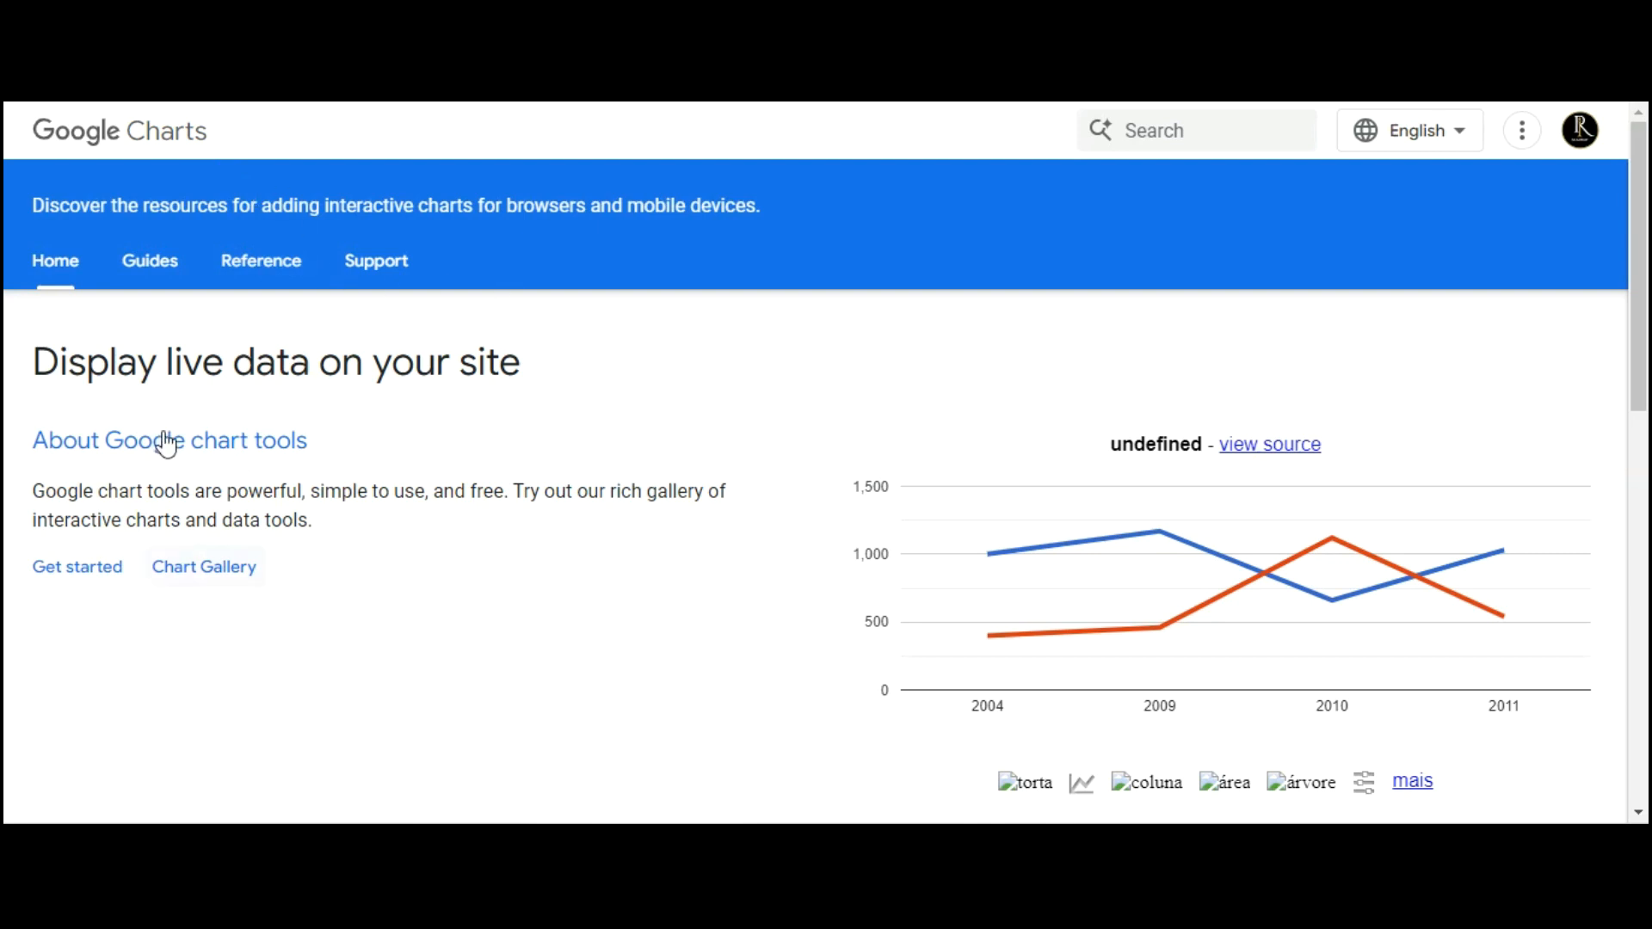
# Open the Chart Gallery from the Google Charts home page
pyautogui.click(185, 568)
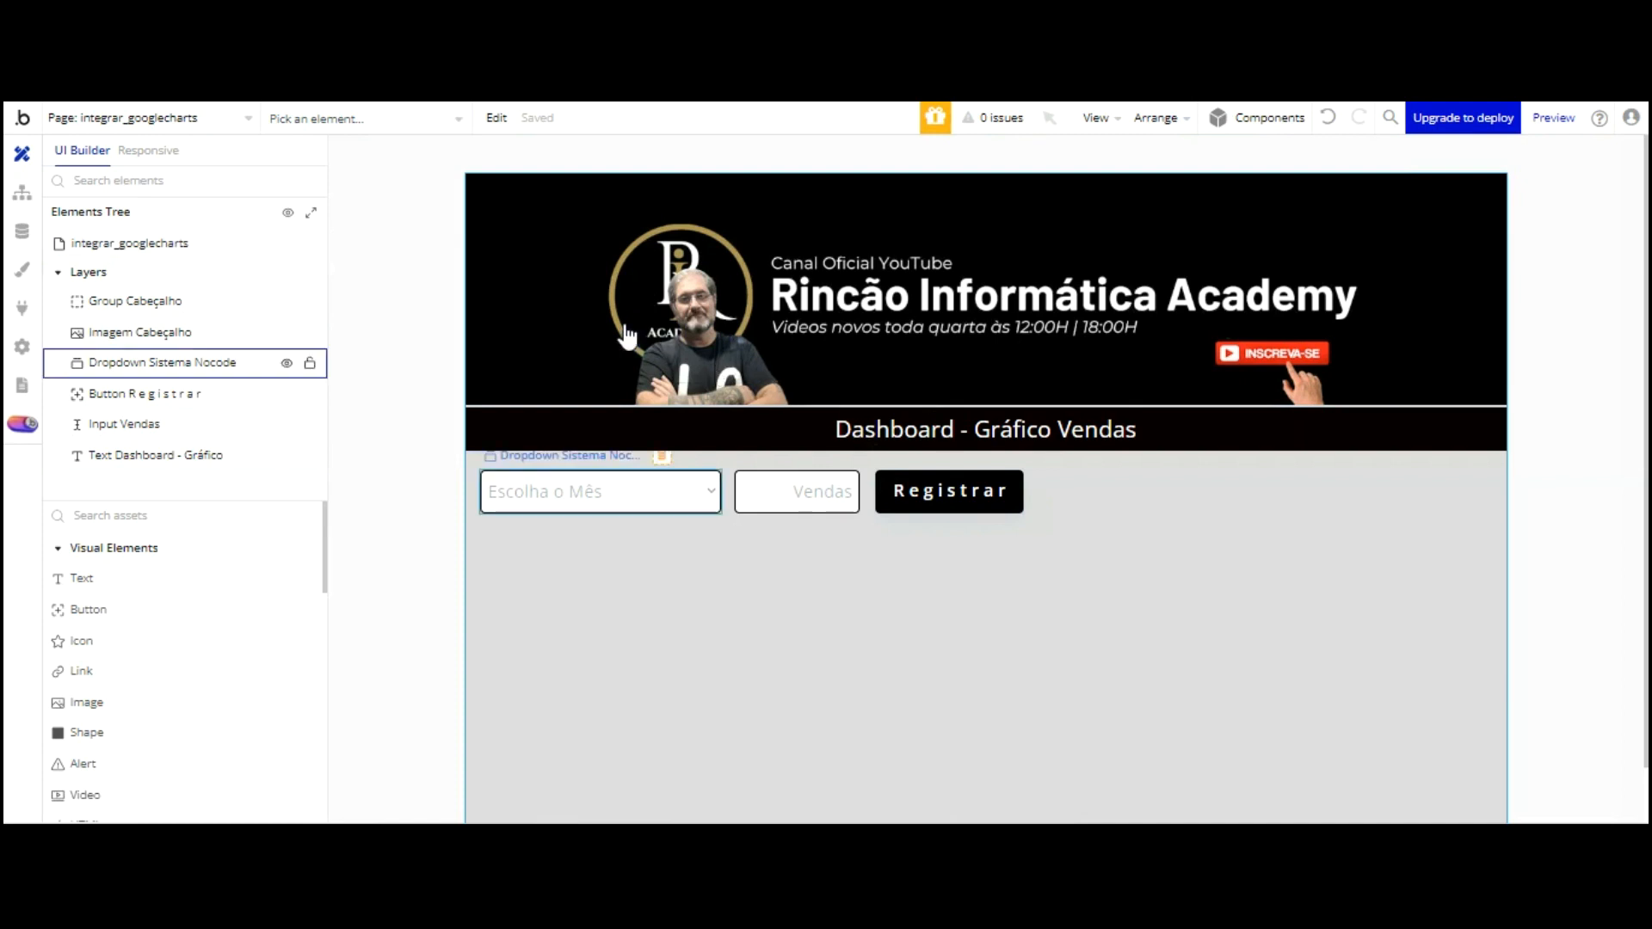
# Examine the properties of the month dropdown, the Vendas input and the Registrar button on the page
pyautogui.click(619, 486)
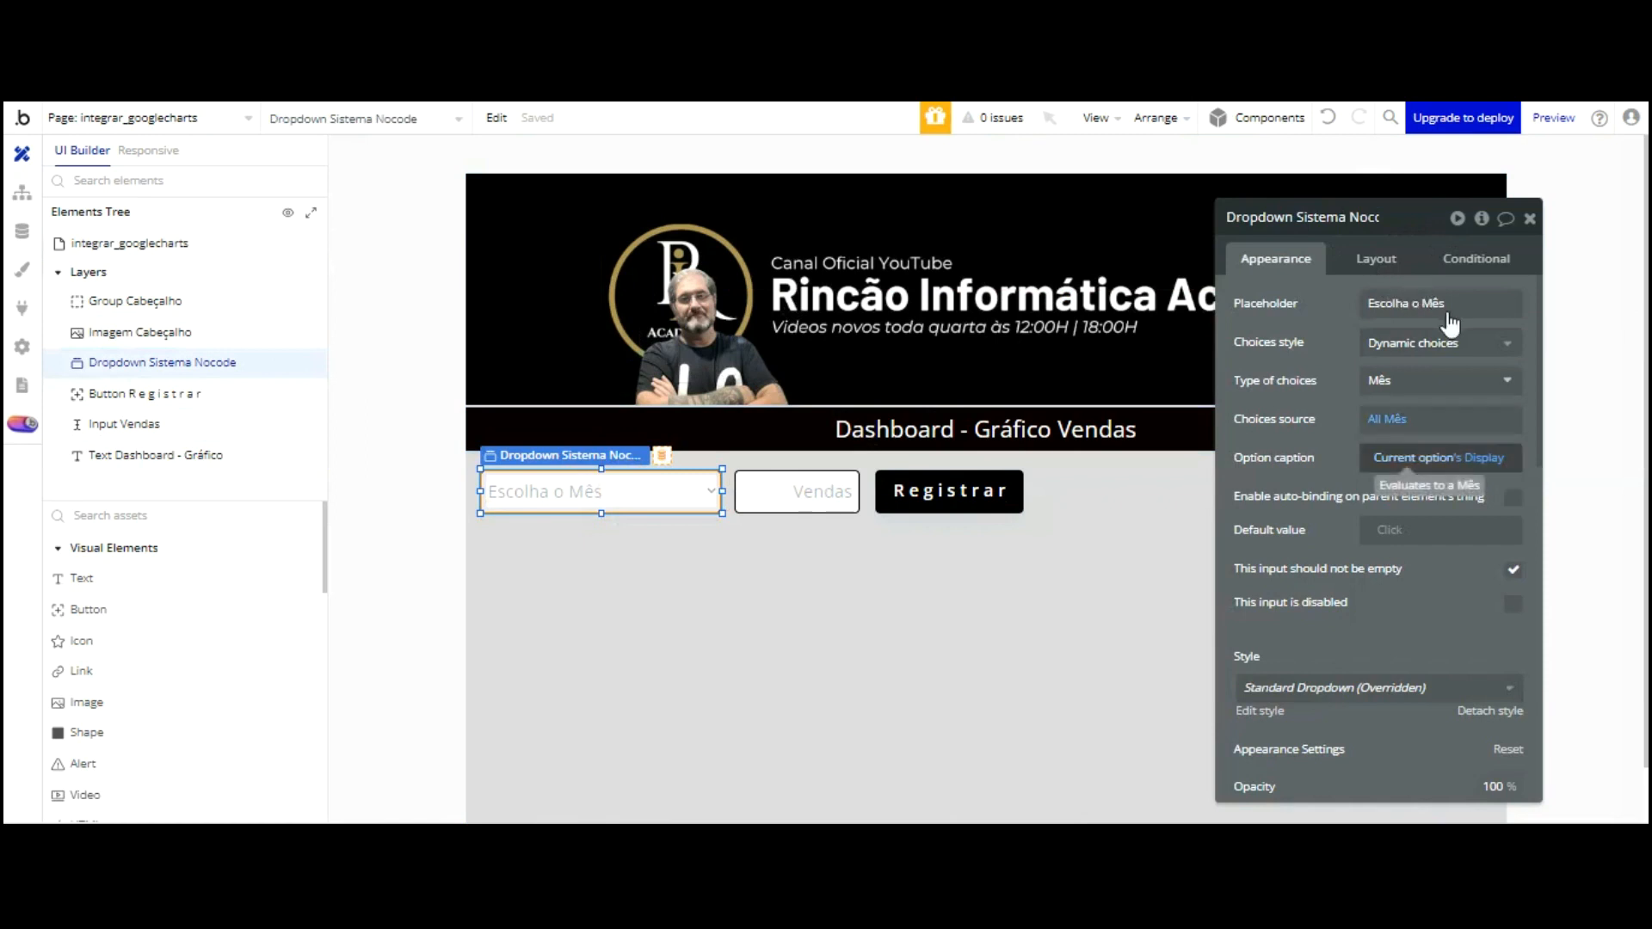
pyautogui.click(797, 491)
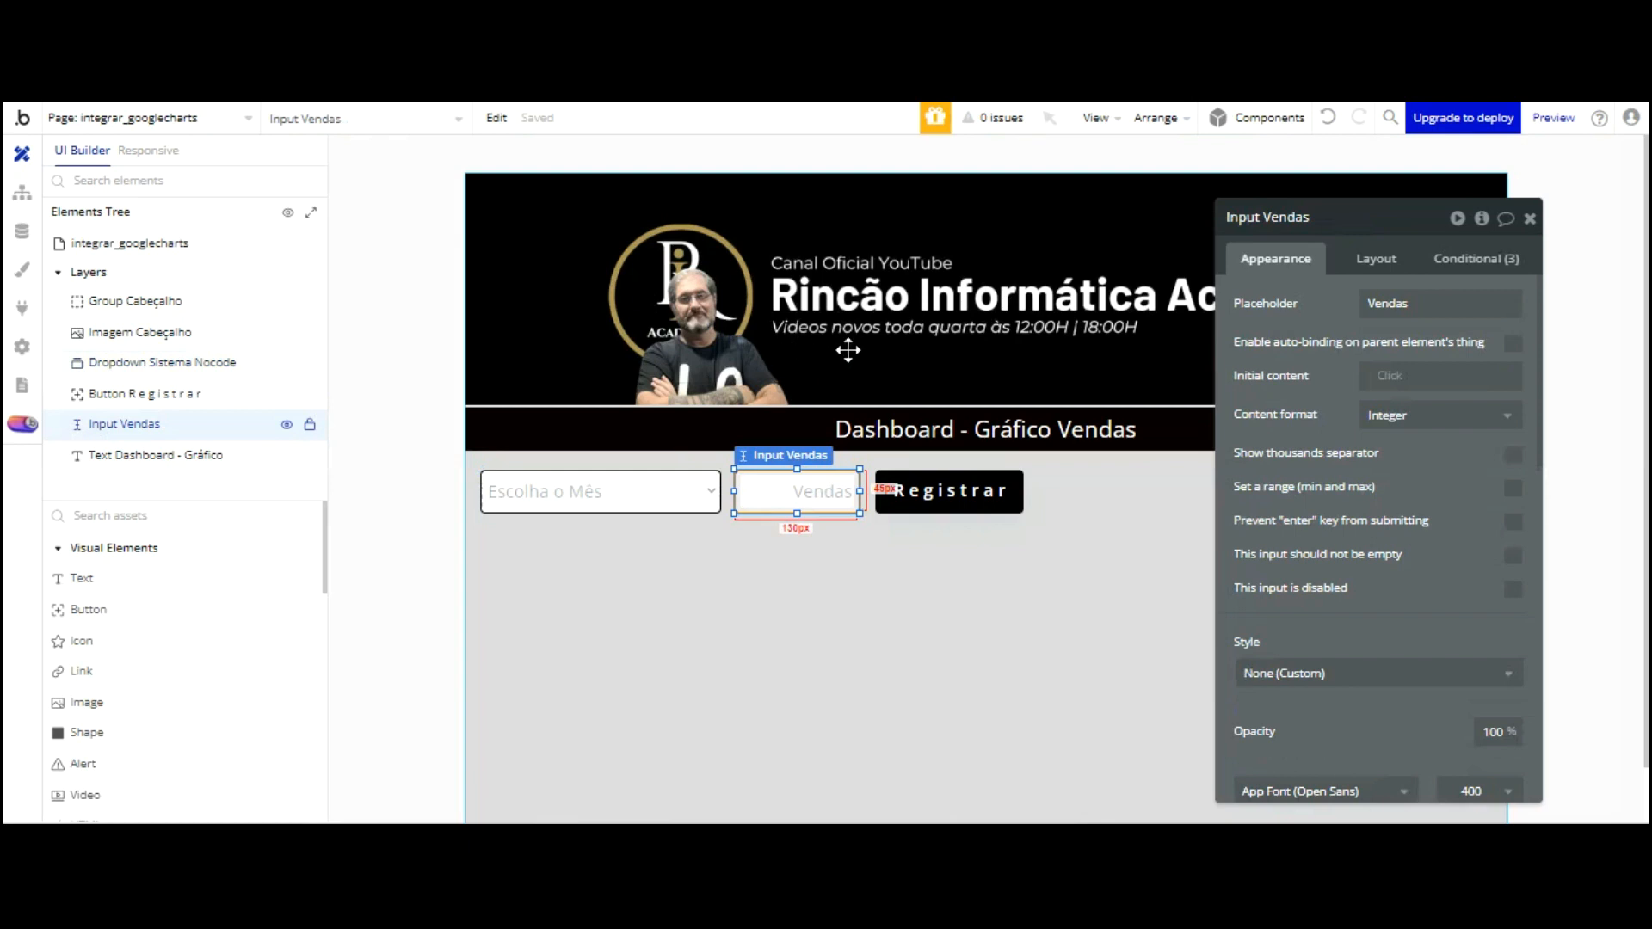
pyautogui.click(933, 491)
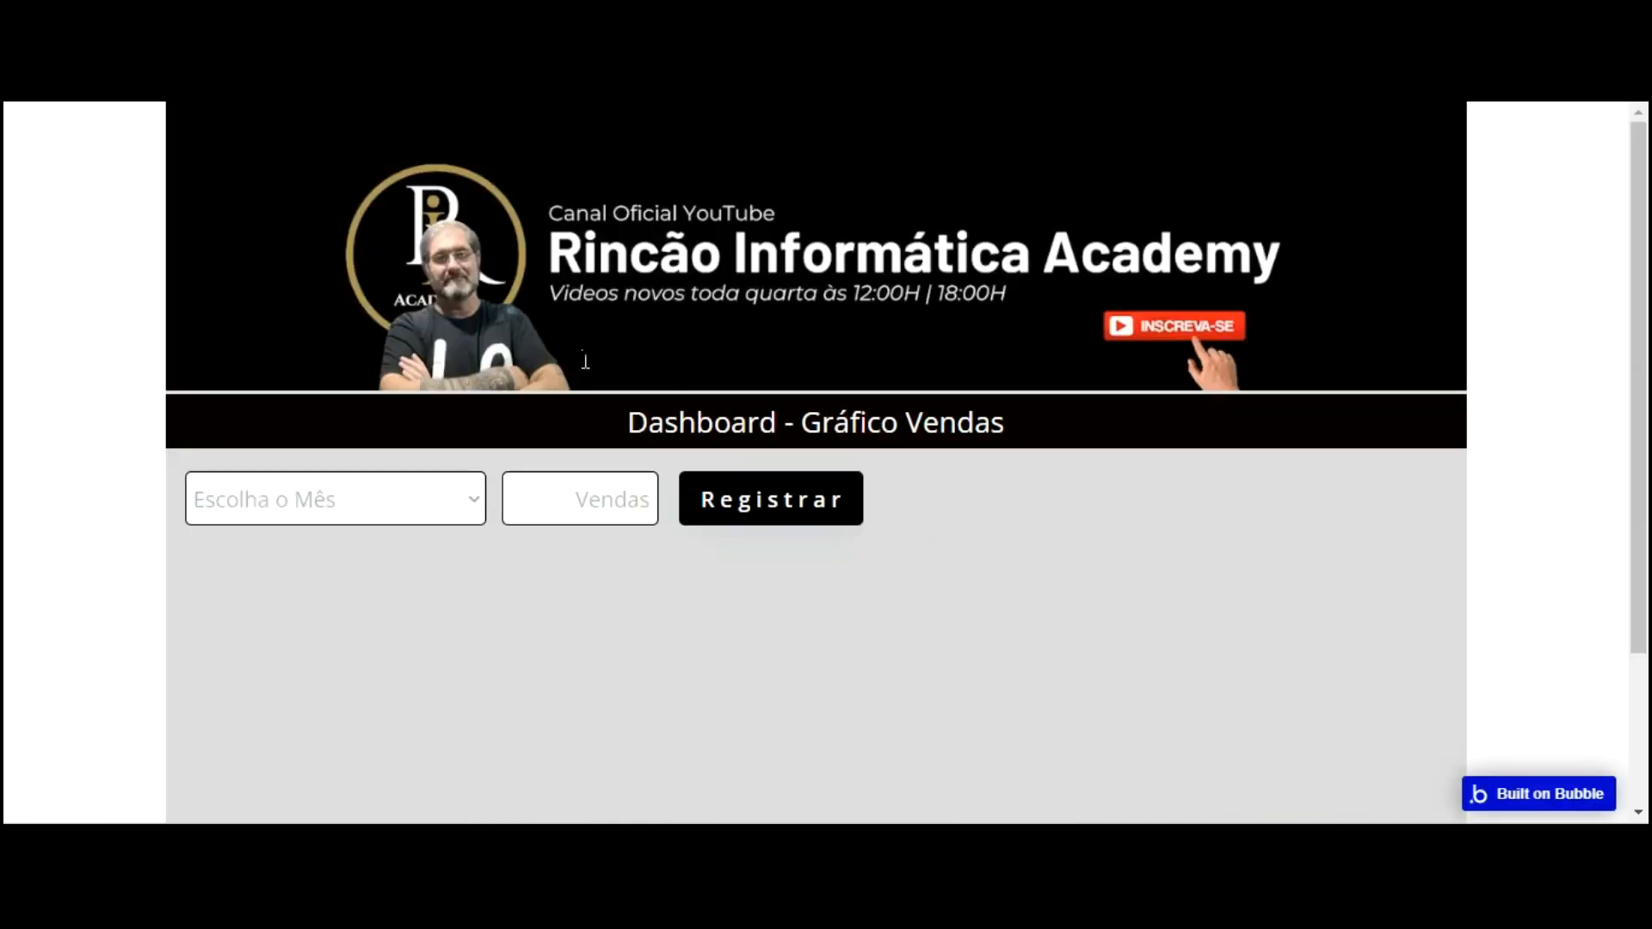
# Examine the month choices in the previewed page's dropdown and try the Vendas input, returning to the editor
pyautogui.click(422, 500)
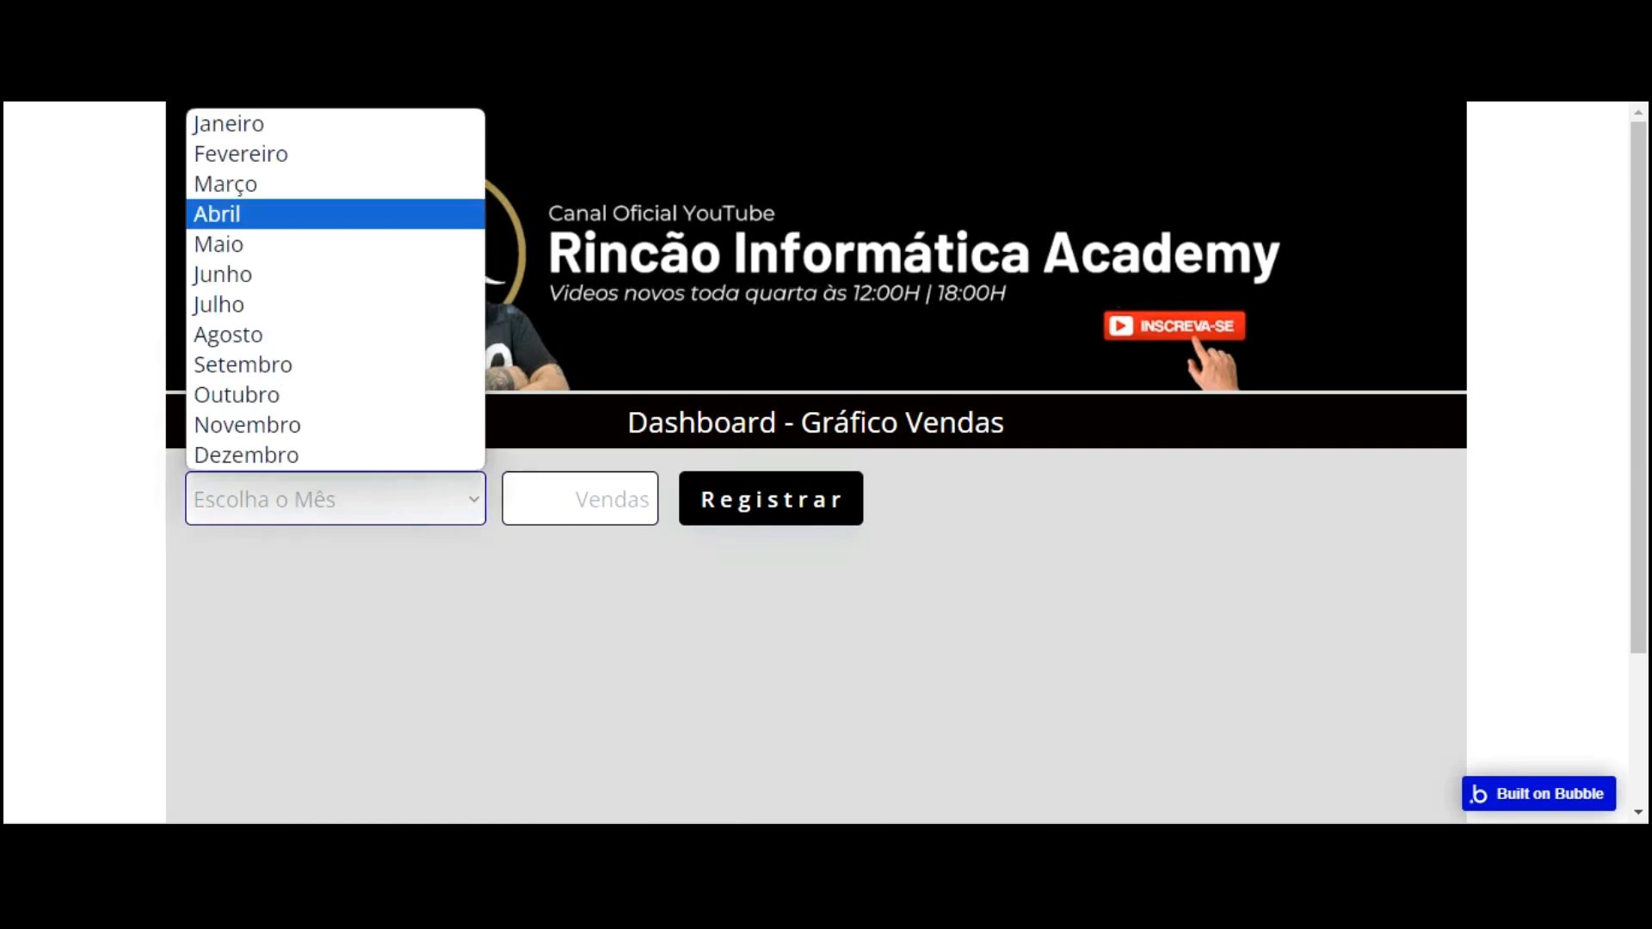
pyautogui.press('Down')
pyautogui.press('Down')
pyautogui.press('Down')
pyautogui.press('Down')
pyautogui.press('Down')
pyautogui.press('Down')
pyautogui.press('Down')
pyautogui.press('Down')
pyautogui.press('Down')
pyautogui.press('Down')
pyautogui.press('Down')
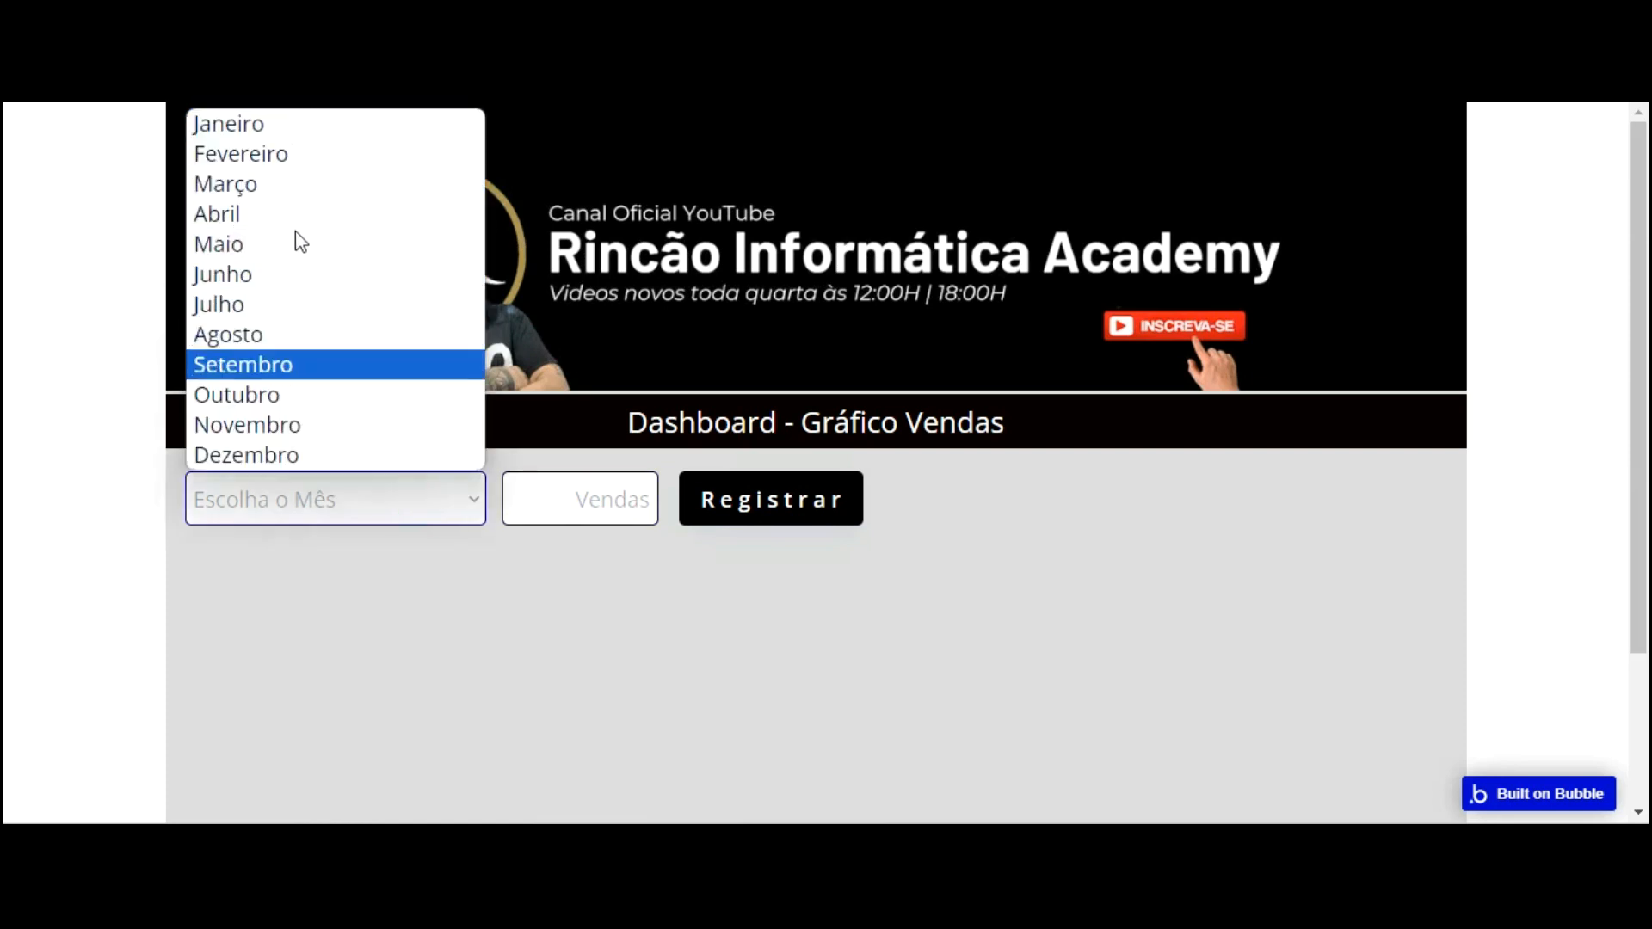
pyautogui.click(583, 508)
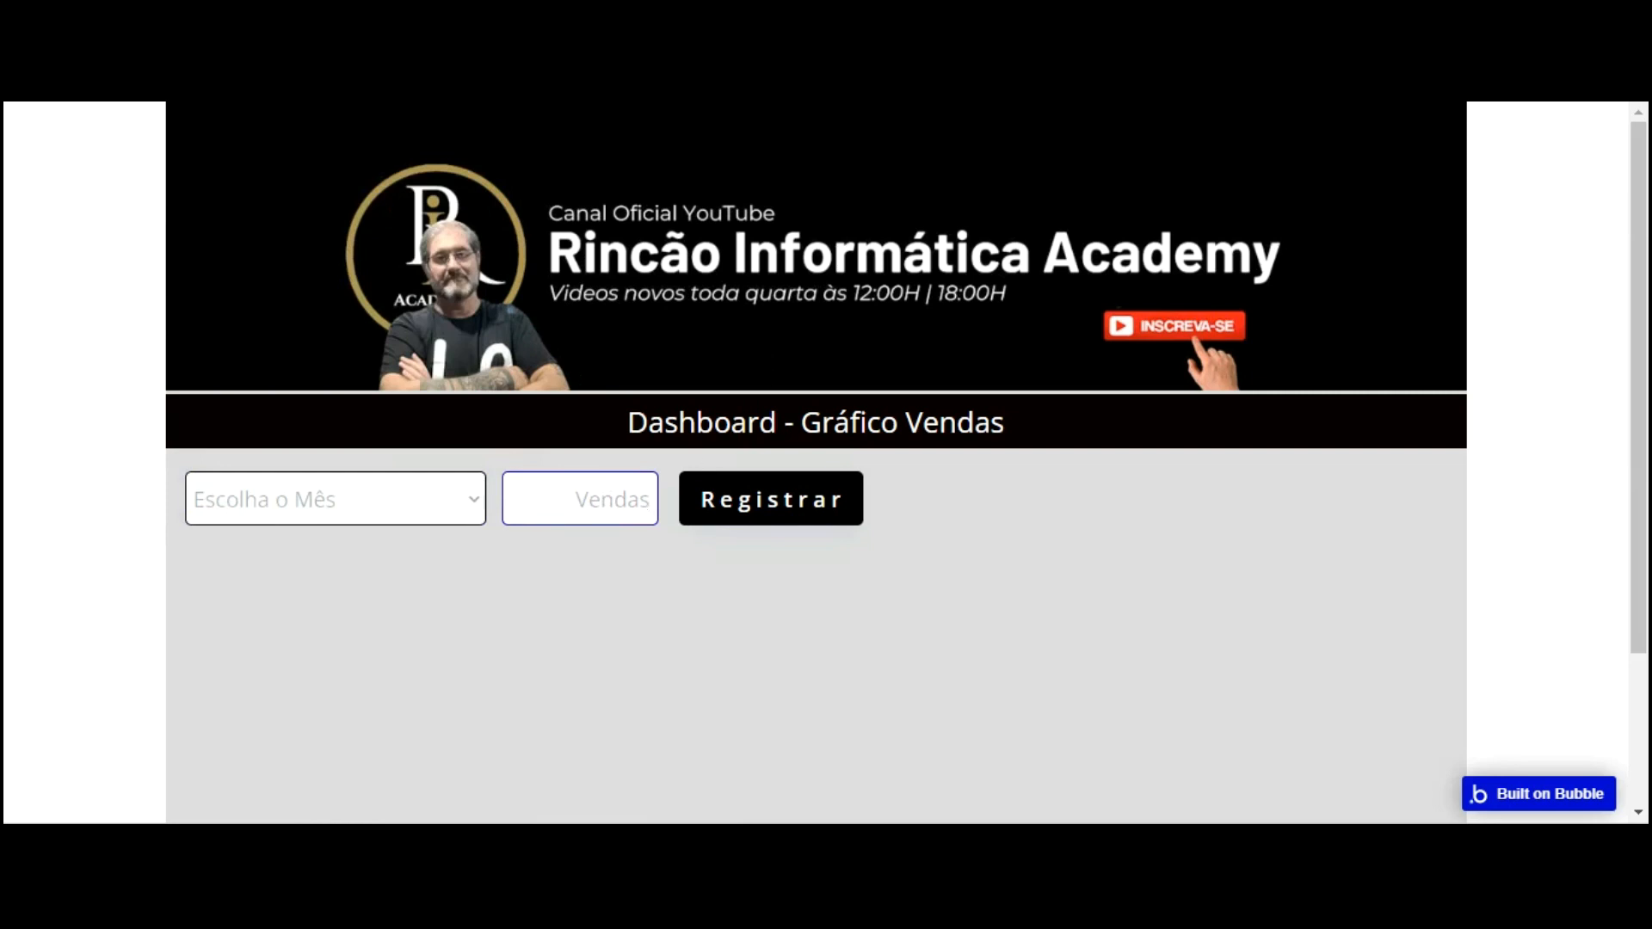
pyautogui.click(453, 52)
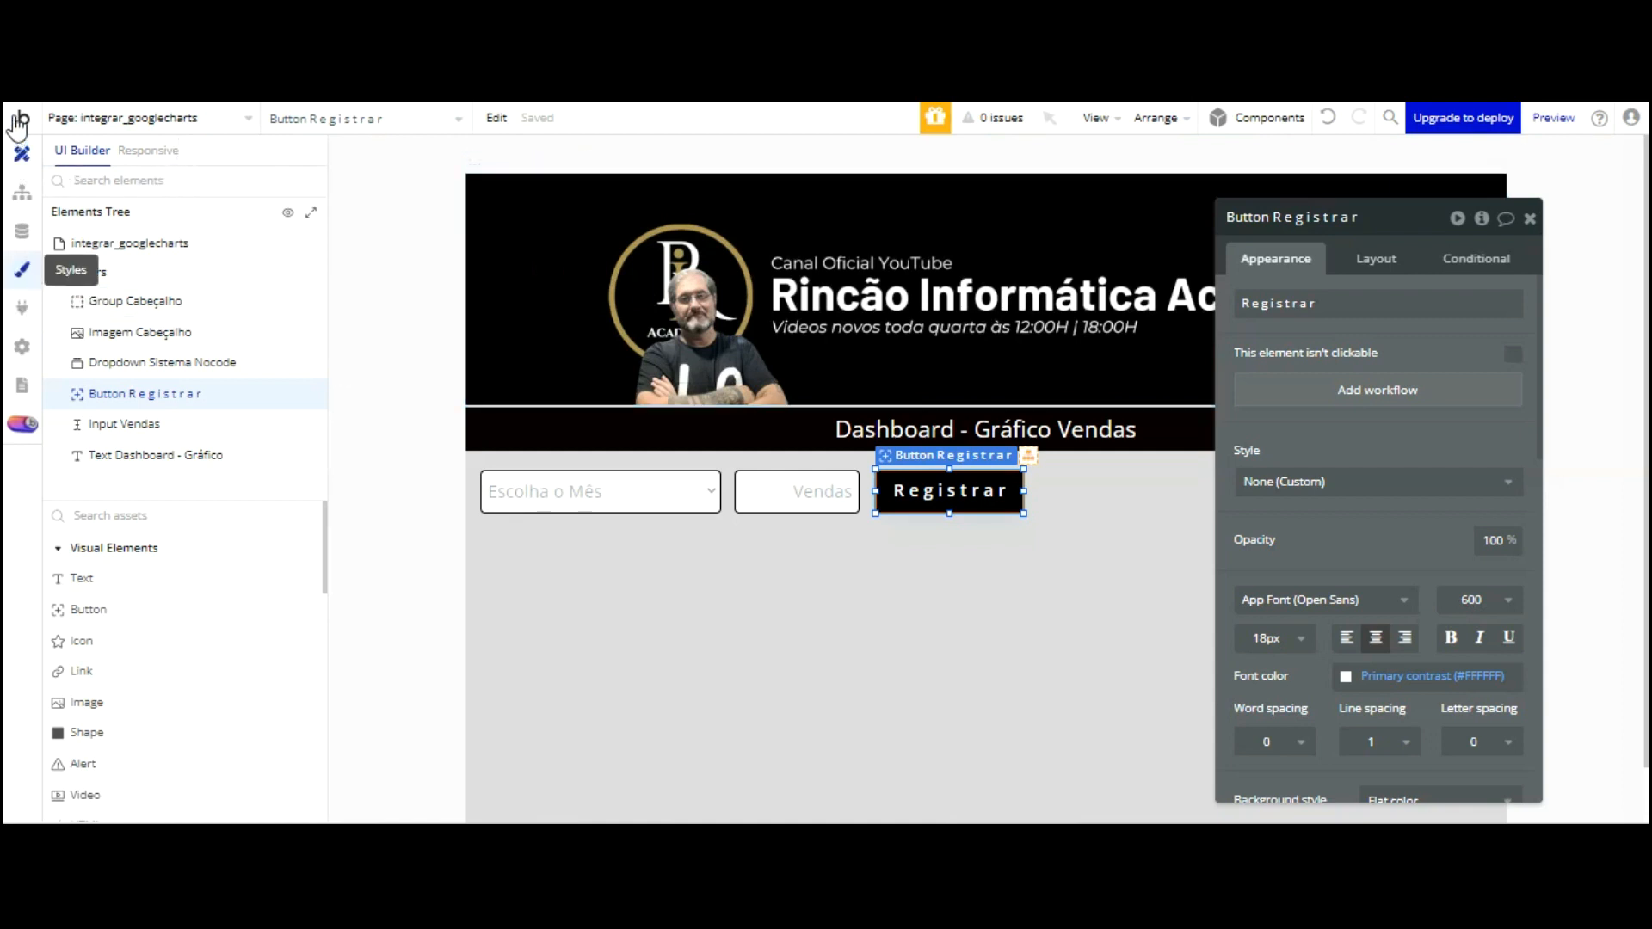
# Examine the fields of the Vendas data type and the options in the Mês option set
pyautogui.click(22, 231)
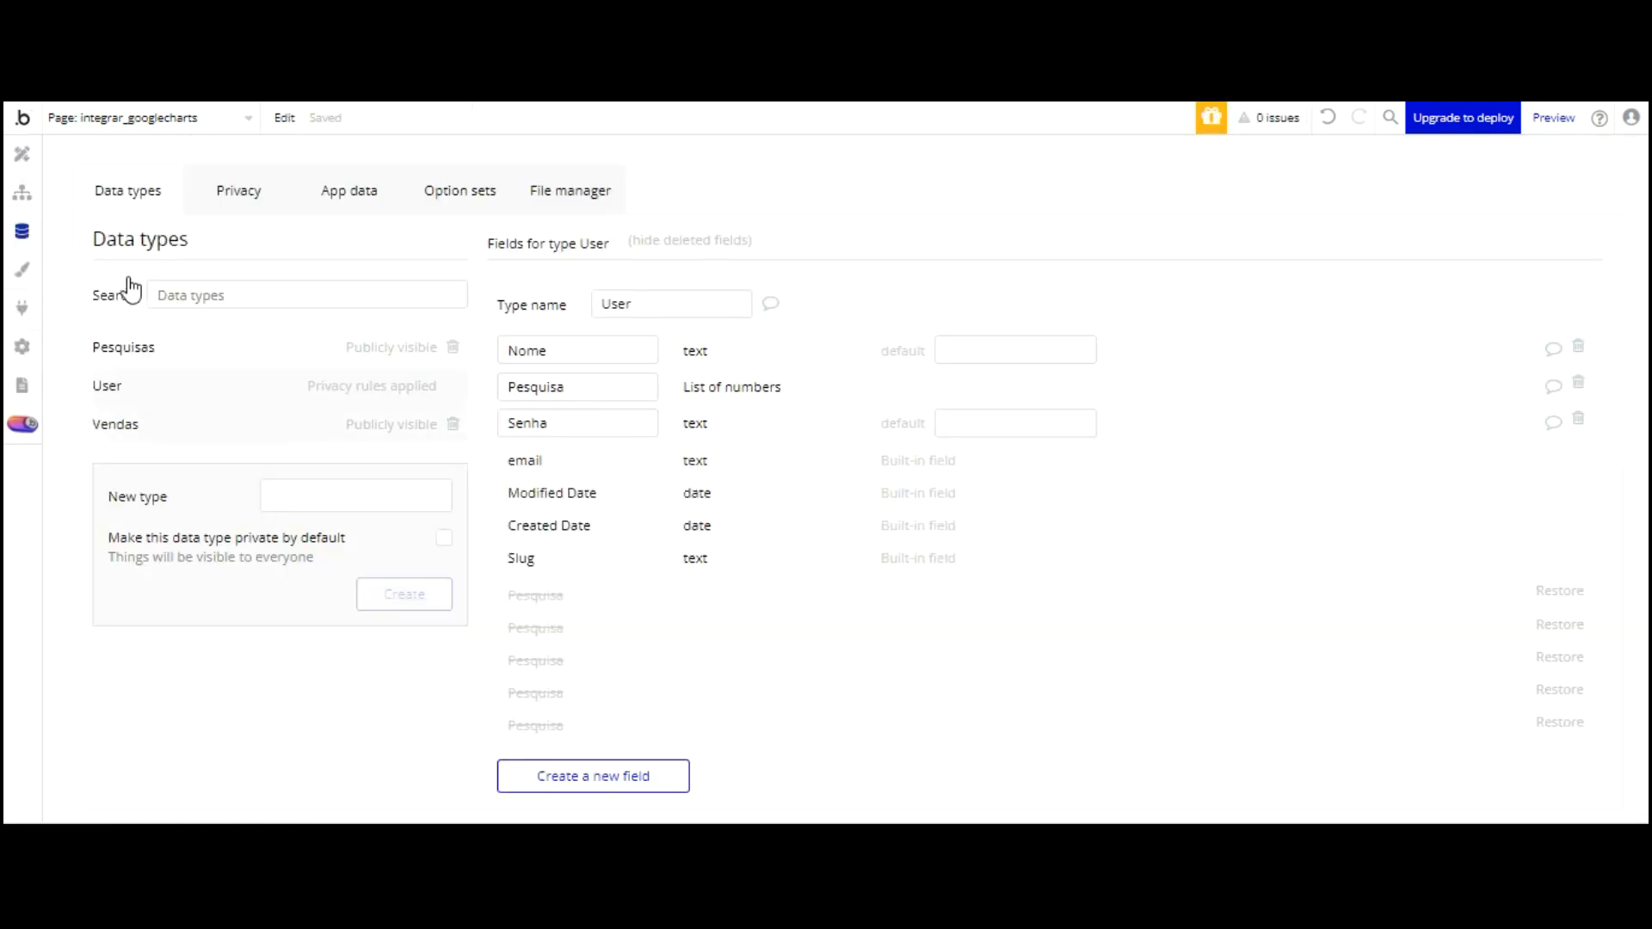
pyautogui.click(126, 422)
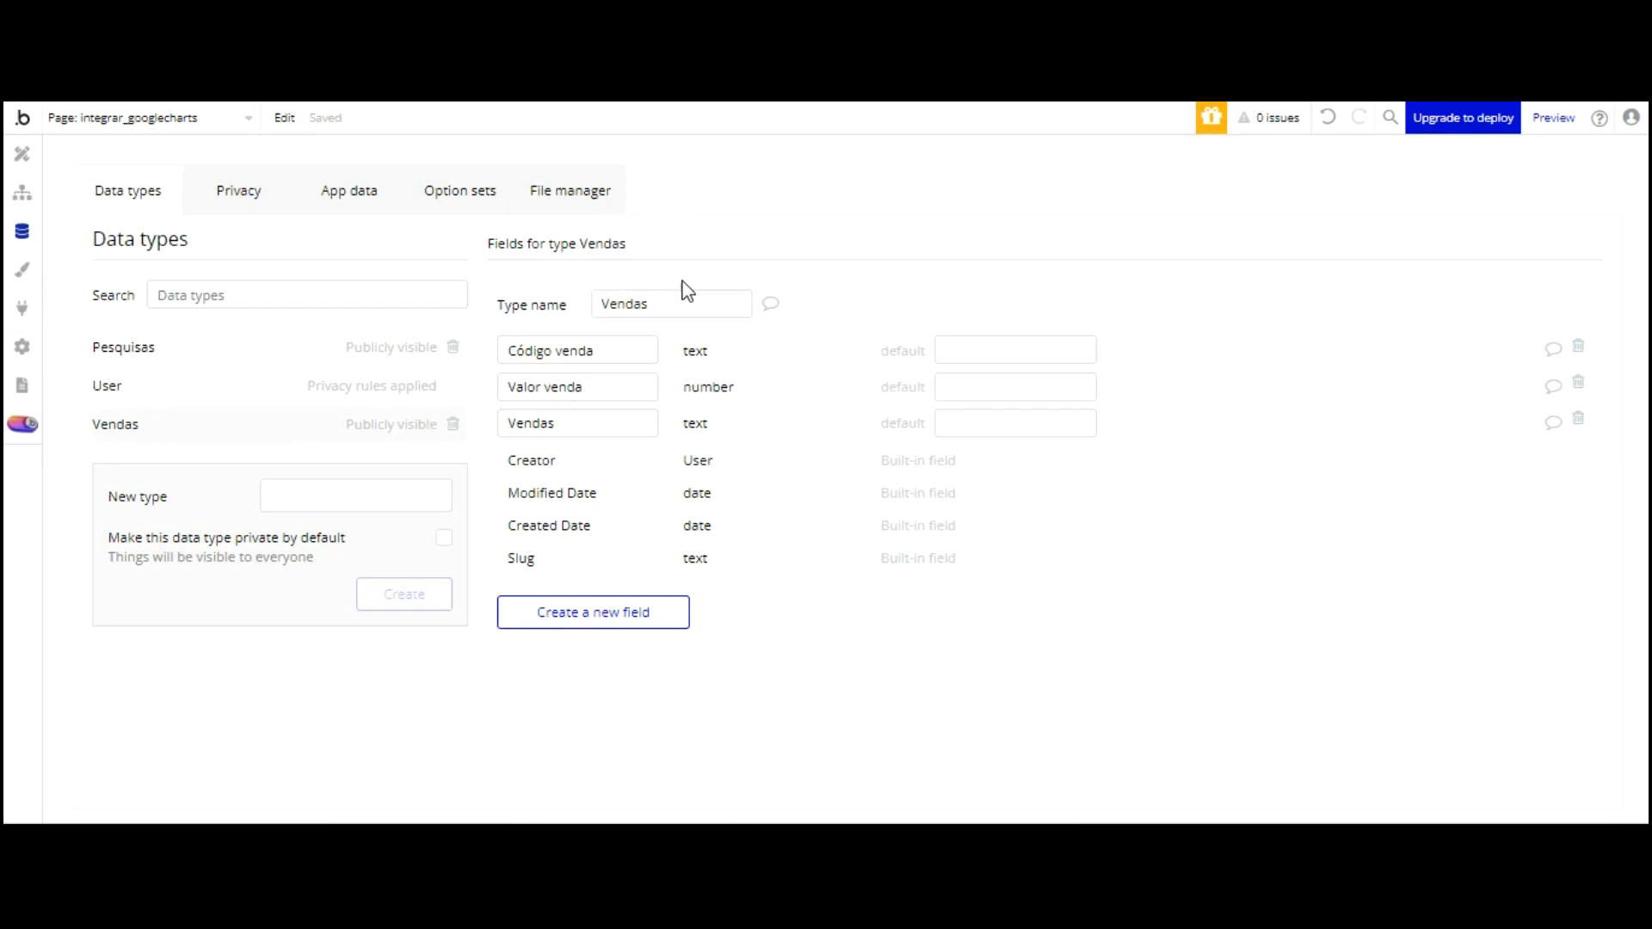
pyautogui.click(451, 183)
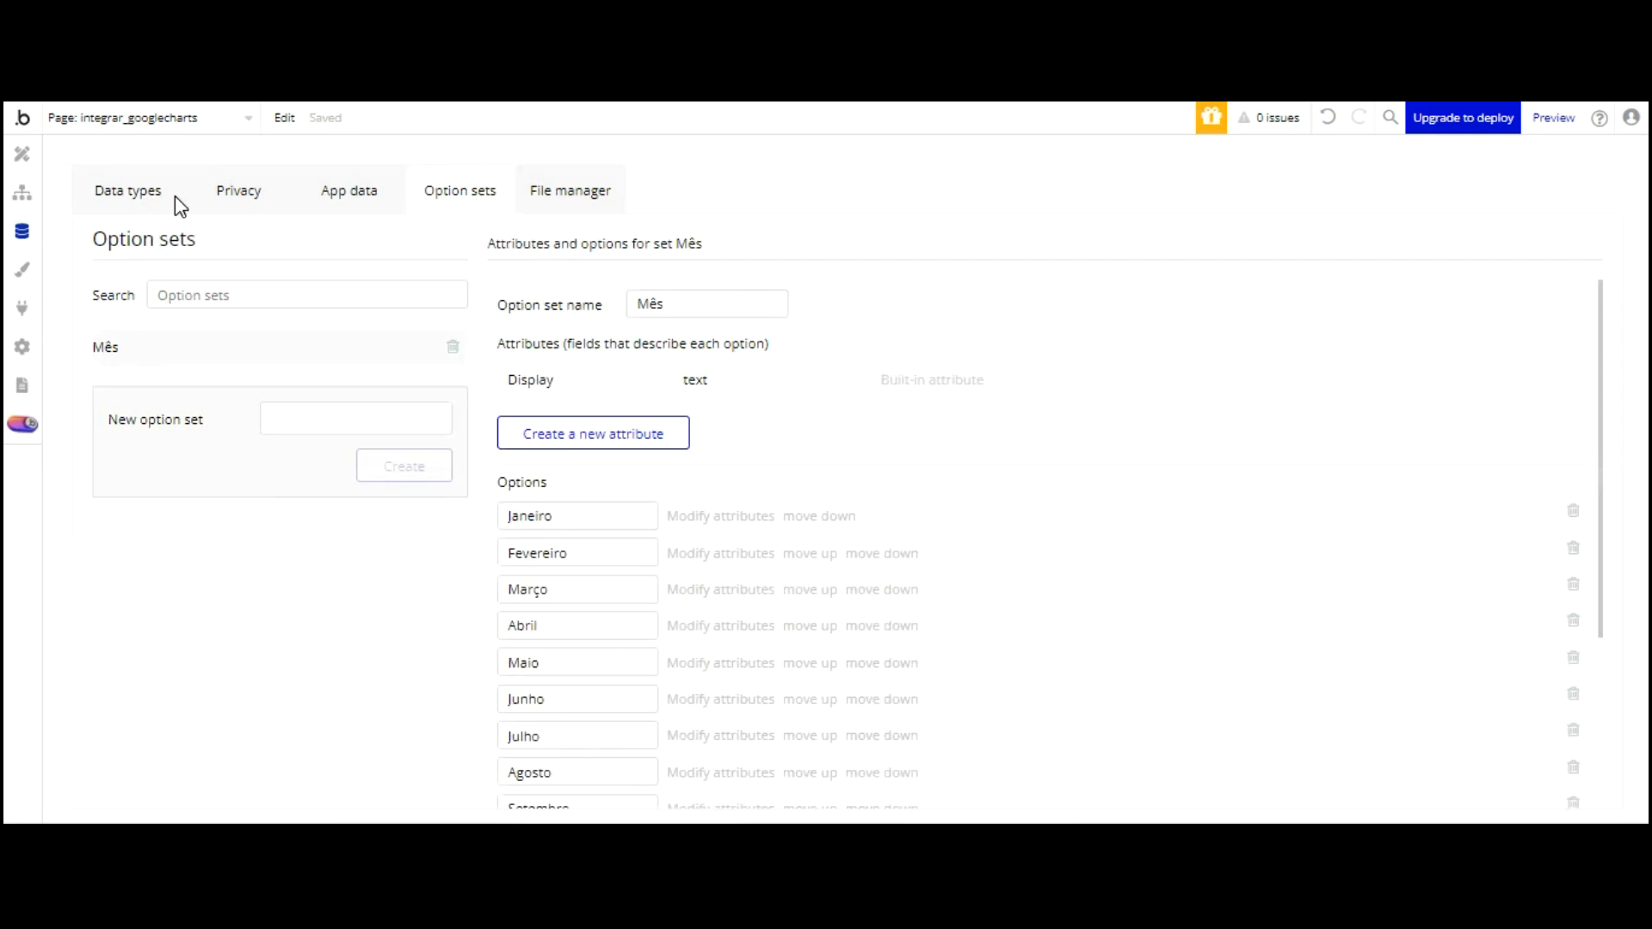
pyautogui.scroll(-1, 583, 394)
pyautogui.scroll(-2, 583, 394)
pyautogui.scroll(3, 583, 392)
pyautogui.scroll(-1, 583, 392)
pyautogui.scroll(-2, 583, 394)
pyautogui.scroll(3, 583, 392)
pyautogui.scroll(-2, 605, 553)
pyautogui.scroll(2, 607, 549)
# Review the Vendas data type again and check its stored records in the app data
pyautogui.click(22, 153)
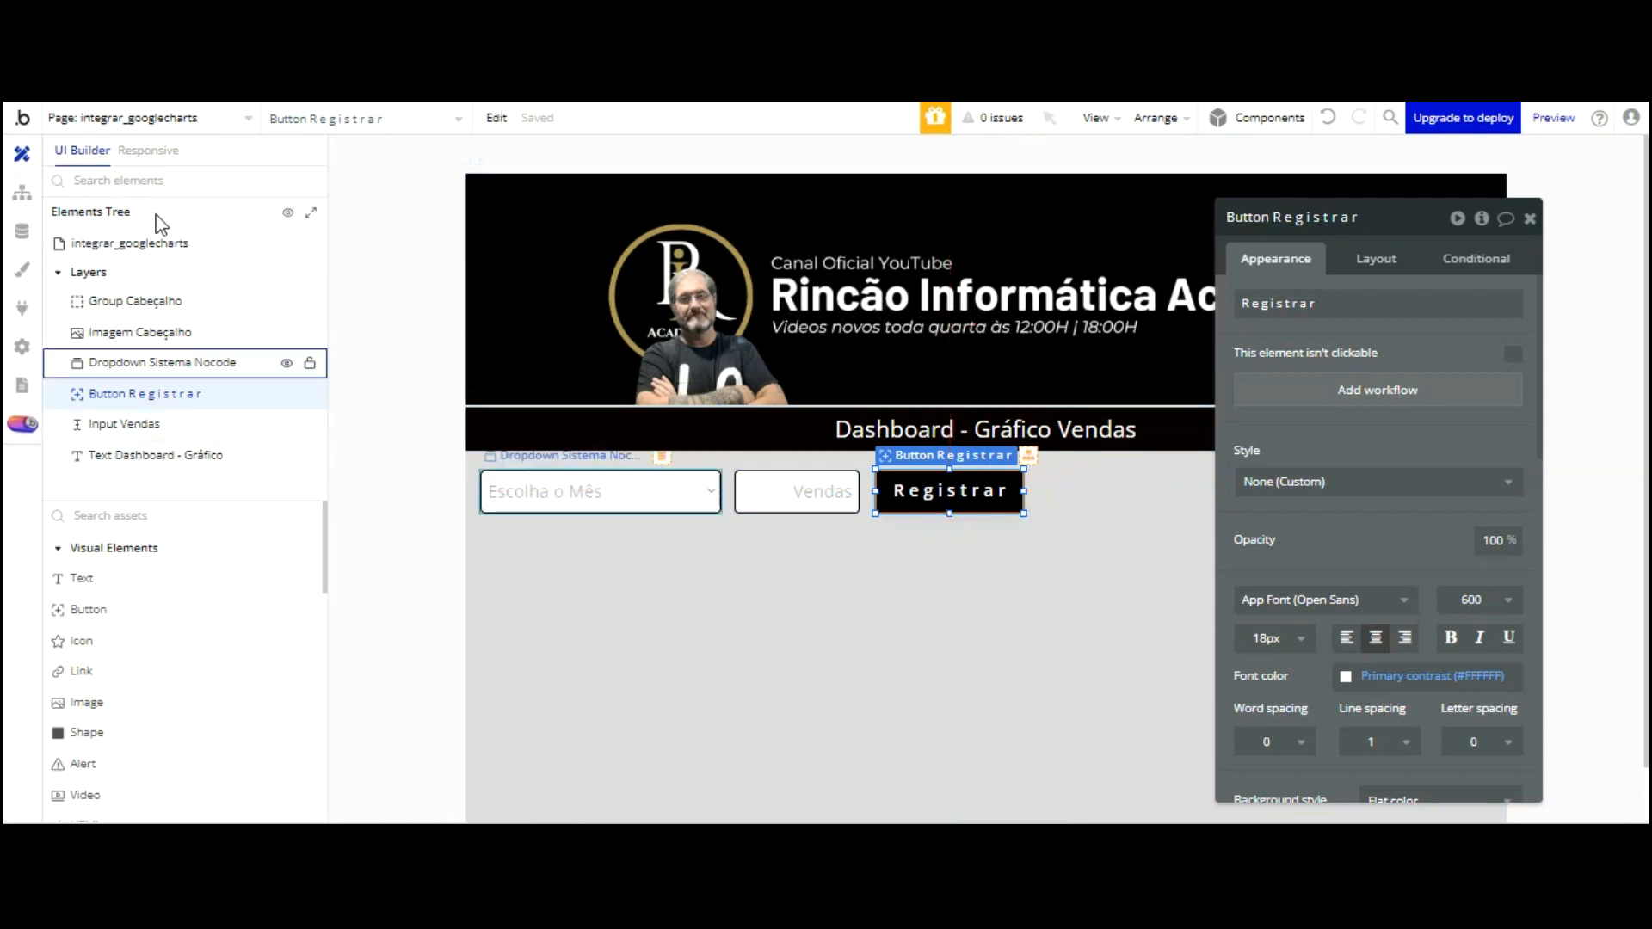
pyautogui.click(20, 230)
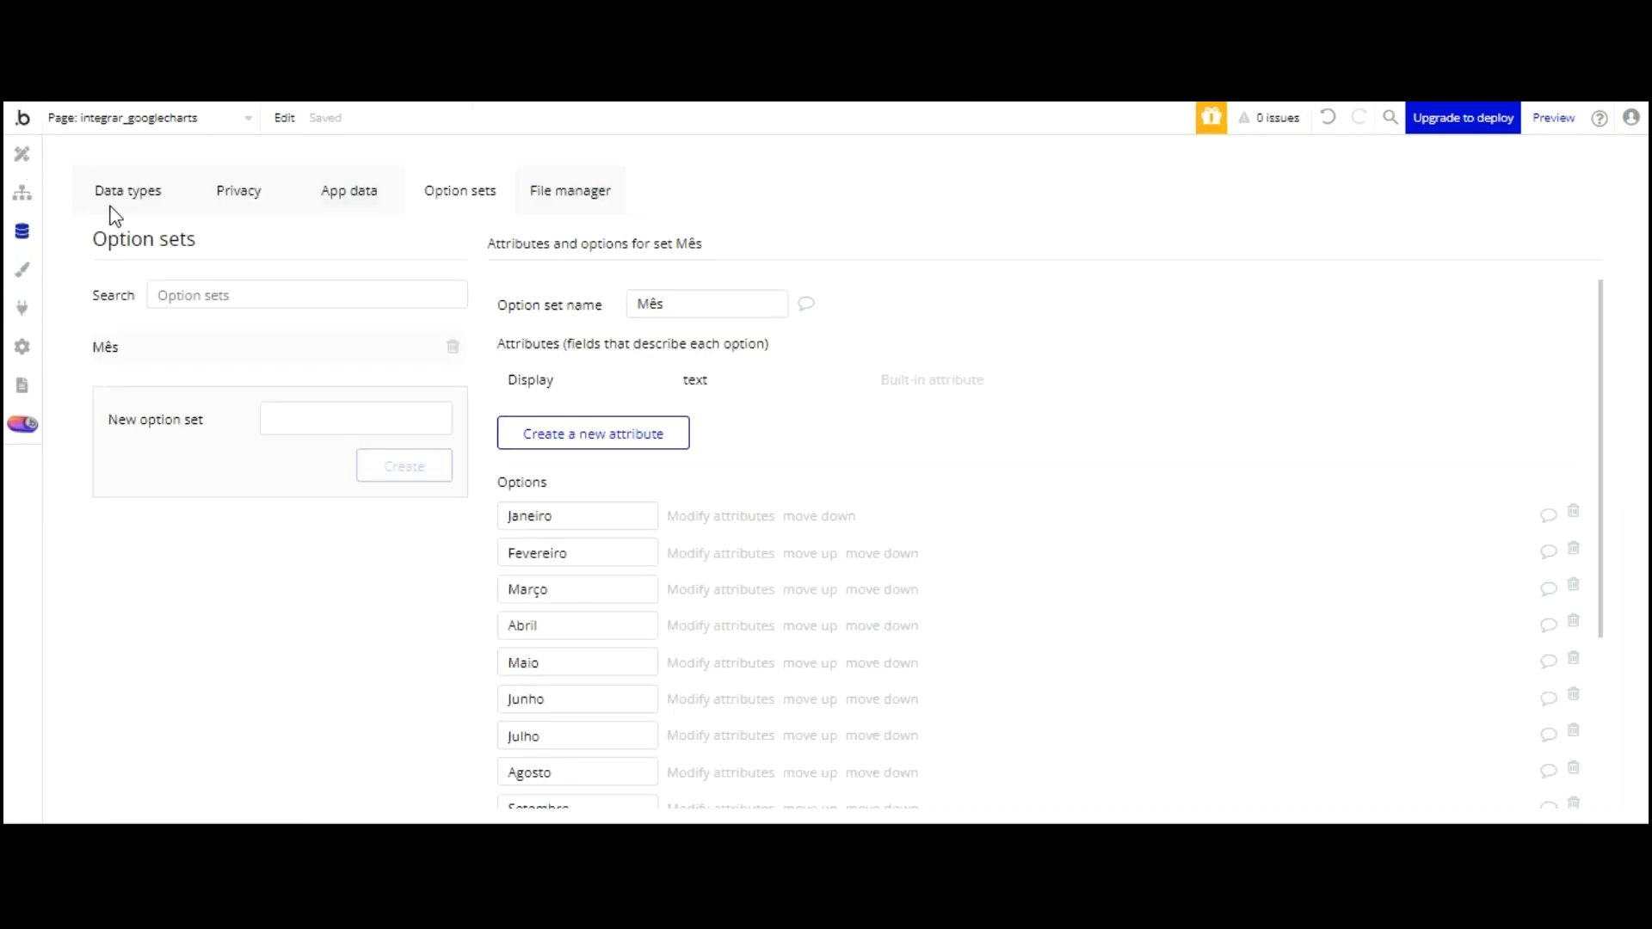
pyautogui.click(129, 188)
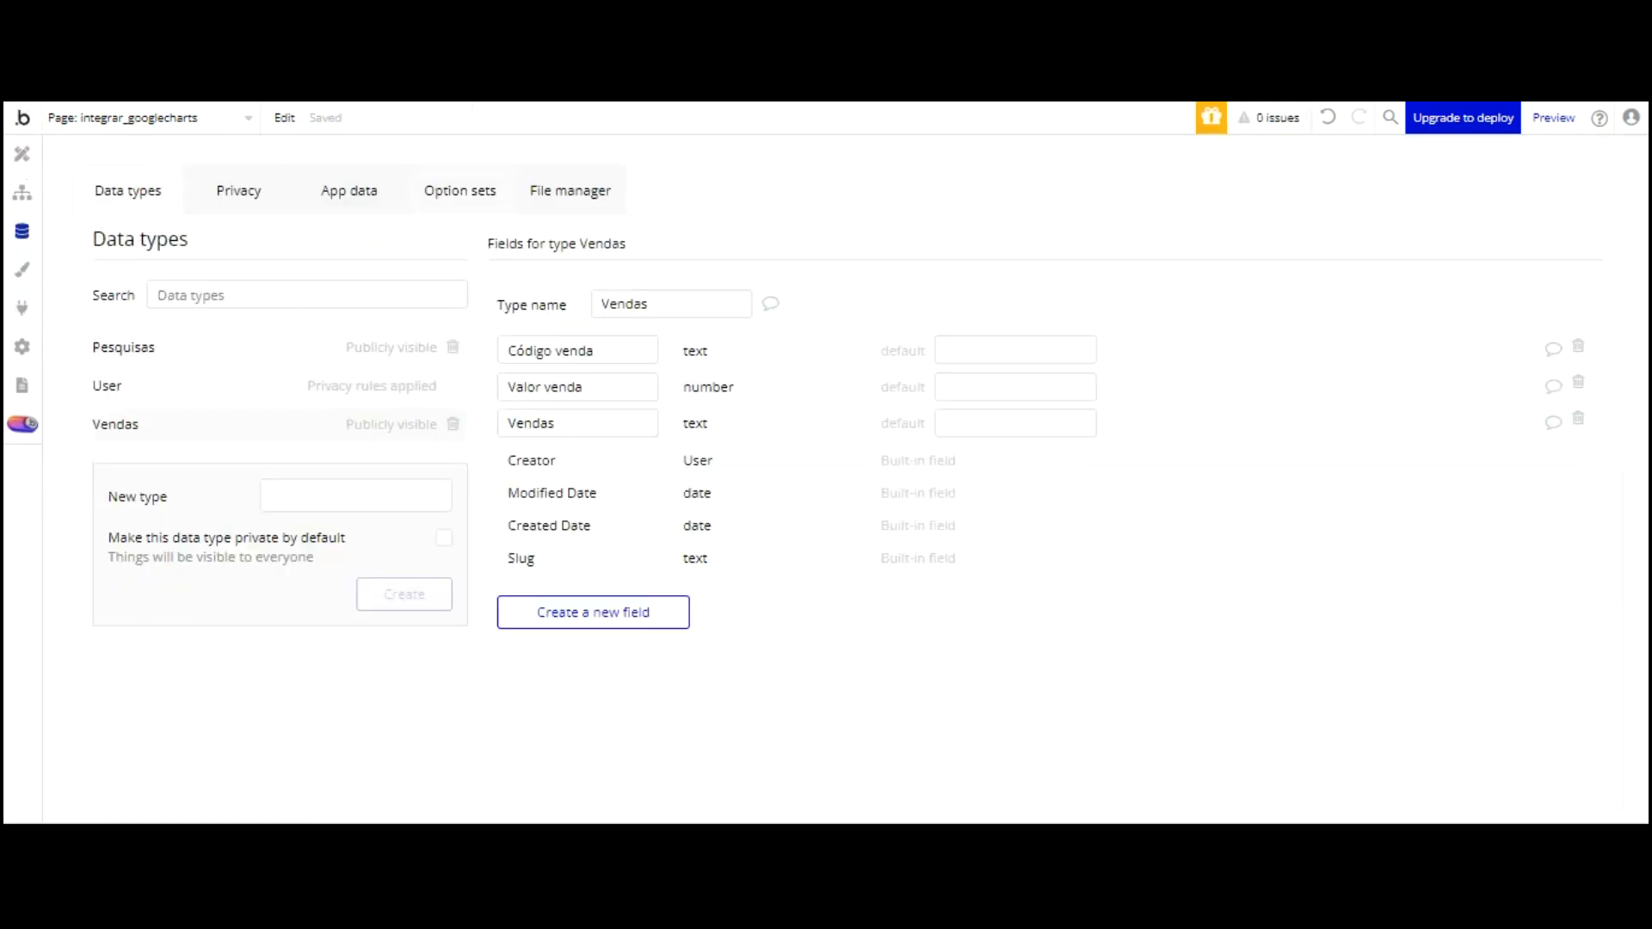
pyautogui.click(359, 193)
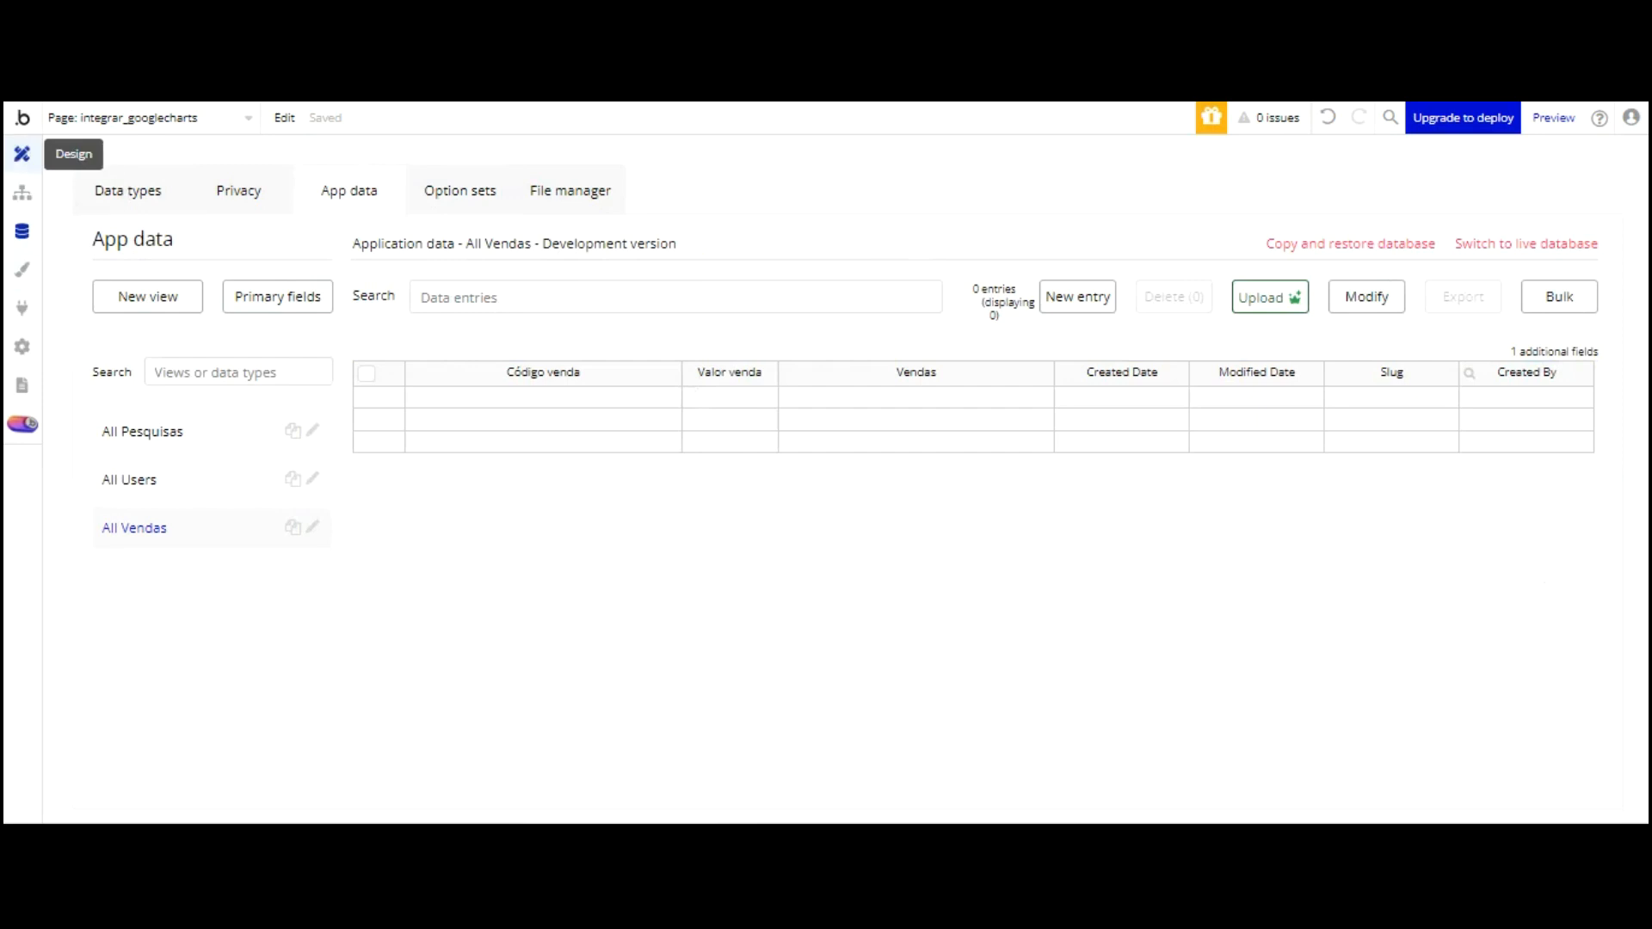
# Add a workflow to the Registrar button with an action that creates a new Vendas thing
pyautogui.click(22, 154)
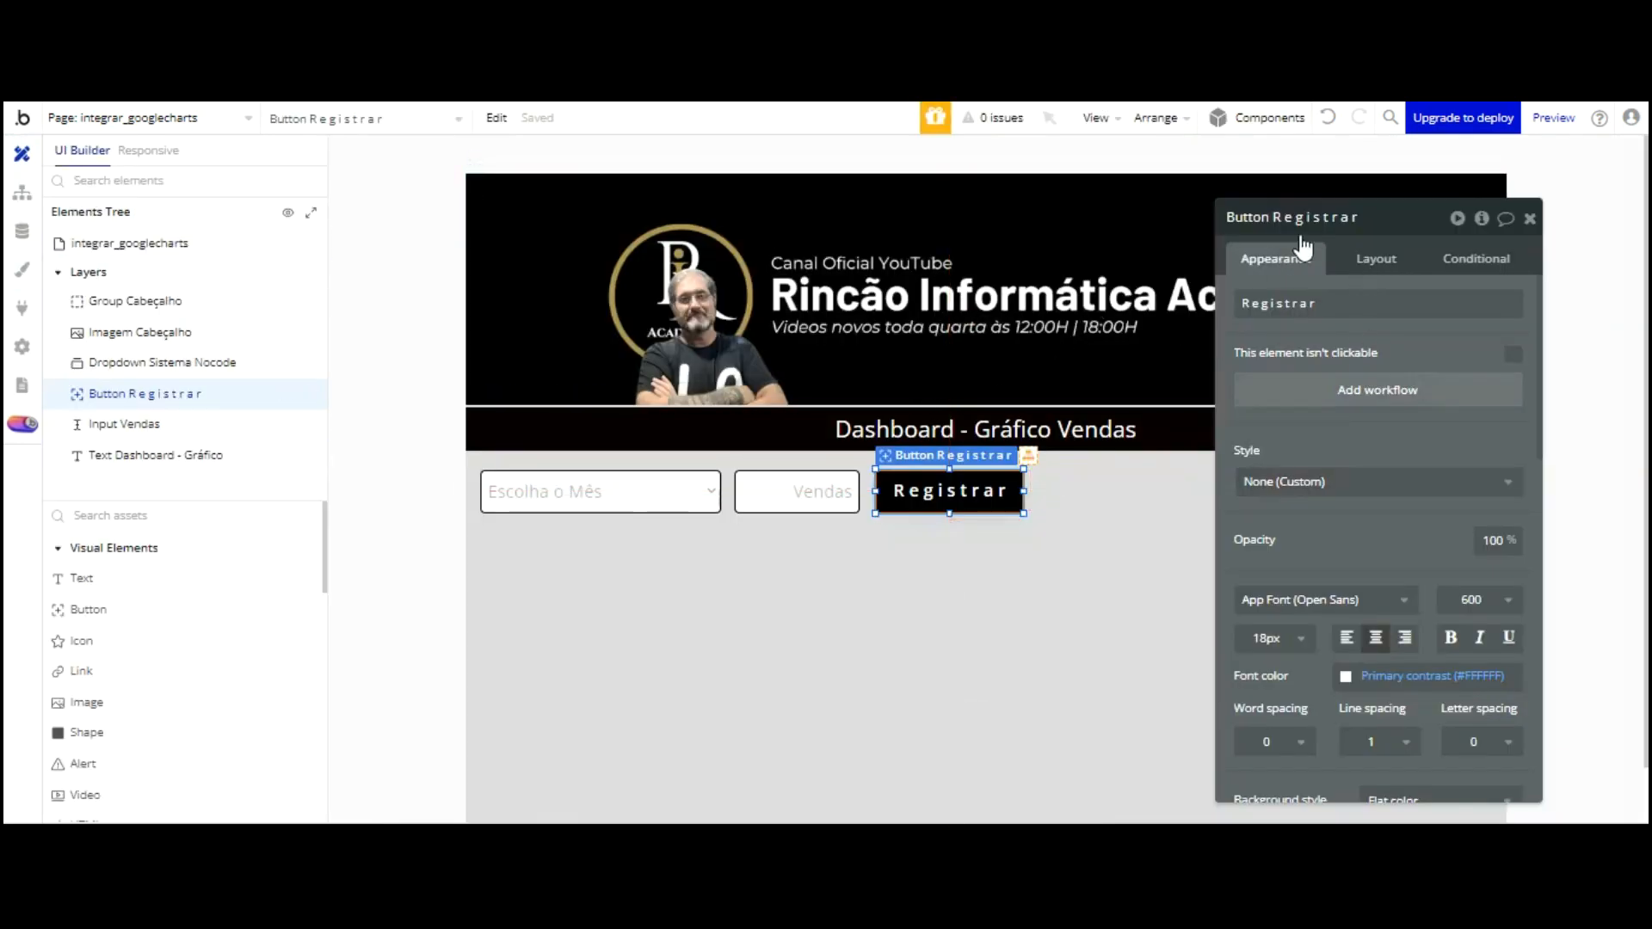
pyautogui.click(1299, 382)
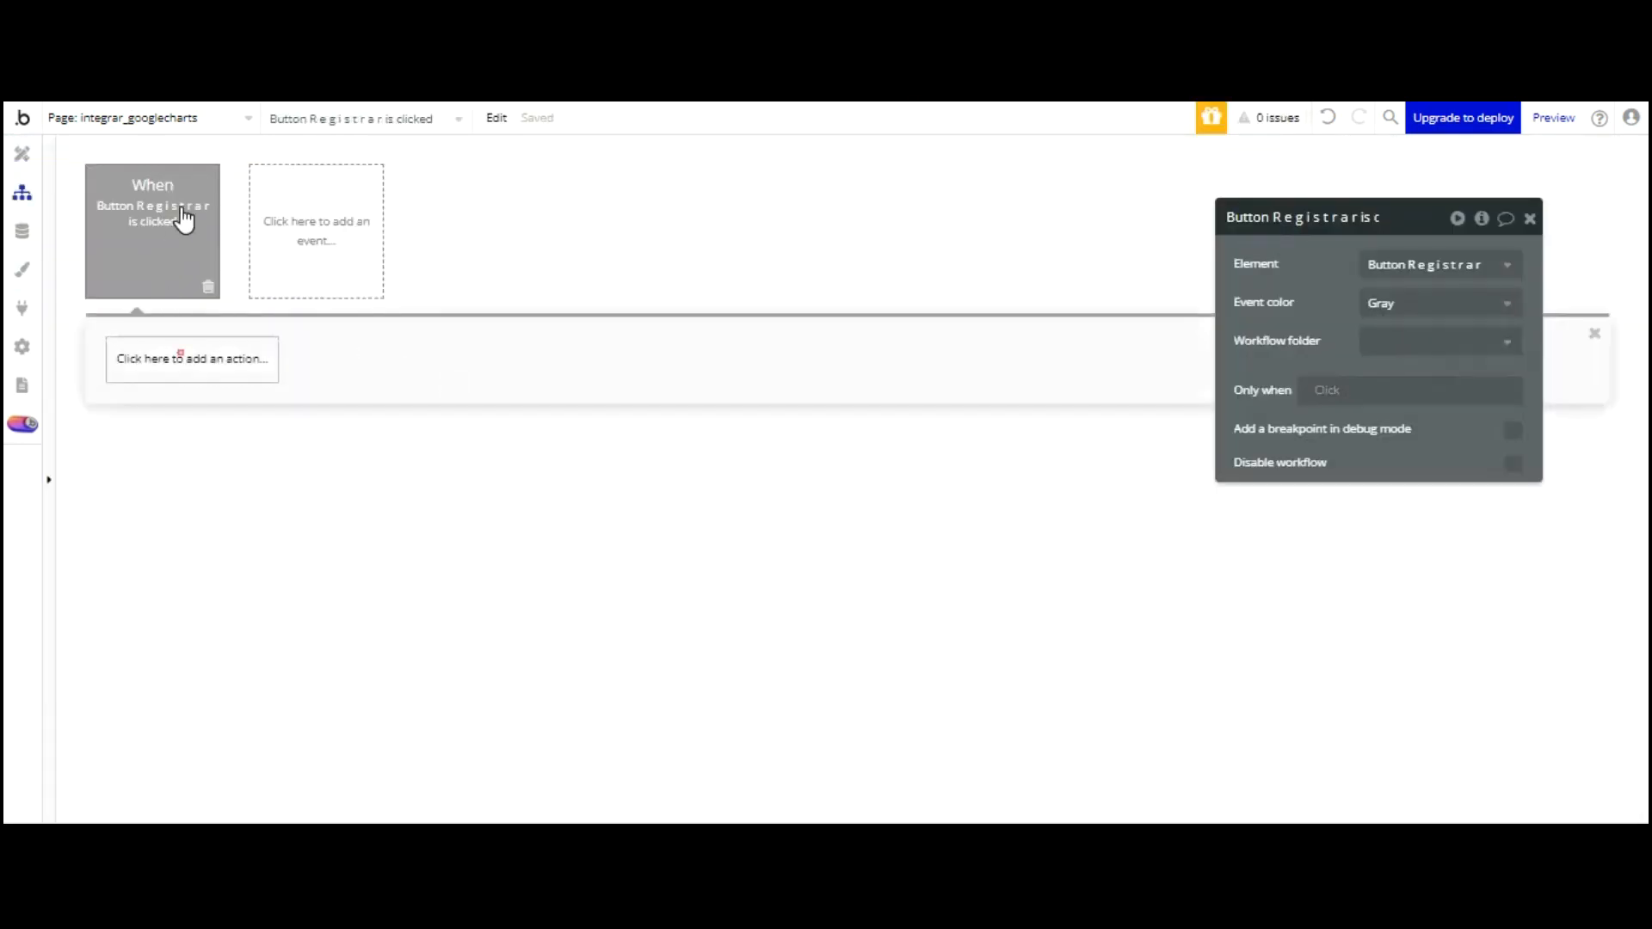
pyautogui.click(181, 353)
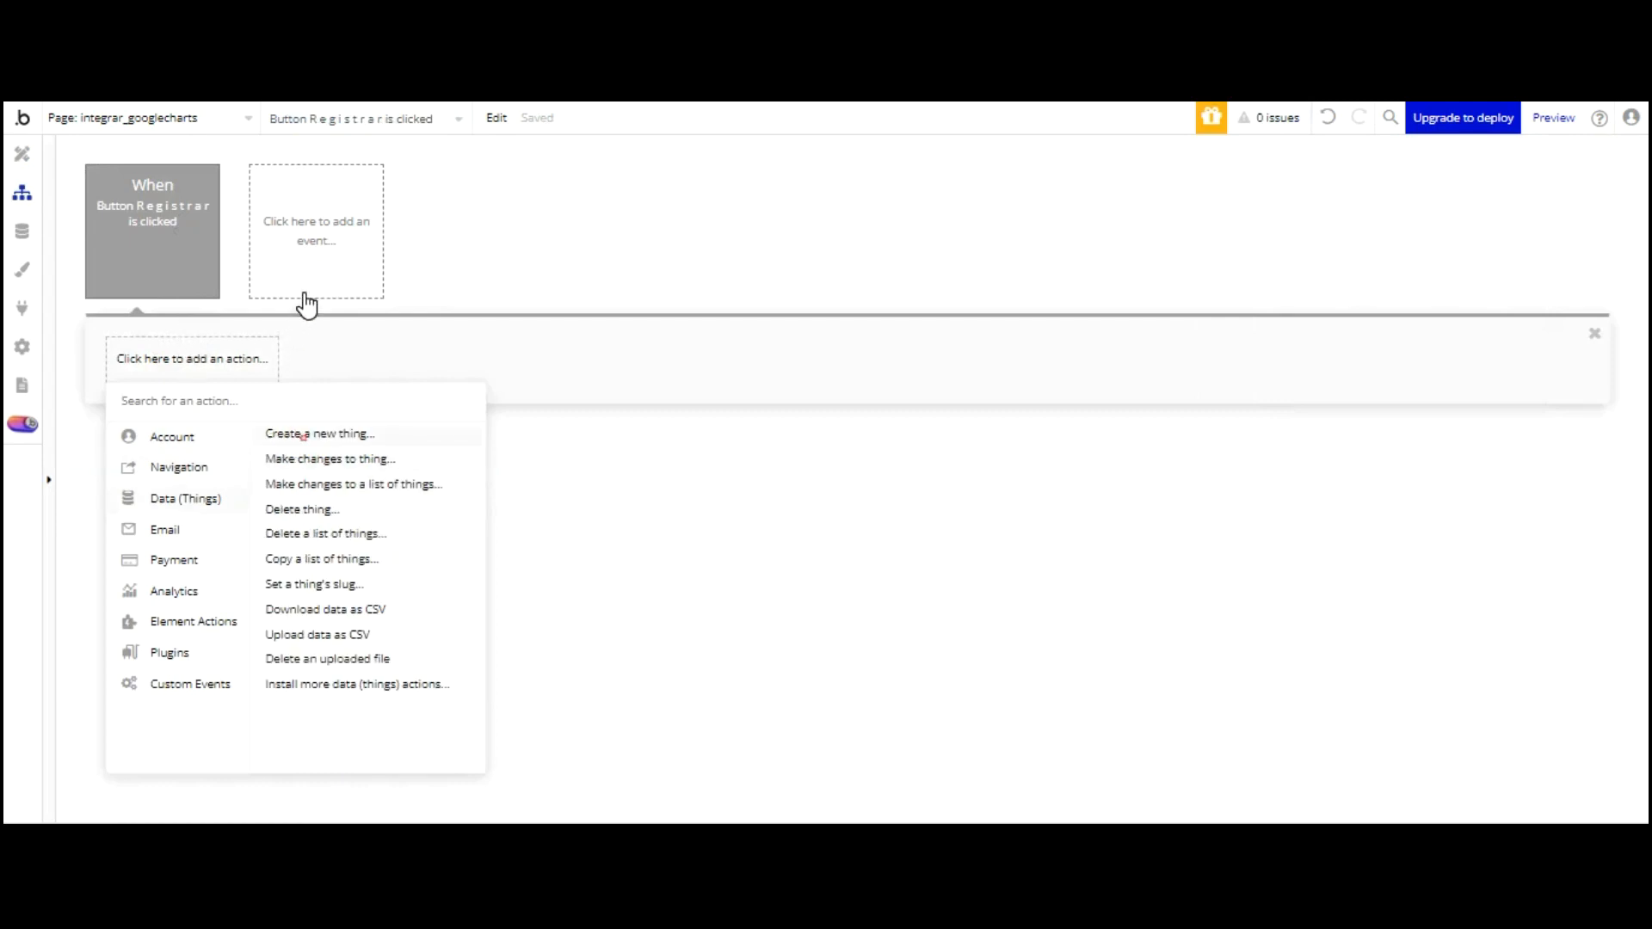
pyautogui.click(297, 433)
pyautogui.click(1463, 264)
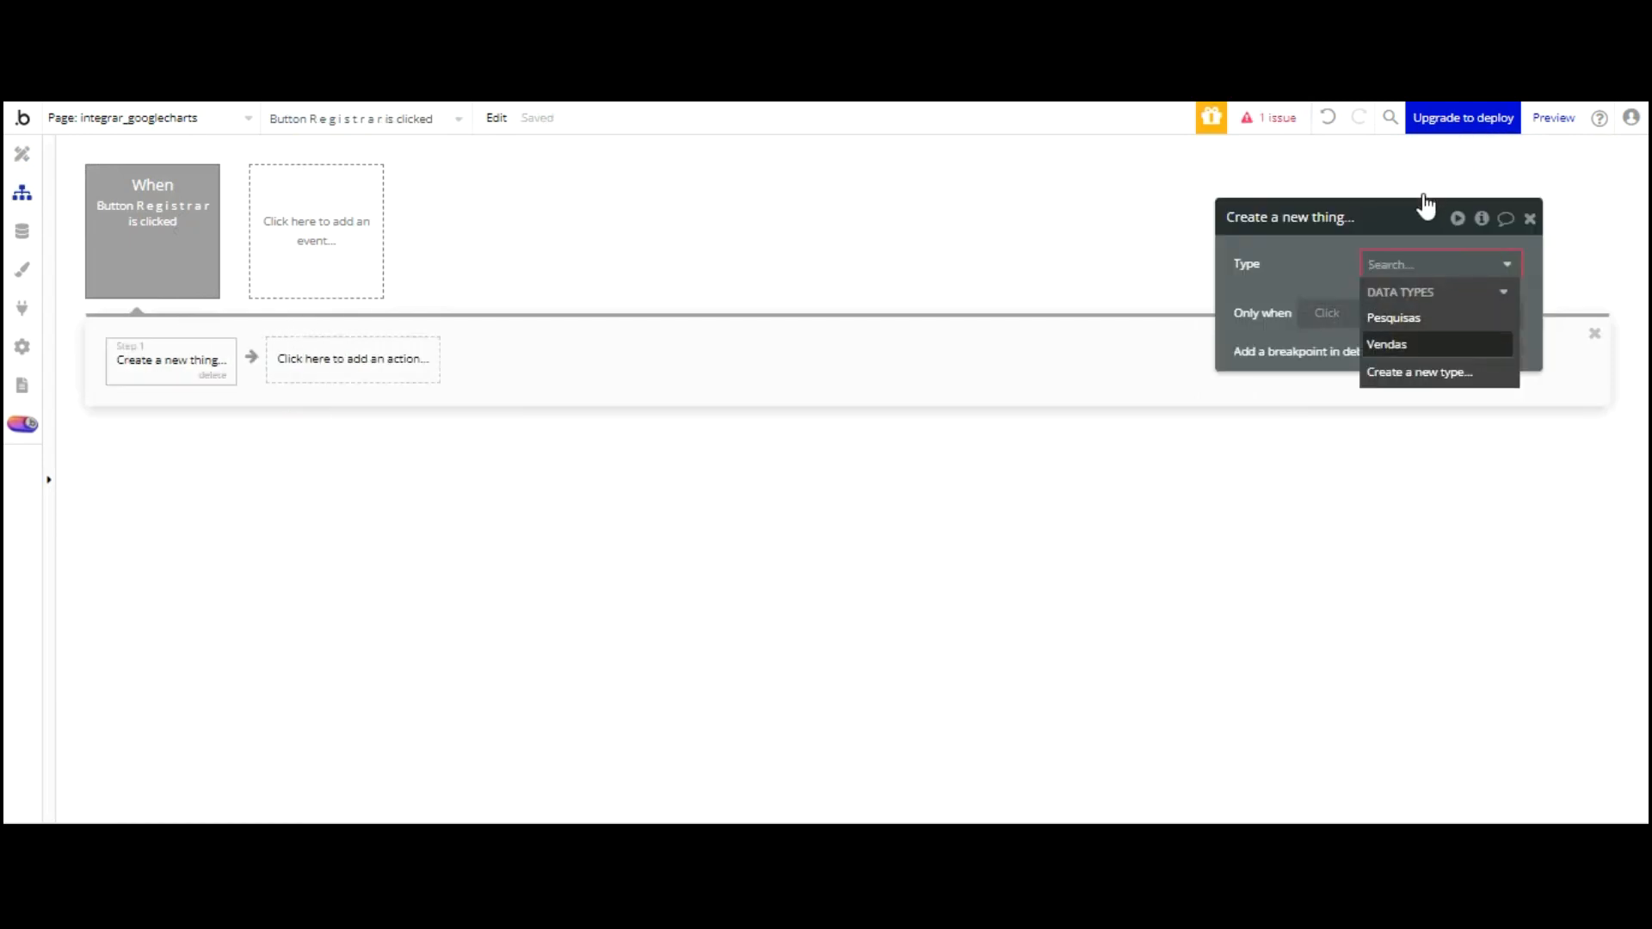
pyautogui.click(1422, 340)
# Set the Valor venda field of the Create a new Vendas action to Input Vendas's value
pyautogui.click(1487, 351)
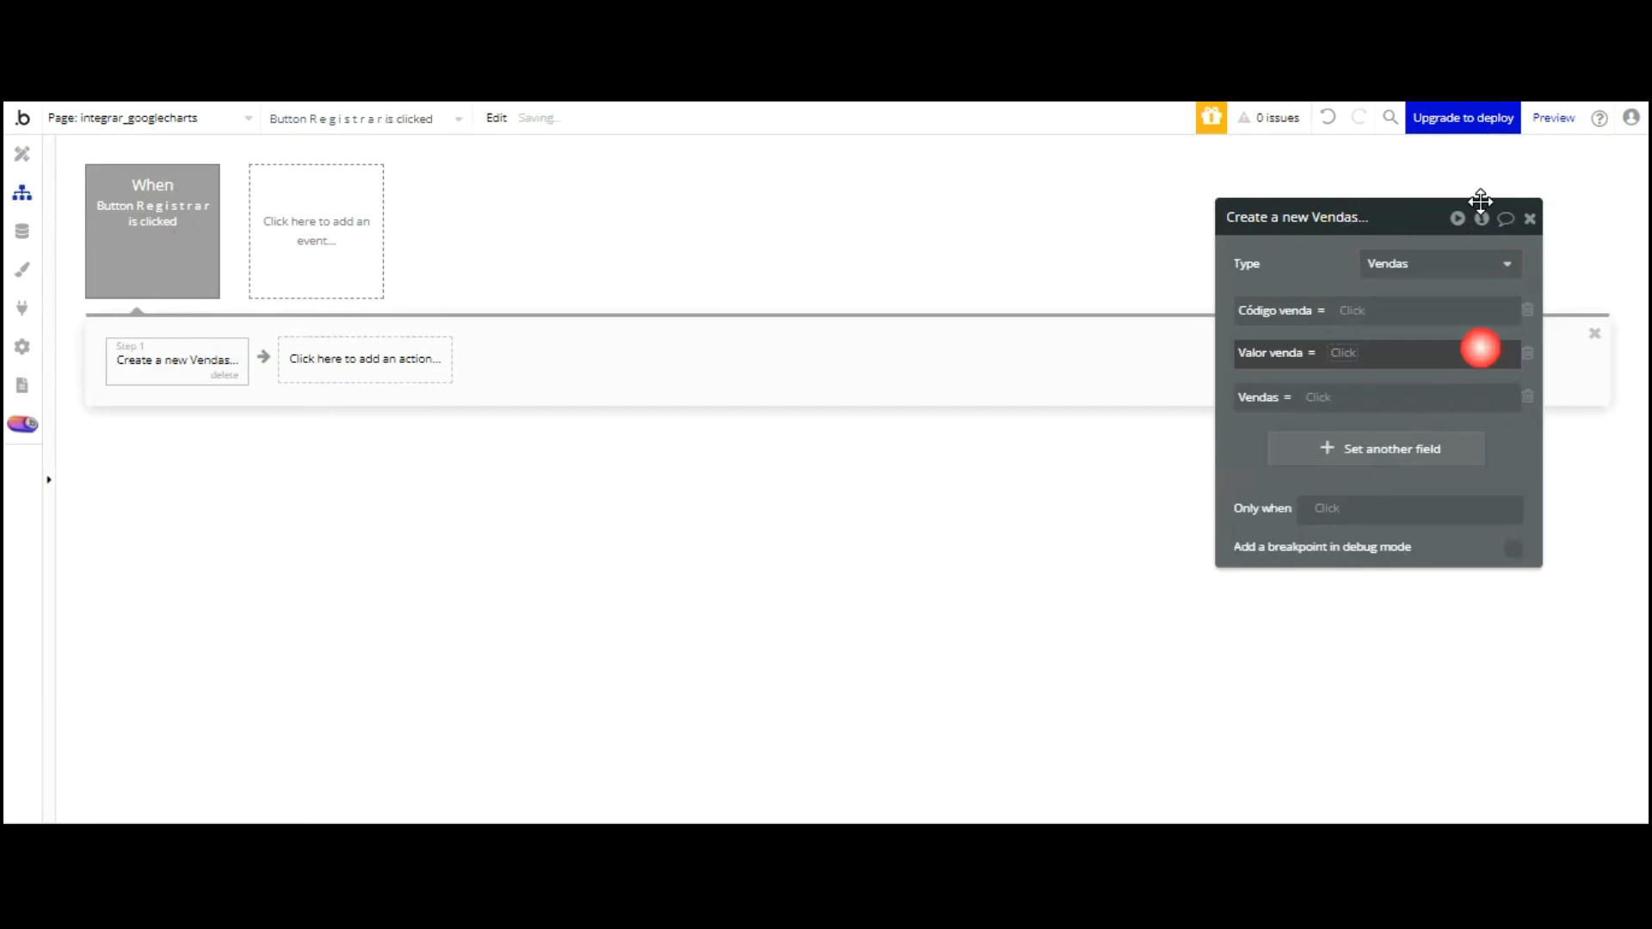
pyautogui.moveTo(1321, 217); pyautogui.dragTo(550, 258)
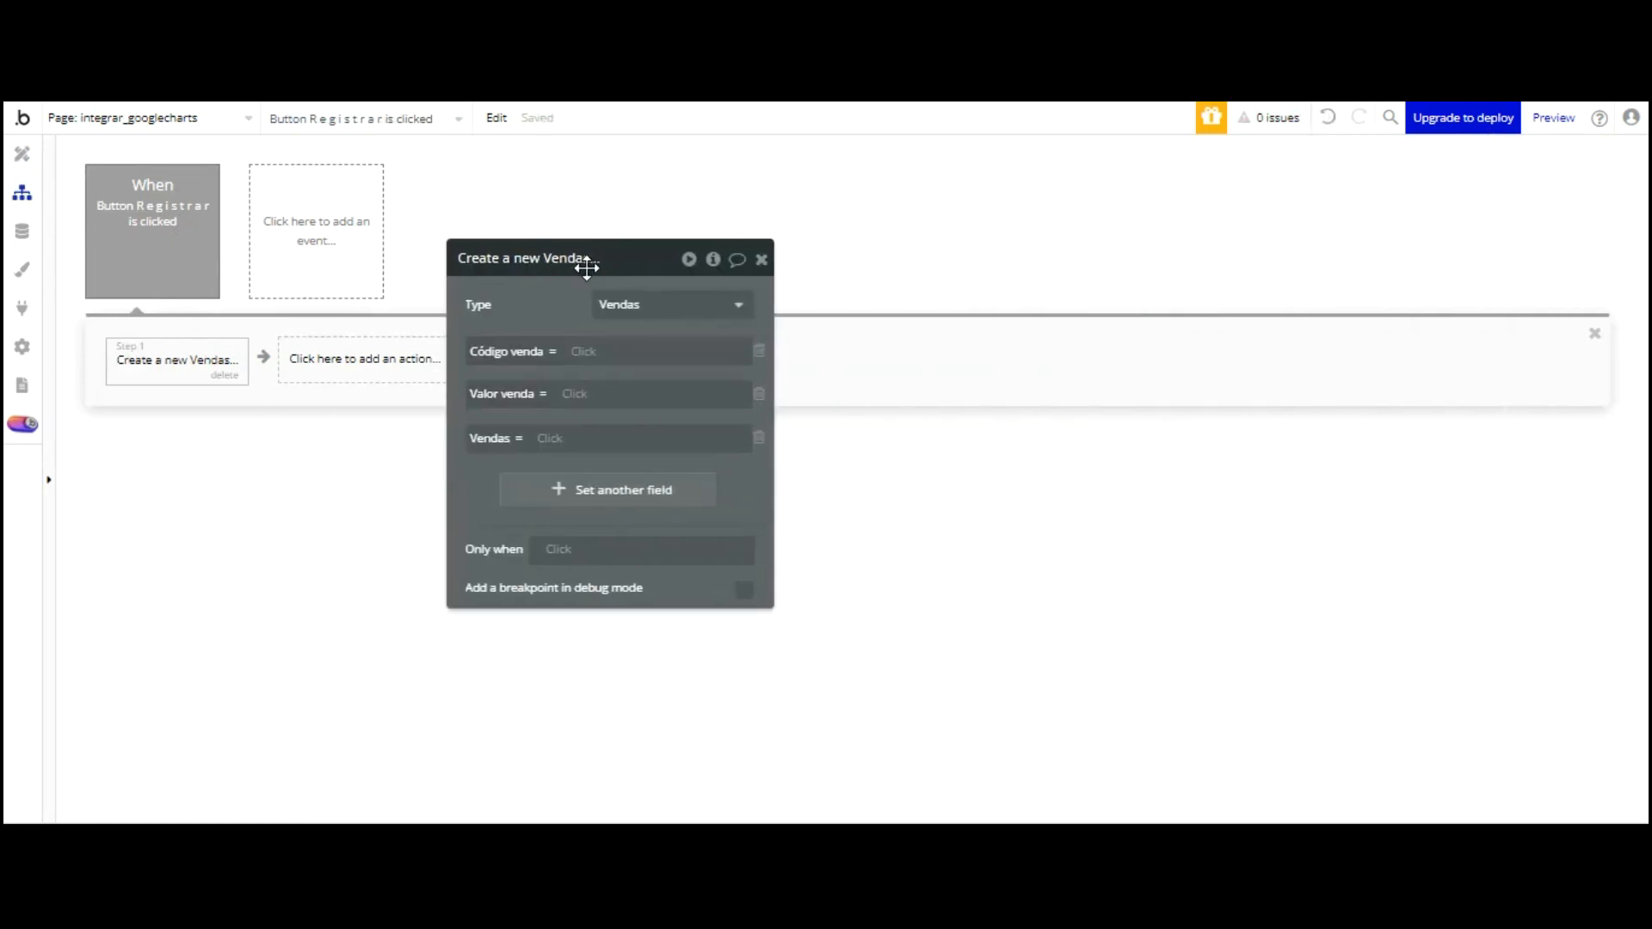
pyautogui.scroll(-3, 689, 479)
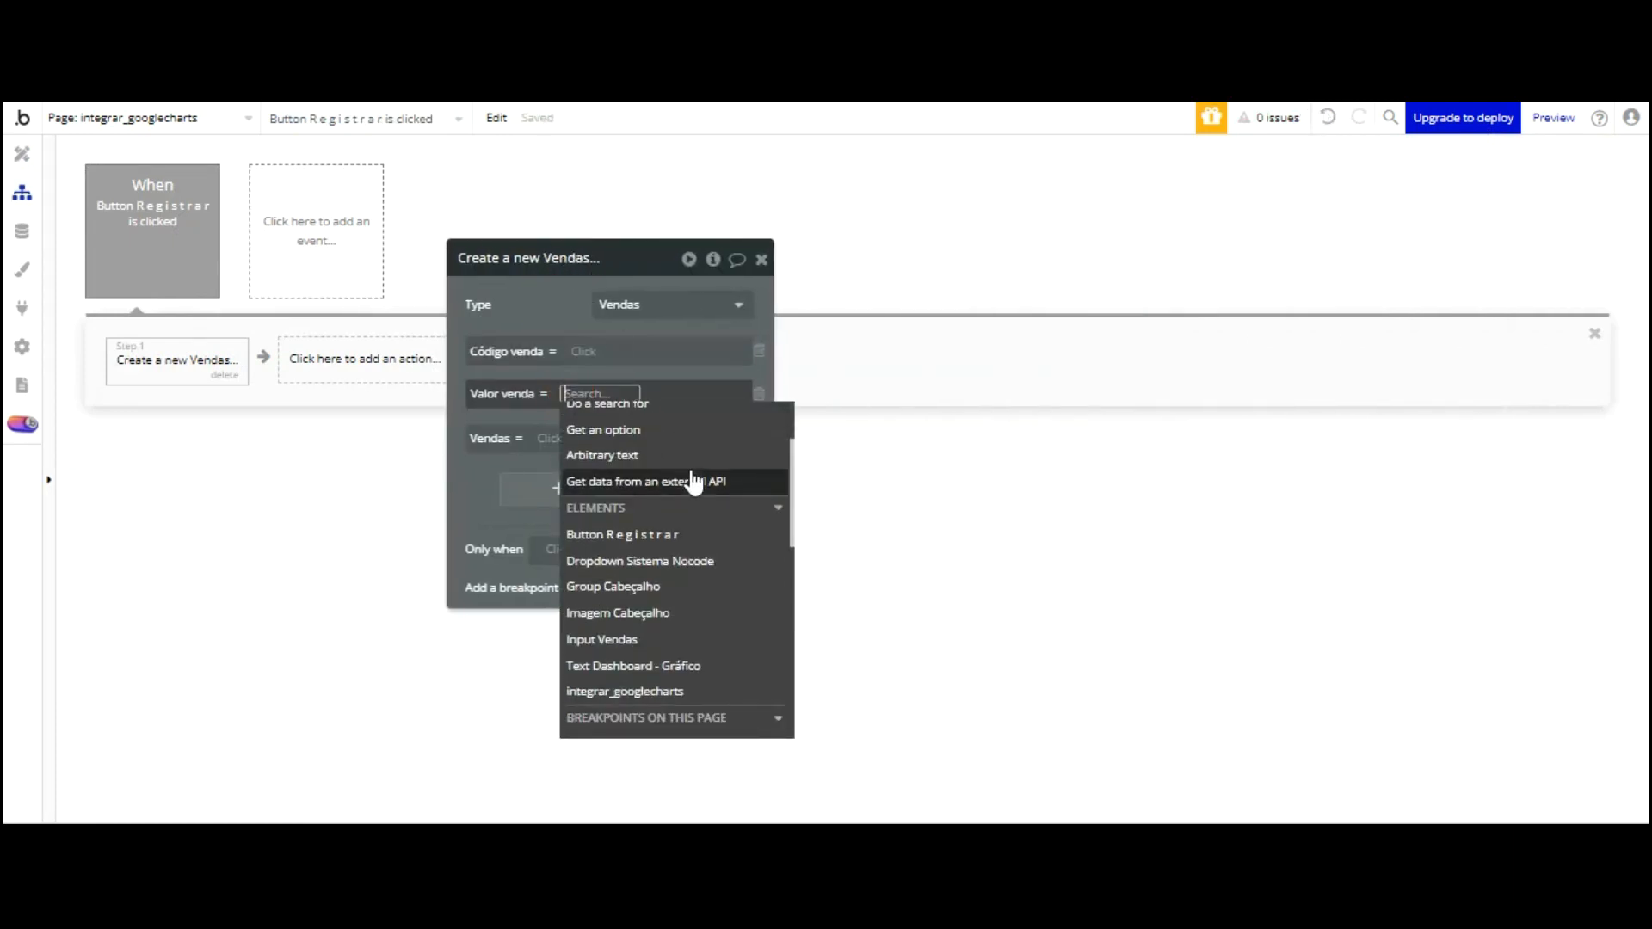
pyautogui.scroll(-3, 693, 482)
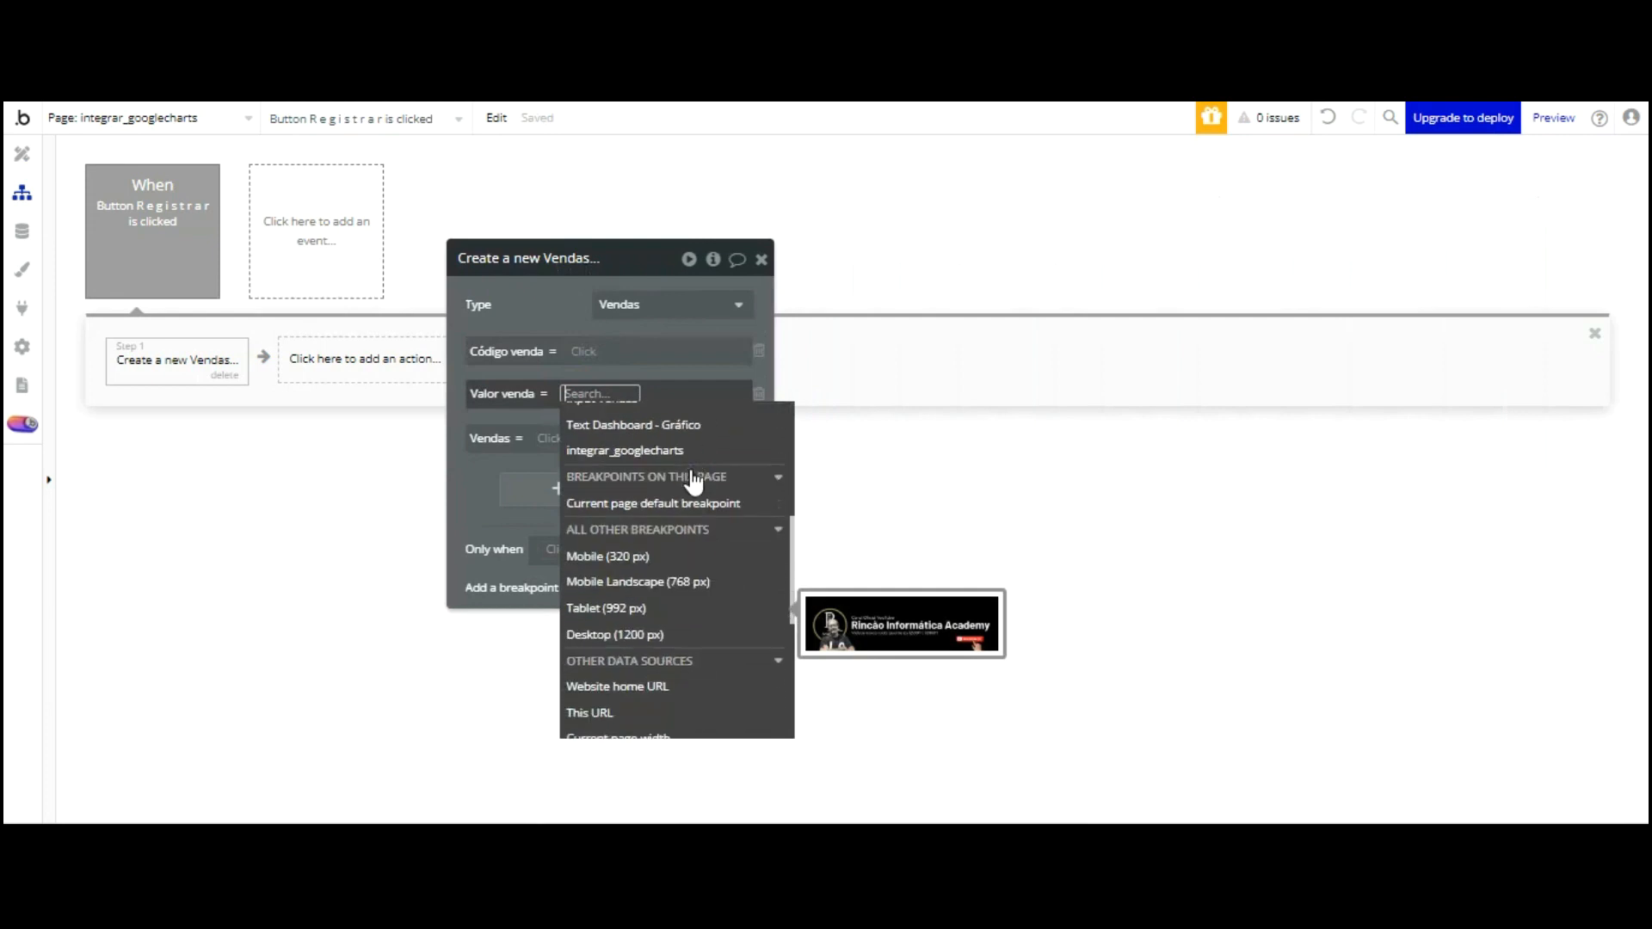
pyautogui.scroll(1, 693, 482)
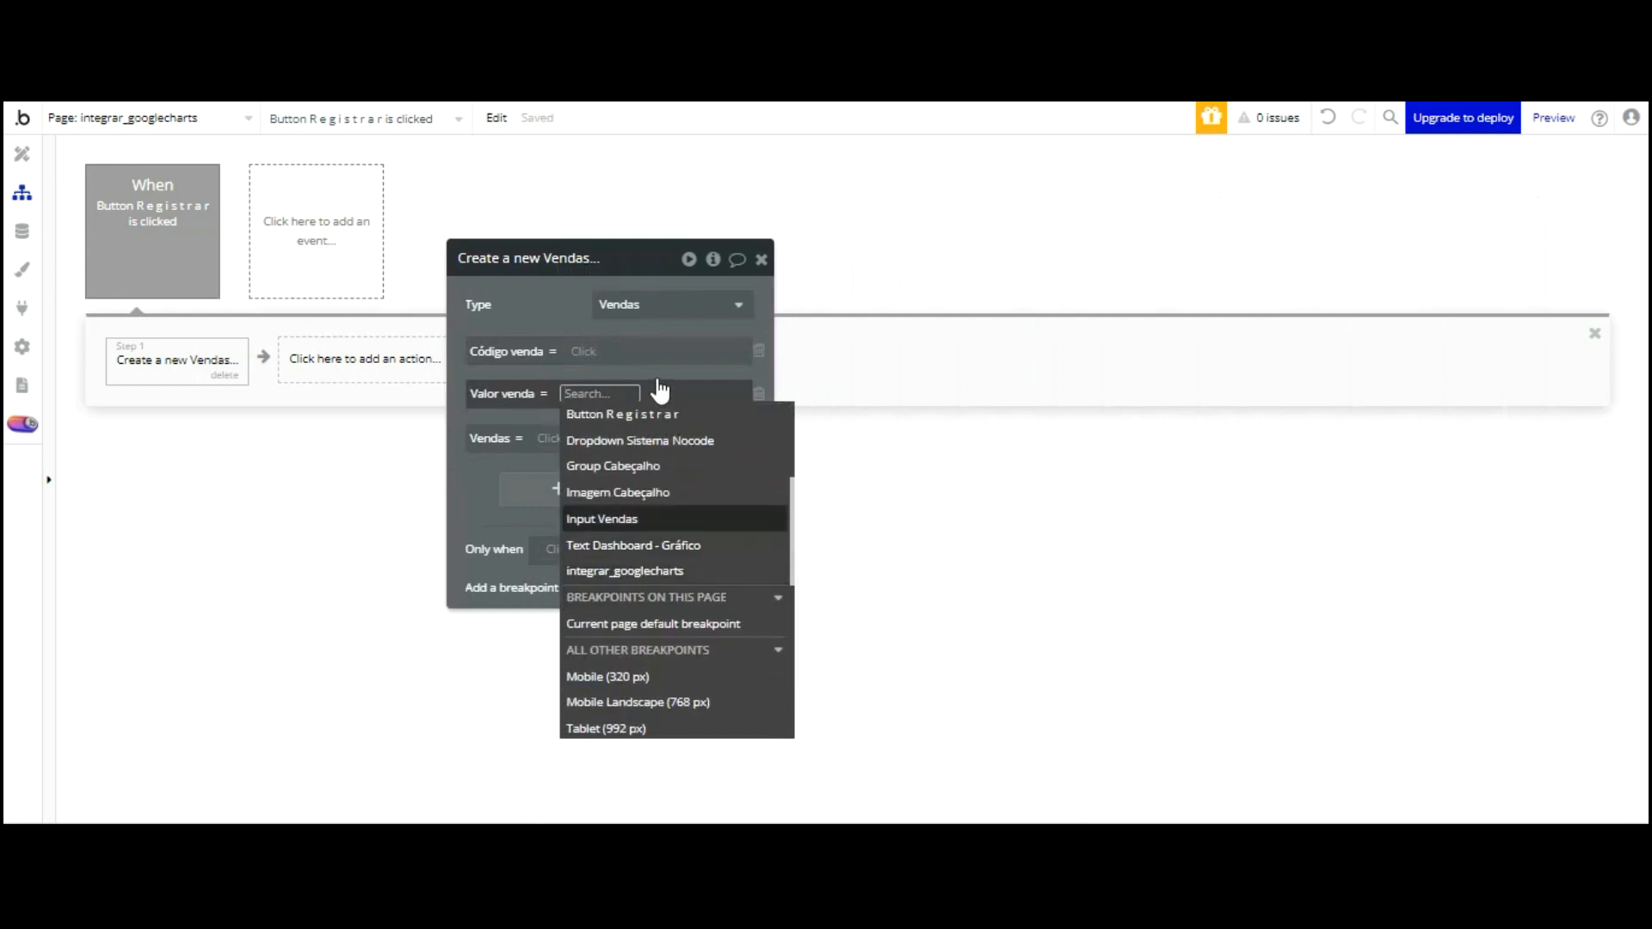
pyautogui.click(656, 518)
pyautogui.click(671, 442)
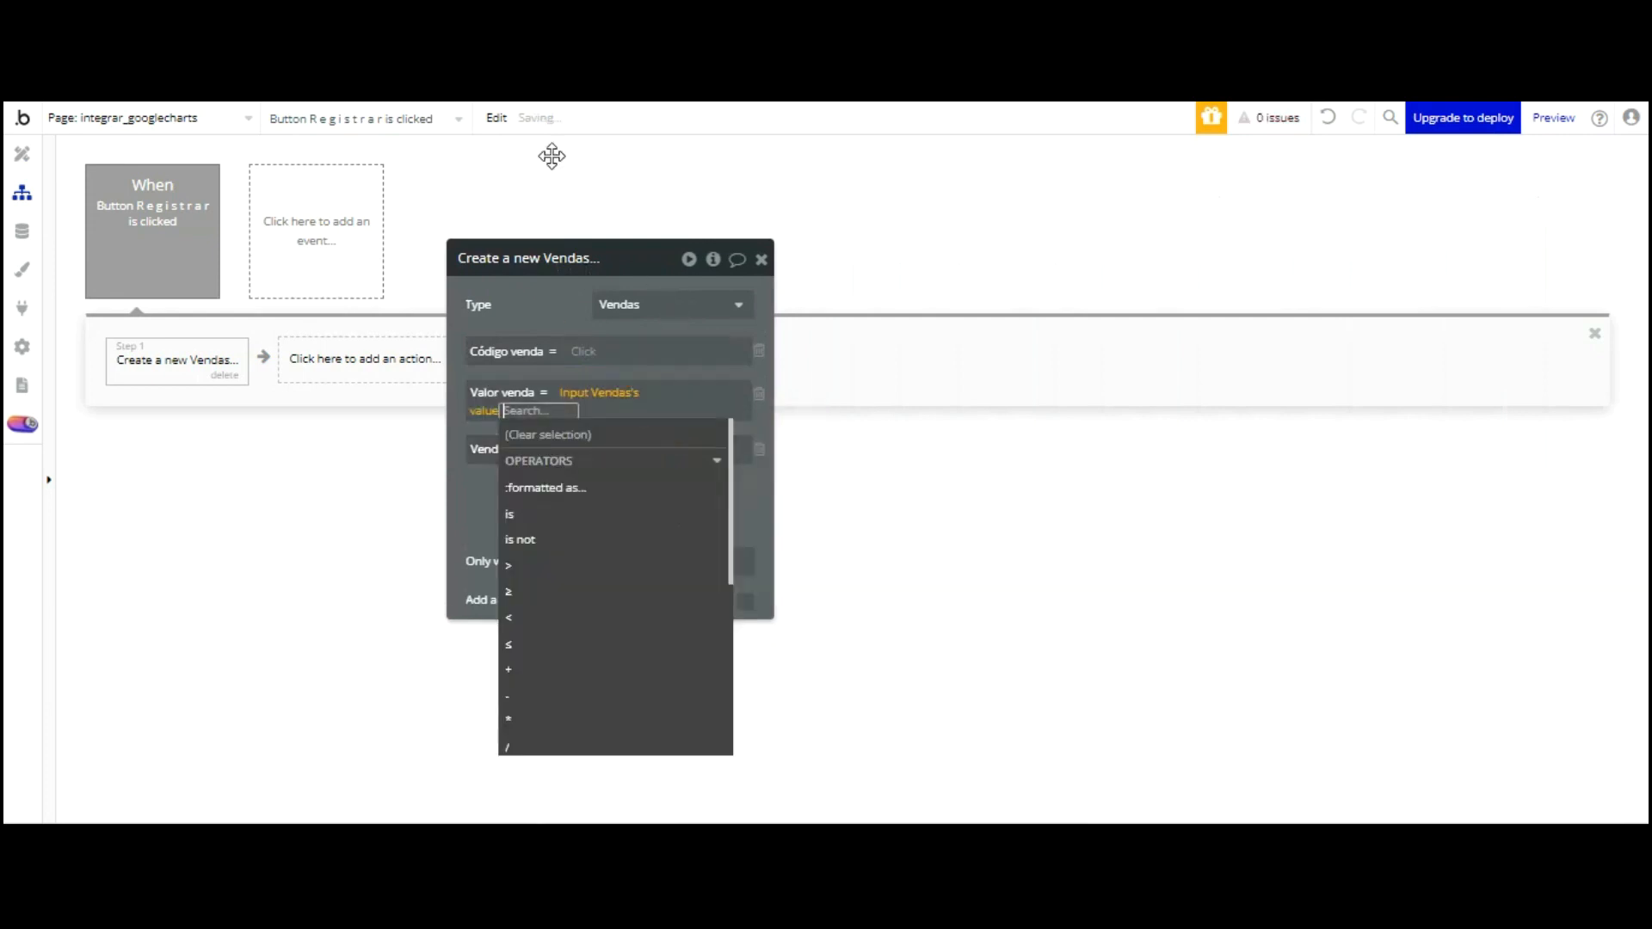
pyautogui.click(534, 292)
pyautogui.click(552, 436)
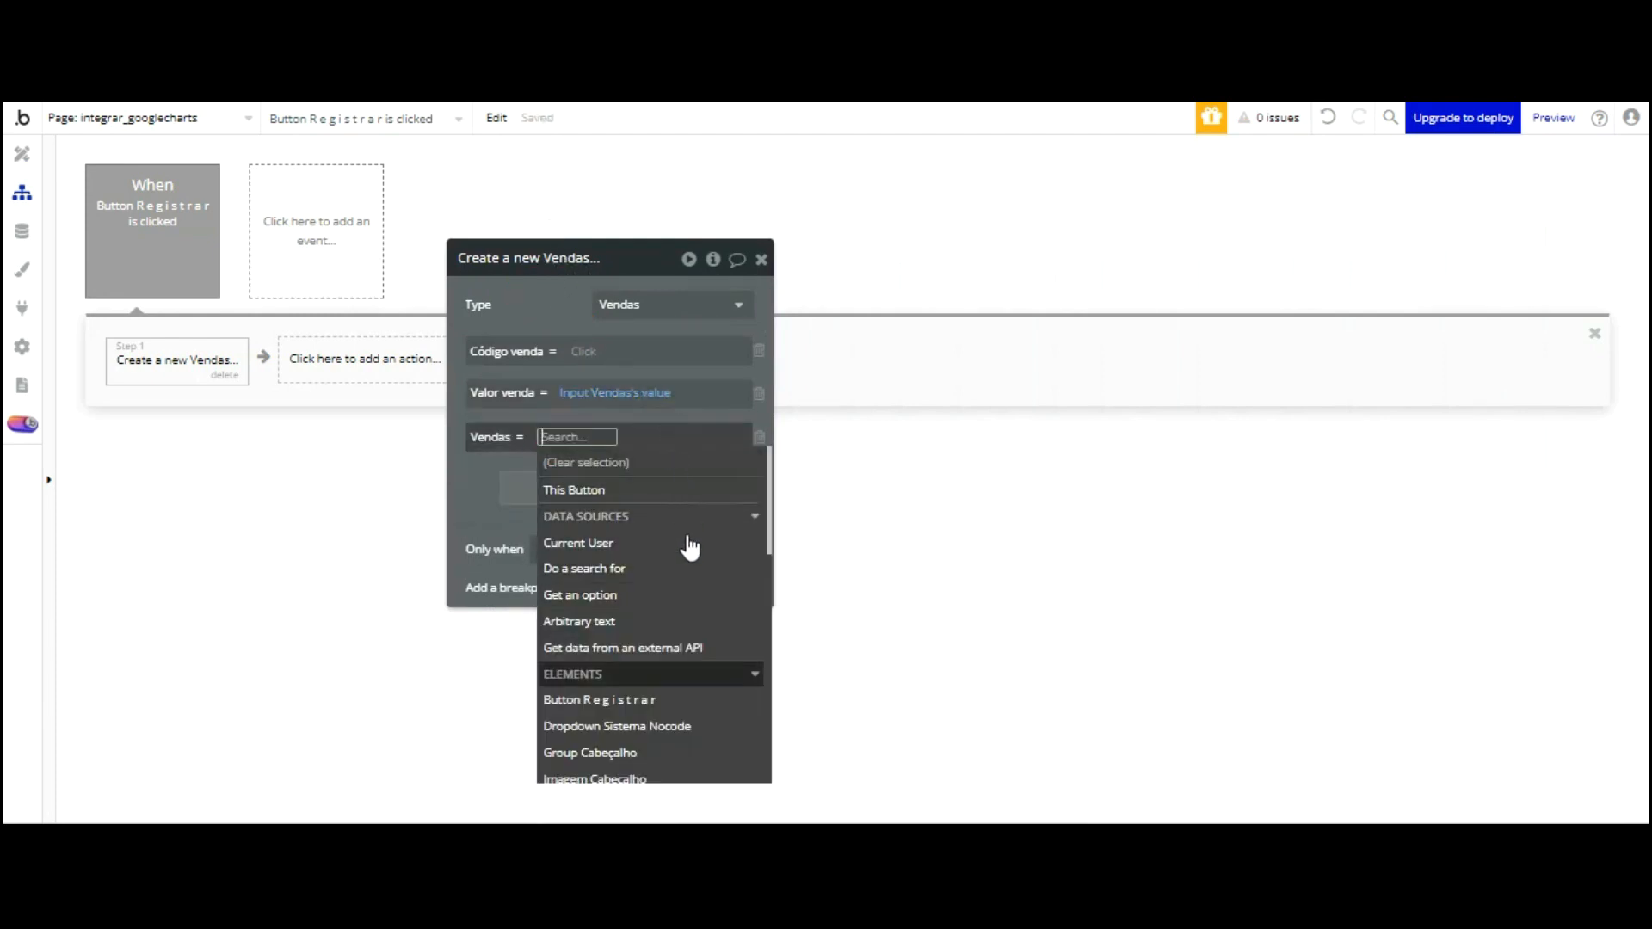
pyautogui.scroll(-5, 687, 561)
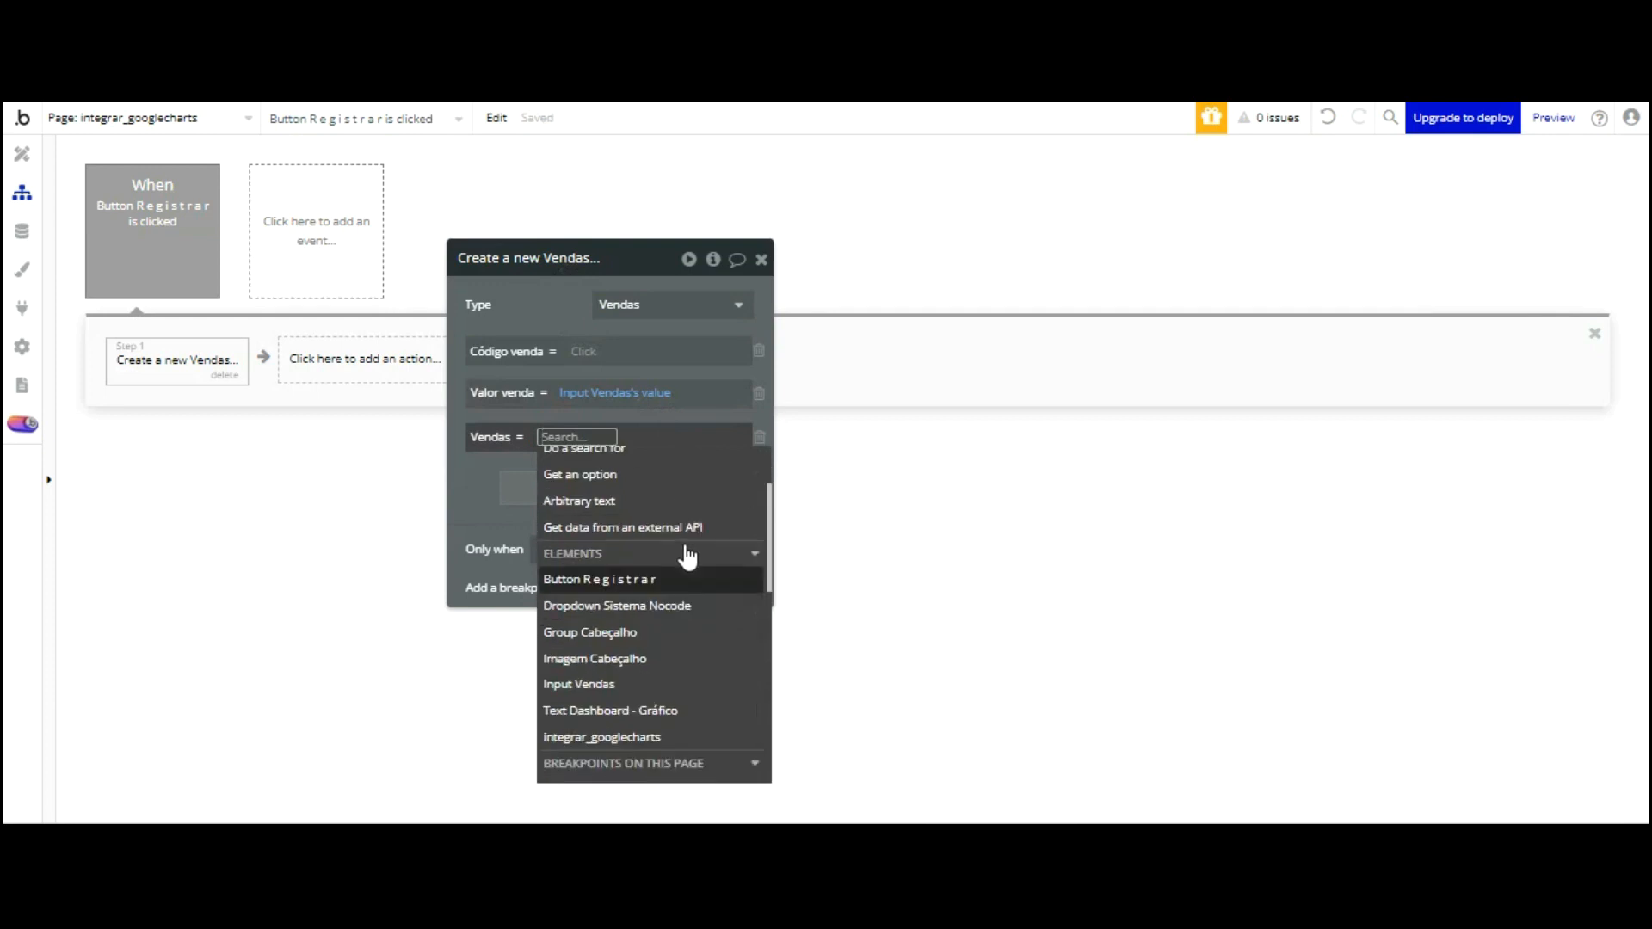
pyautogui.scroll(6, 686, 555)
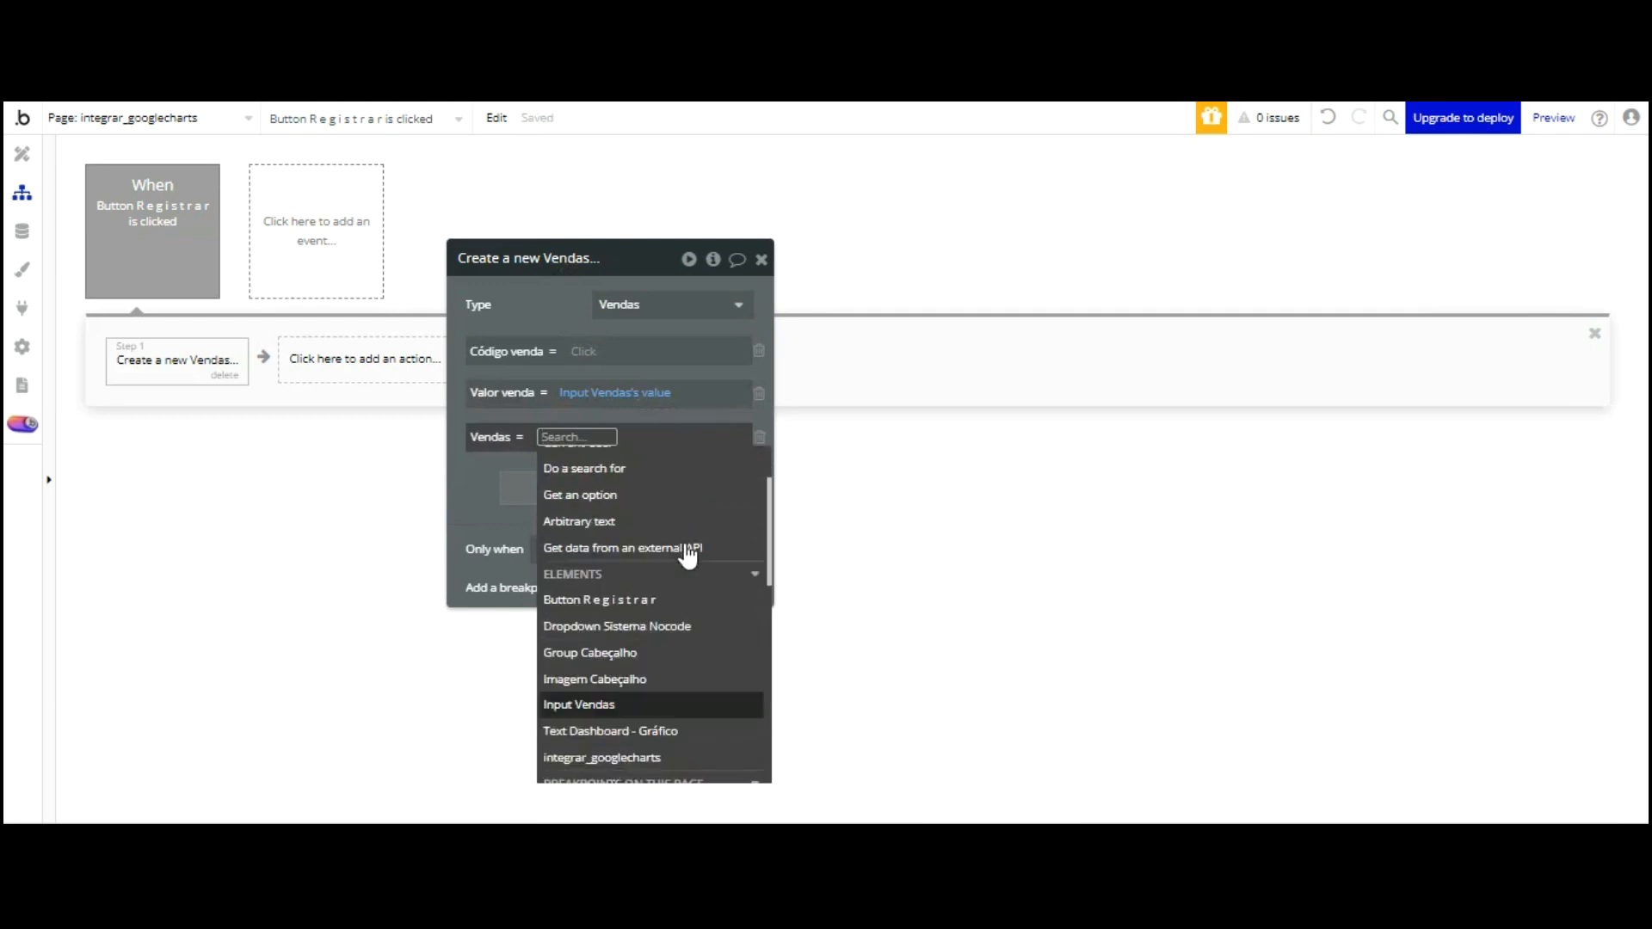
# Rename the page's month dropdown element as Dropdown Meses ano
pyautogui.click(23, 153)
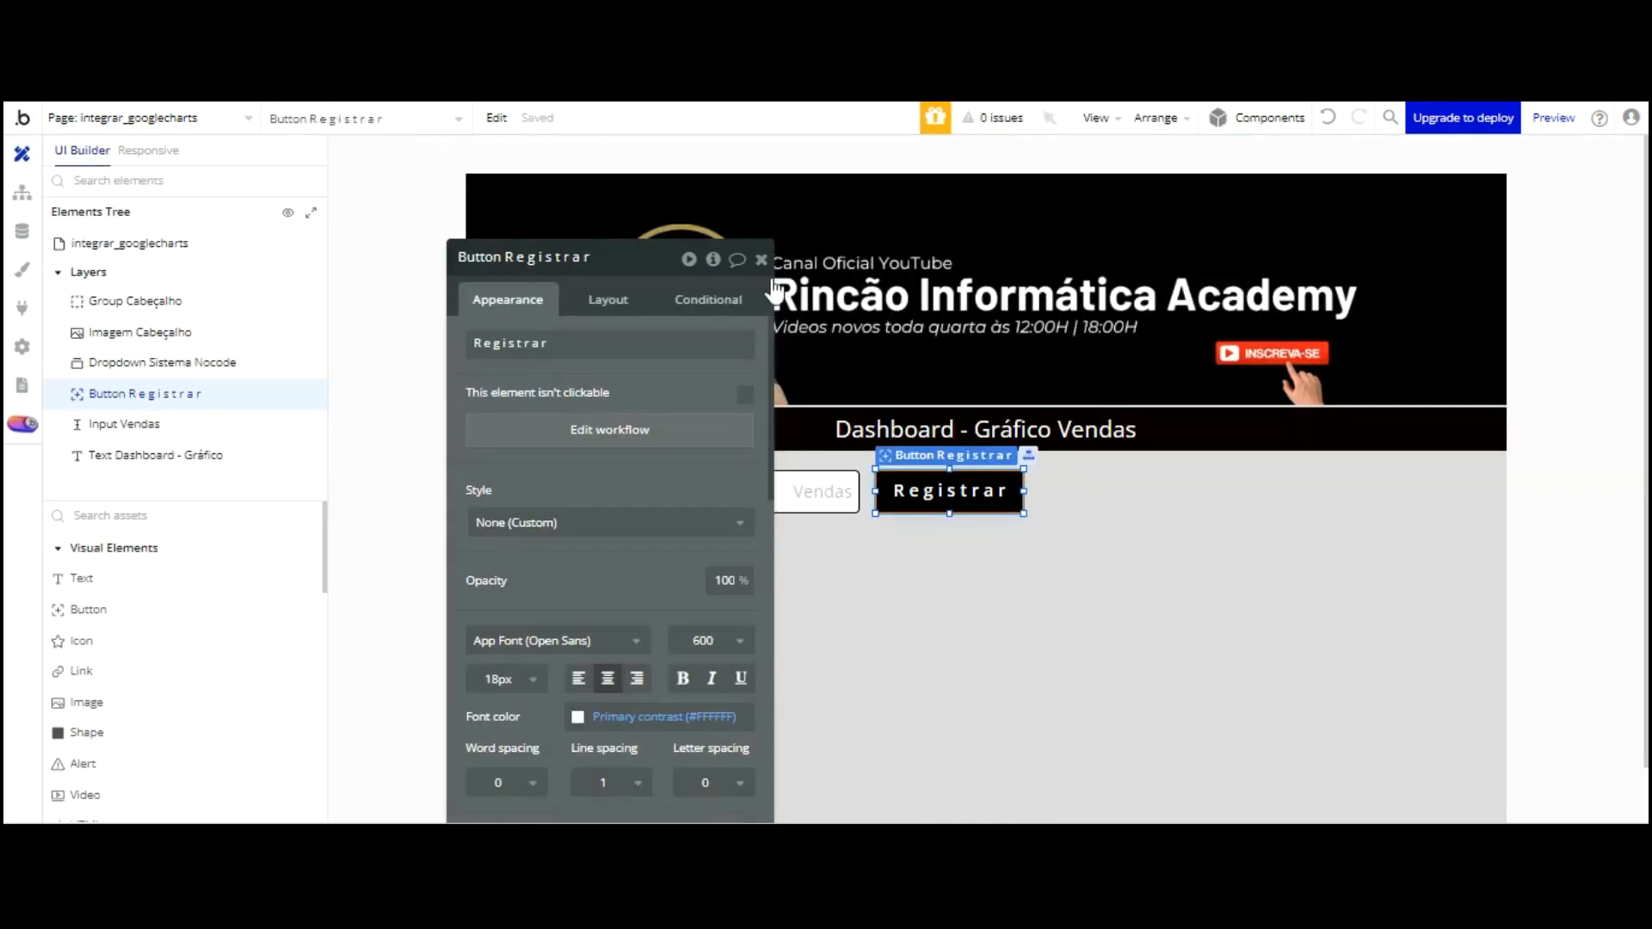
pyautogui.moveTo(661, 260); pyautogui.dragTo(1173, 255)
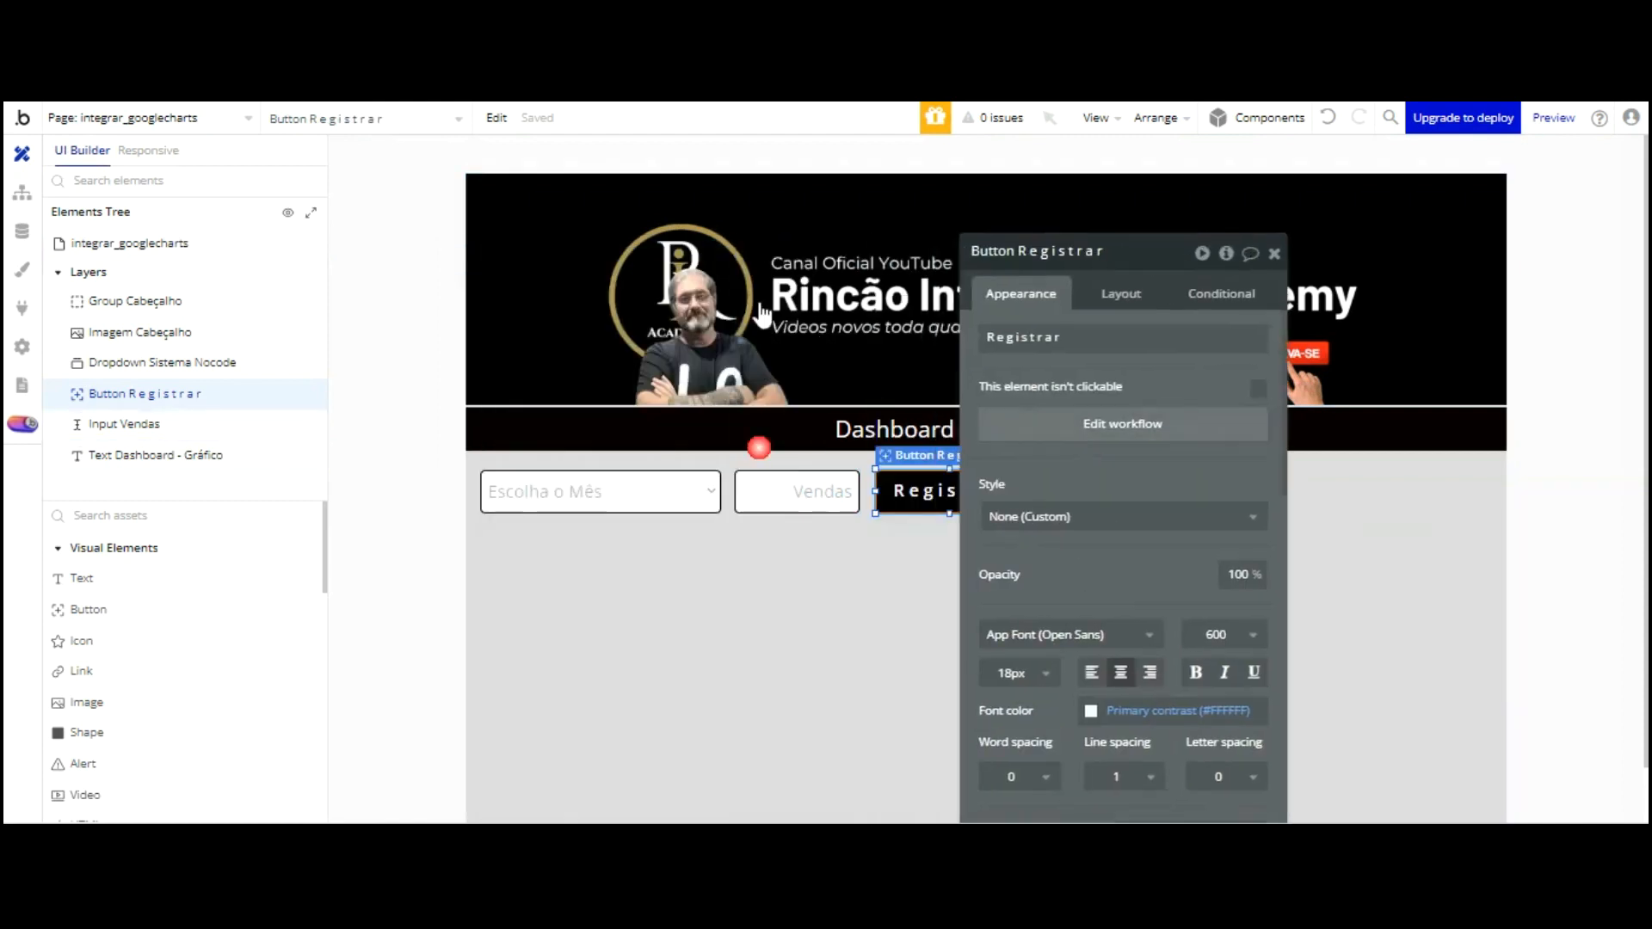
pyautogui.click(161, 363)
pyautogui.click(1059, 243)
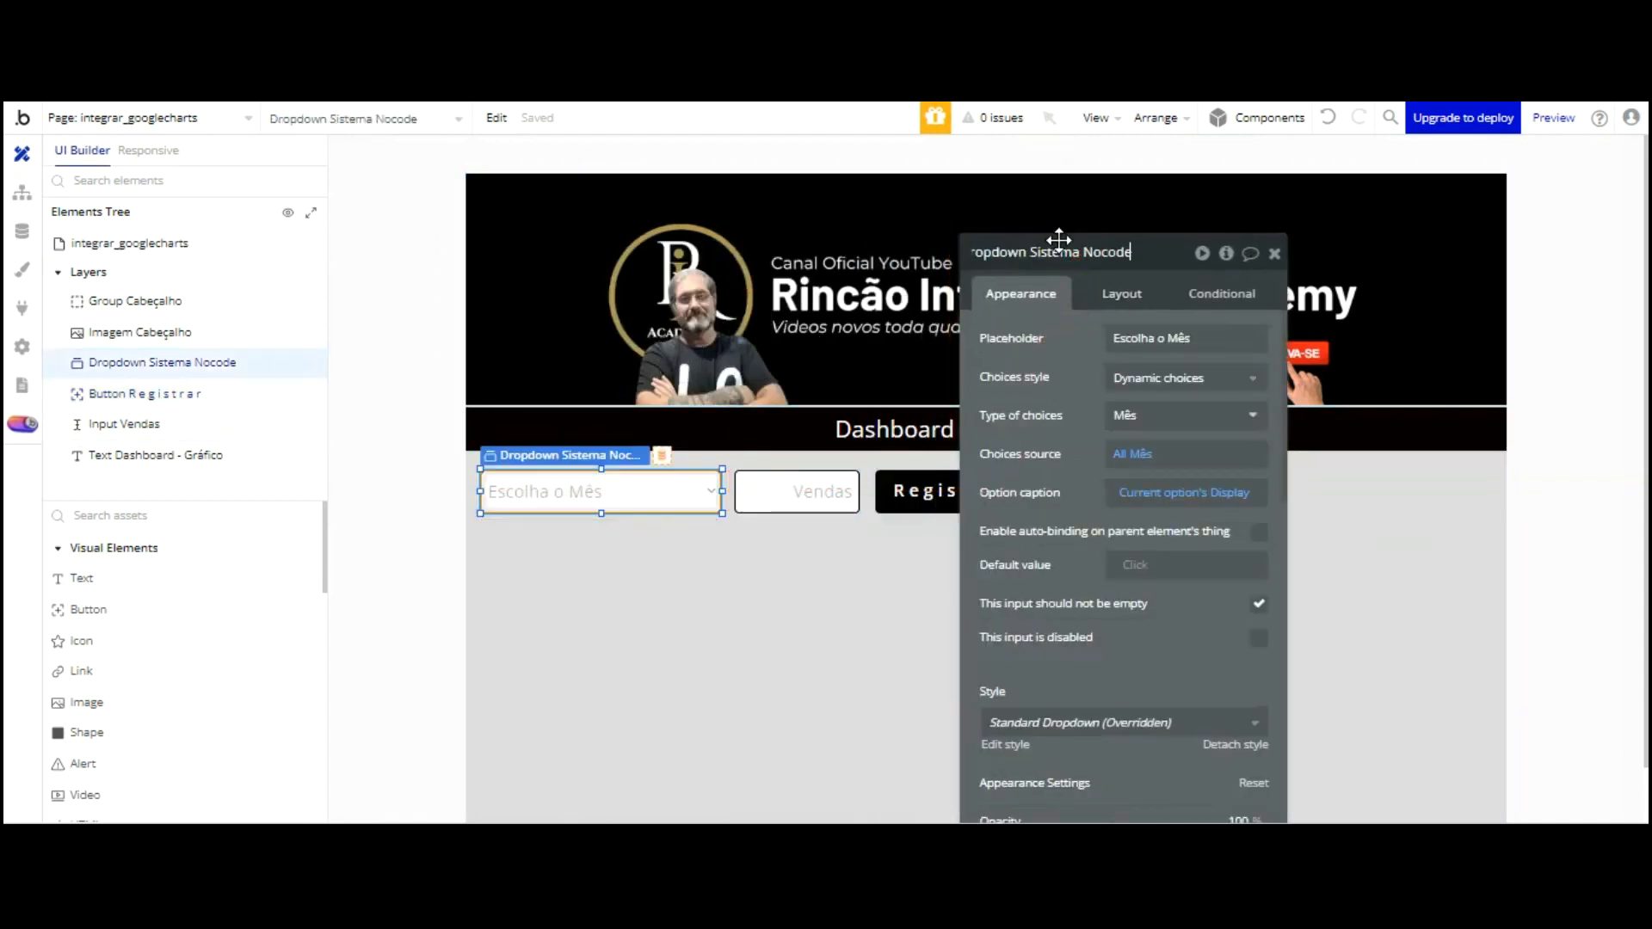
pyautogui.press('BackSpace')
pyautogui.press('BackSpace')
pyautogui.press('BackSpace')
pyautogui.press('BackSpace')
pyautogui.press('BackSpace')
pyautogui.press('BackSpace')
pyautogui.press('BackSpace')
pyautogui.press('BackSpace')
pyautogui.press('BackSpace')
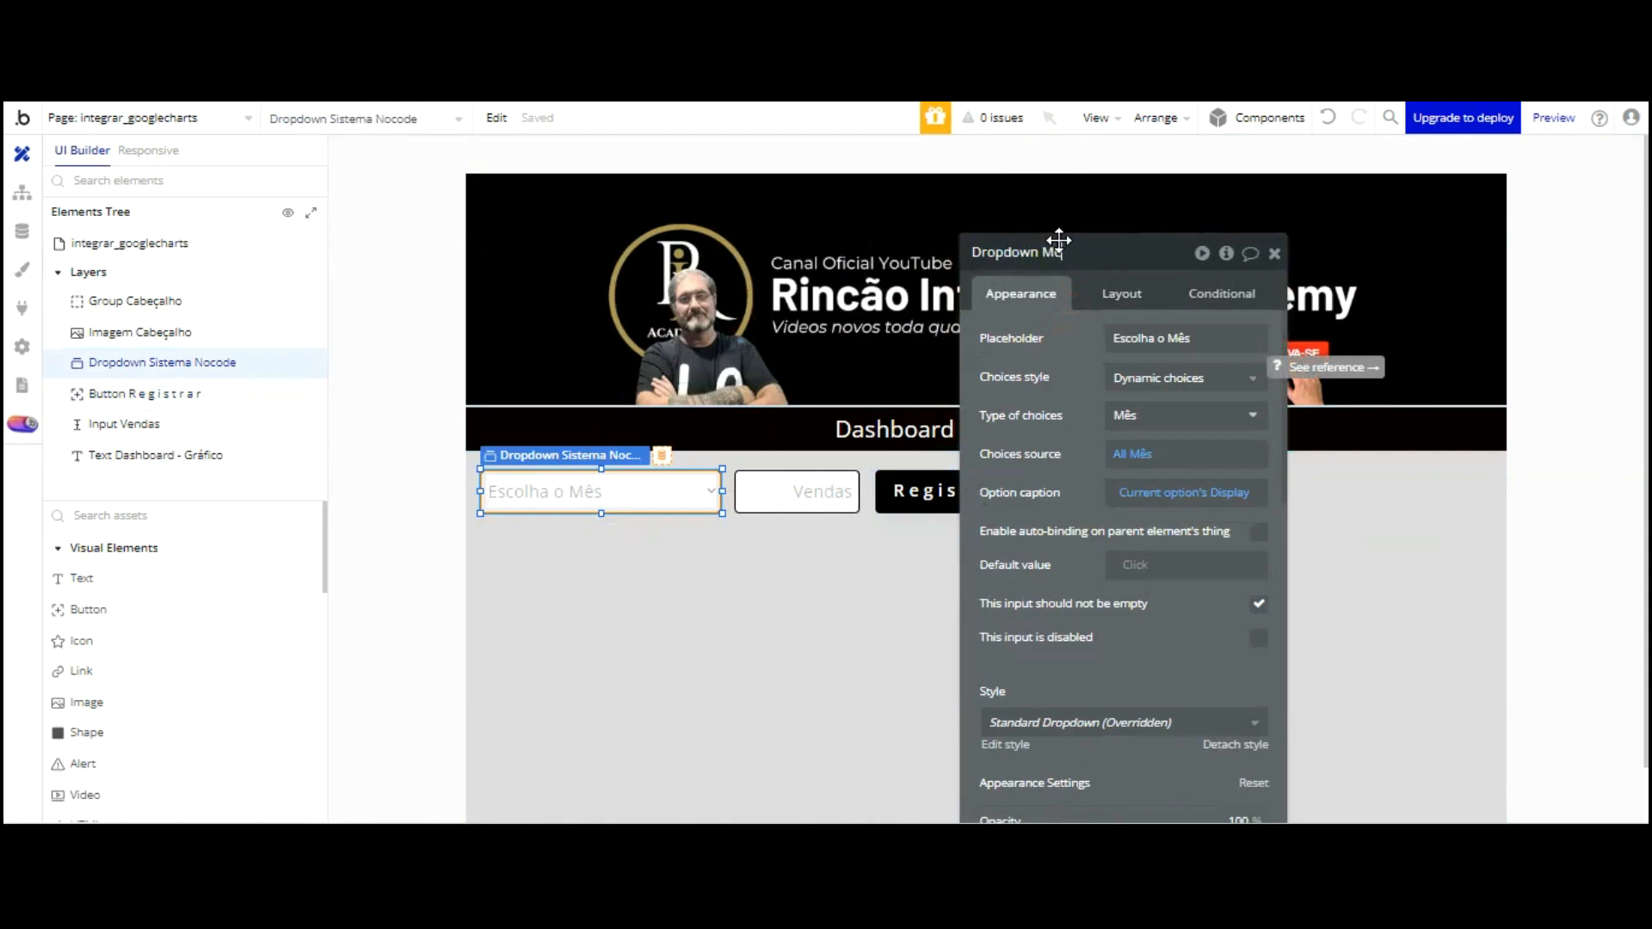
pyautogui.write('Meses ano')
pyautogui.click(1087, 365)
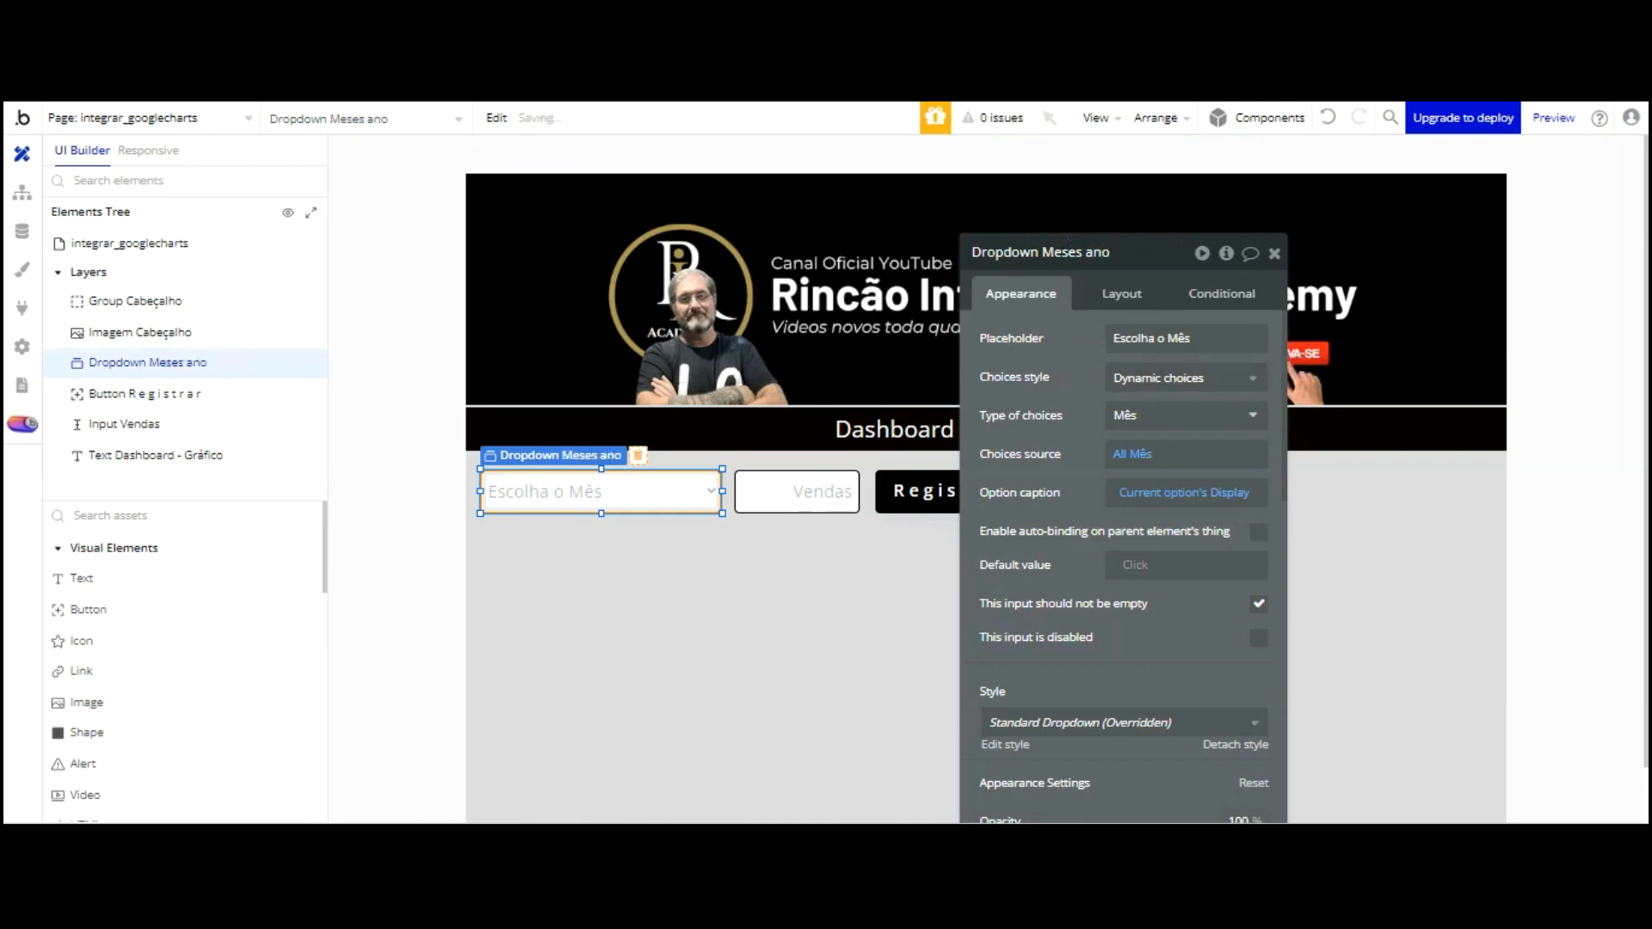
# Set the Vendas field of the Create a new Vendas action to Dropdown Meses ano's value
pyautogui.click(18, 192)
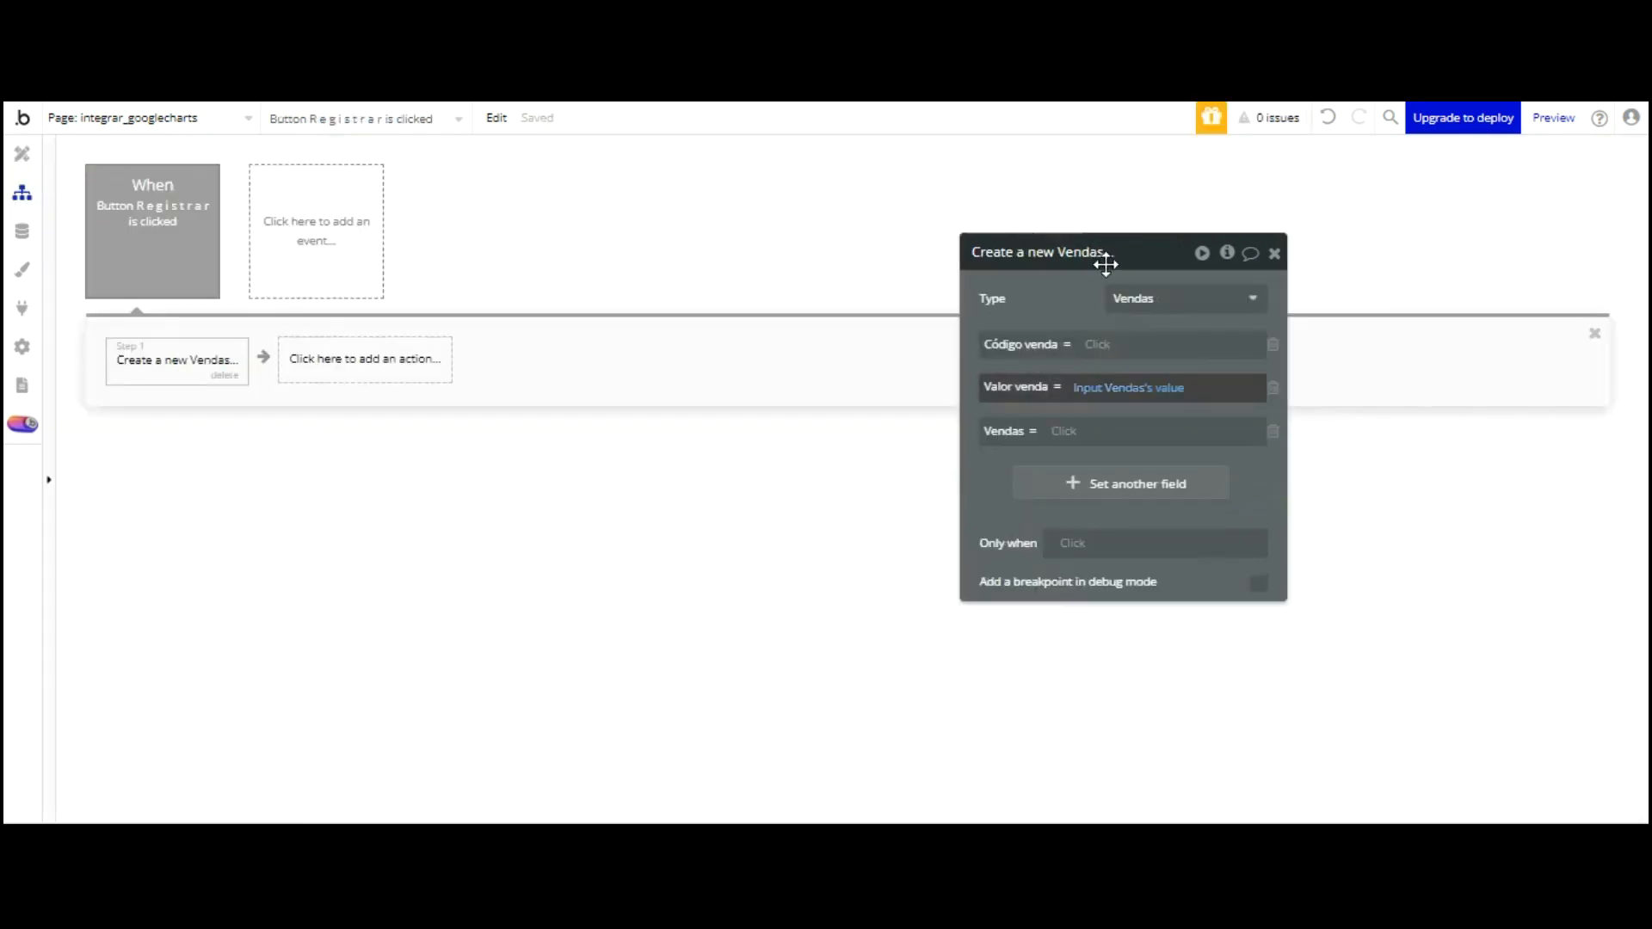
pyautogui.click(1076, 430)
pyautogui.press('Down')
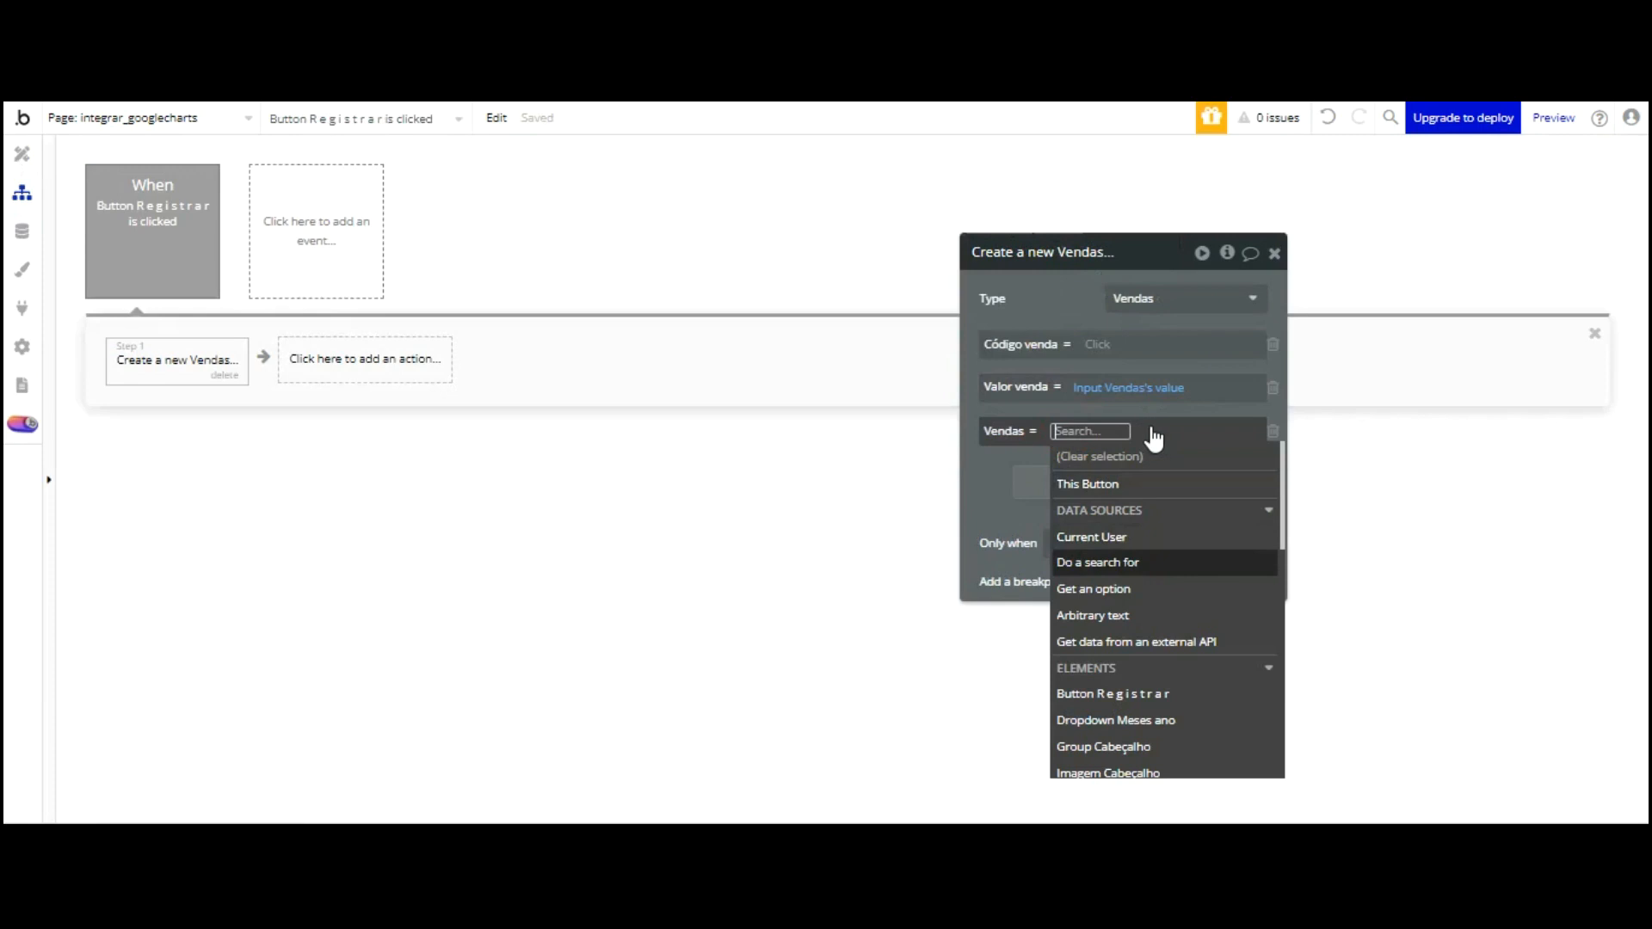
pyautogui.press('Down')
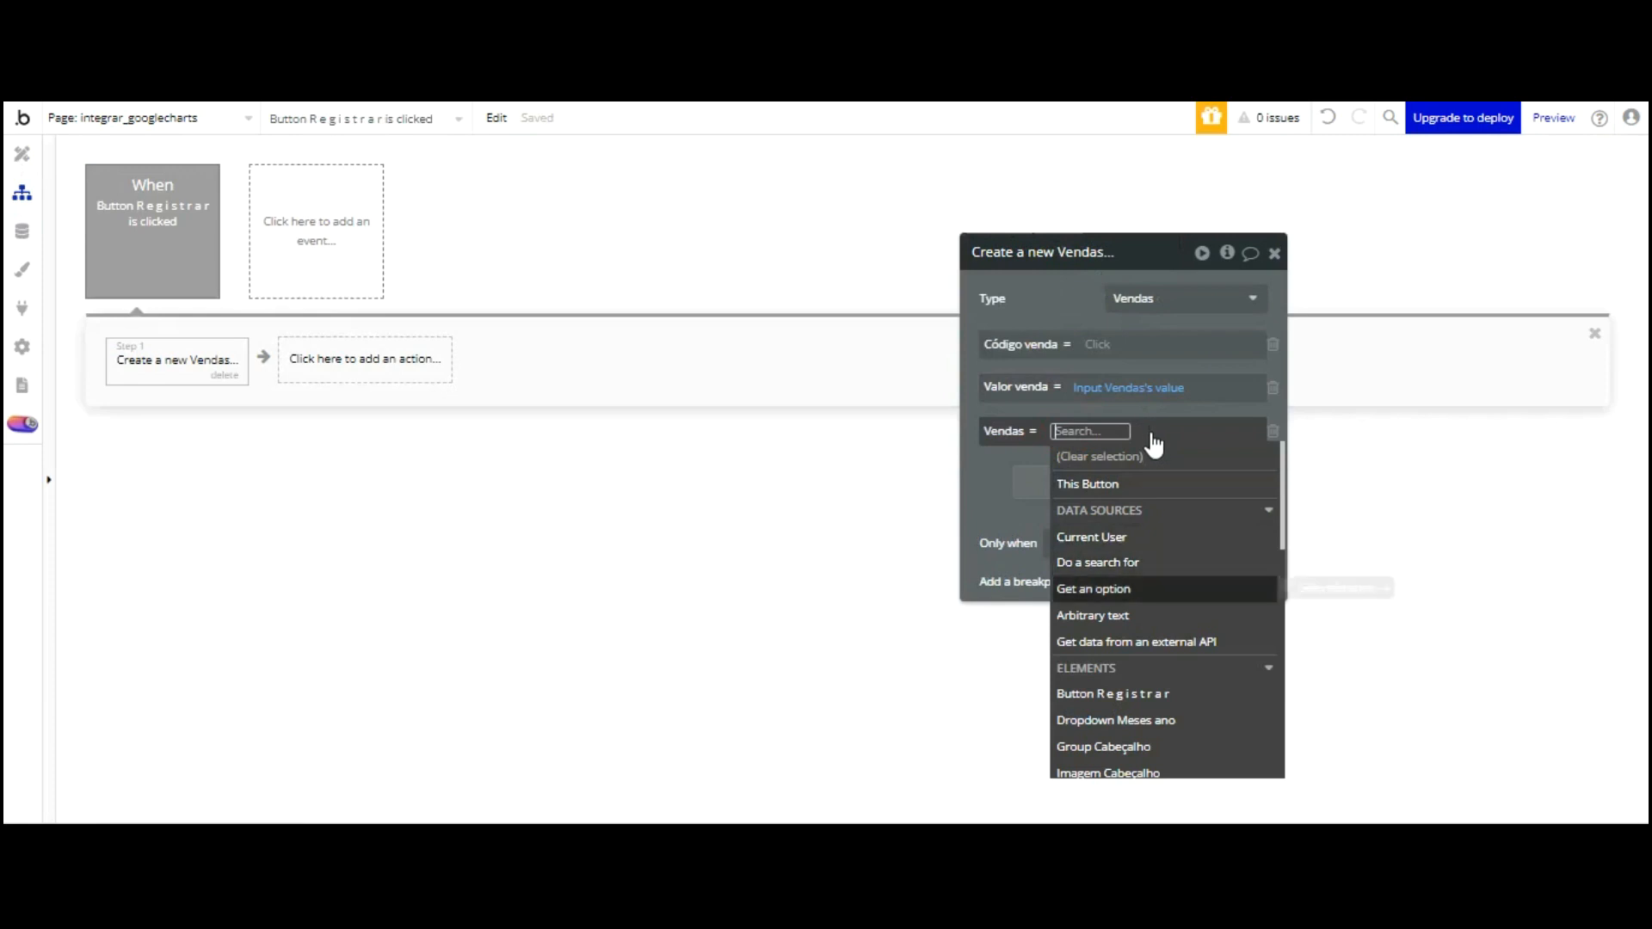
pyautogui.press('Down')
pyautogui.press('Down')
pyautogui.press('Down')
pyautogui.press('Down')
pyautogui.press('Down')
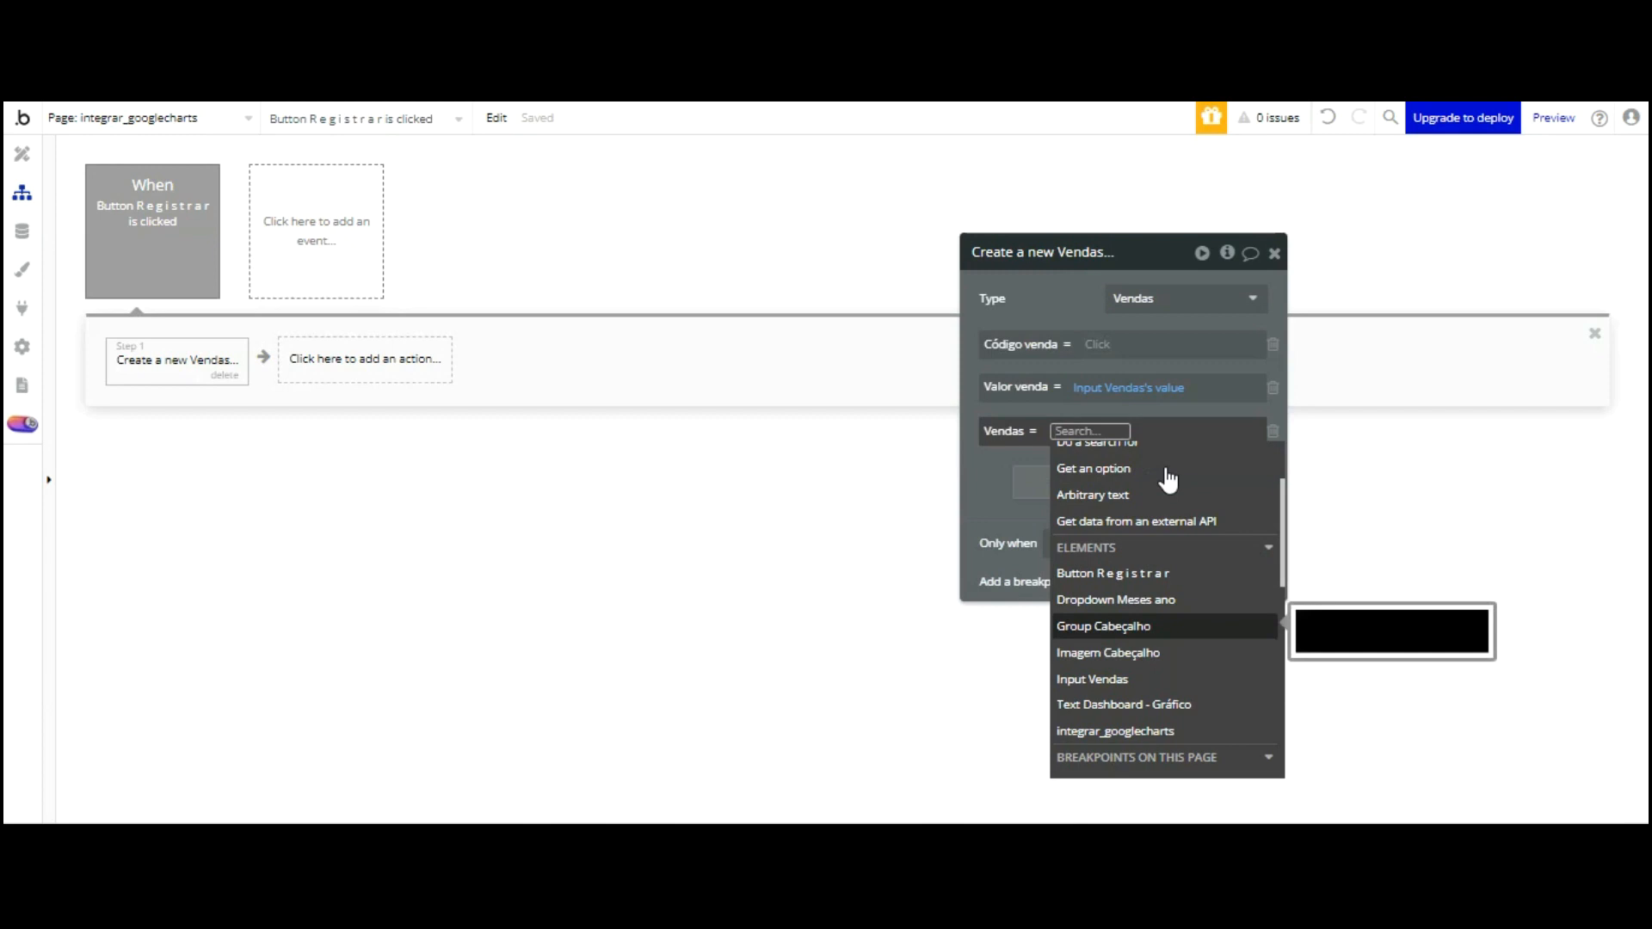
pyautogui.press('Down')
pyautogui.press('Down')
pyautogui.press('Down')
pyautogui.press('Up')
pyautogui.press('Up')
pyautogui.press('Up')
pyautogui.press('Up')
pyautogui.click(1165, 597)
pyautogui.press('Return')
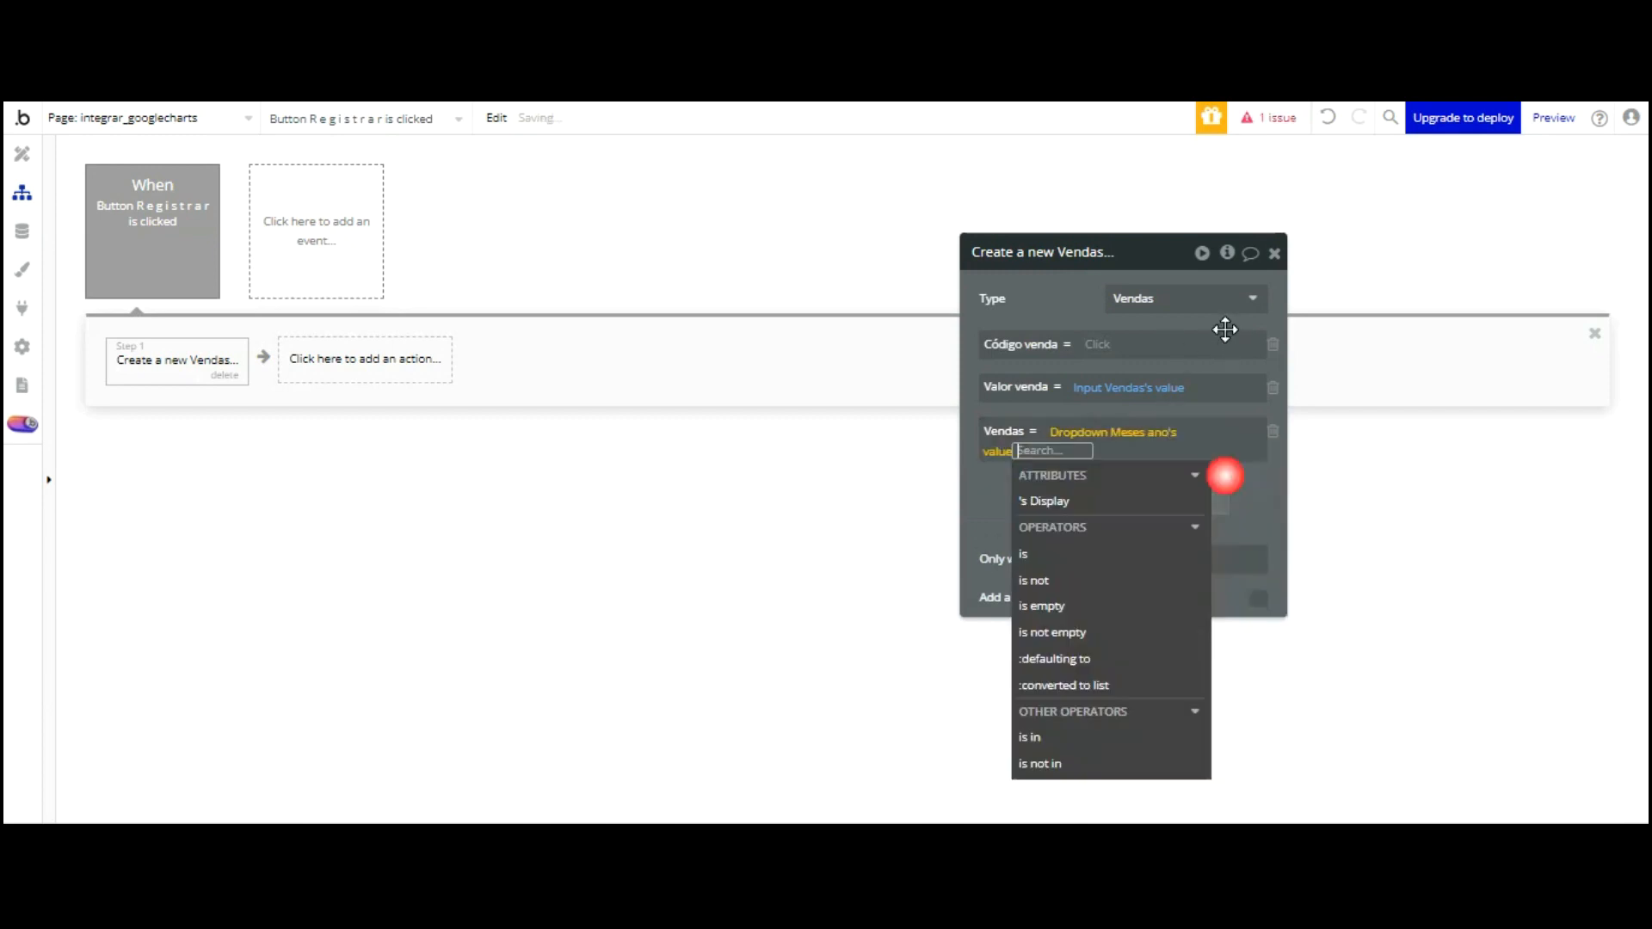
pyautogui.click(981, 487)
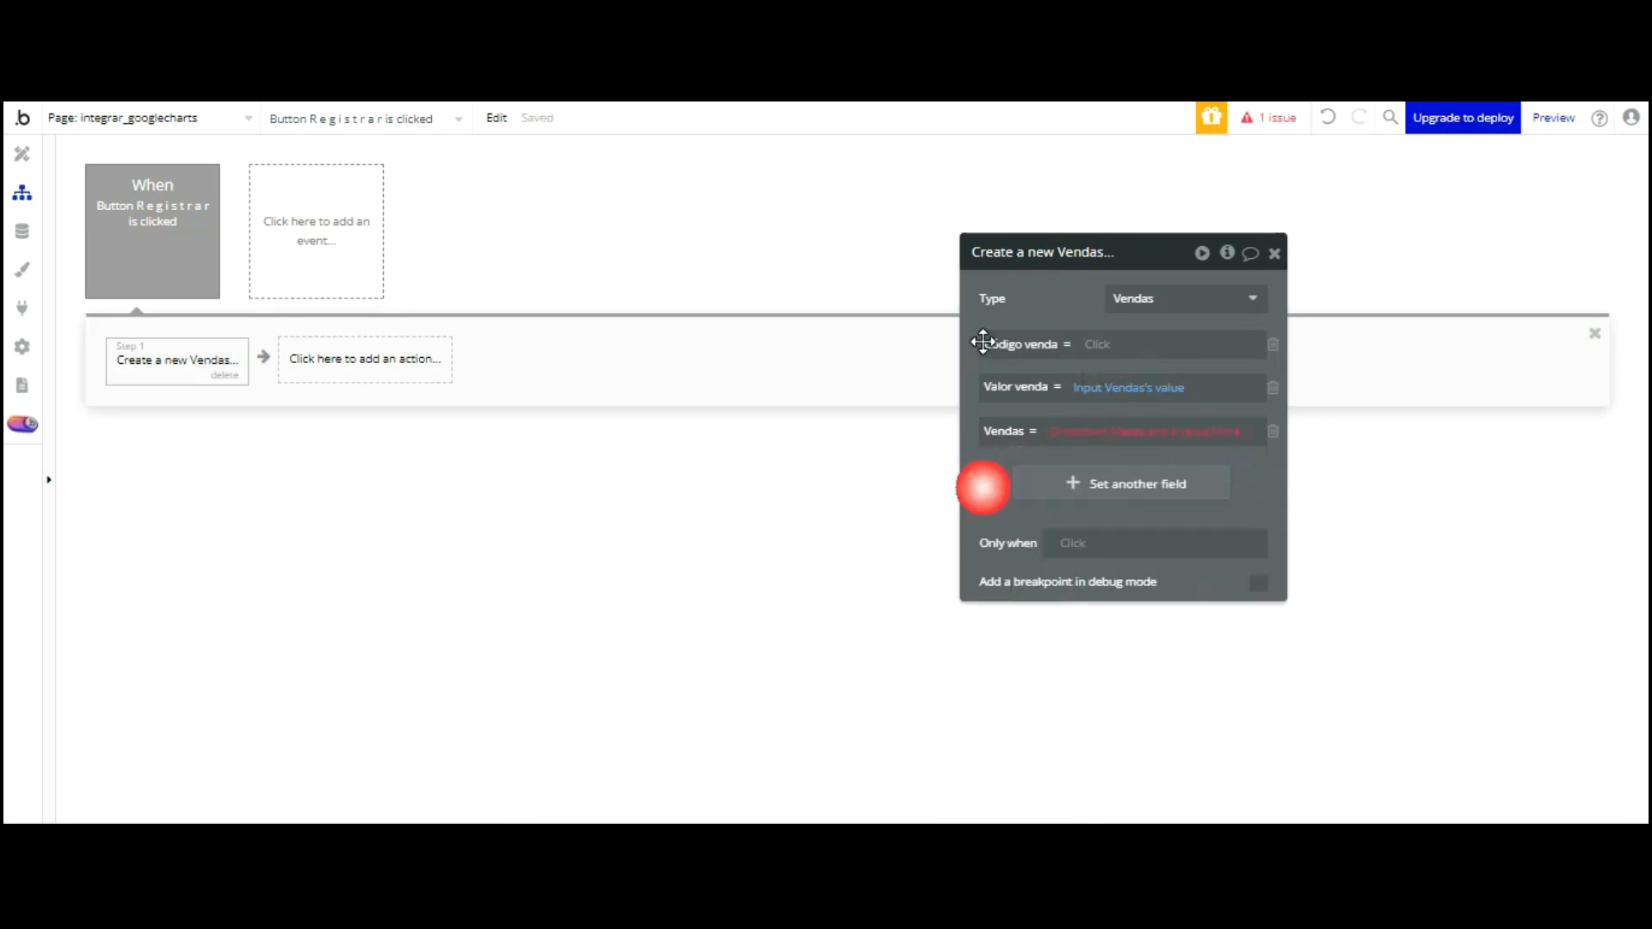
# Extend the Vendas field's expression with the Display attribute of the dropdown's value
pyautogui.click(1228, 429)
pyautogui.press('Down')
pyautogui.press('Return')
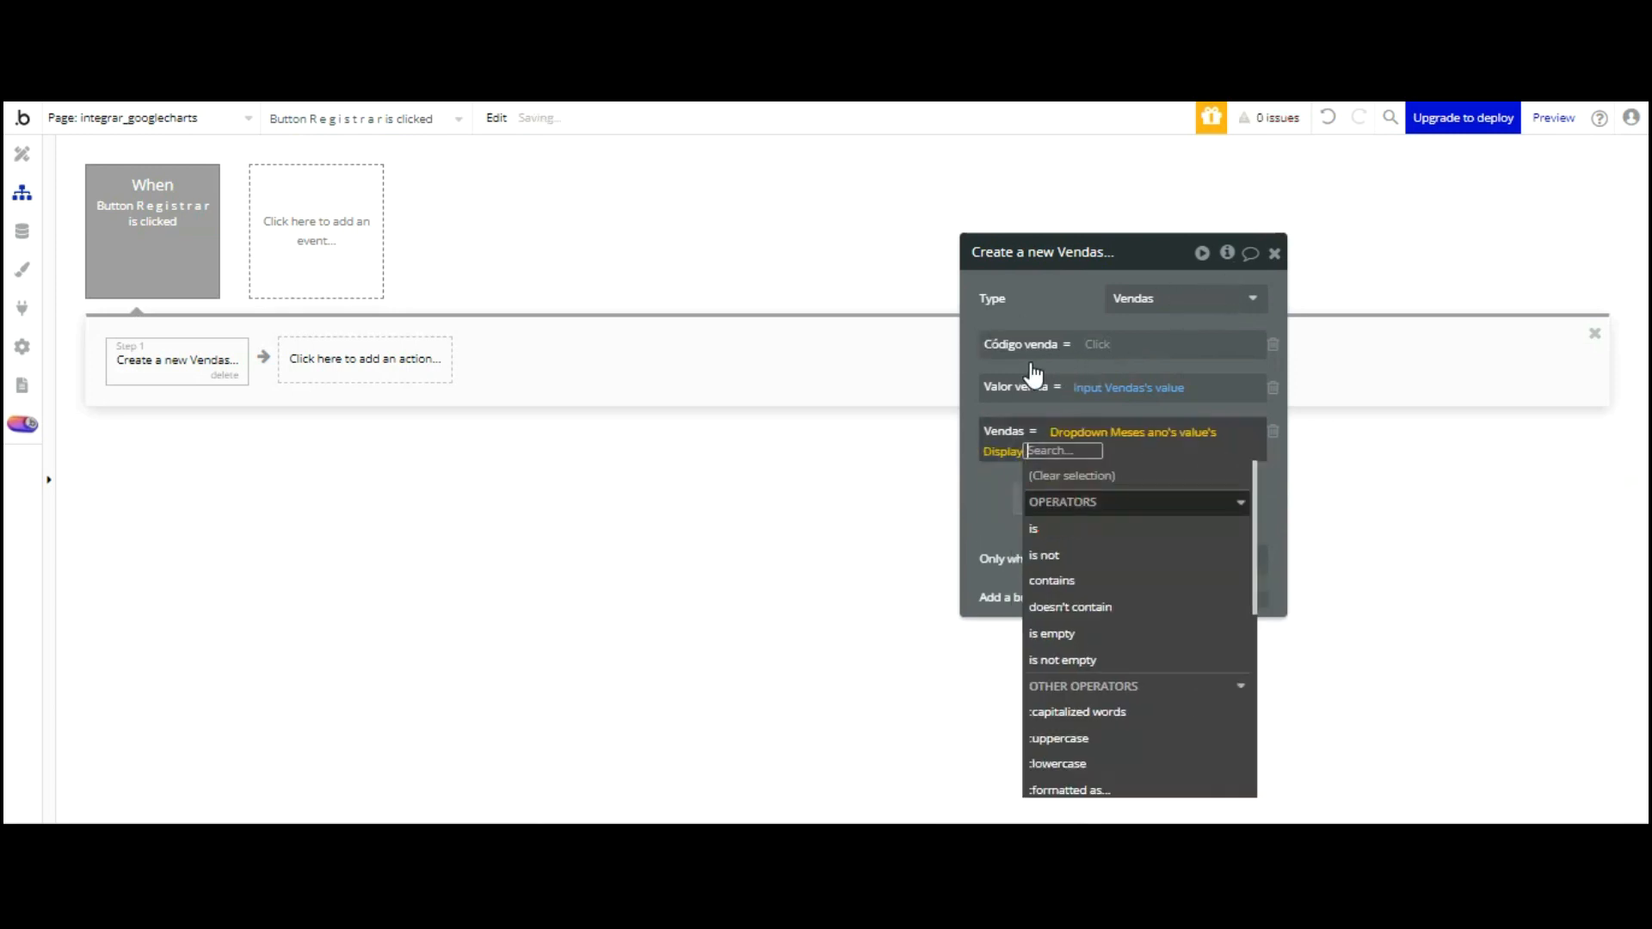
pyautogui.click(1000, 370)
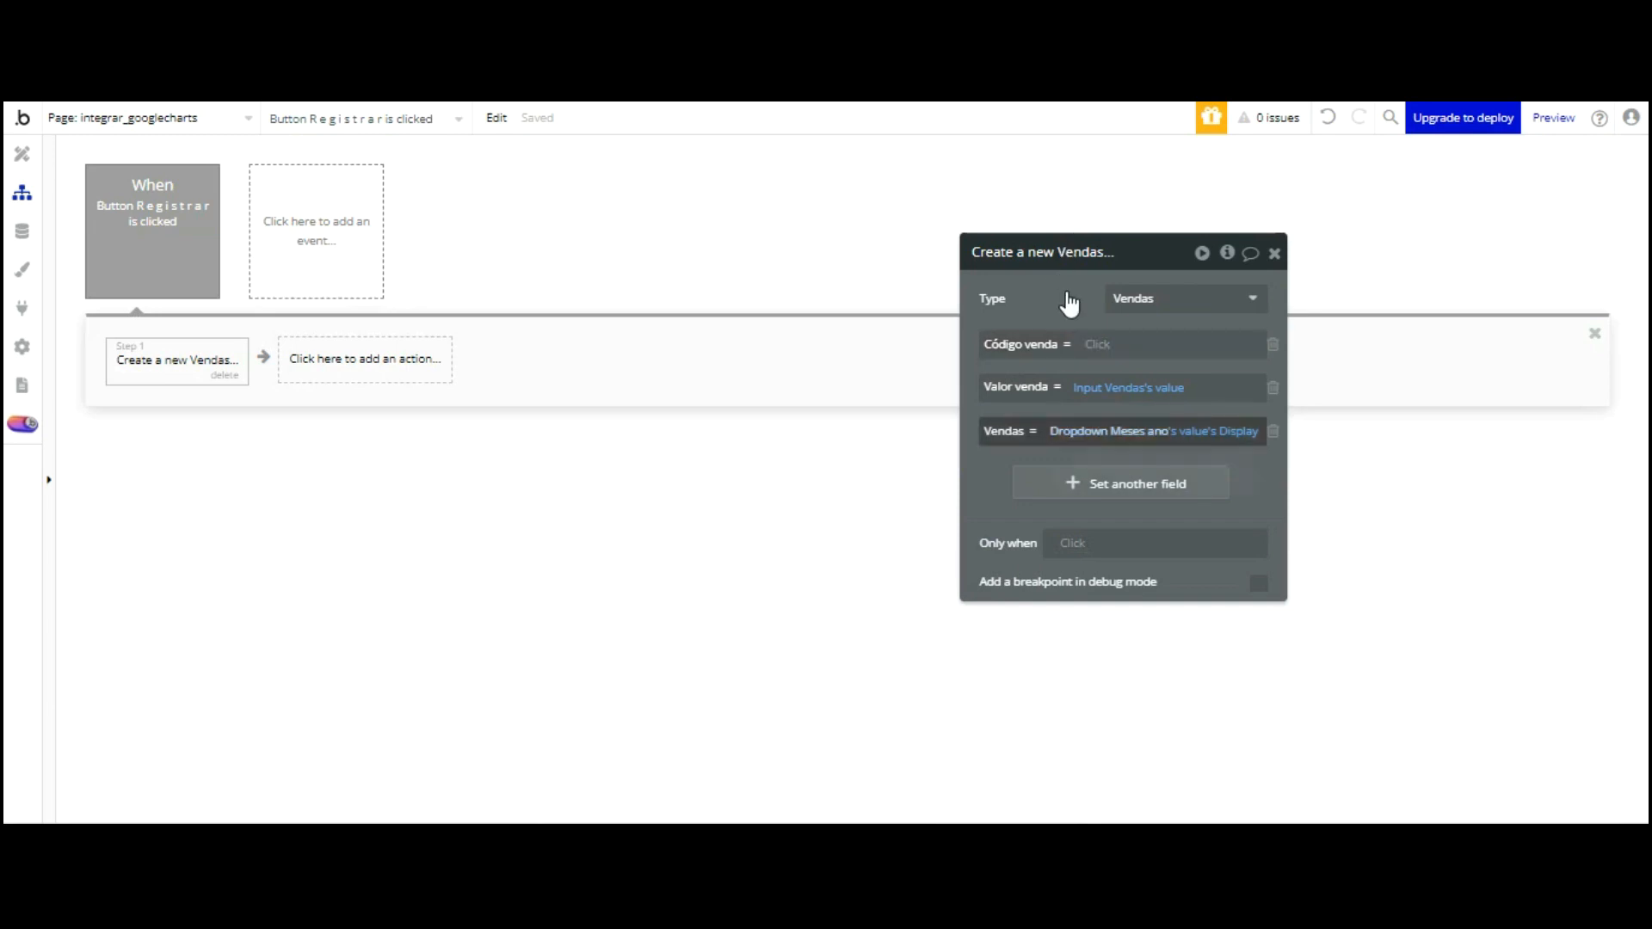
# Begin the Código venda field with an opening square bracket and quotation mark
pyautogui.moveTo(1083, 431)
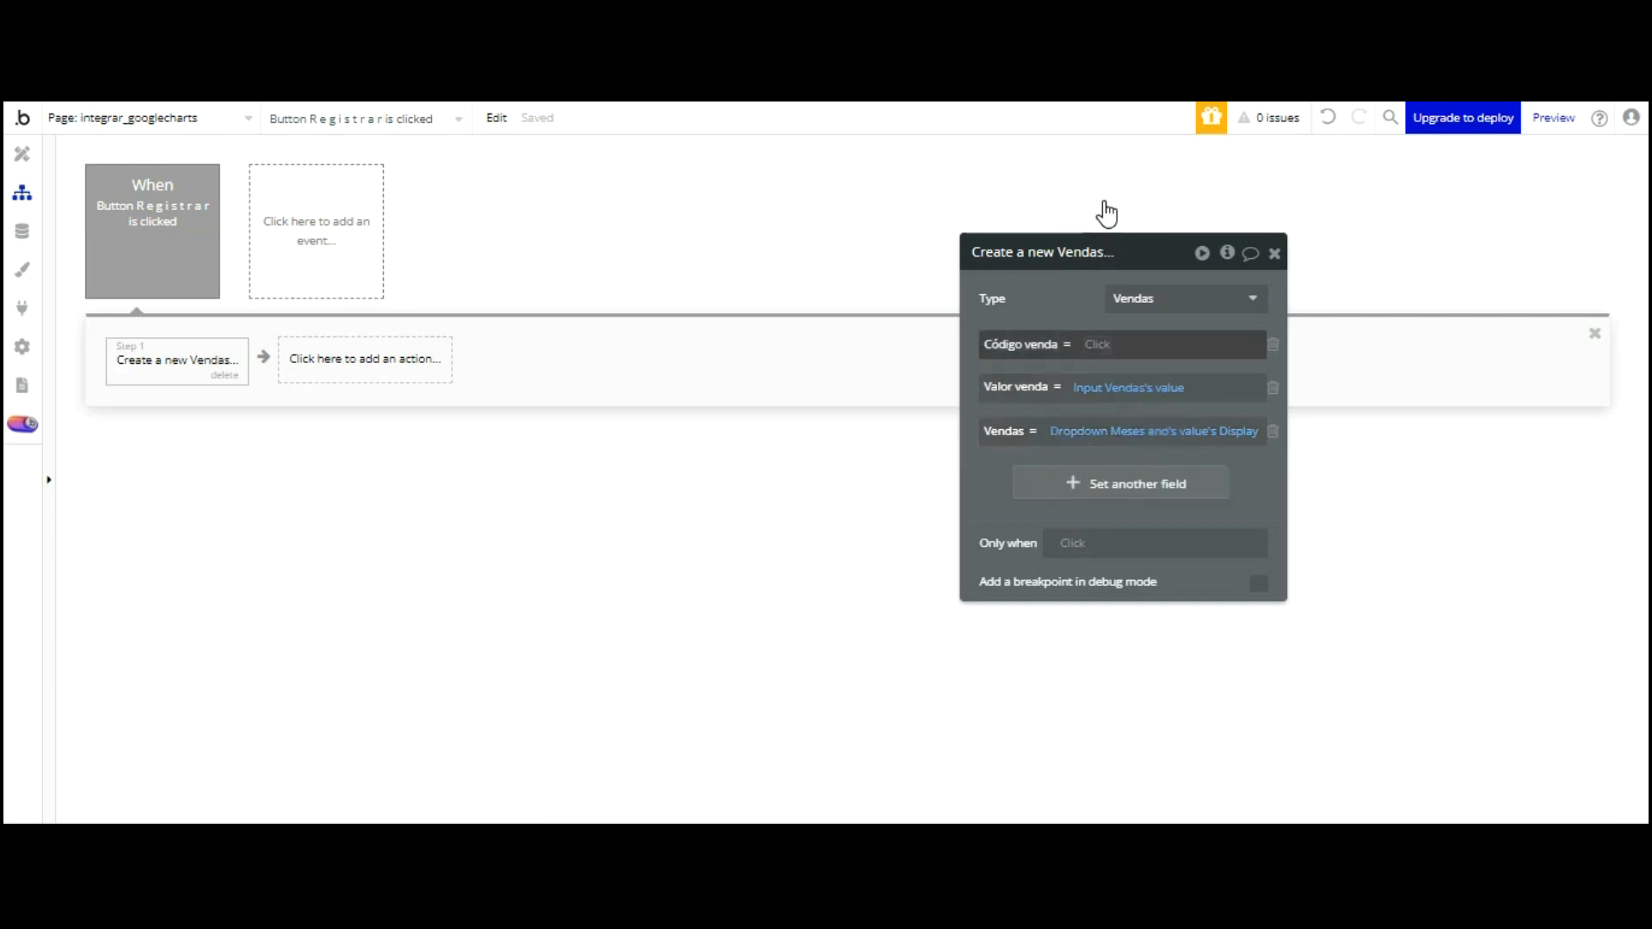
pyautogui.click(1105, 344)
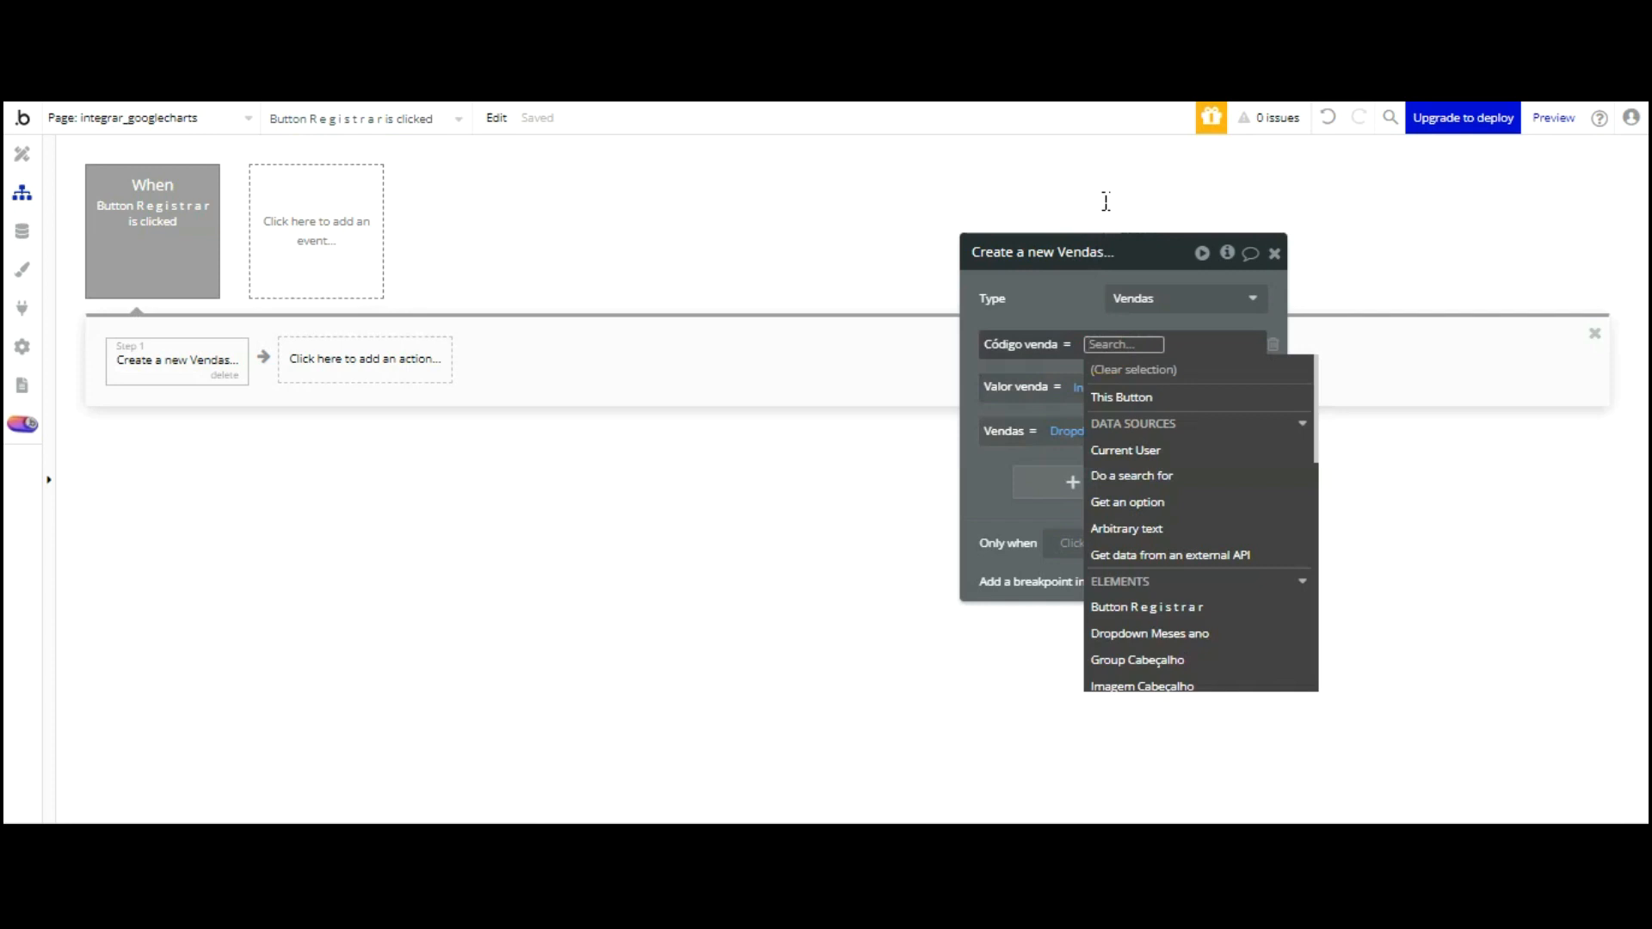
pyautogui.write('[')
pyautogui.click(1090, 311)
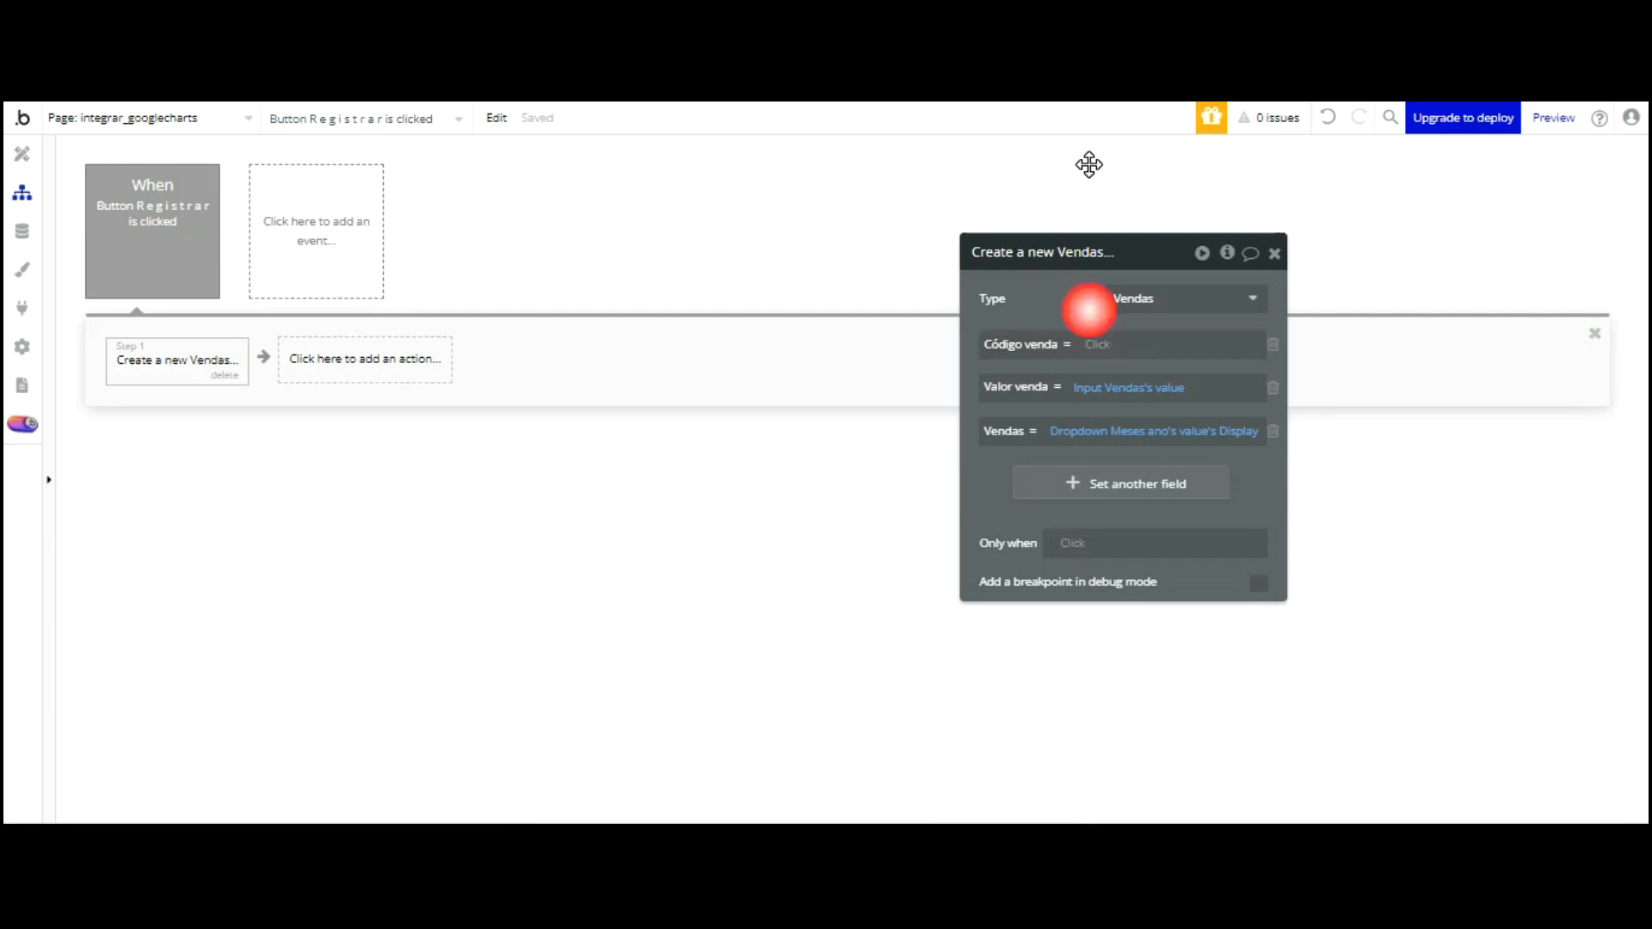
pyautogui.click(1098, 348)
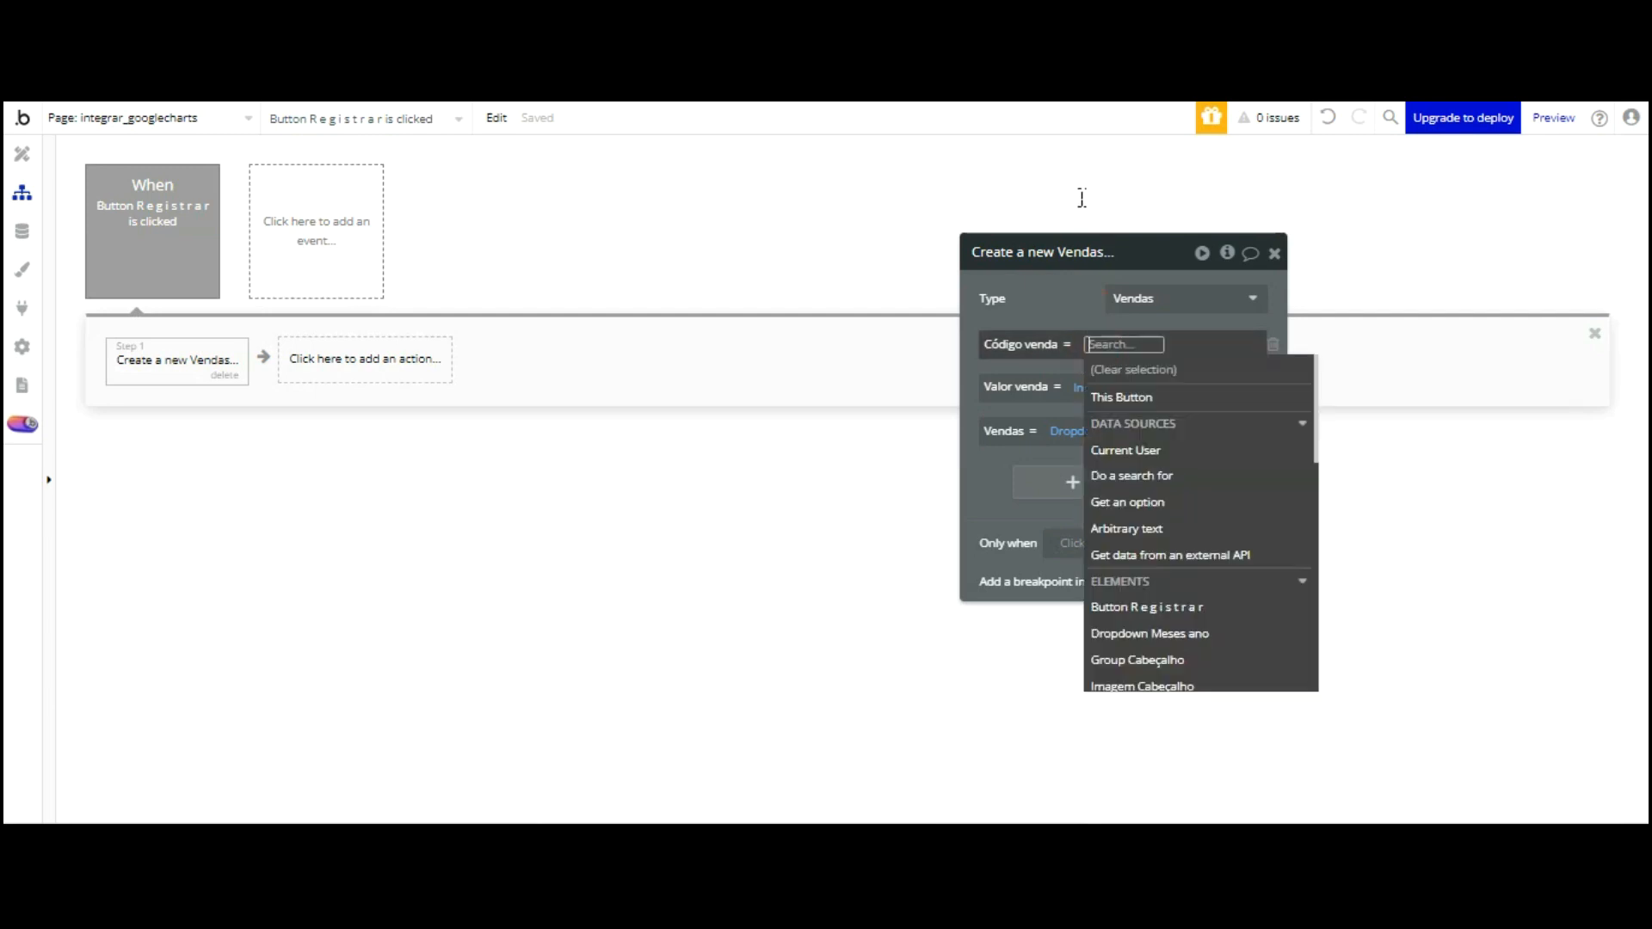
pyautogui.click(1081, 197)
pyautogui.write('[')
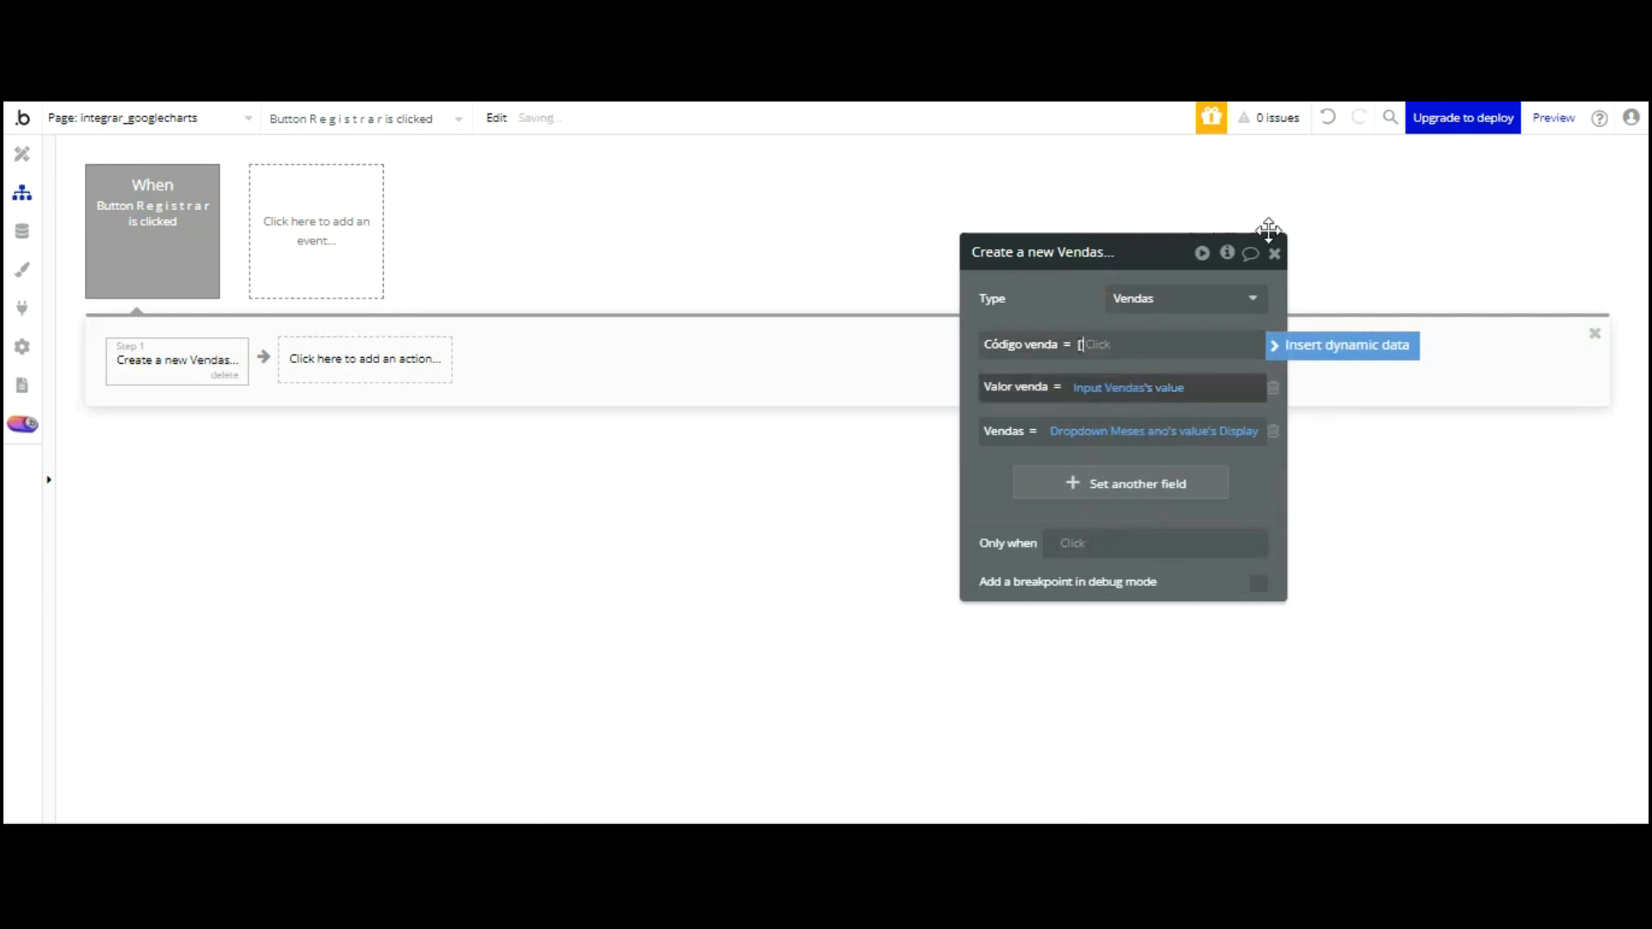
# Insert Dropdown Meses ano's value's Display after the opening text in the Código venda field
pyautogui.click(1344, 201)
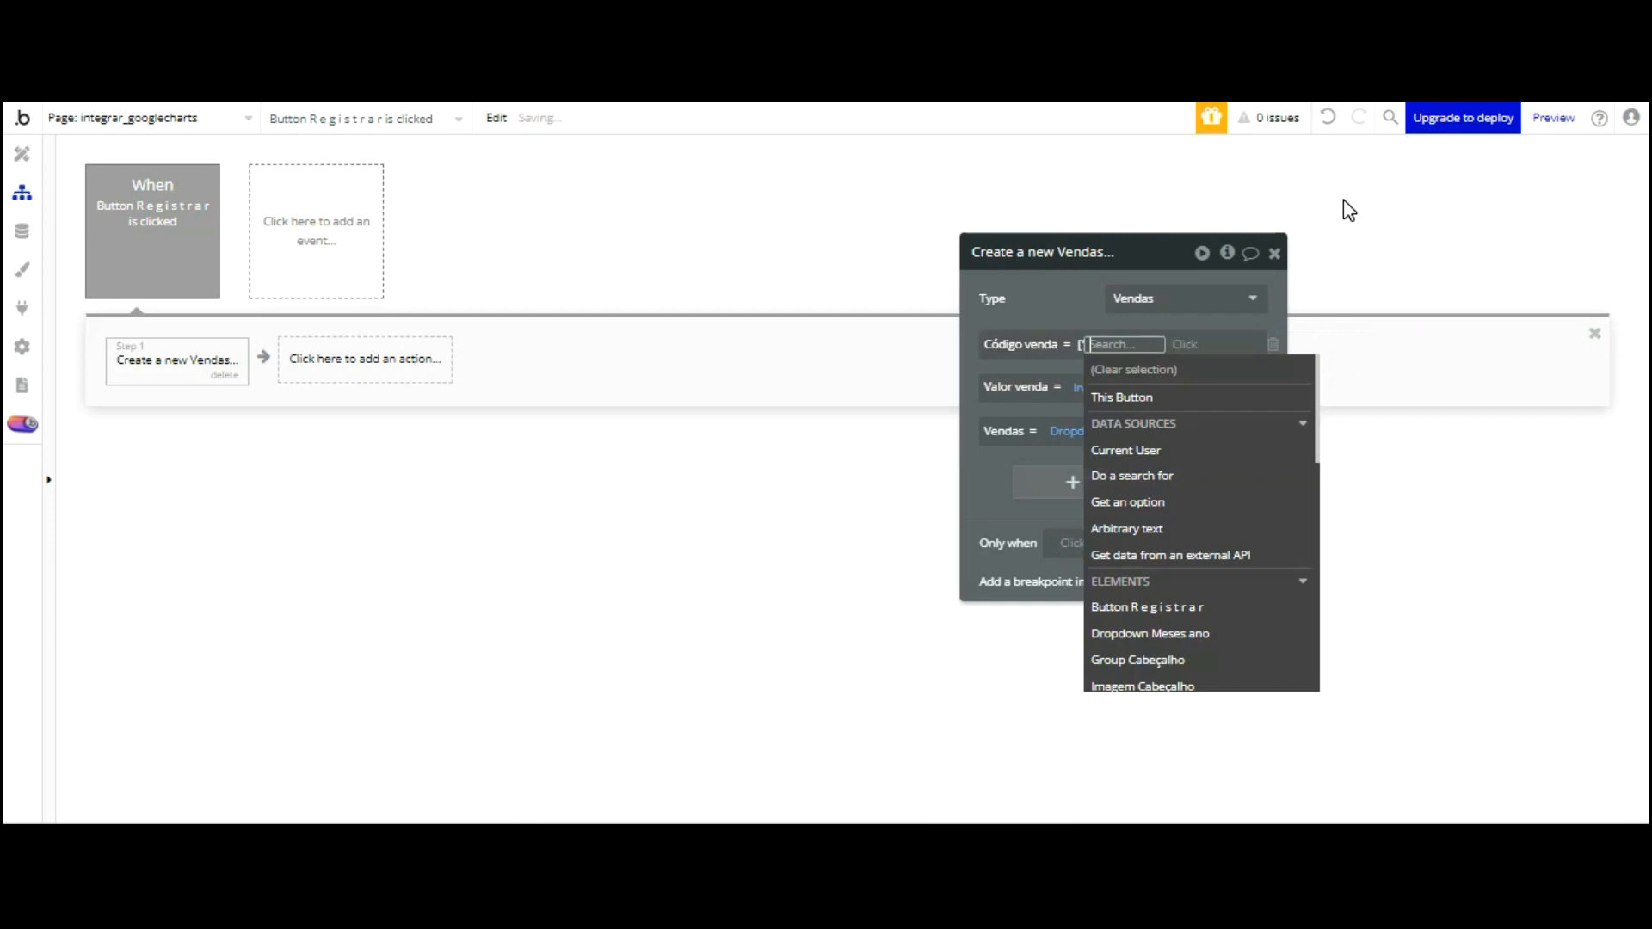
pyautogui.click(1215, 633)
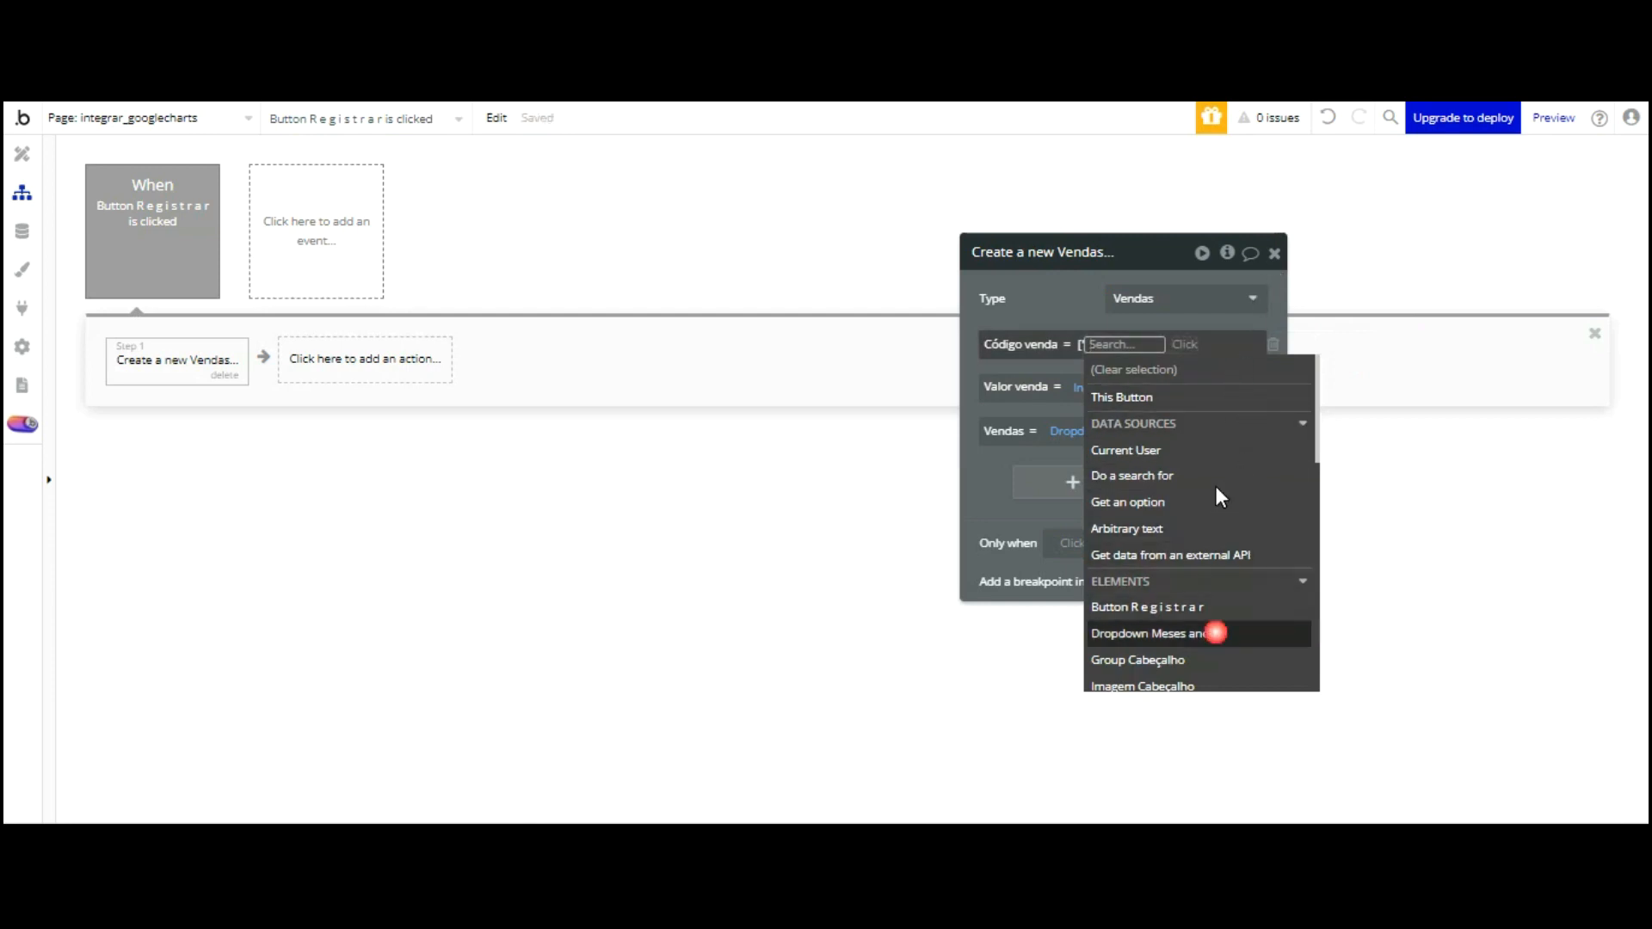
pyautogui.click(1120, 413)
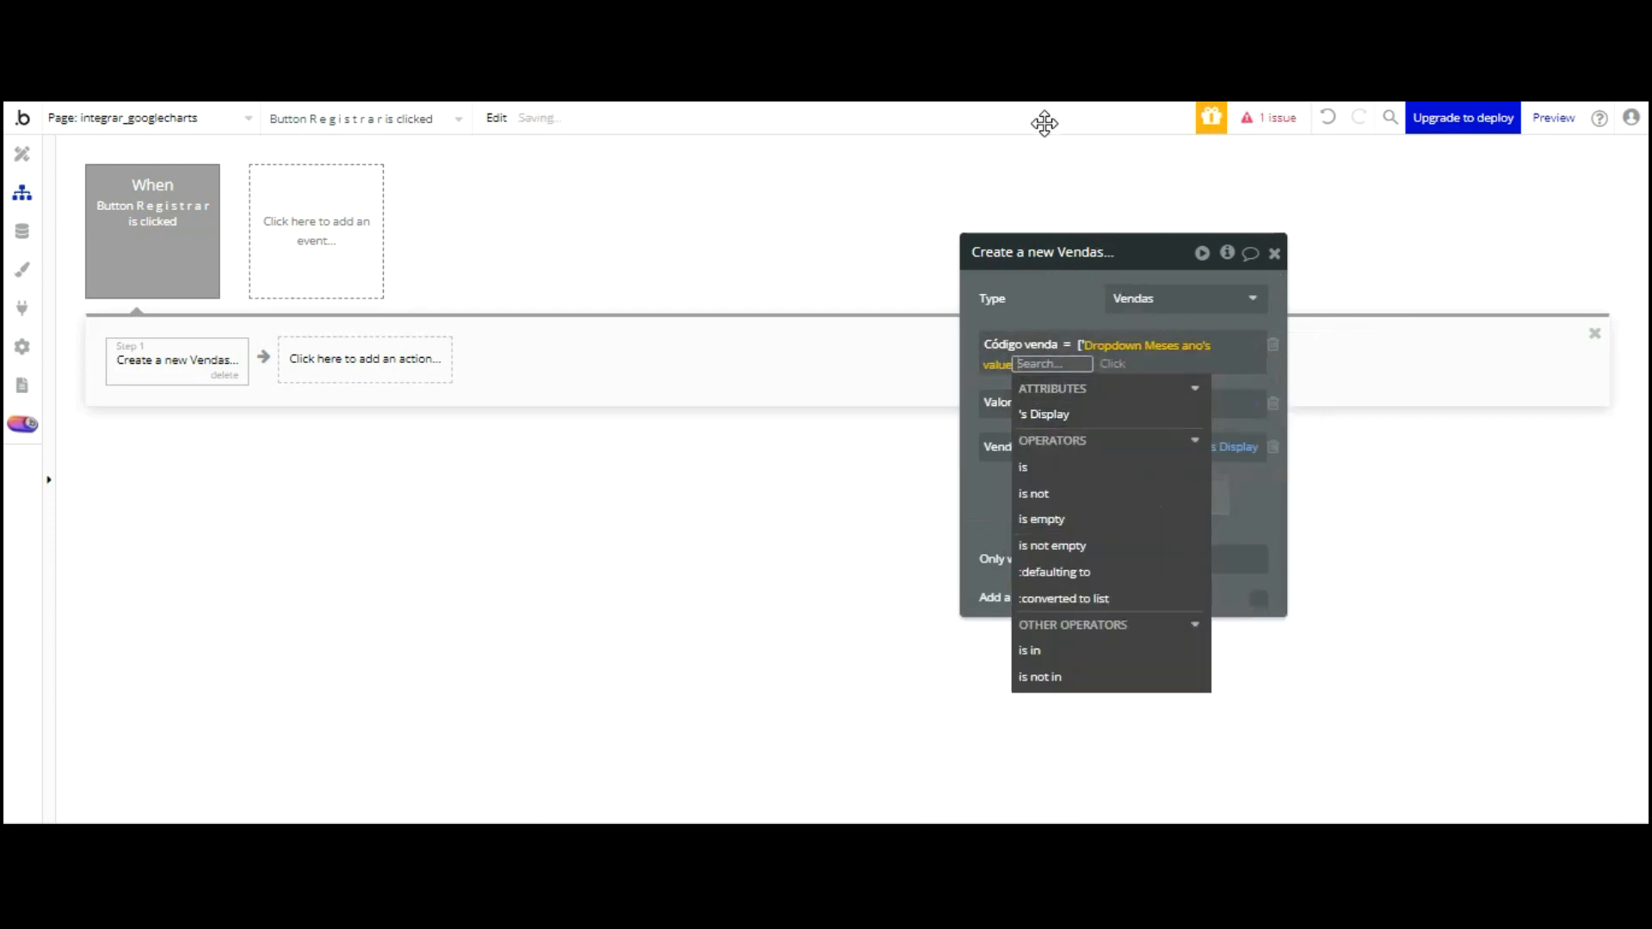
pyautogui.click(1060, 410)
pyautogui.click(1054, 303)
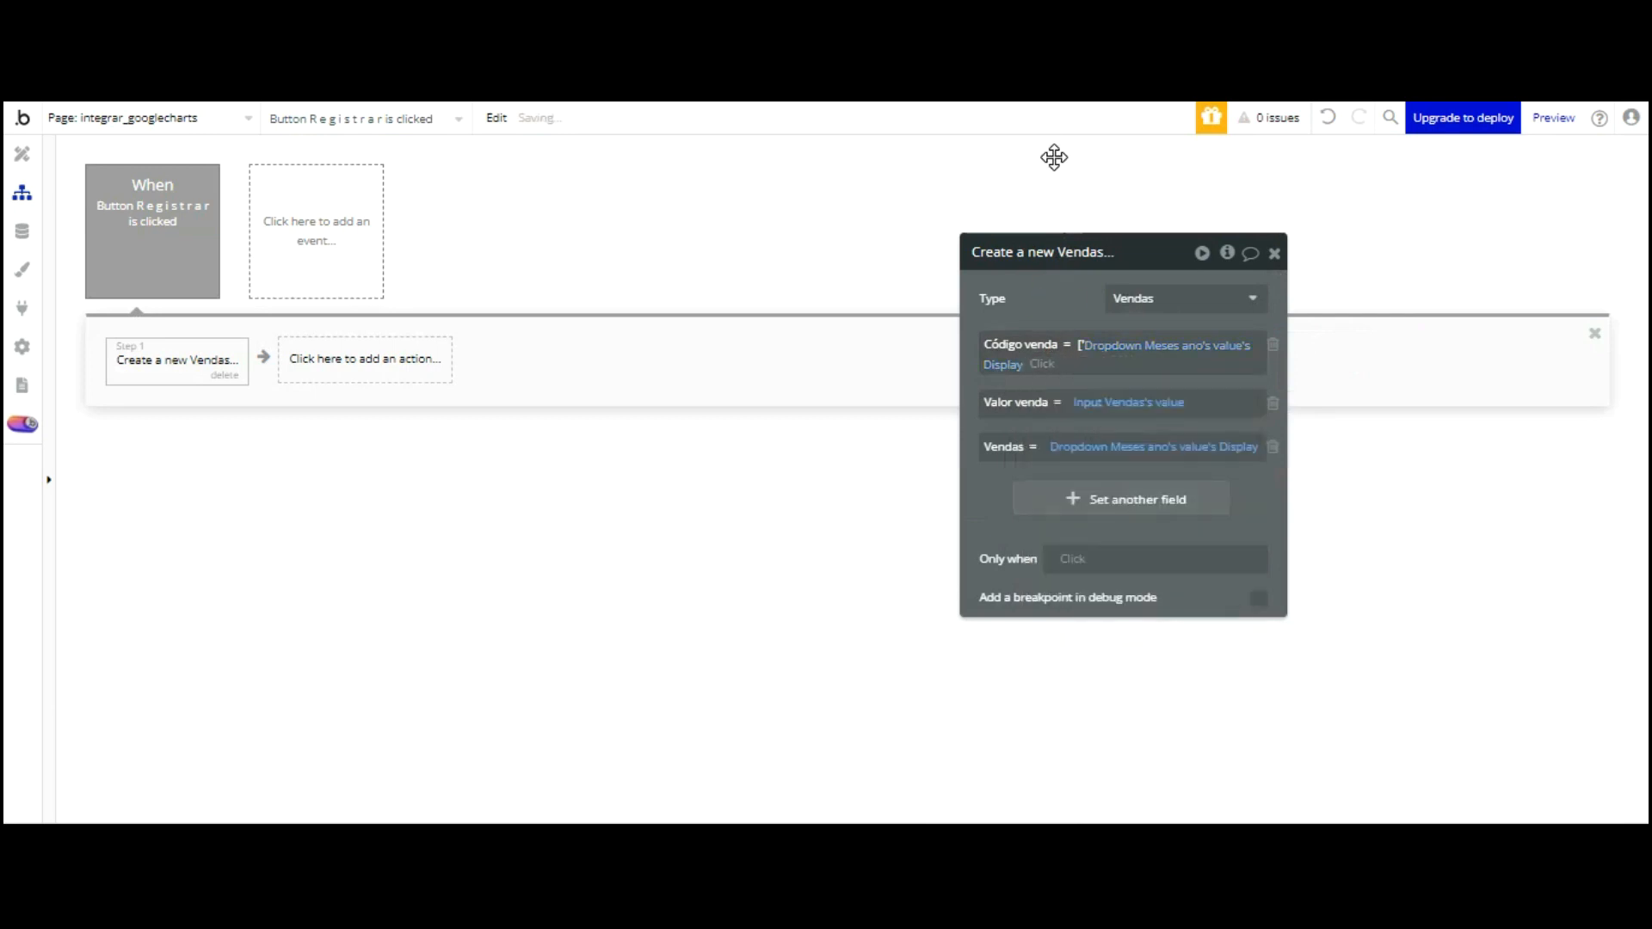
# Add a closing quotation mark, a comma and Input Vendas's value to the Código venda expression
pyautogui.click(1035, 361)
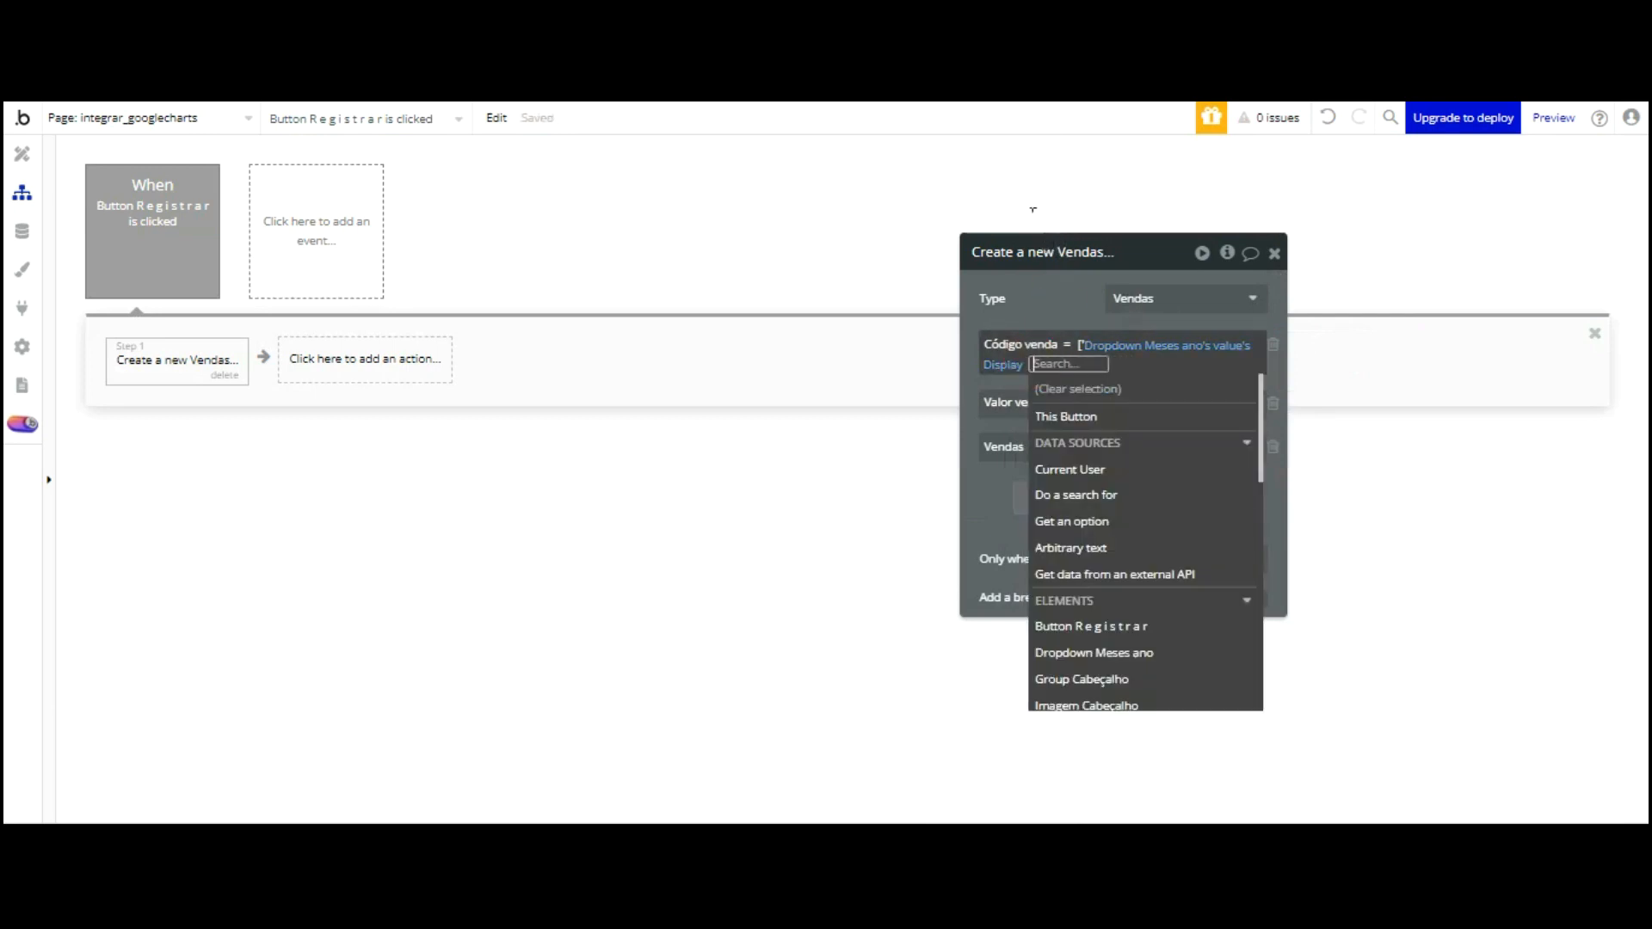
pyautogui.click(1024, 361)
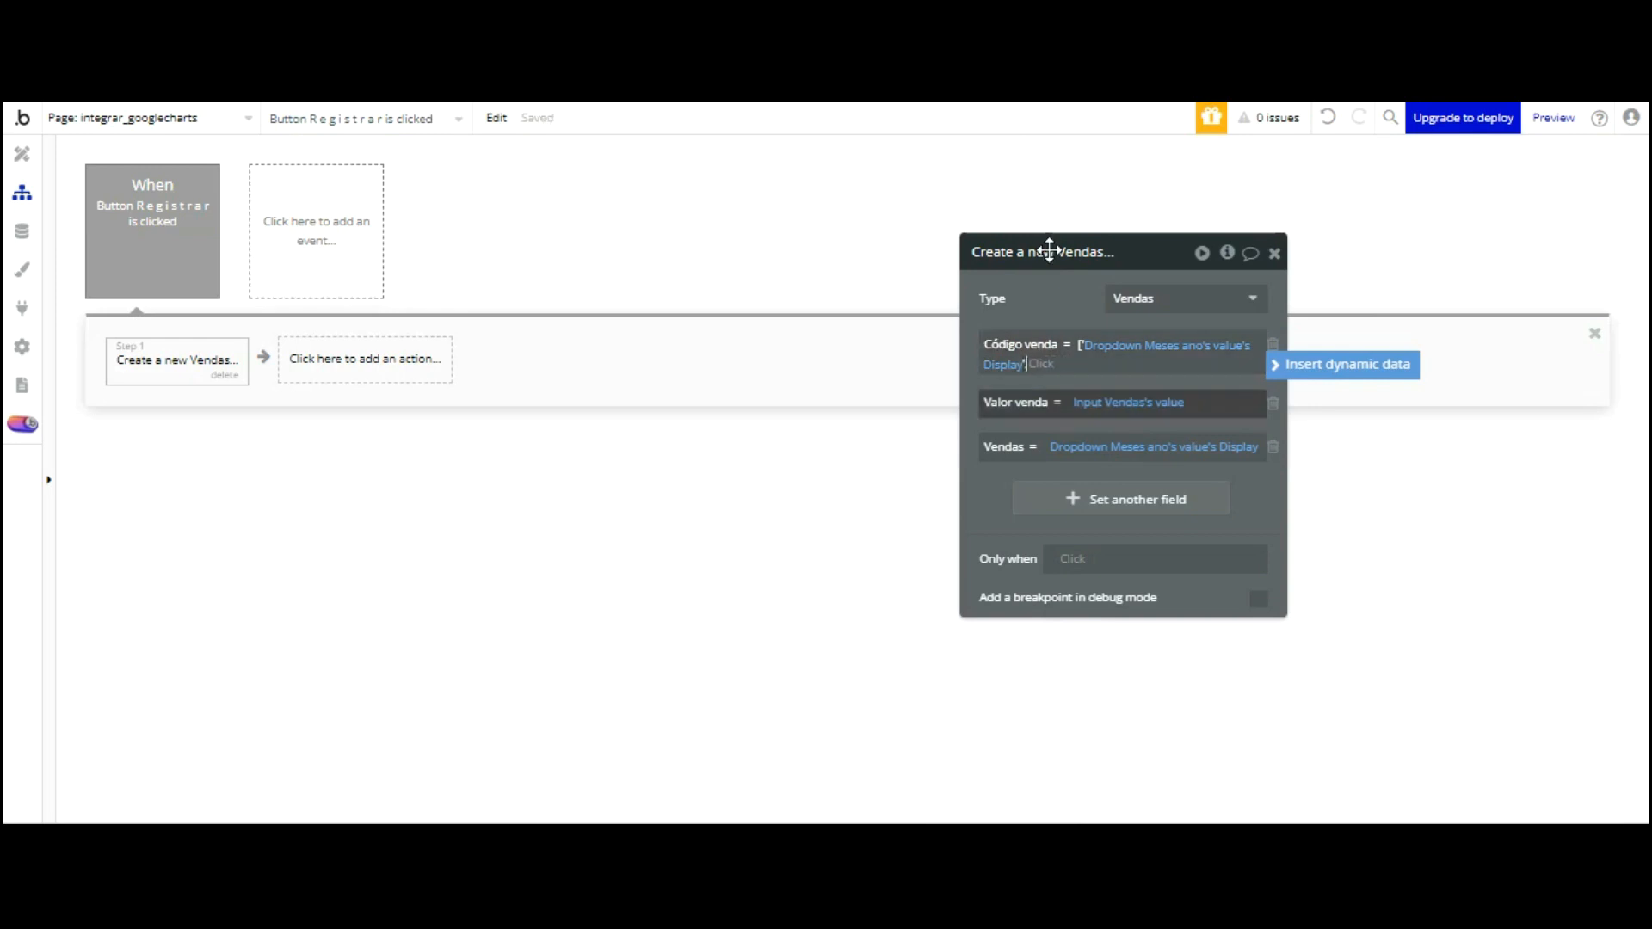
pyautogui.click(1043, 363)
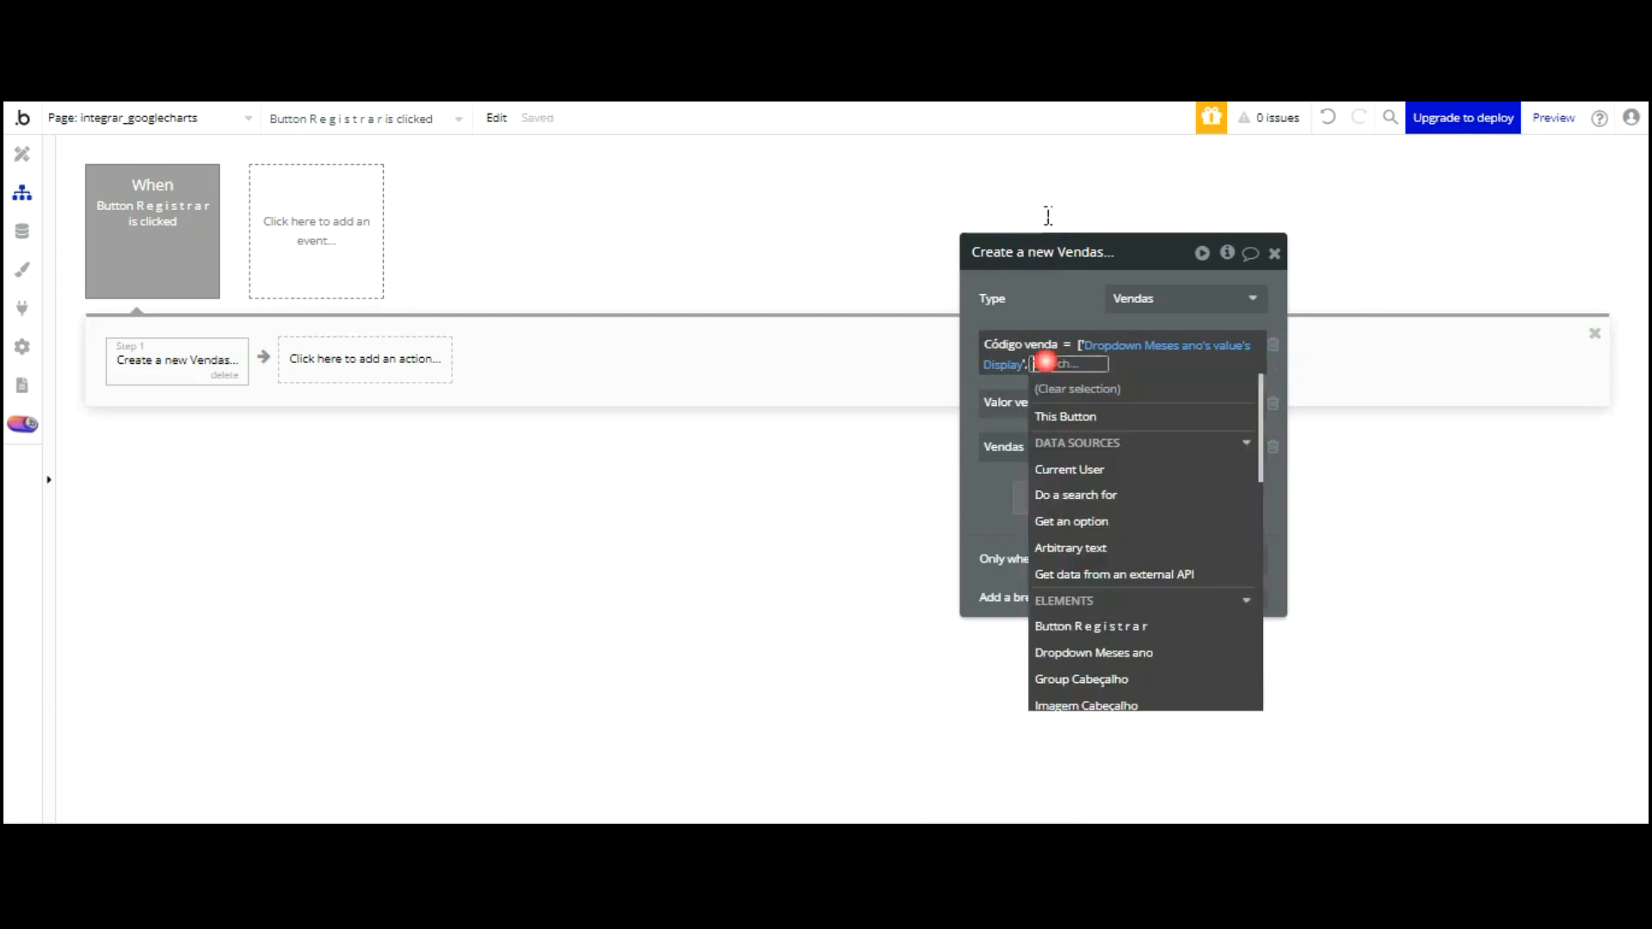
pyautogui.scroll(-3, 1144, 392)
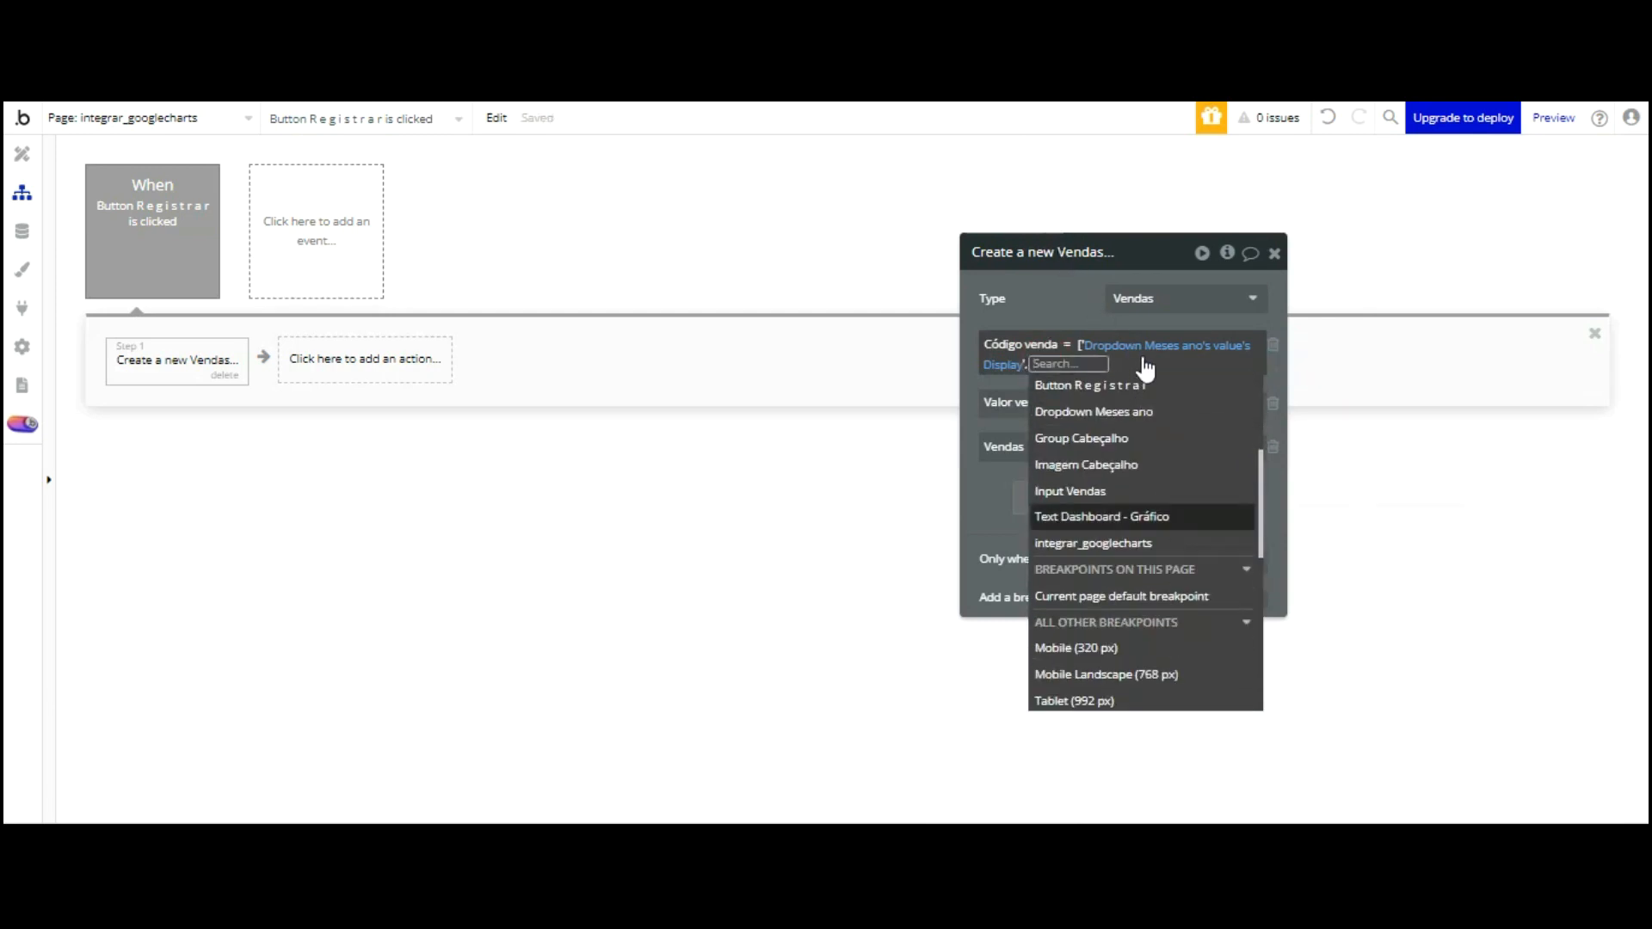
pyautogui.click(1143, 488)
pyautogui.click(1150, 412)
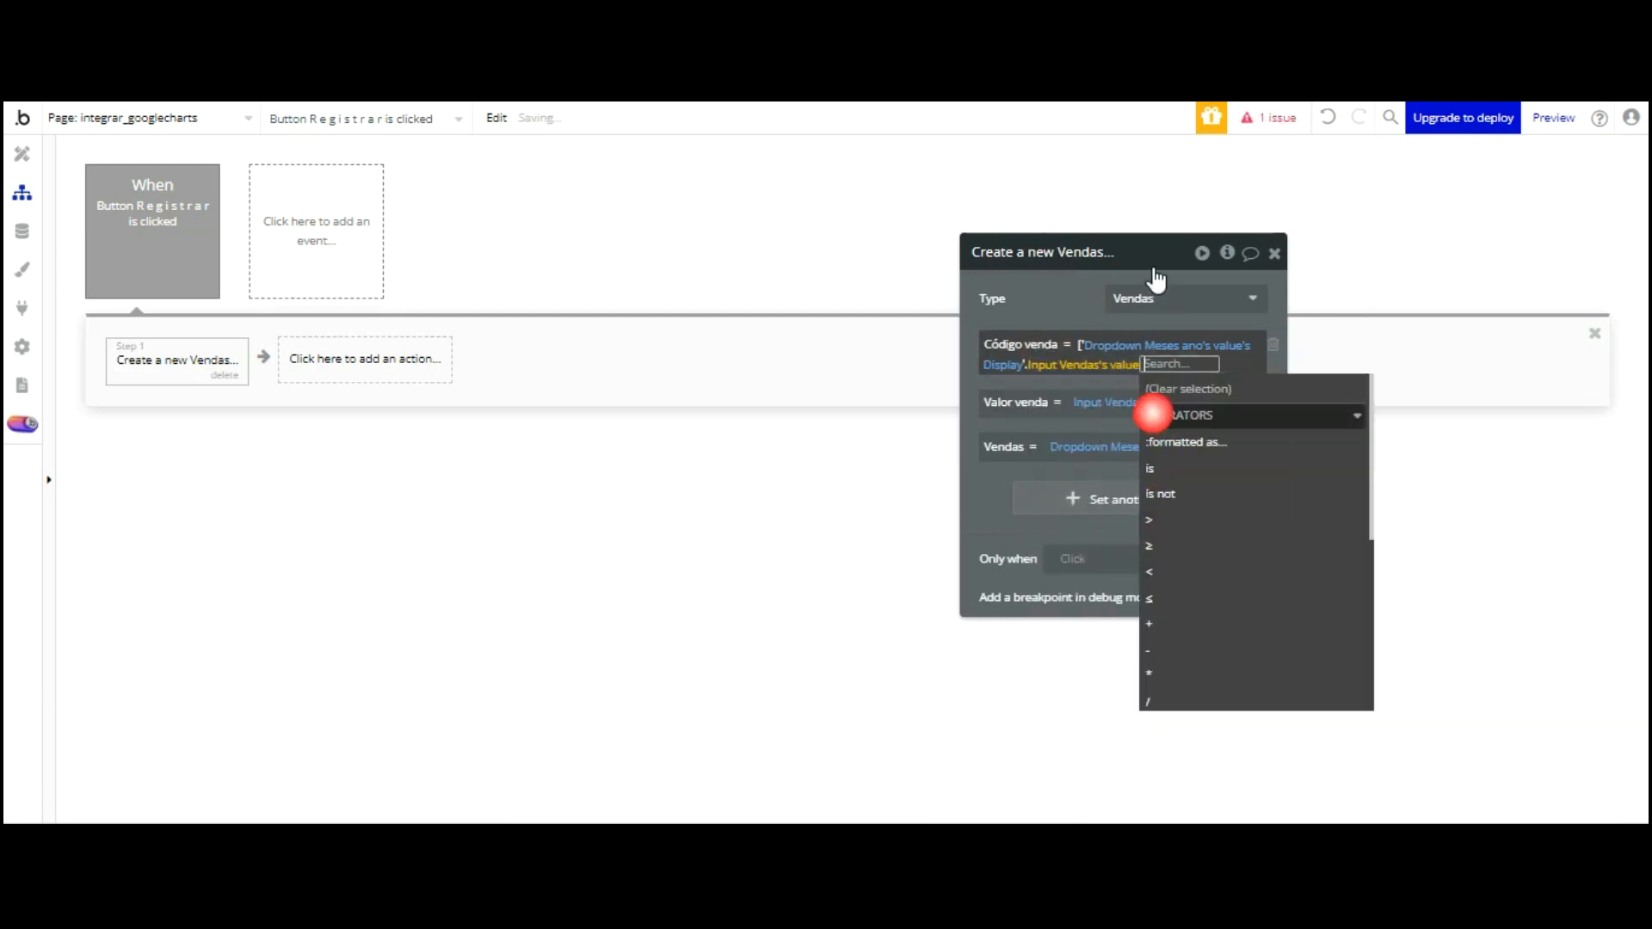
pyautogui.click(1050, 155)
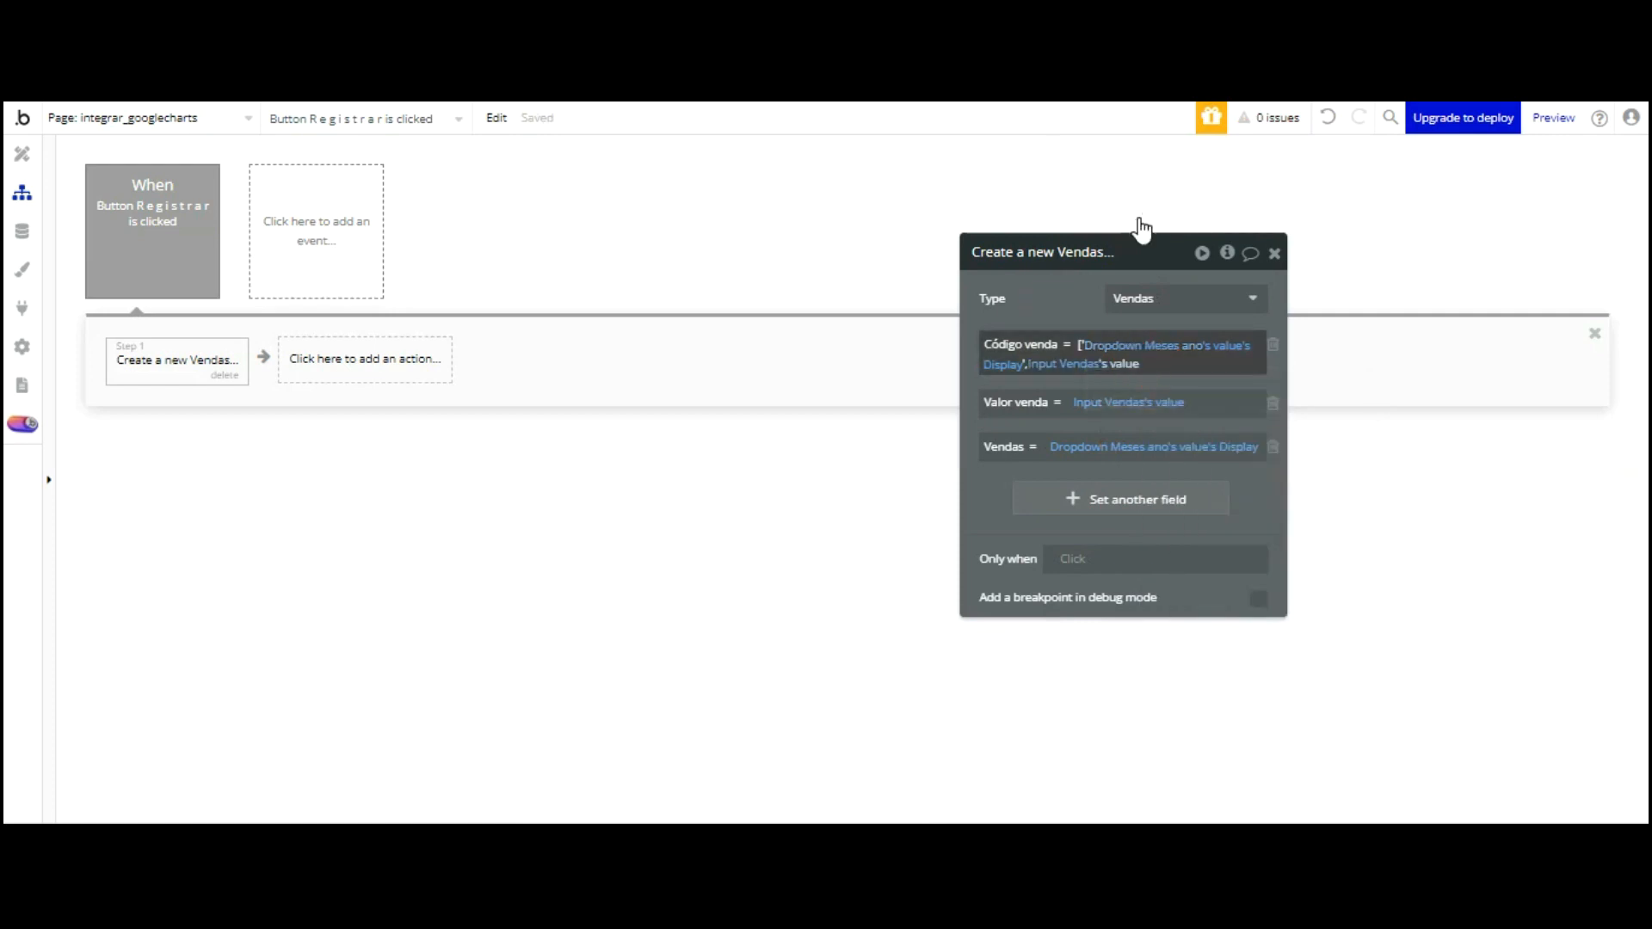
# Try to add a closing square bracket after Input Vendas's value in the Código venda field
pyautogui.click(1137, 364)
pyautogui.click(1161, 363)
pyautogui.click(1197, 364)
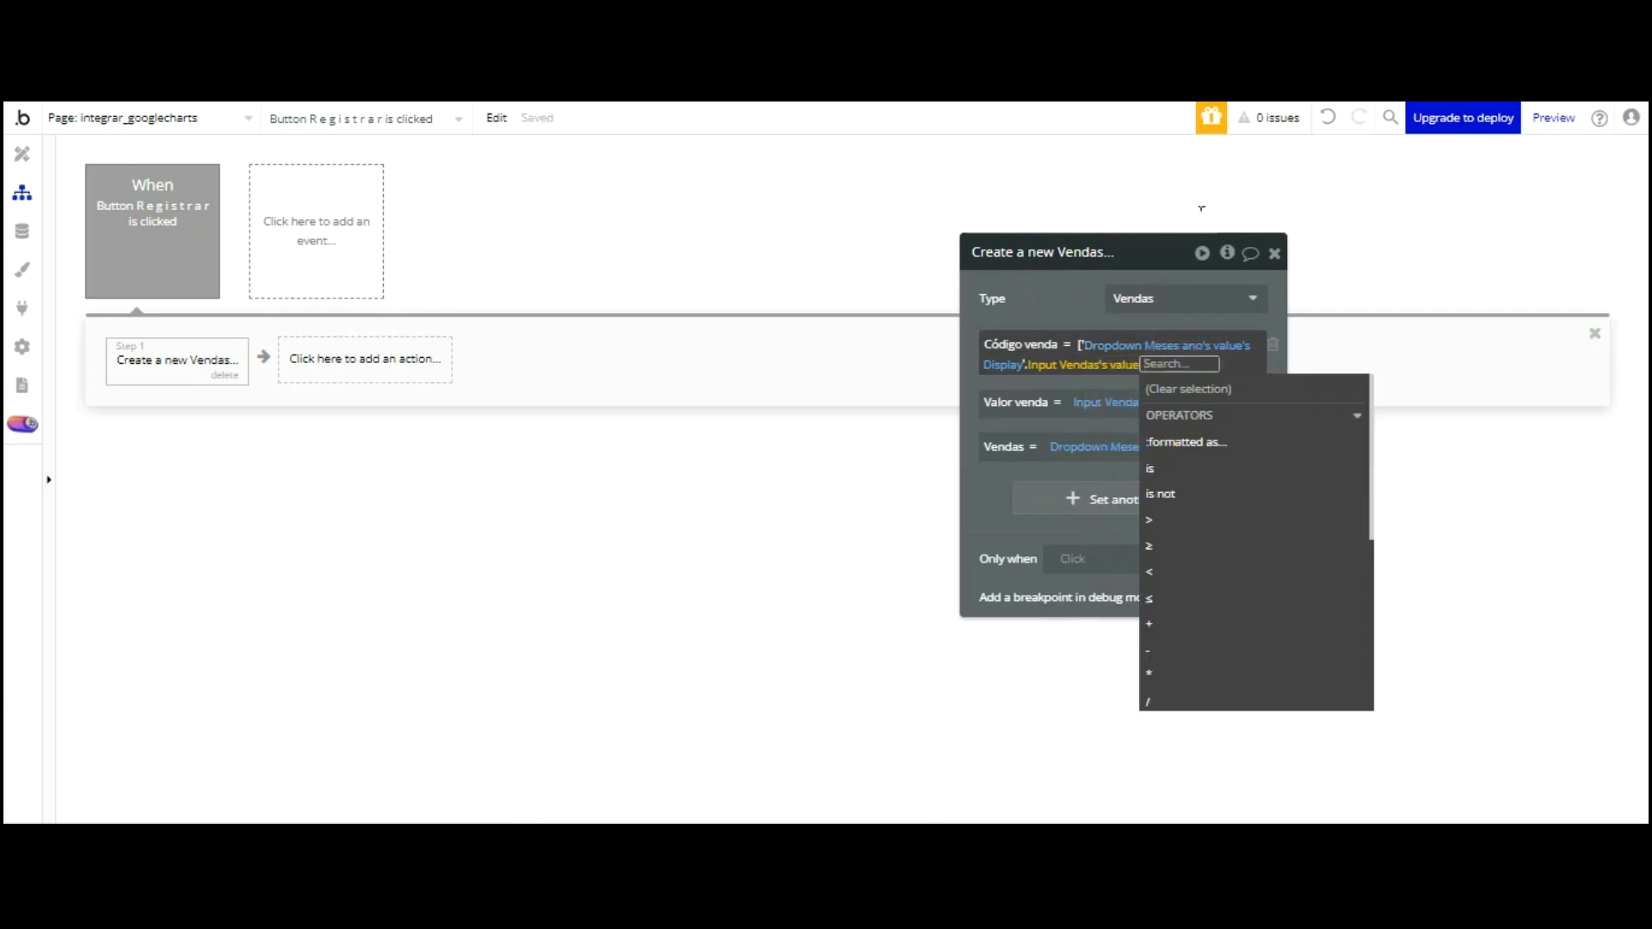
pyautogui.click(1202, 208)
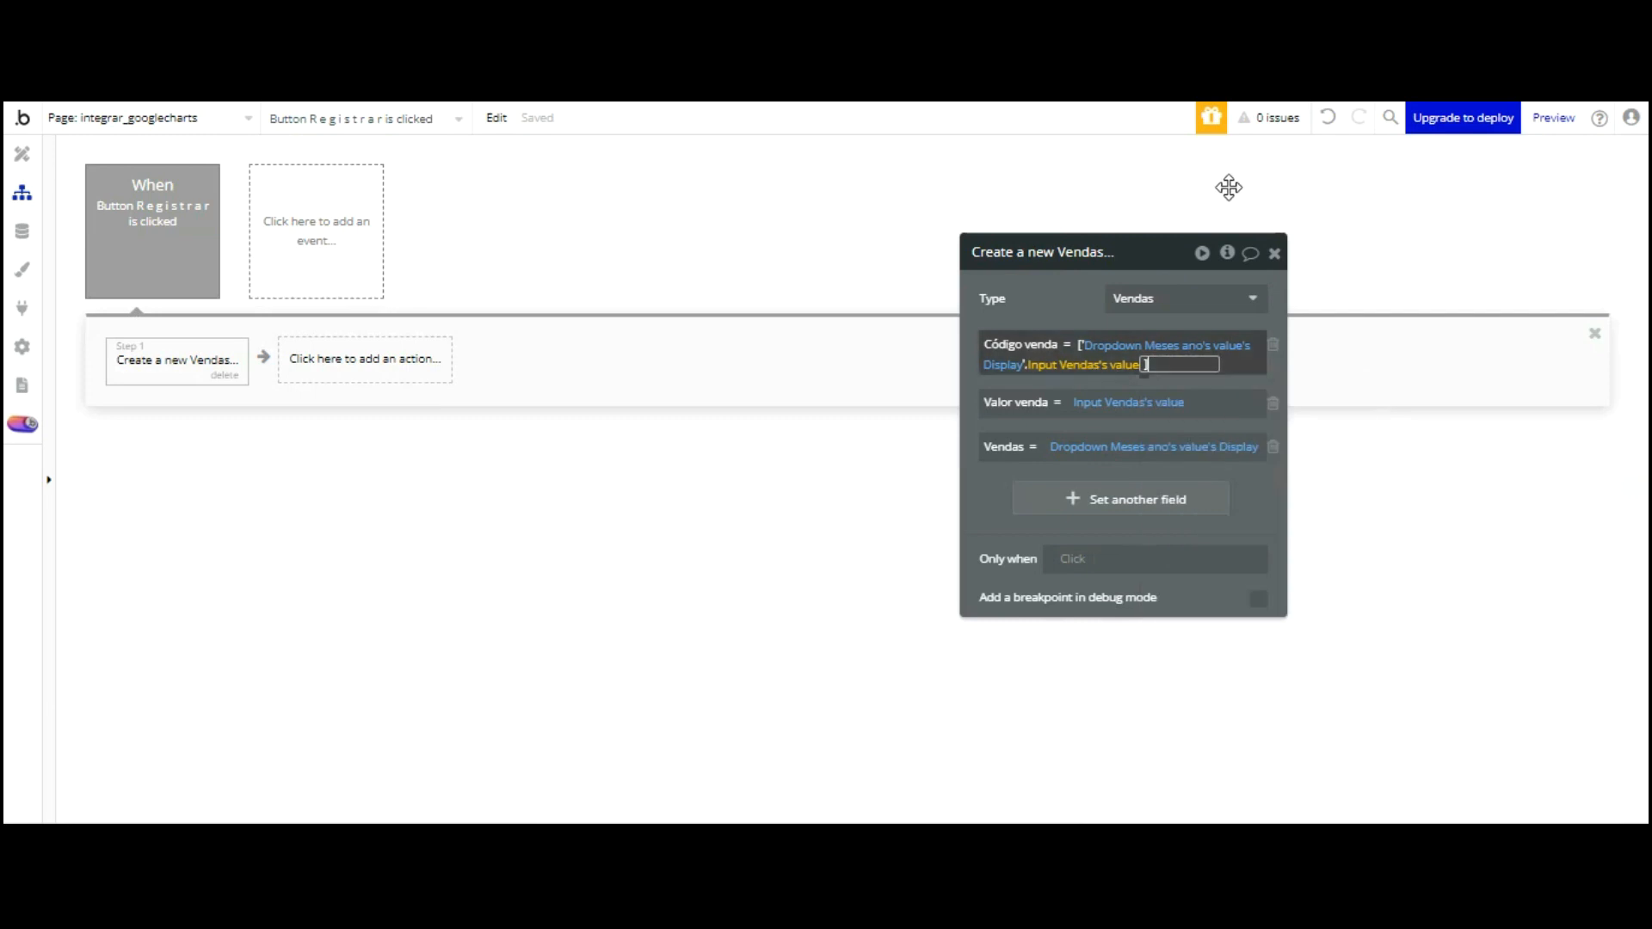
pyautogui.click(1080, 163)
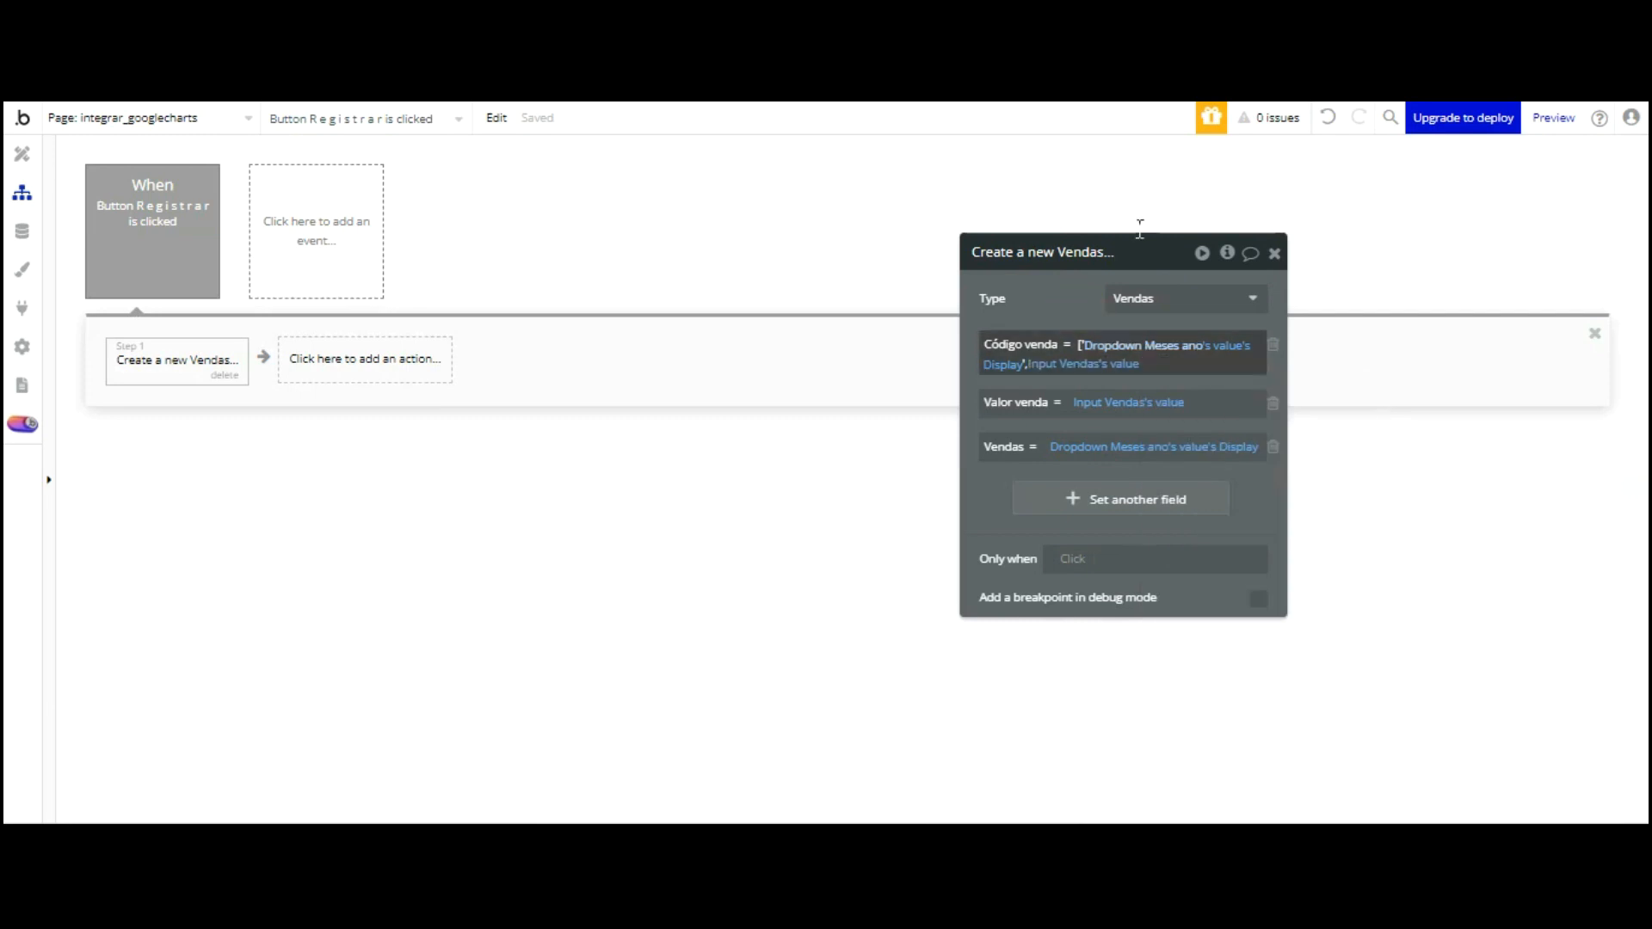
pyautogui.moveTo(1138, 357); pyautogui.dragTo(1136, 361)
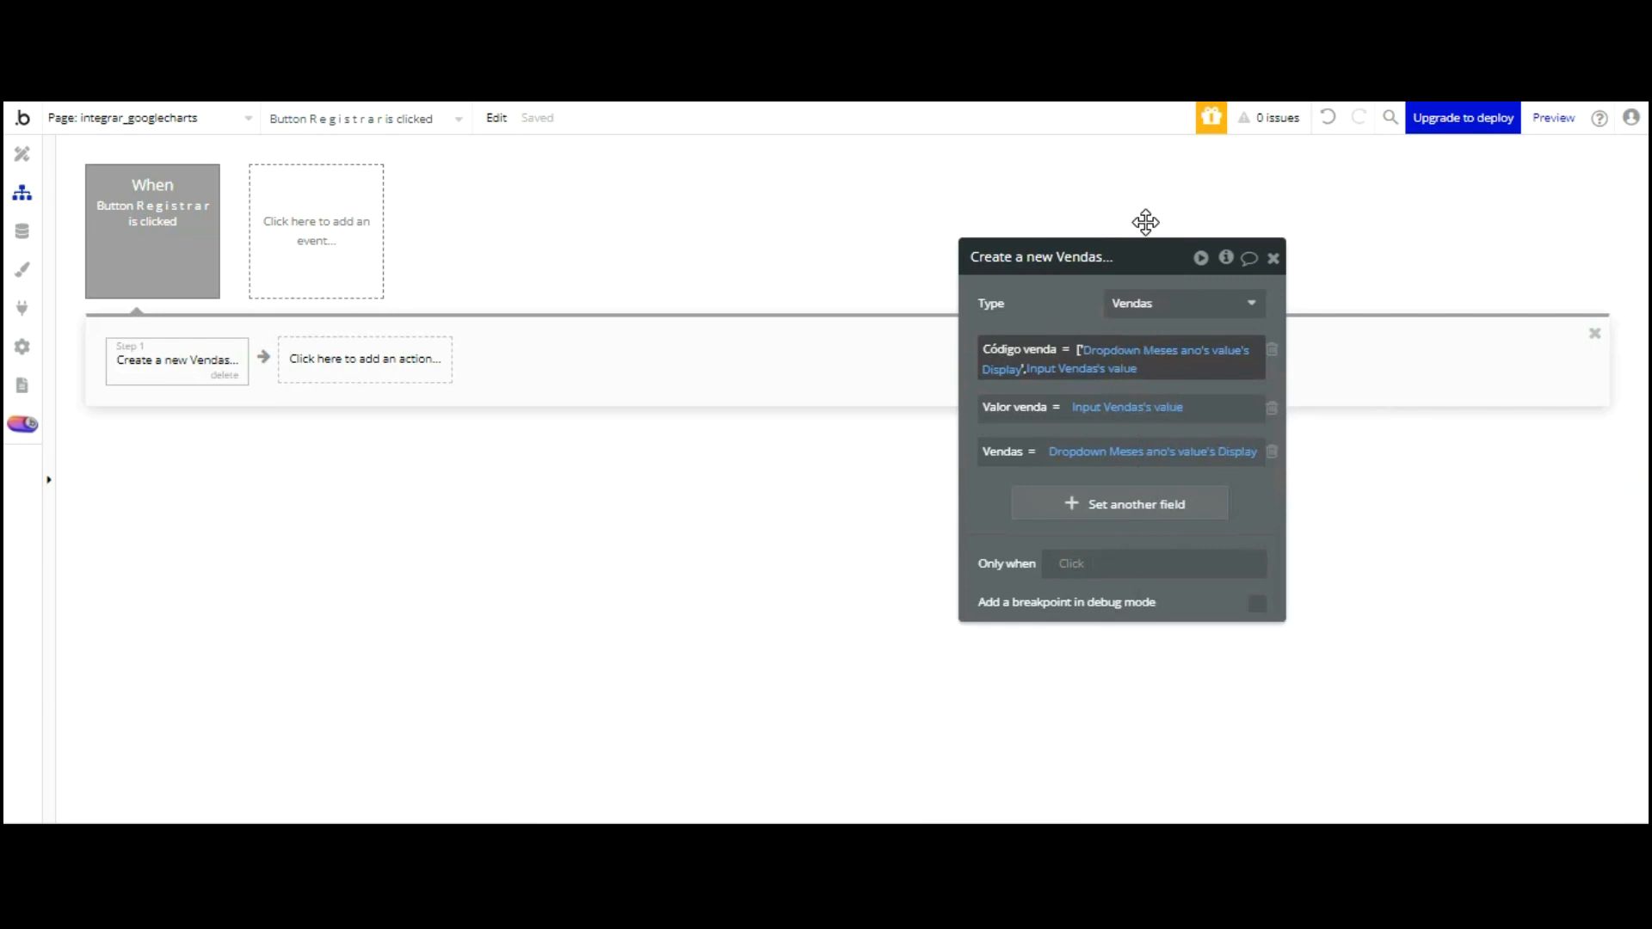
pyautogui.click(1127, 368)
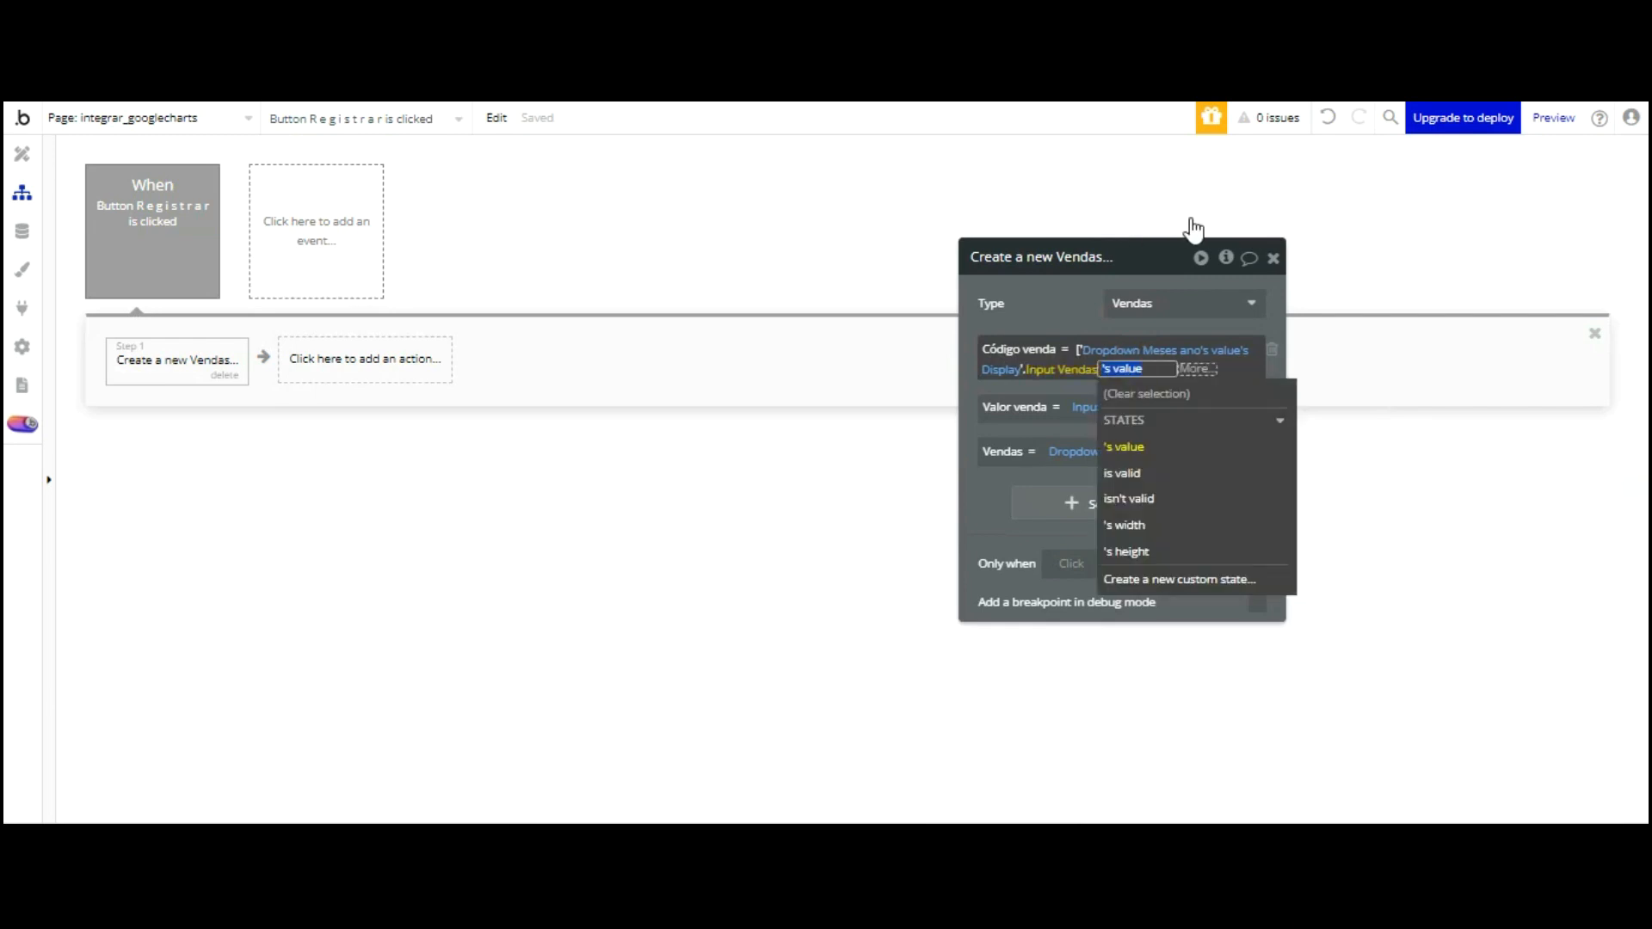
pyautogui.click(1166, 369)
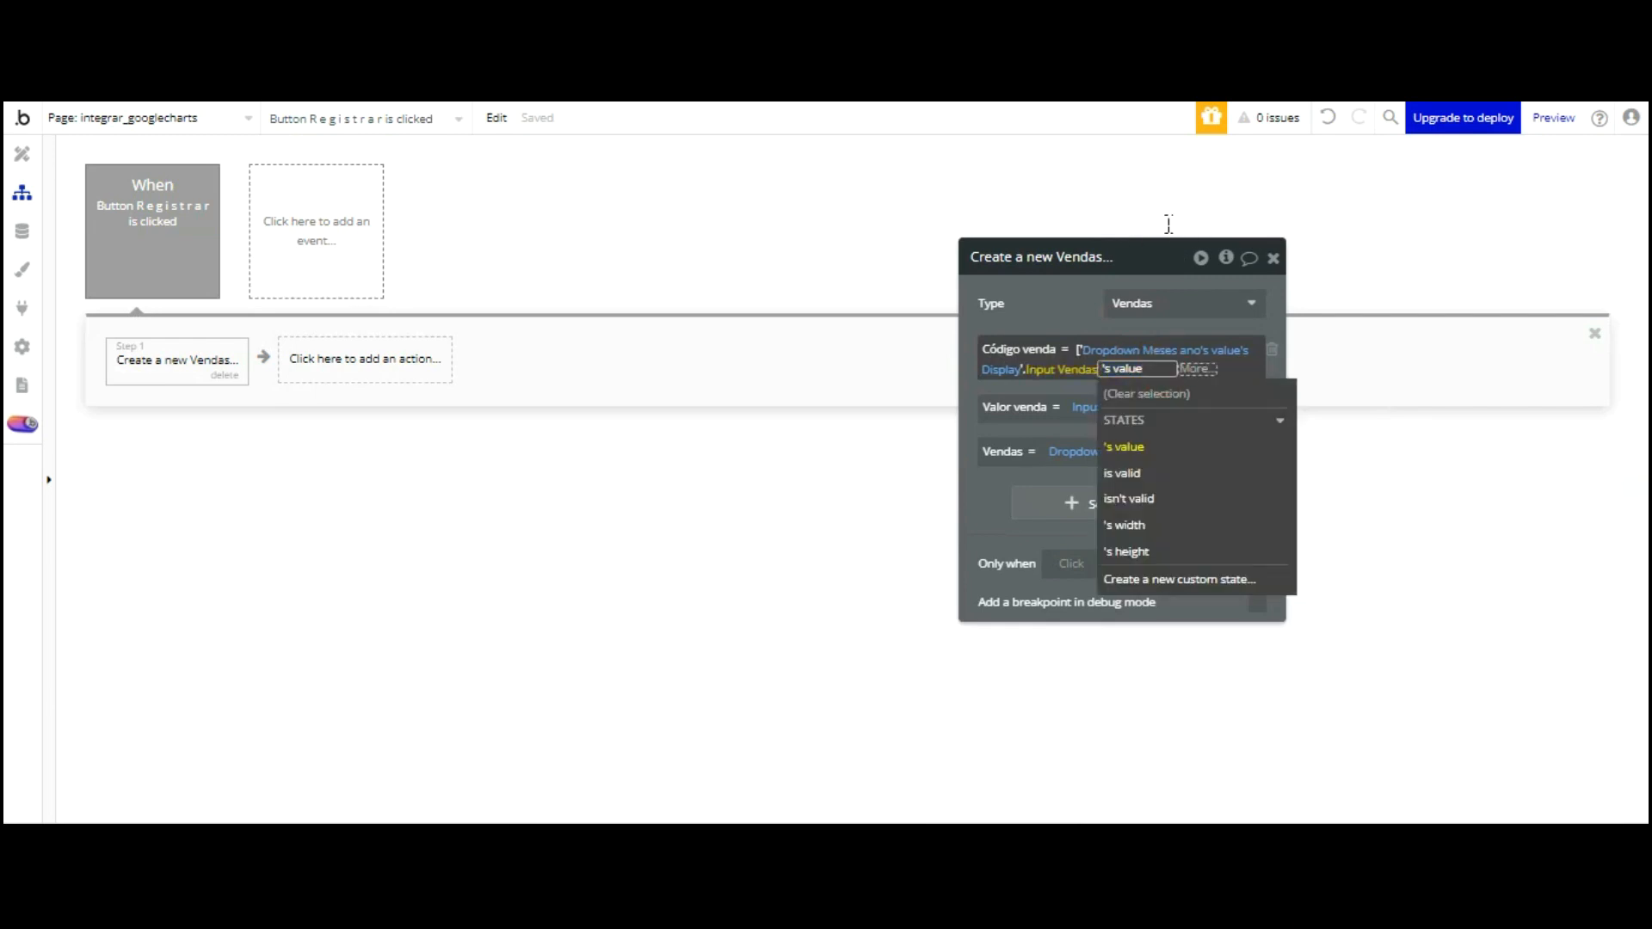
pyautogui.click(1198, 369)
pyautogui.click(1183, 385)
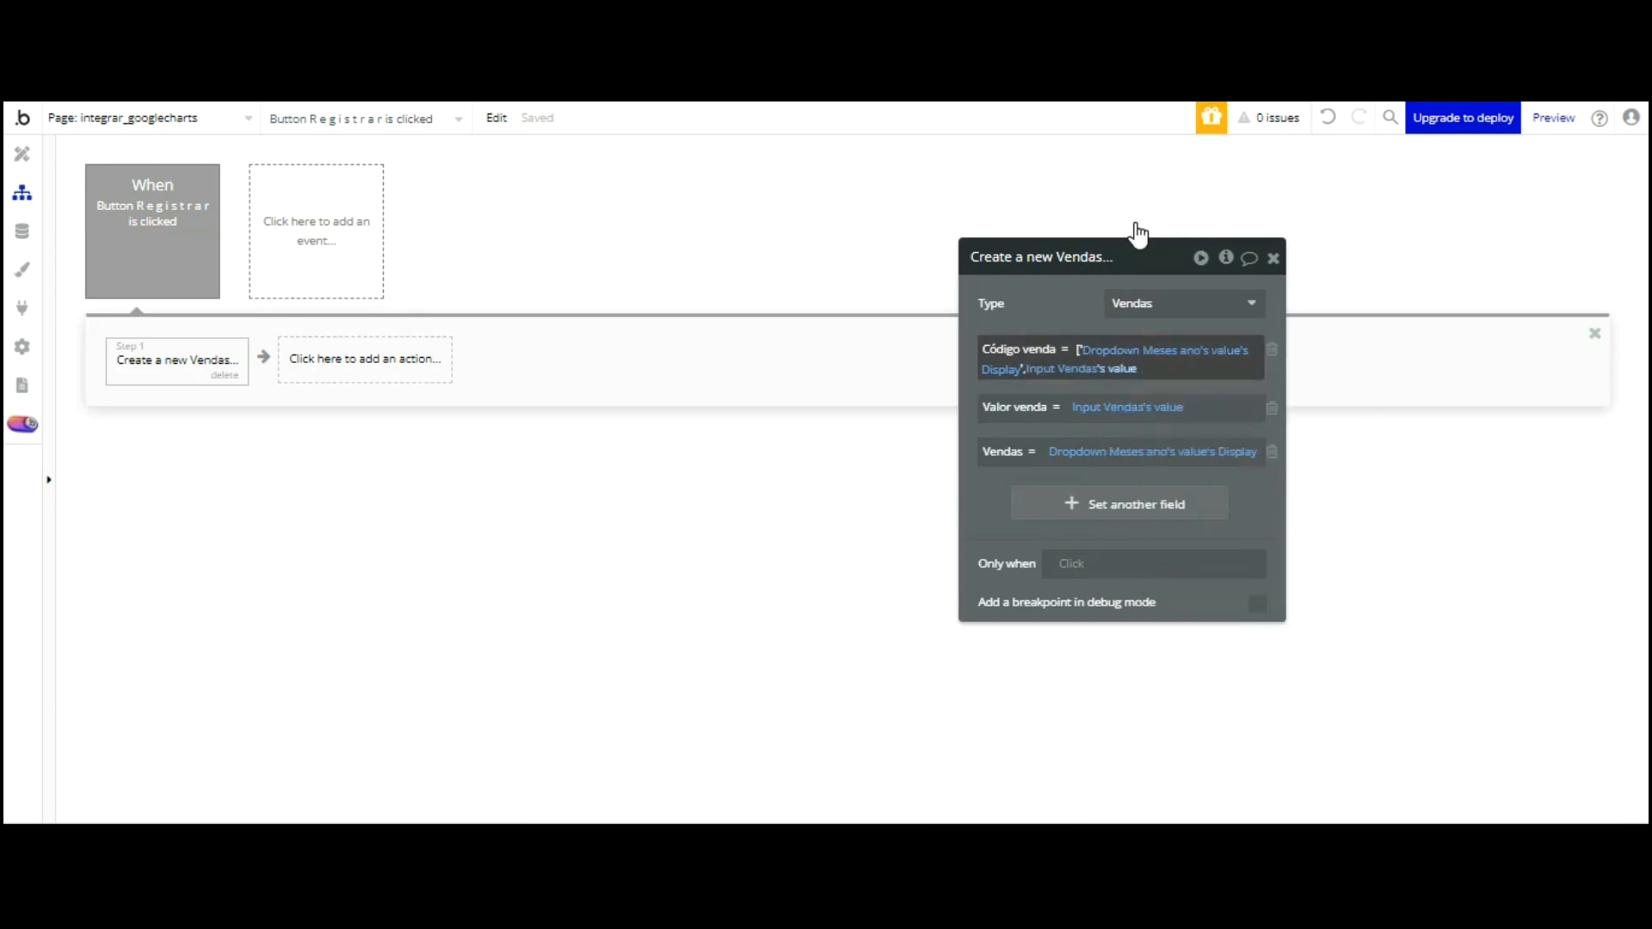
pyautogui.click(1127, 369)
pyautogui.click(1207, 369)
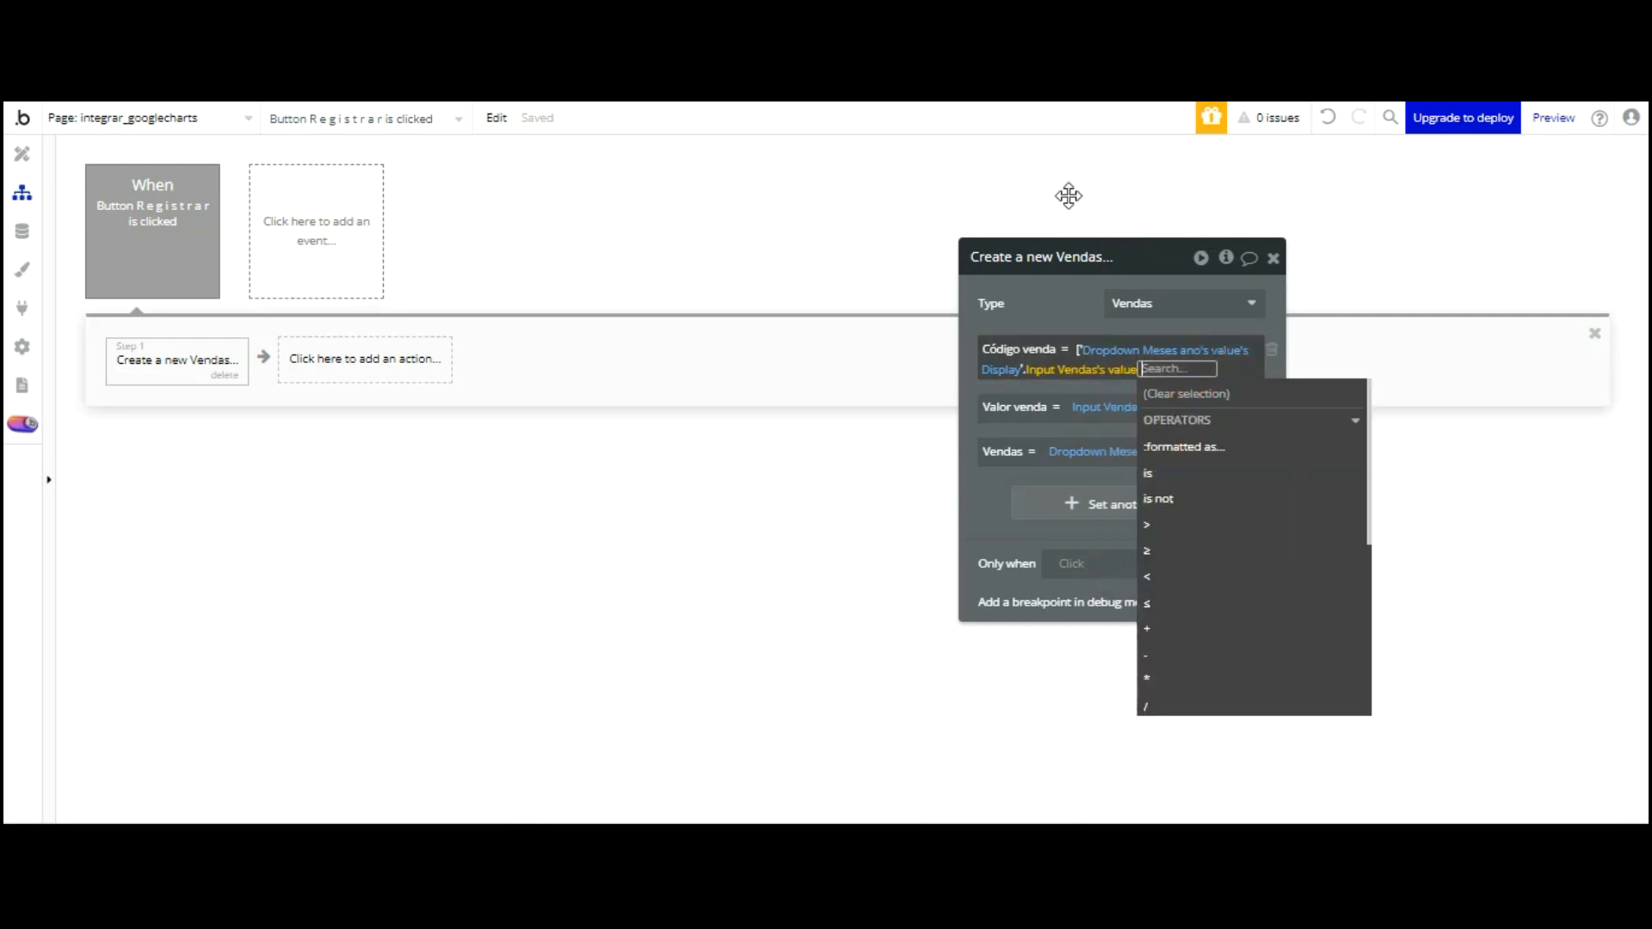
pyautogui.click(1064, 337)
# Finish the Código venda expression with a closing square bracket after Input Vendas's value
pyautogui.click(1122, 372)
pyautogui.click(1149, 368)
pyautogui.click(1196, 366)
pyautogui.write(']')
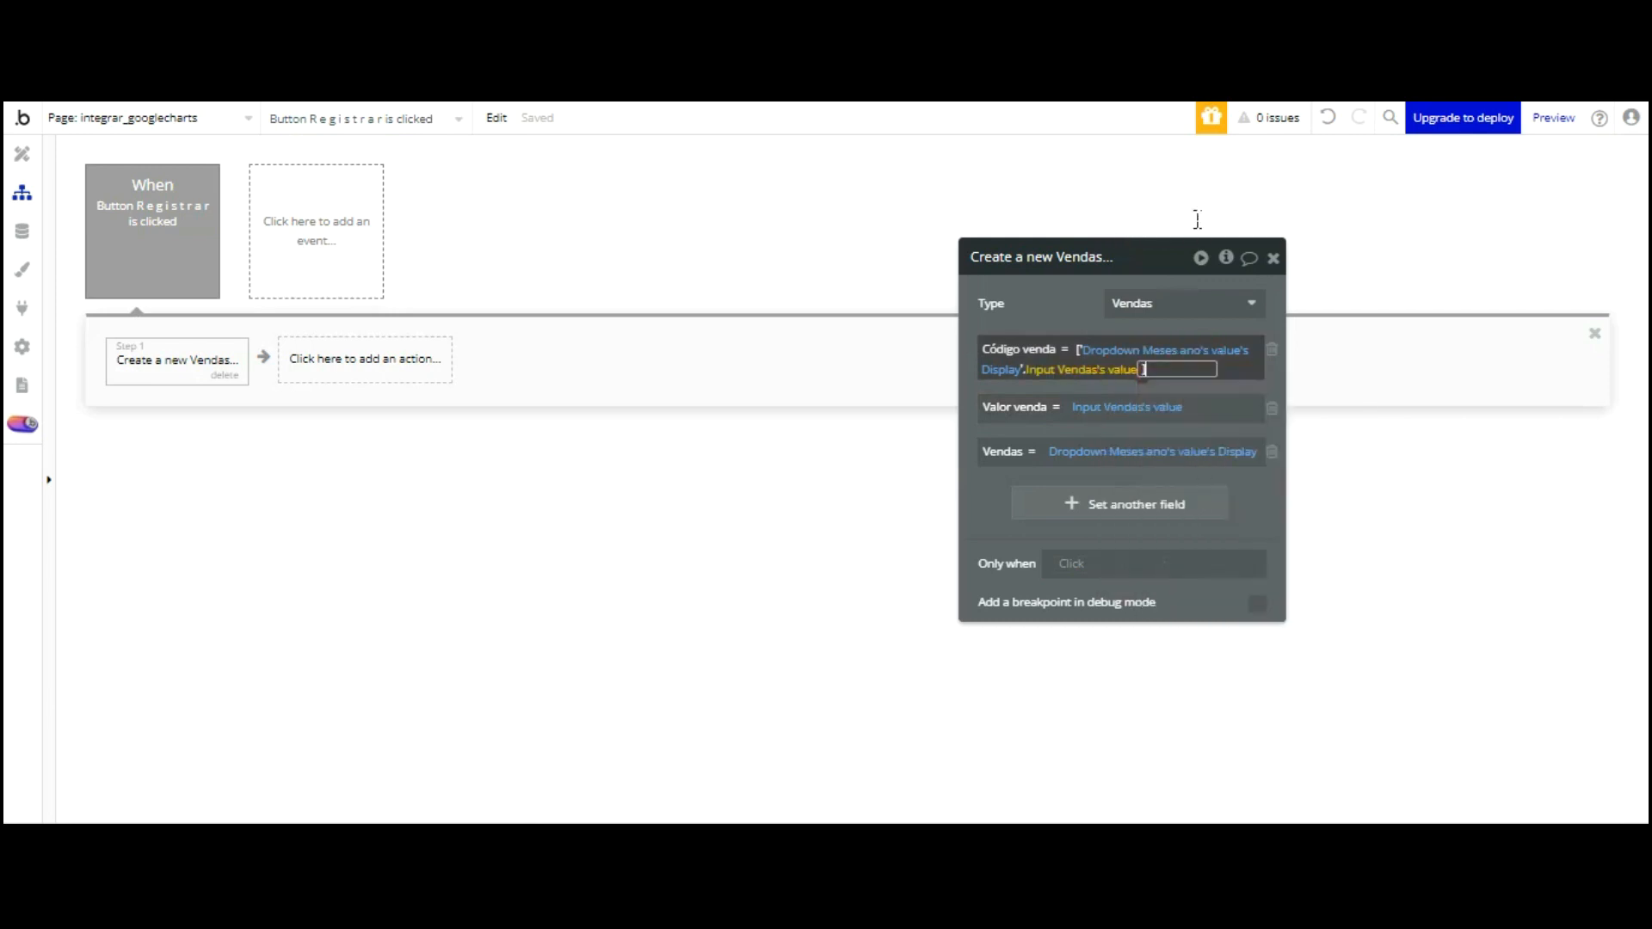
pyautogui.click(1076, 156)
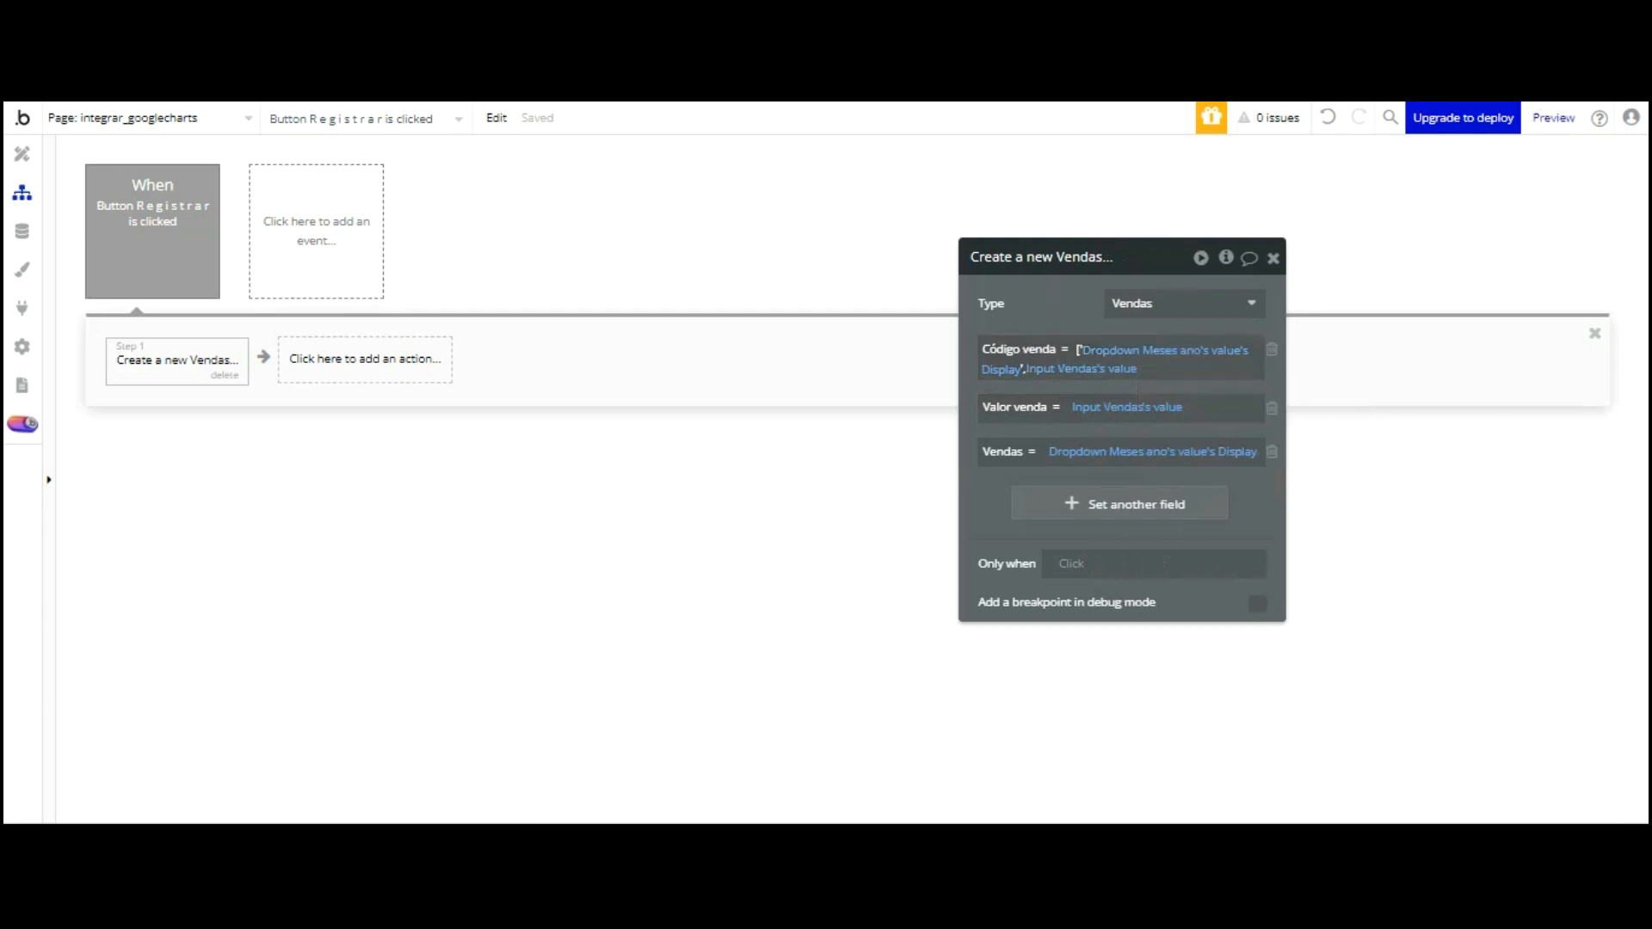
pyautogui.click(1140, 369)
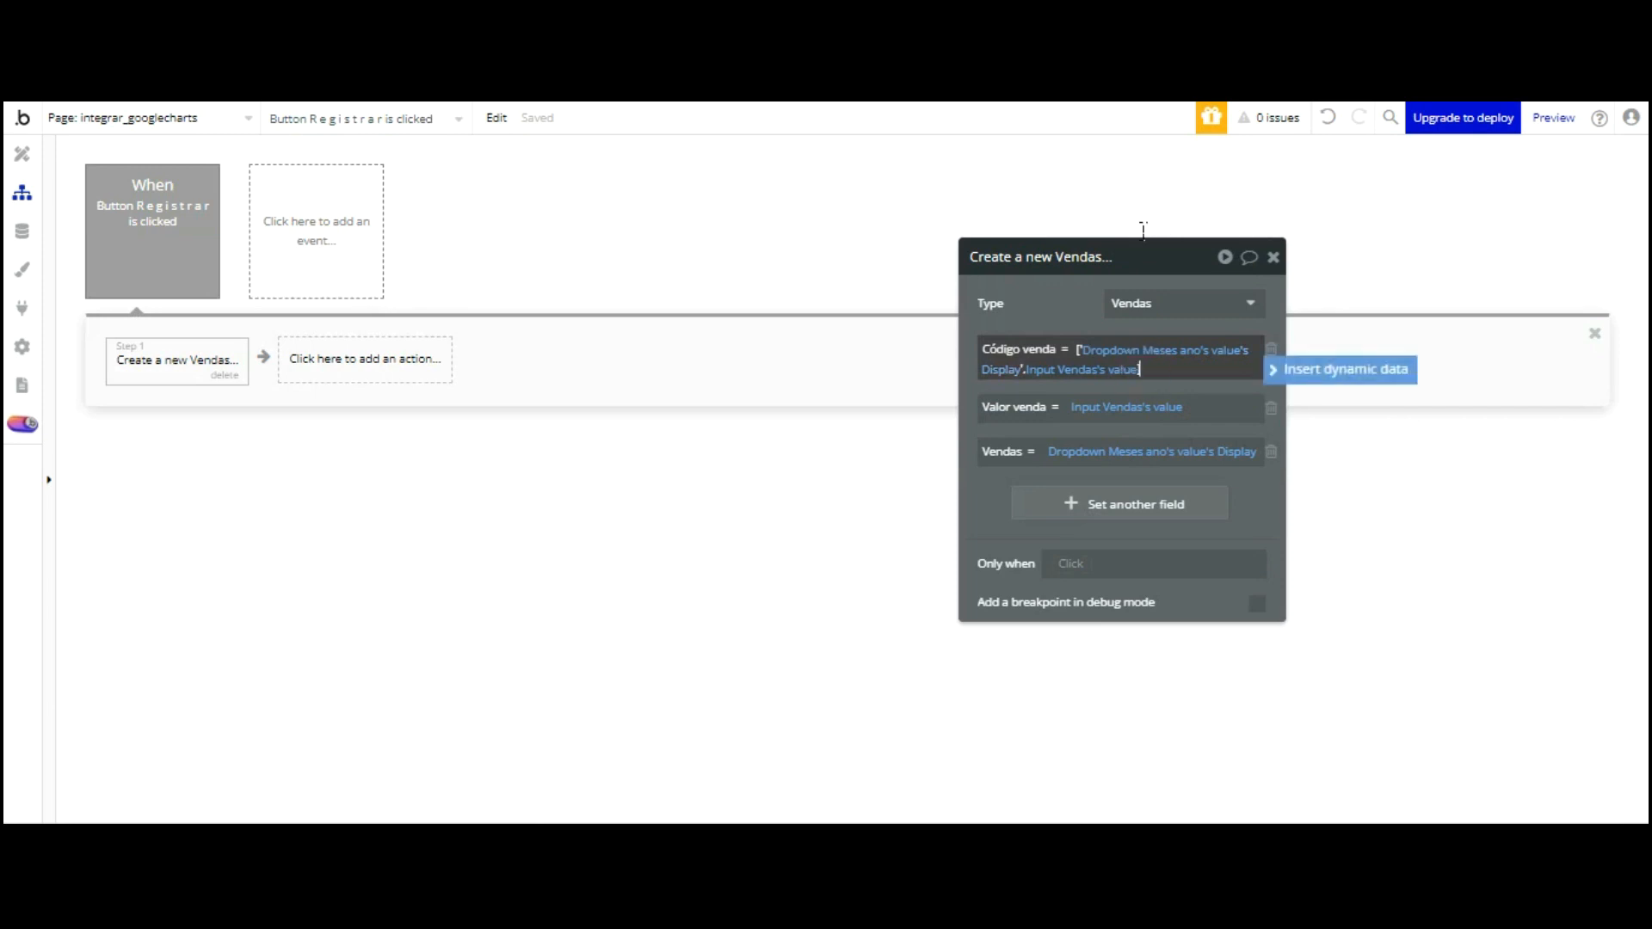
pyautogui.click(1090, 299)
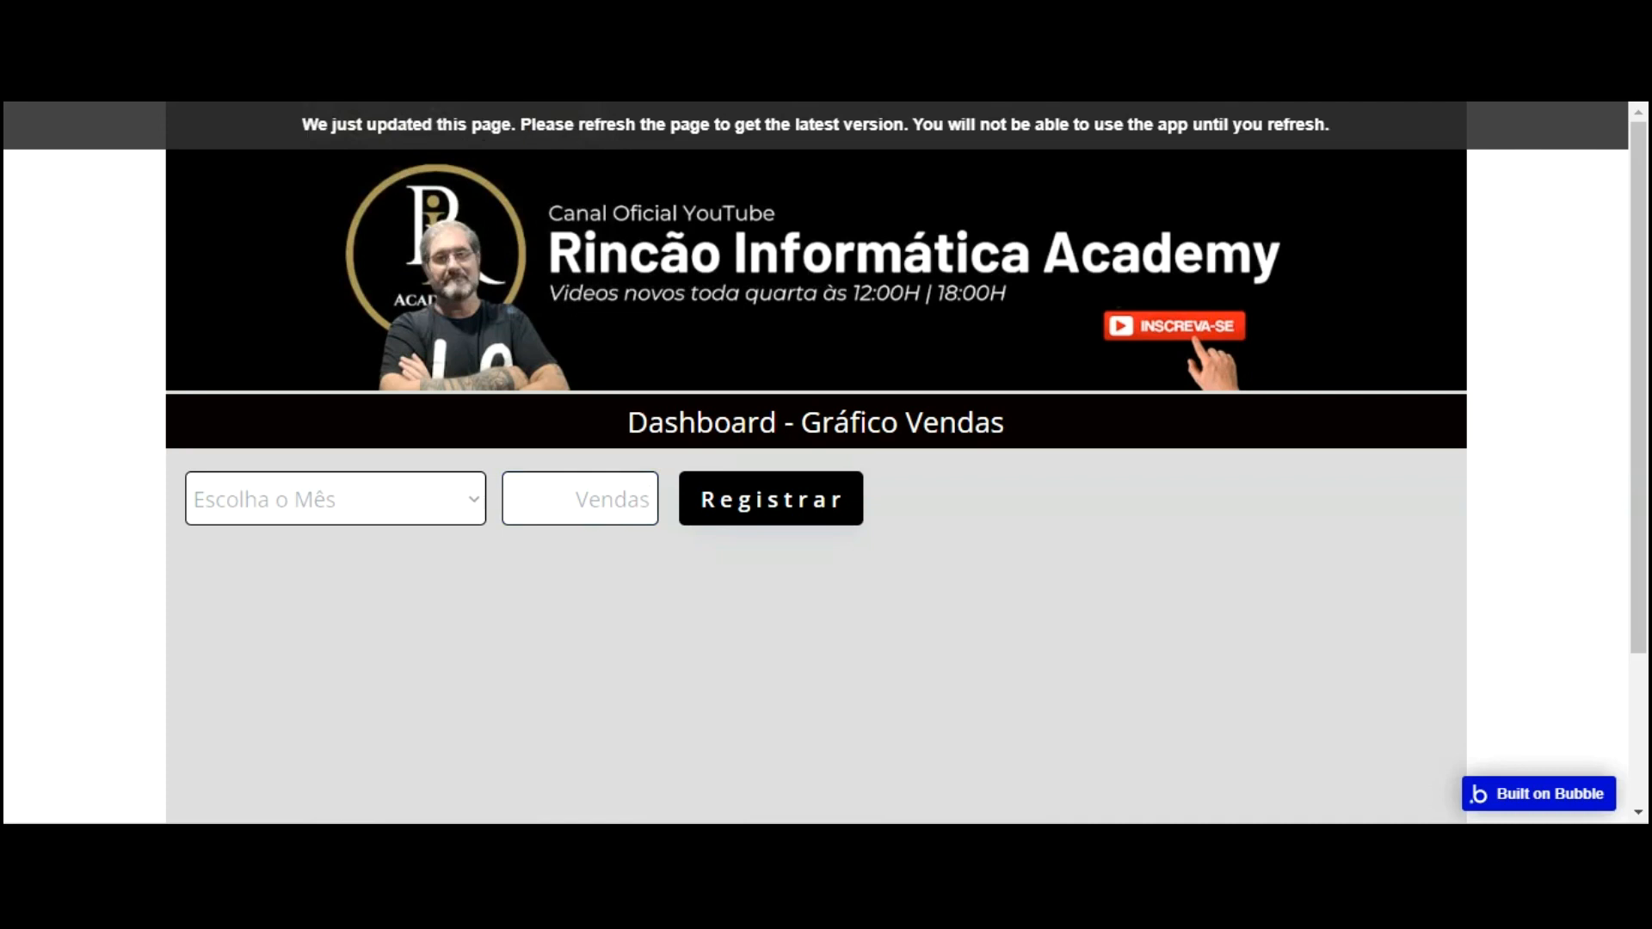
# Register a sale for Janeiro with the value 50000 in the previewed dashboard form
pyautogui.click(456, 504)
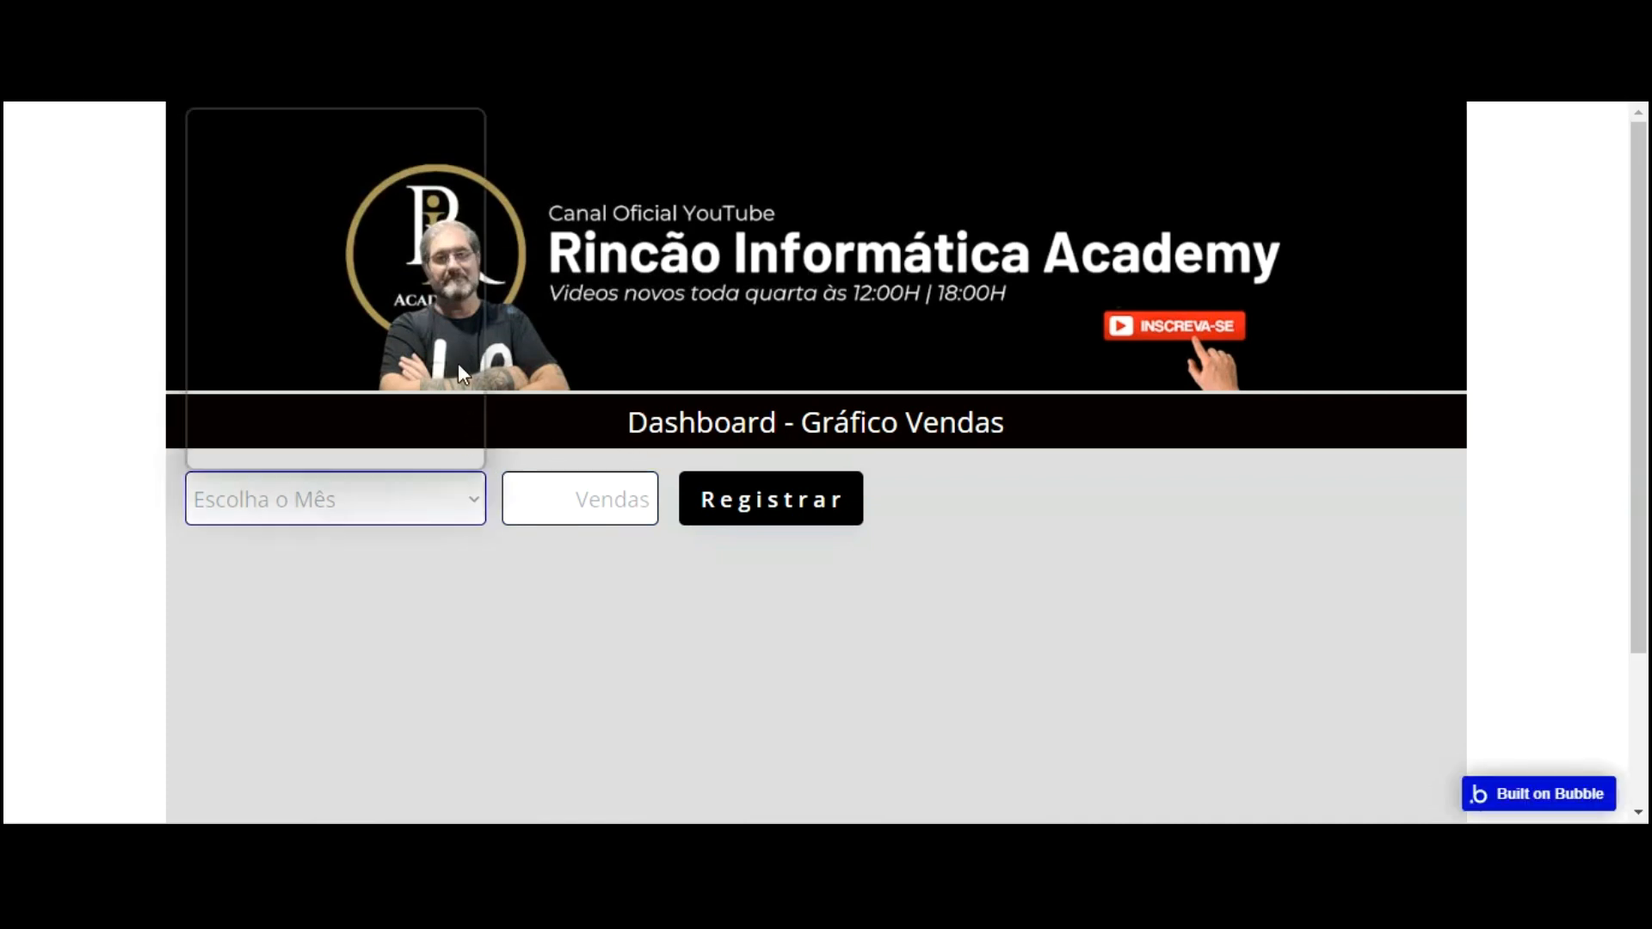
pyautogui.click(379, 131)
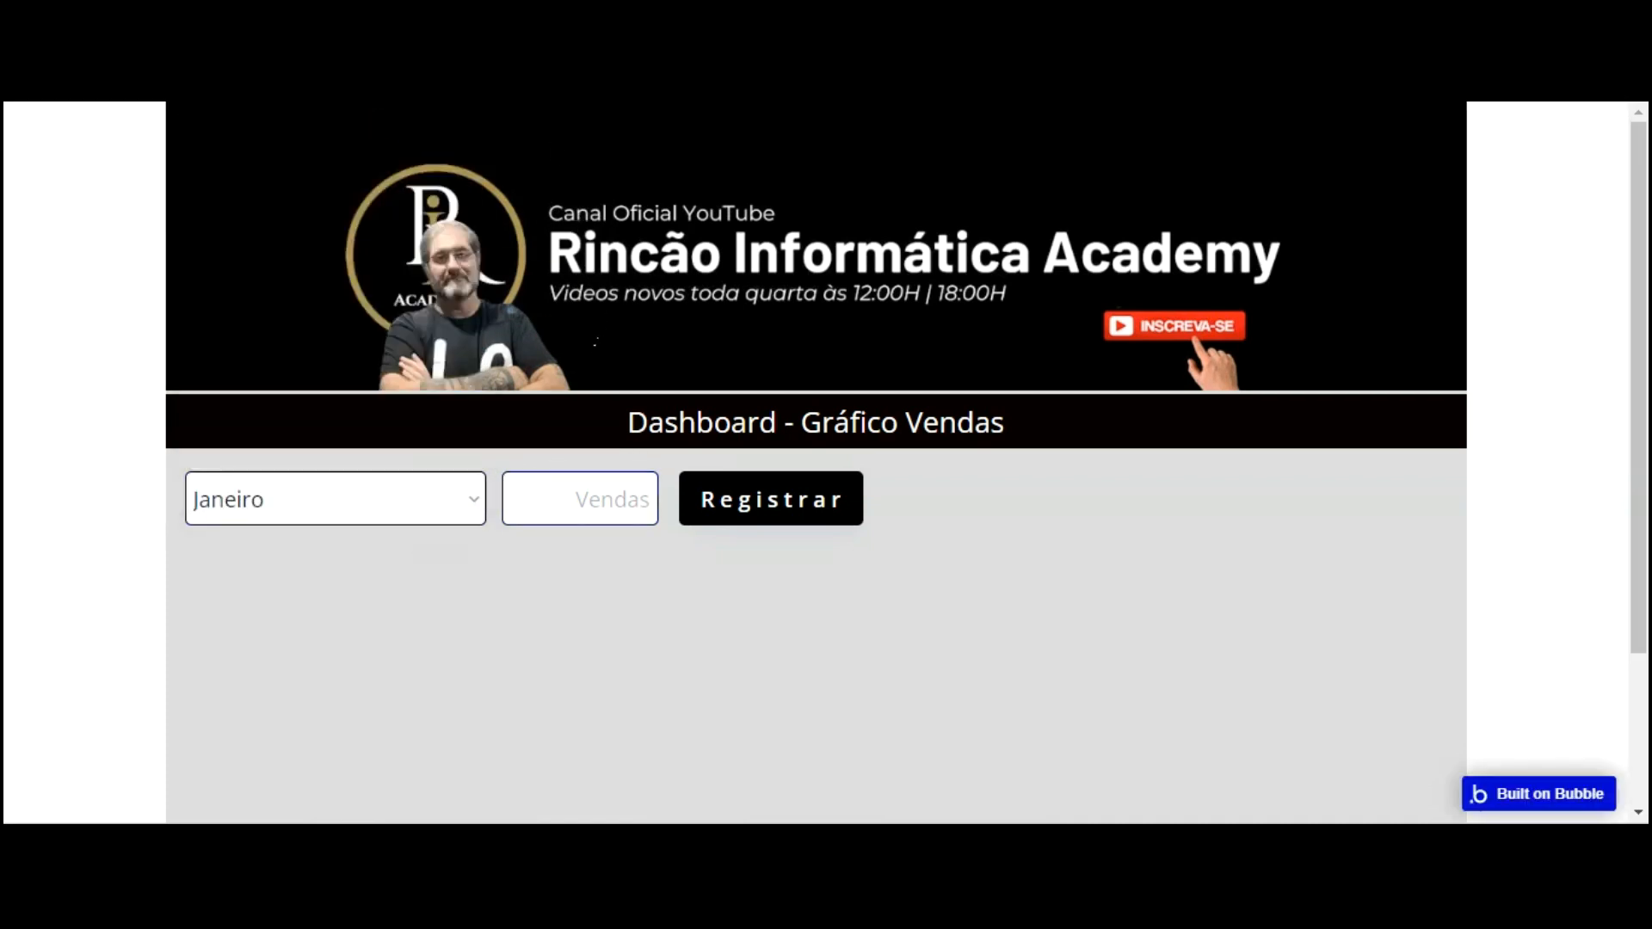
pyautogui.write('50000')
pyautogui.click(613, 498)
pyautogui.write(',')
pyautogui.click(650, 500)
pyautogui.write(',,')
pyautogui.press('BackSpace')
pyautogui.press('BackSpace')
pyautogui.click(727, 499)
# Examine the All Vendas records in the app data, including the Código venda, Valor venda and Vendas fields
pyautogui.hotkey('ctrl', 'shift', 'Tab')
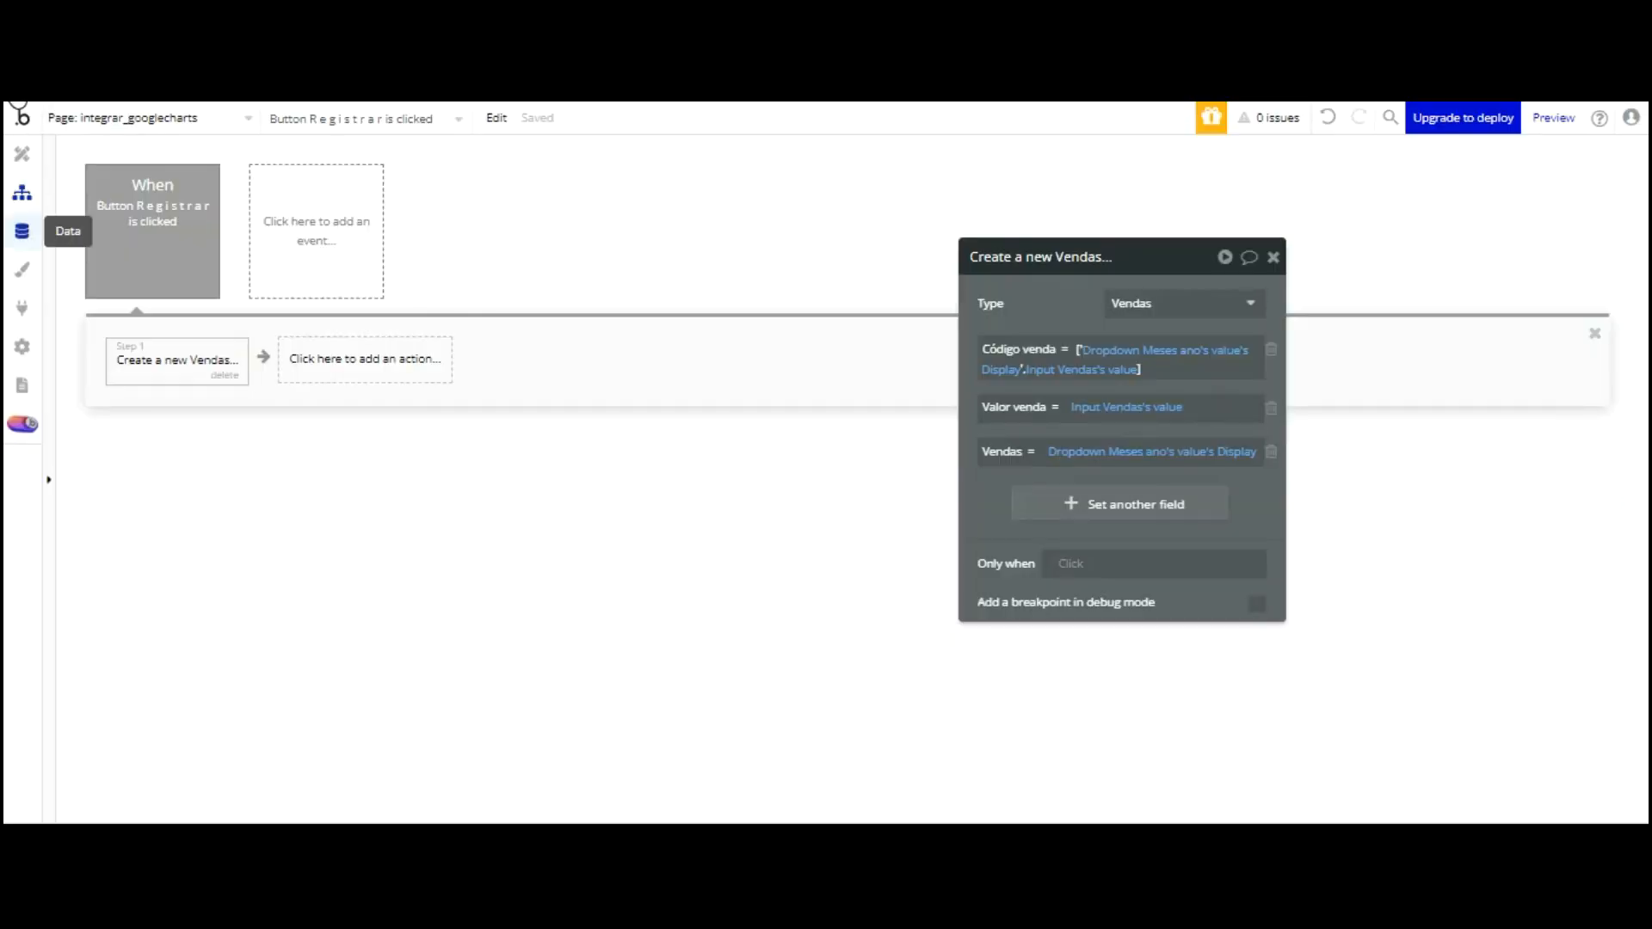
pyautogui.click(23, 230)
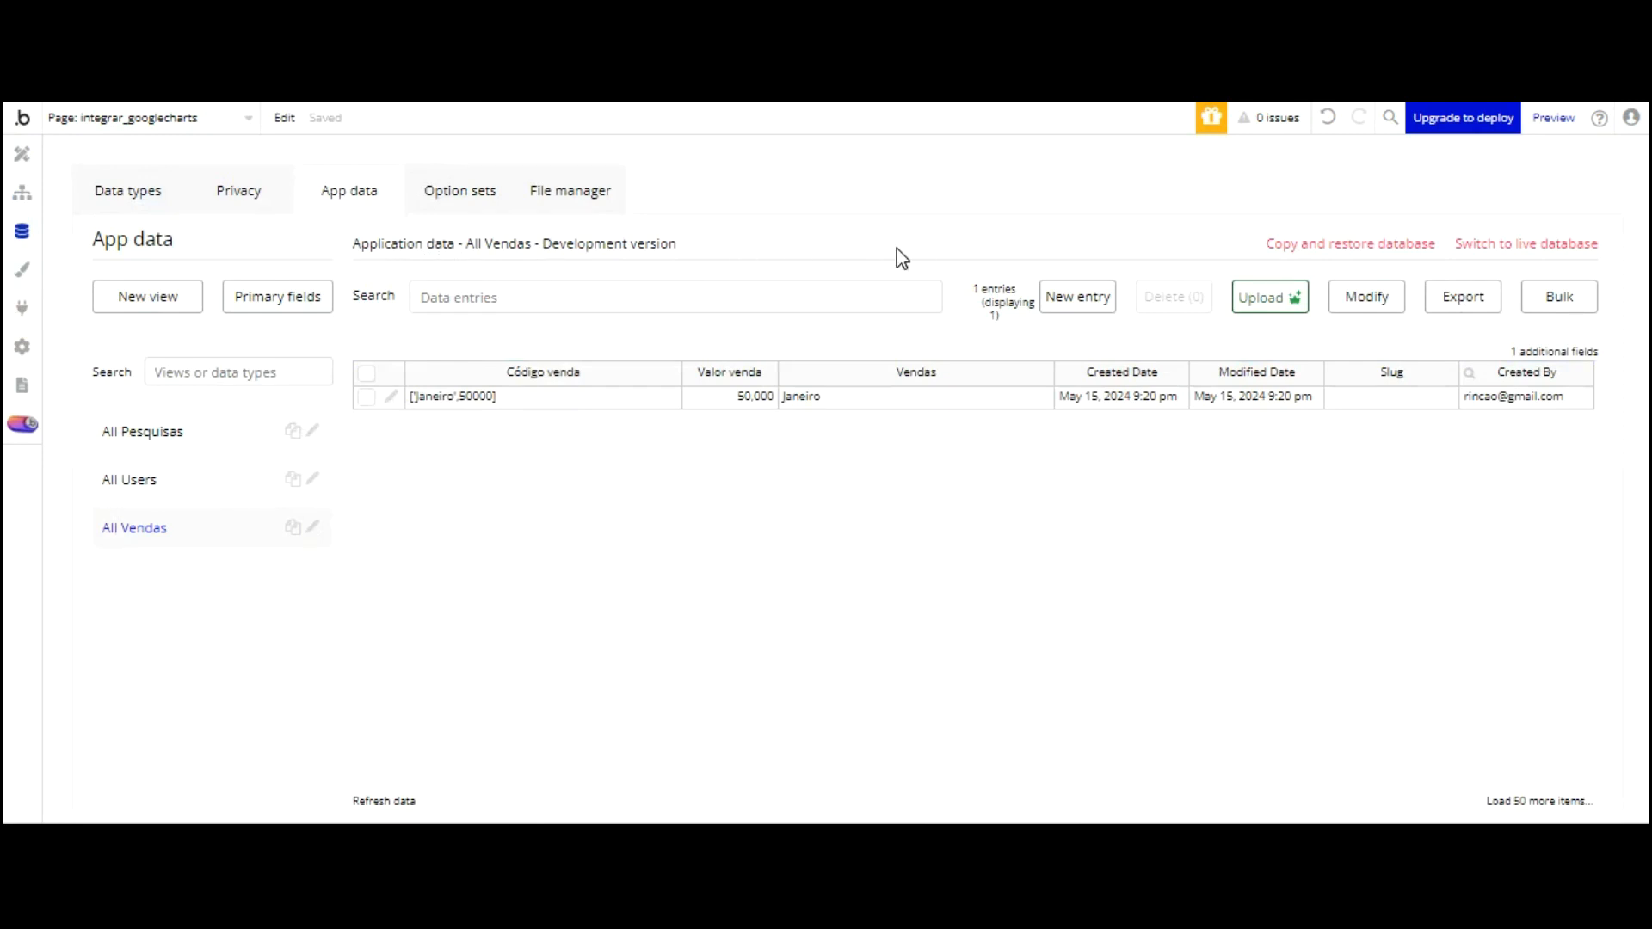
# Add a Reset relevant inputs action after the Create a new Vendas step in the Registrar button's workflow
pyautogui.click(23, 192)
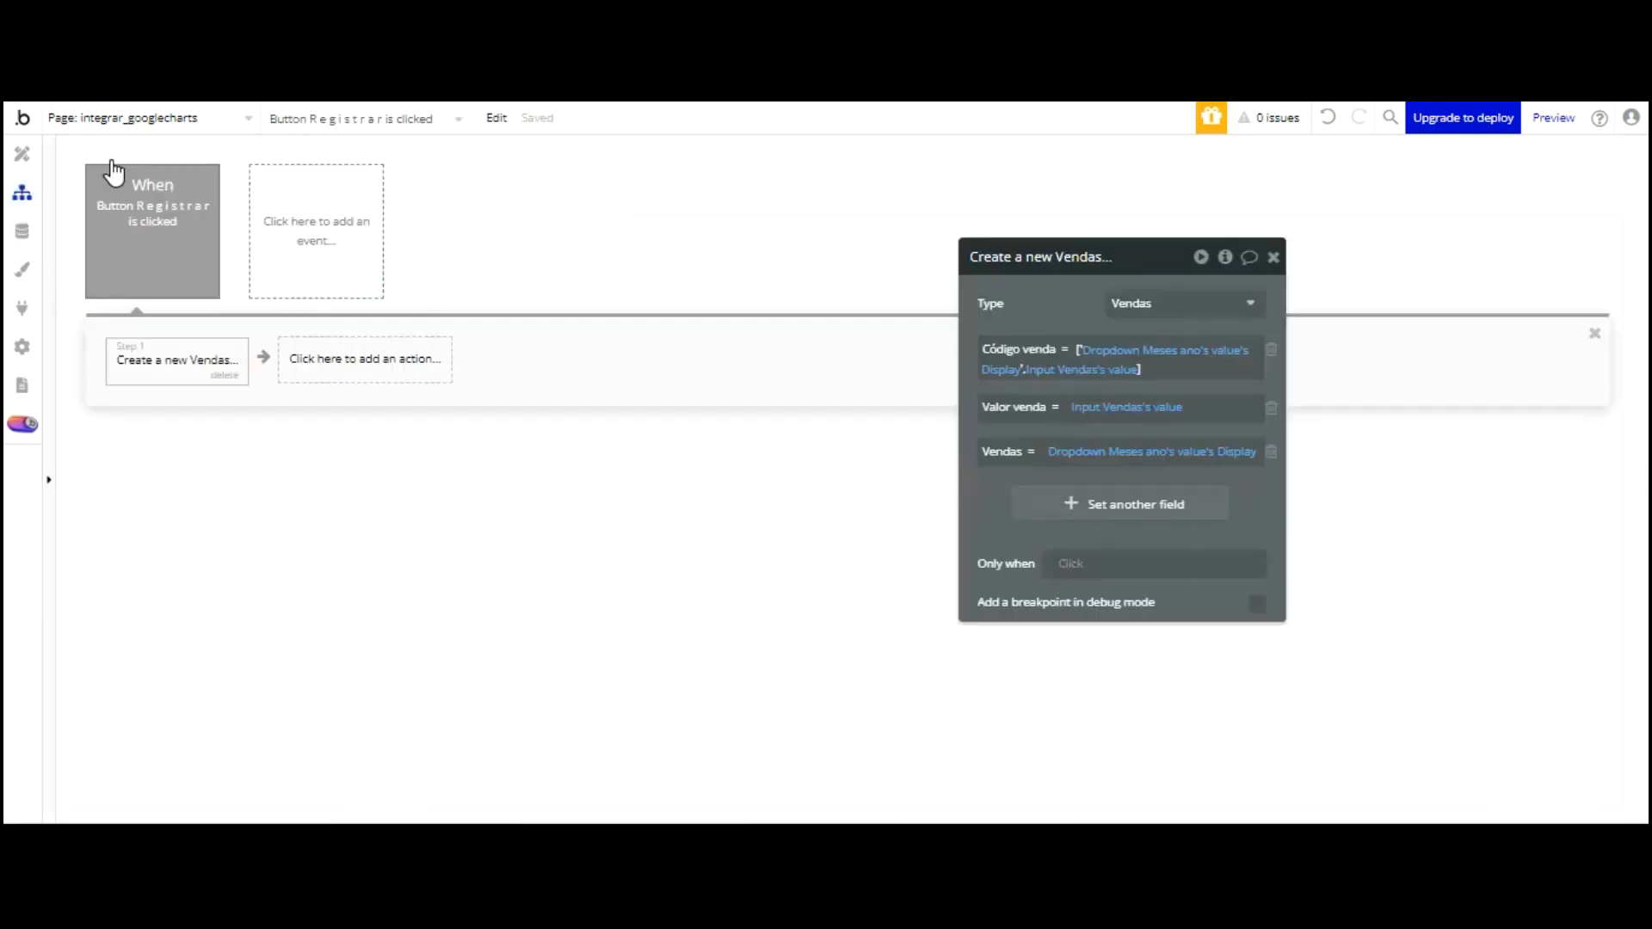
pyautogui.click(394, 360)
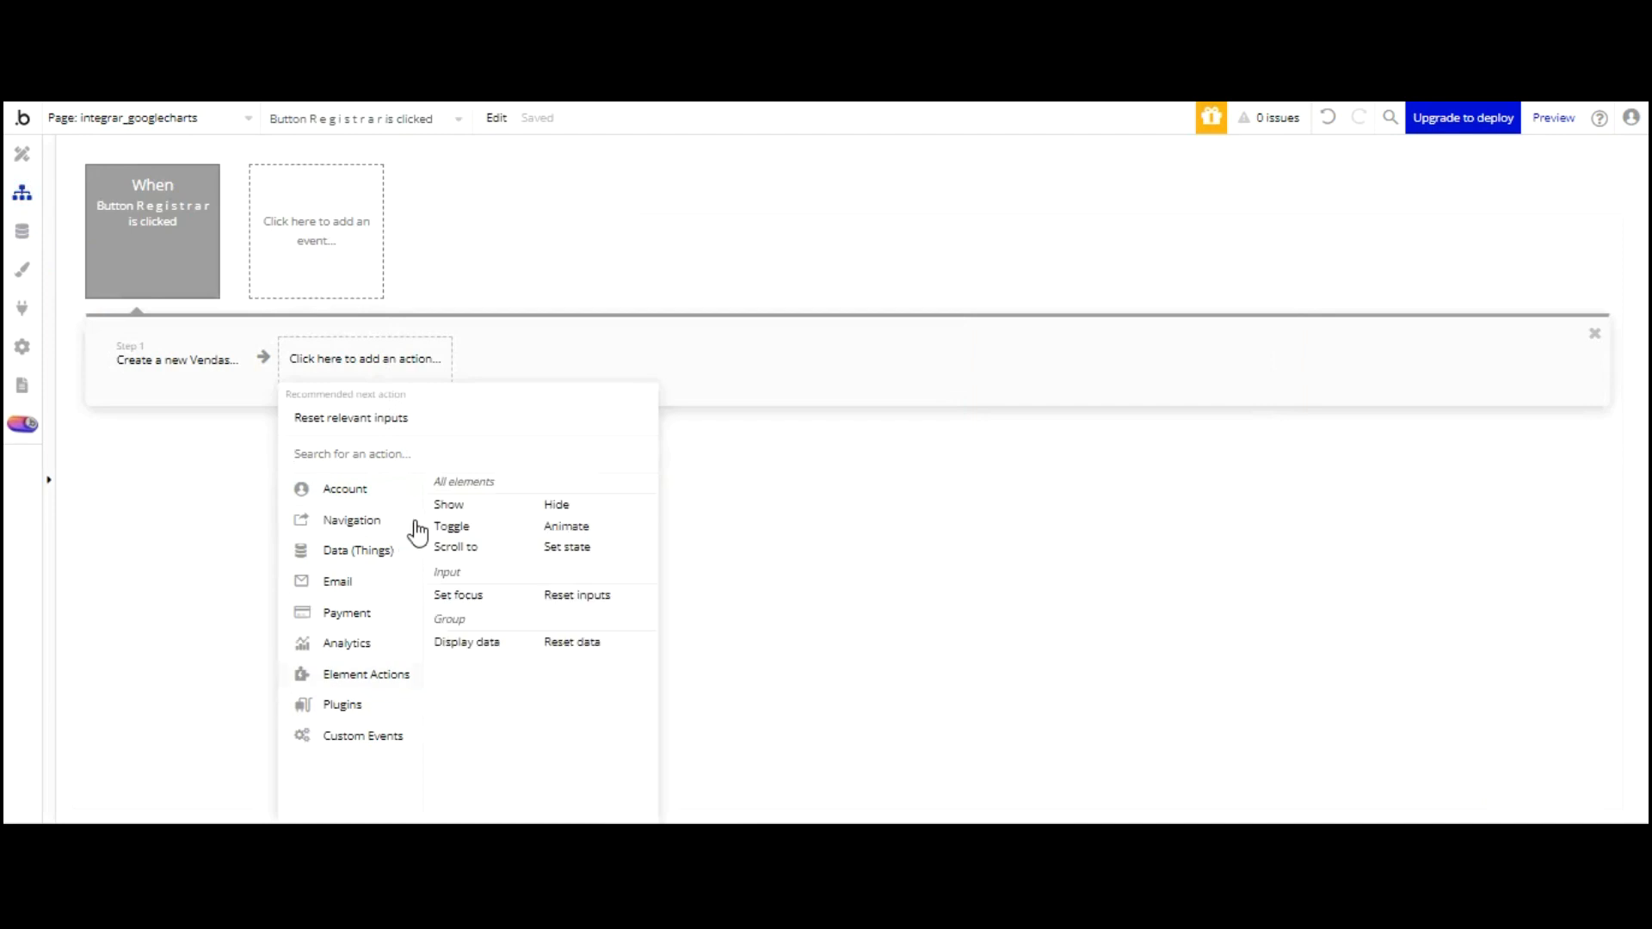
pyautogui.click(528, 419)
pyautogui.click(509, 350)
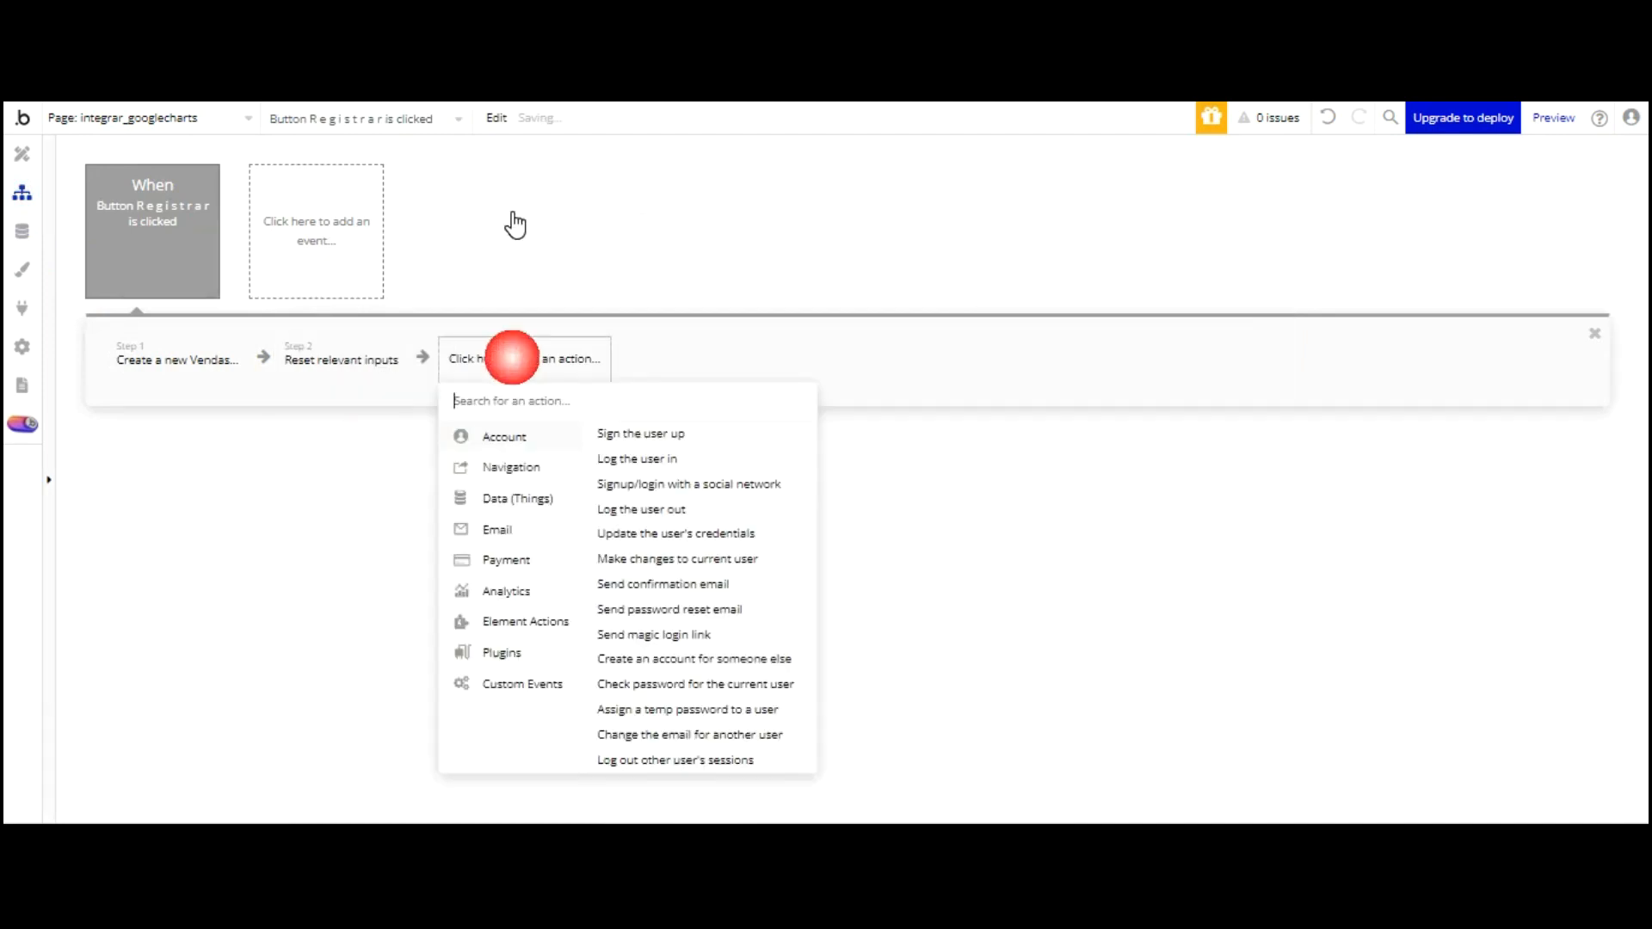
pyautogui.click(354, 443)
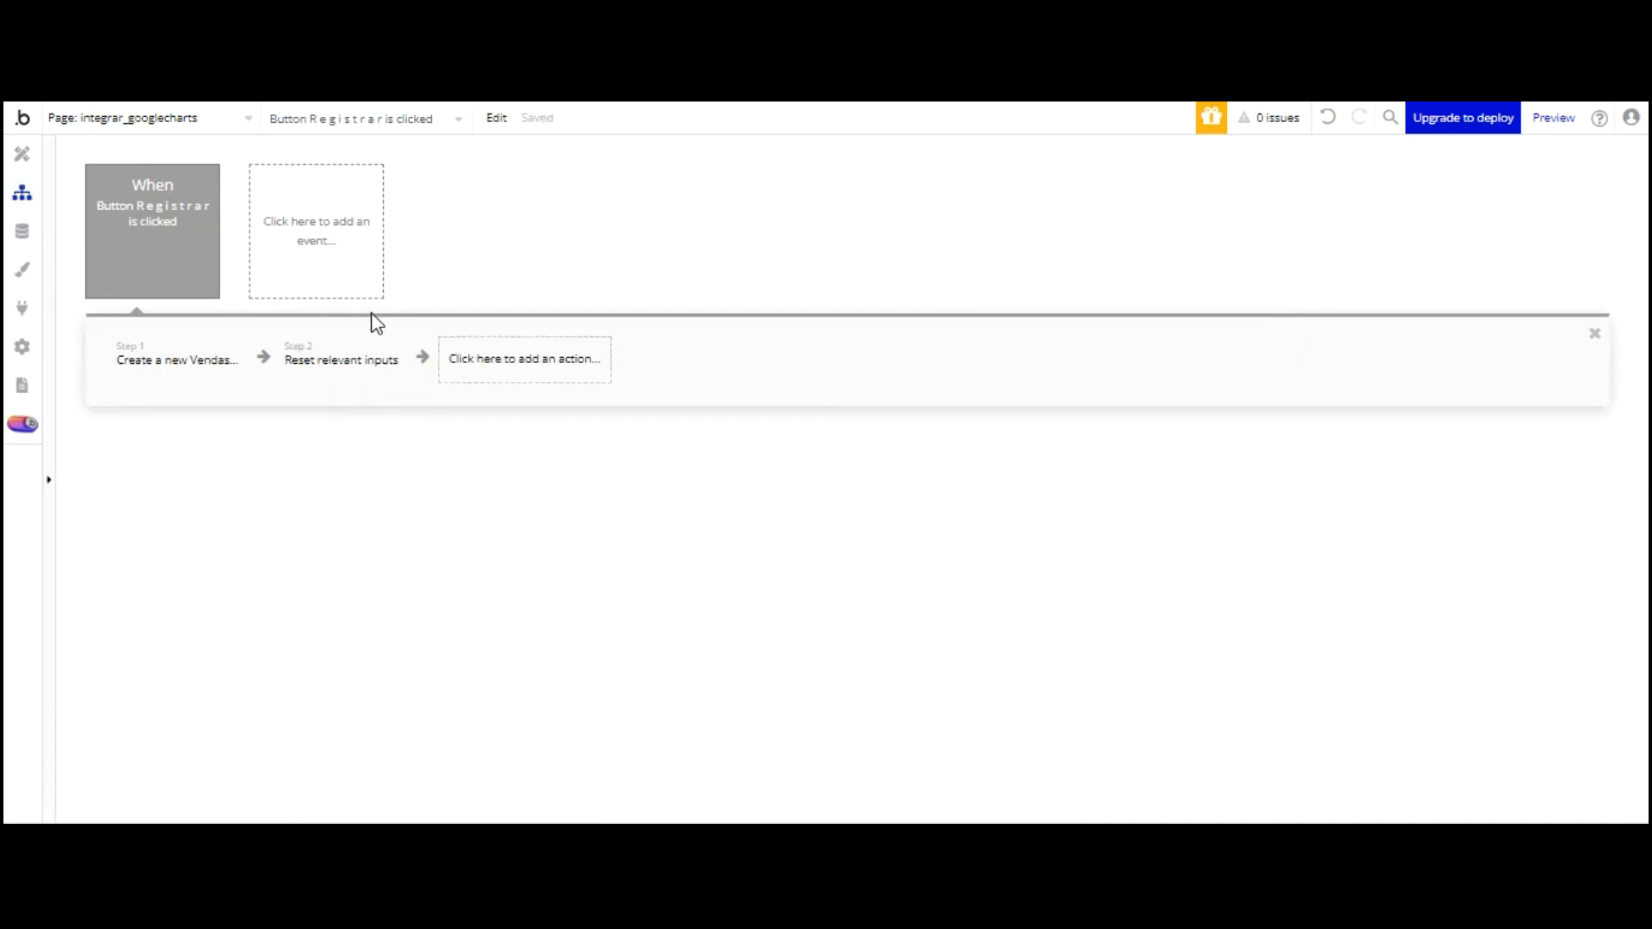
# Reload the previewed dashboard and register a sales value for Fevereiro
pyautogui.click(334, 60)
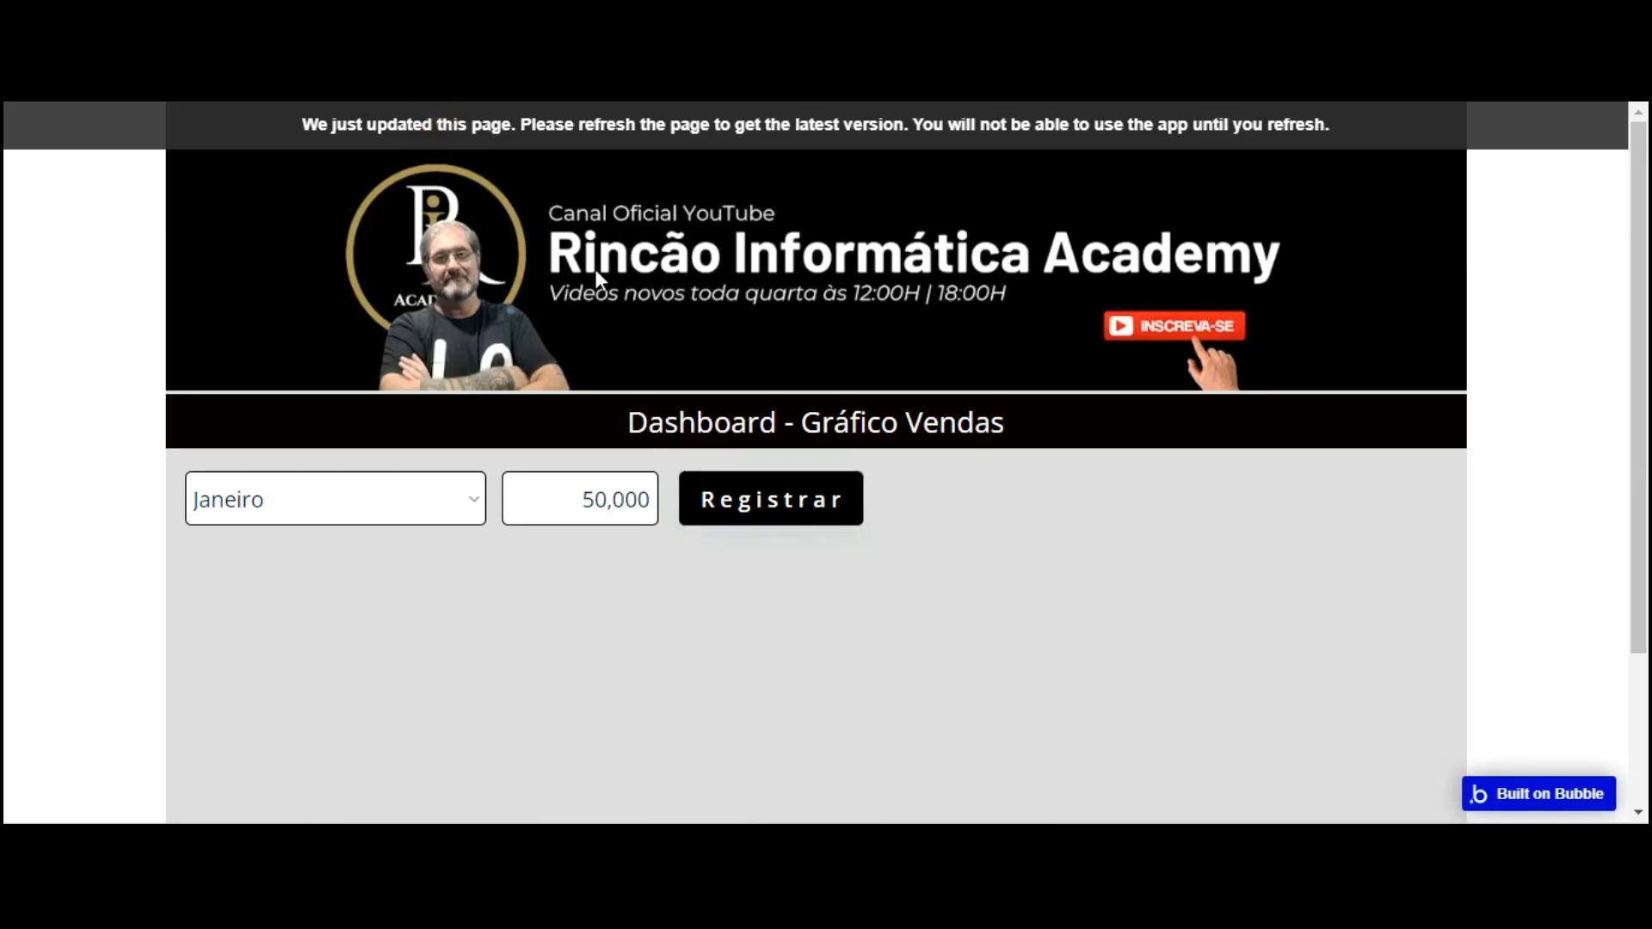
pyautogui.press('F5')
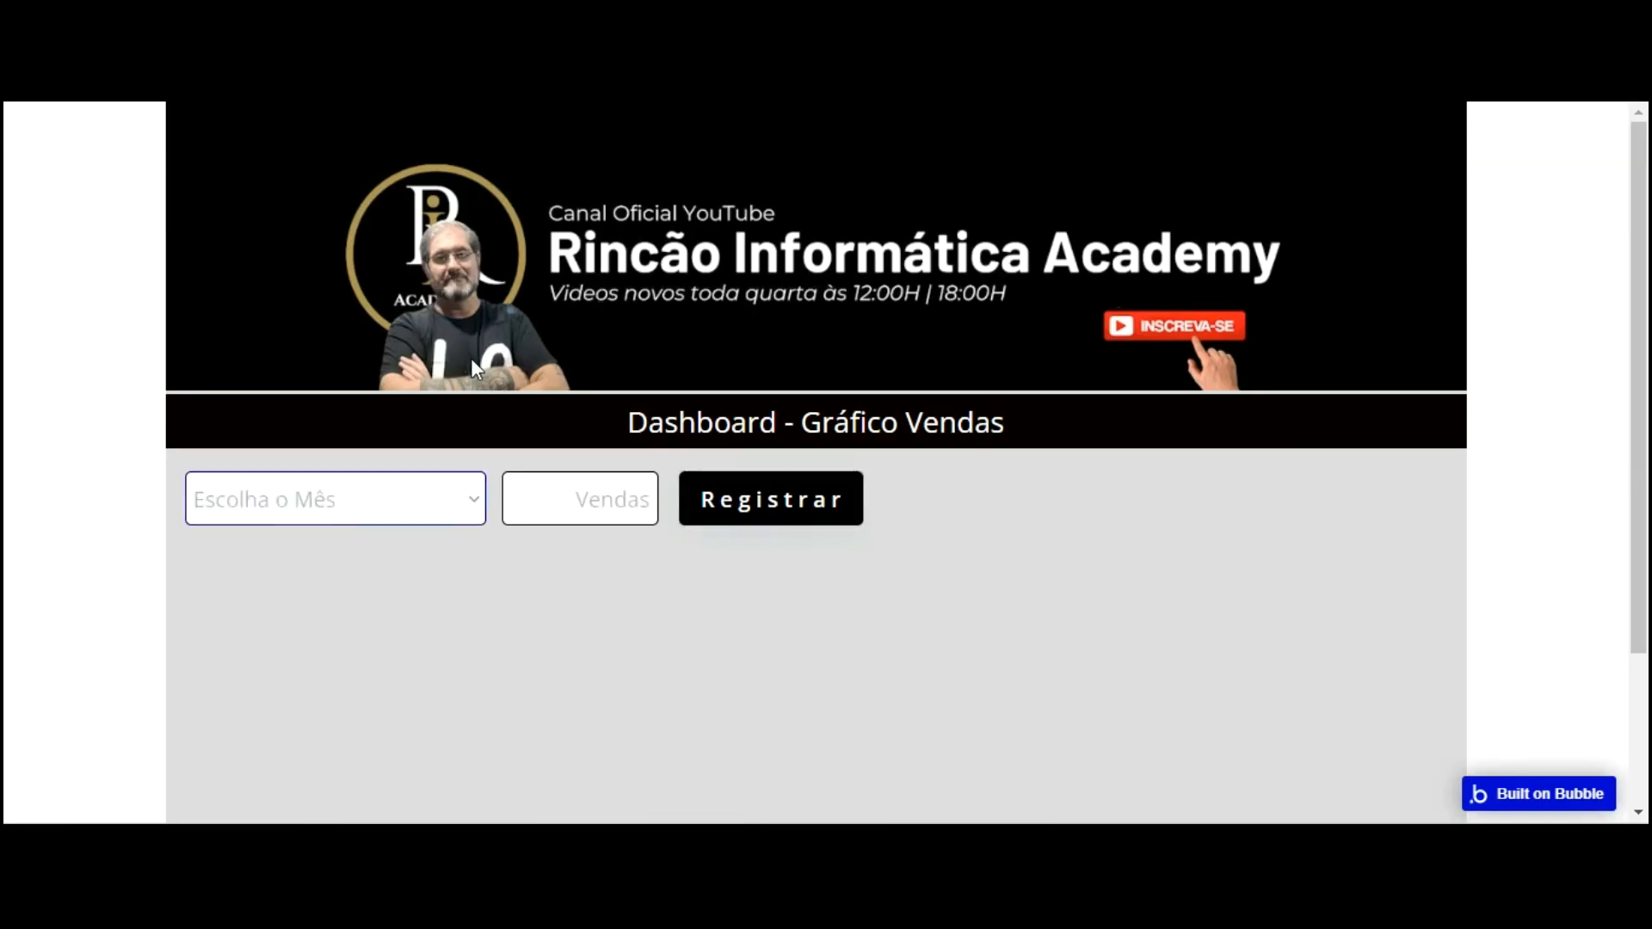
pyautogui.click(583, 506)
pyautogui.click(464, 501)
pyautogui.click(339, 155)
pyautogui.click(606, 485)
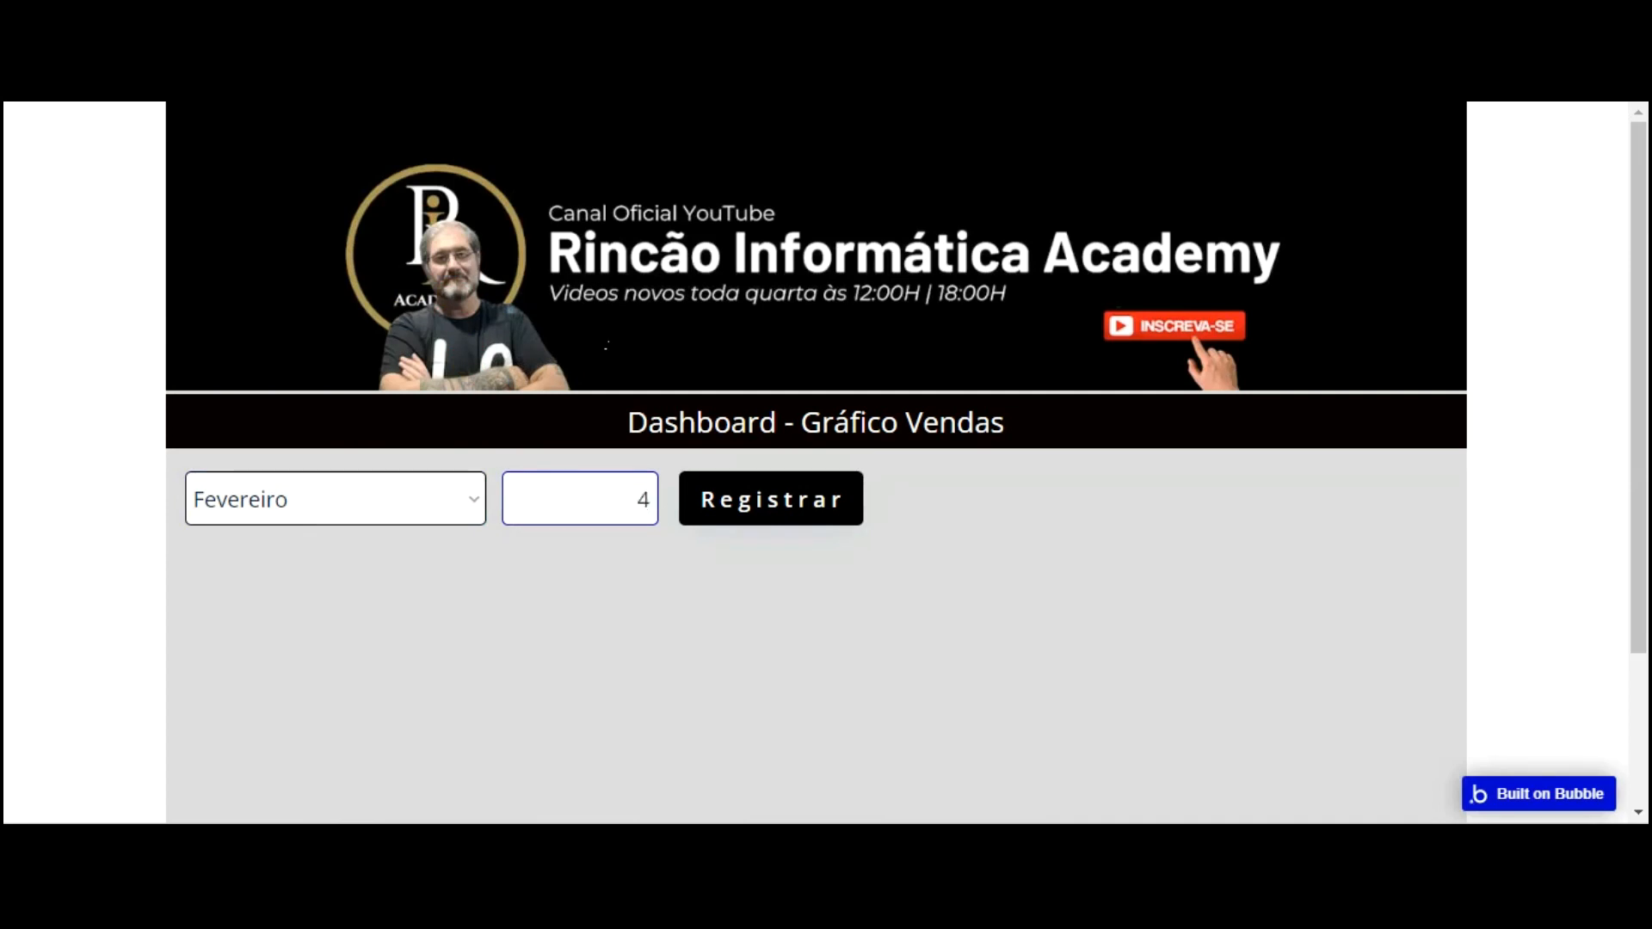
pyautogui.write('500,00,')
pyautogui.click(724, 503)
# Register a sale for Março with the value 15000
pyautogui.click(470, 499)
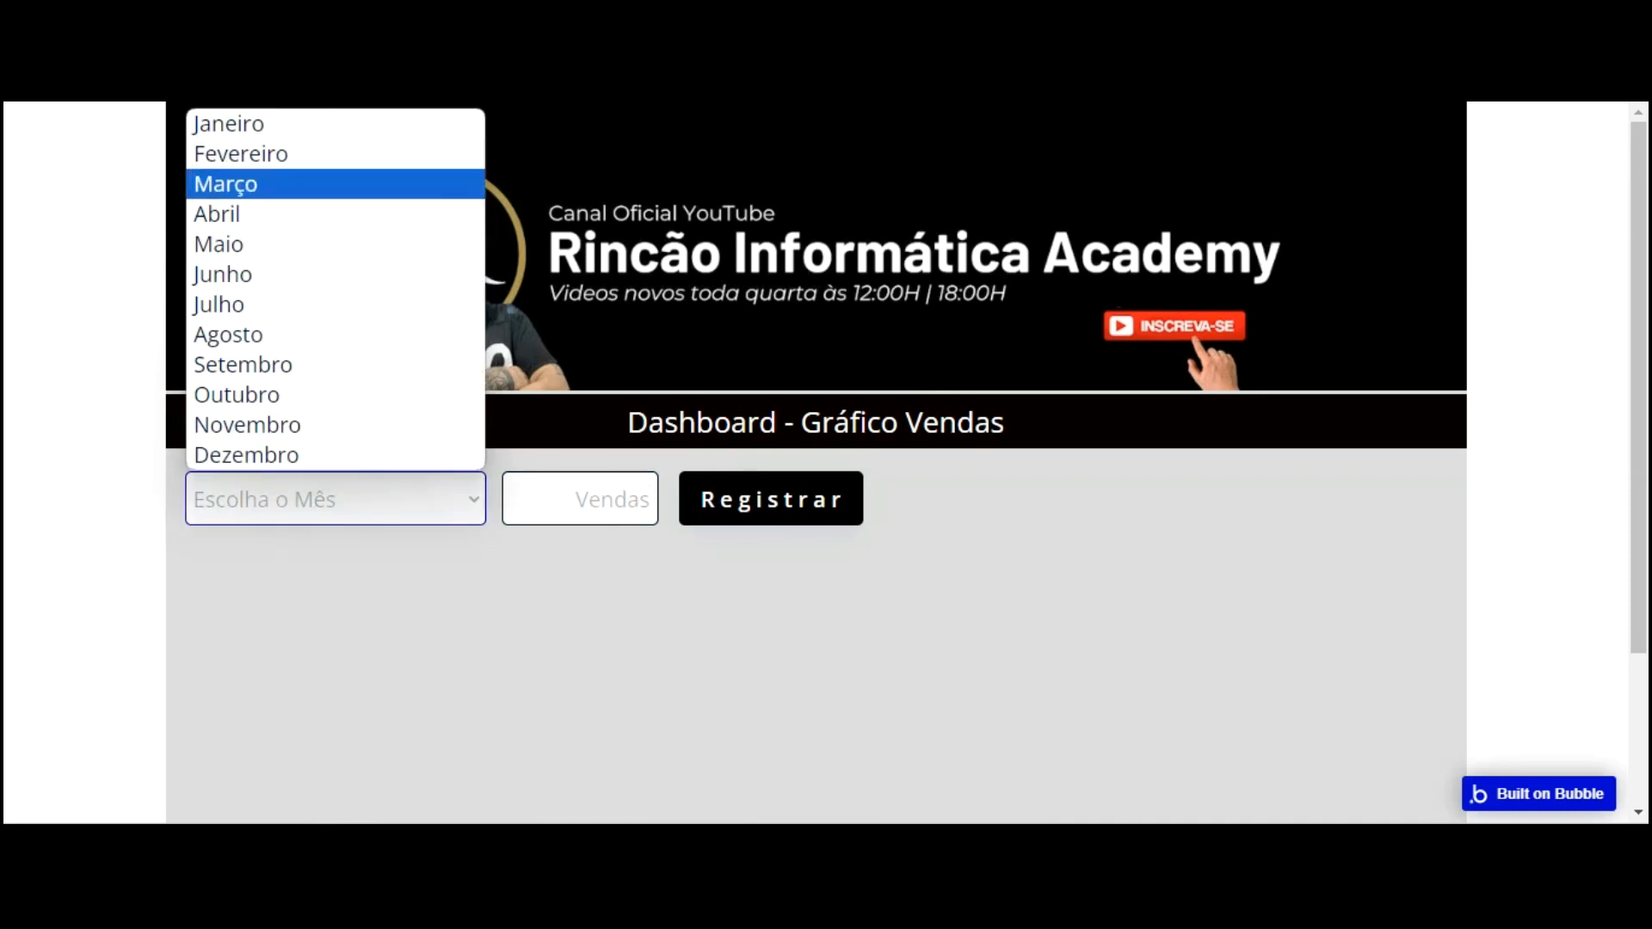
pyautogui.click(225, 184)
pyautogui.press('Tab')
pyautogui.write('1')
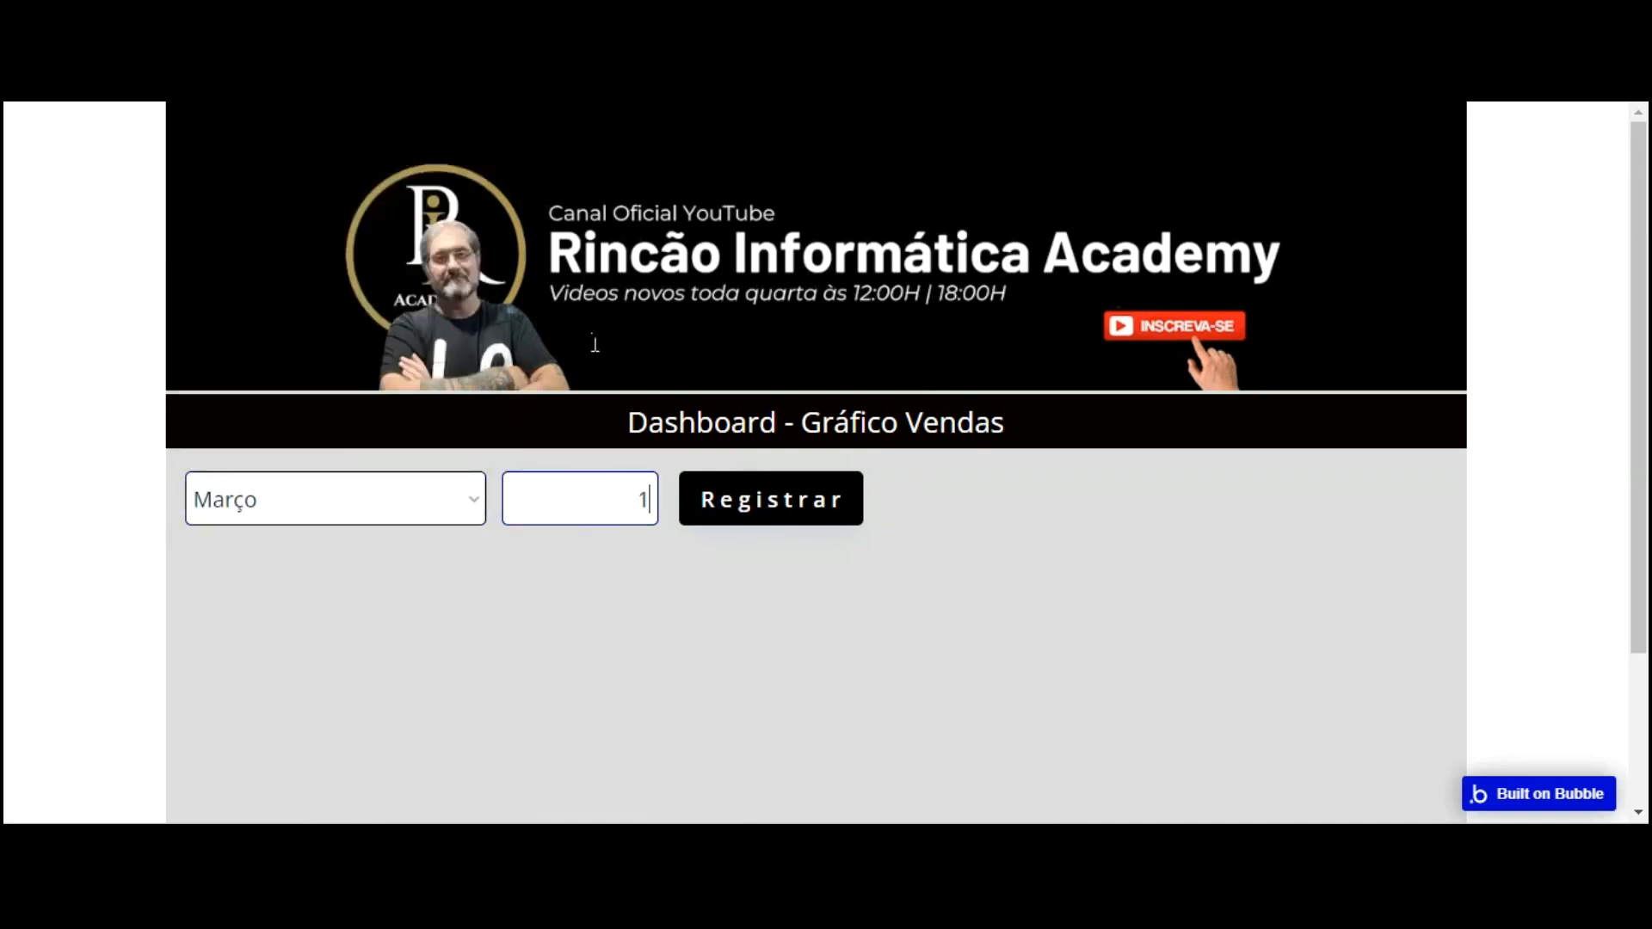
pyautogui.write('5000')
pyautogui.click(767, 502)
# Check the newly registered Fevereiro and Março sales in the app data
pyautogui.hotkey('ctrl', 'shift', 'Tab')
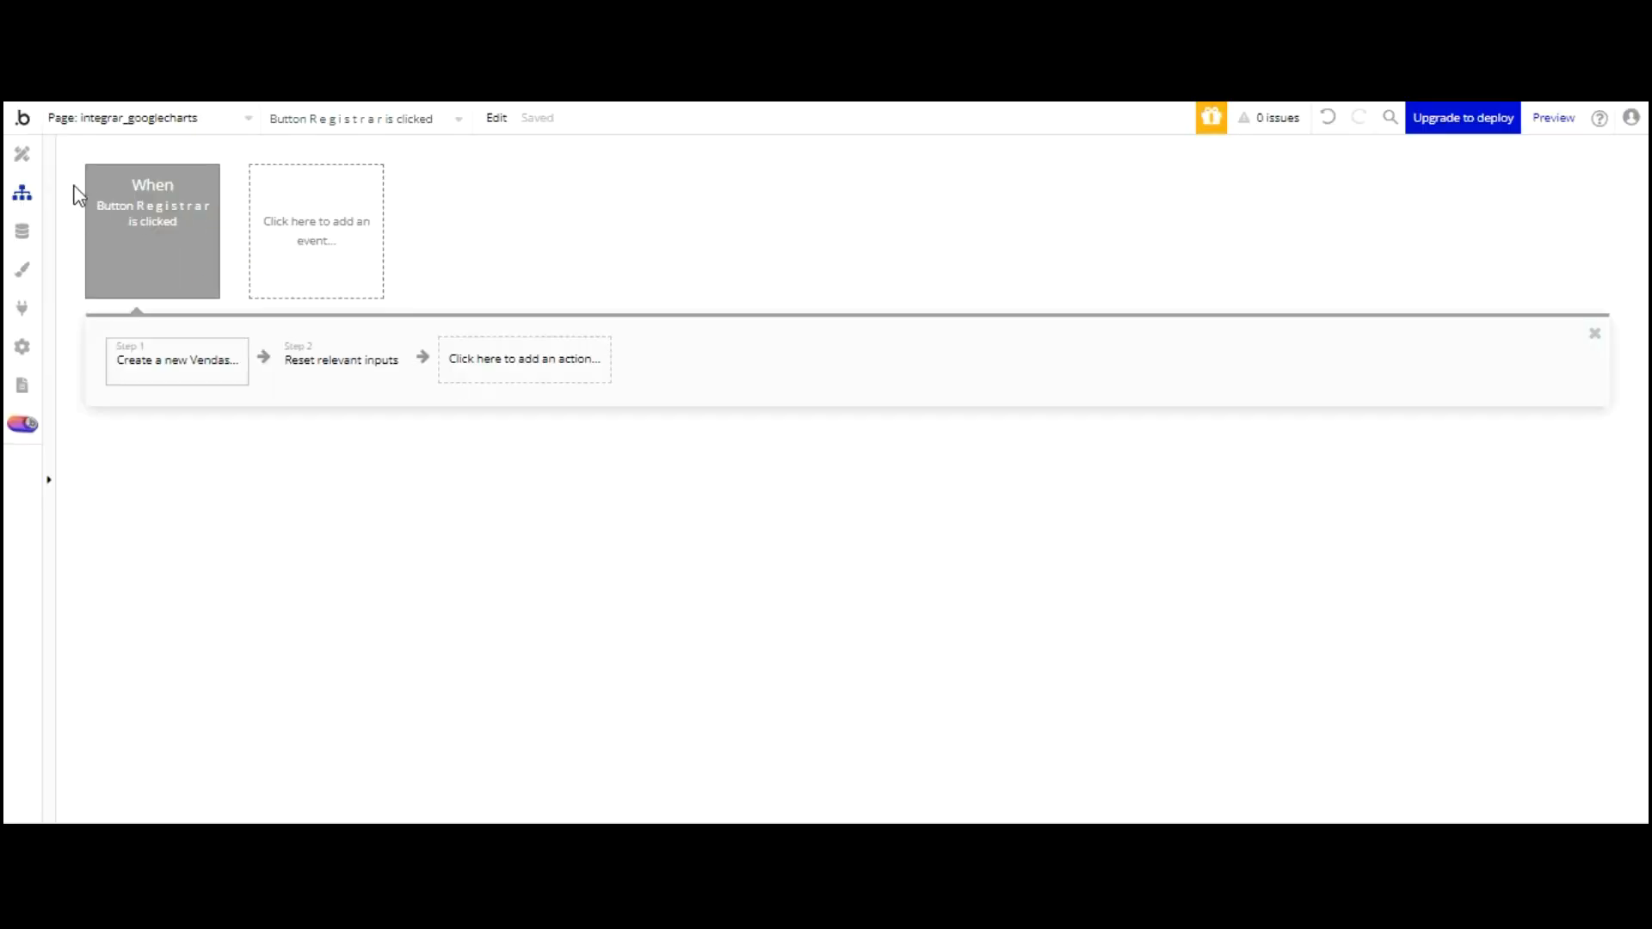
pyautogui.click(22, 232)
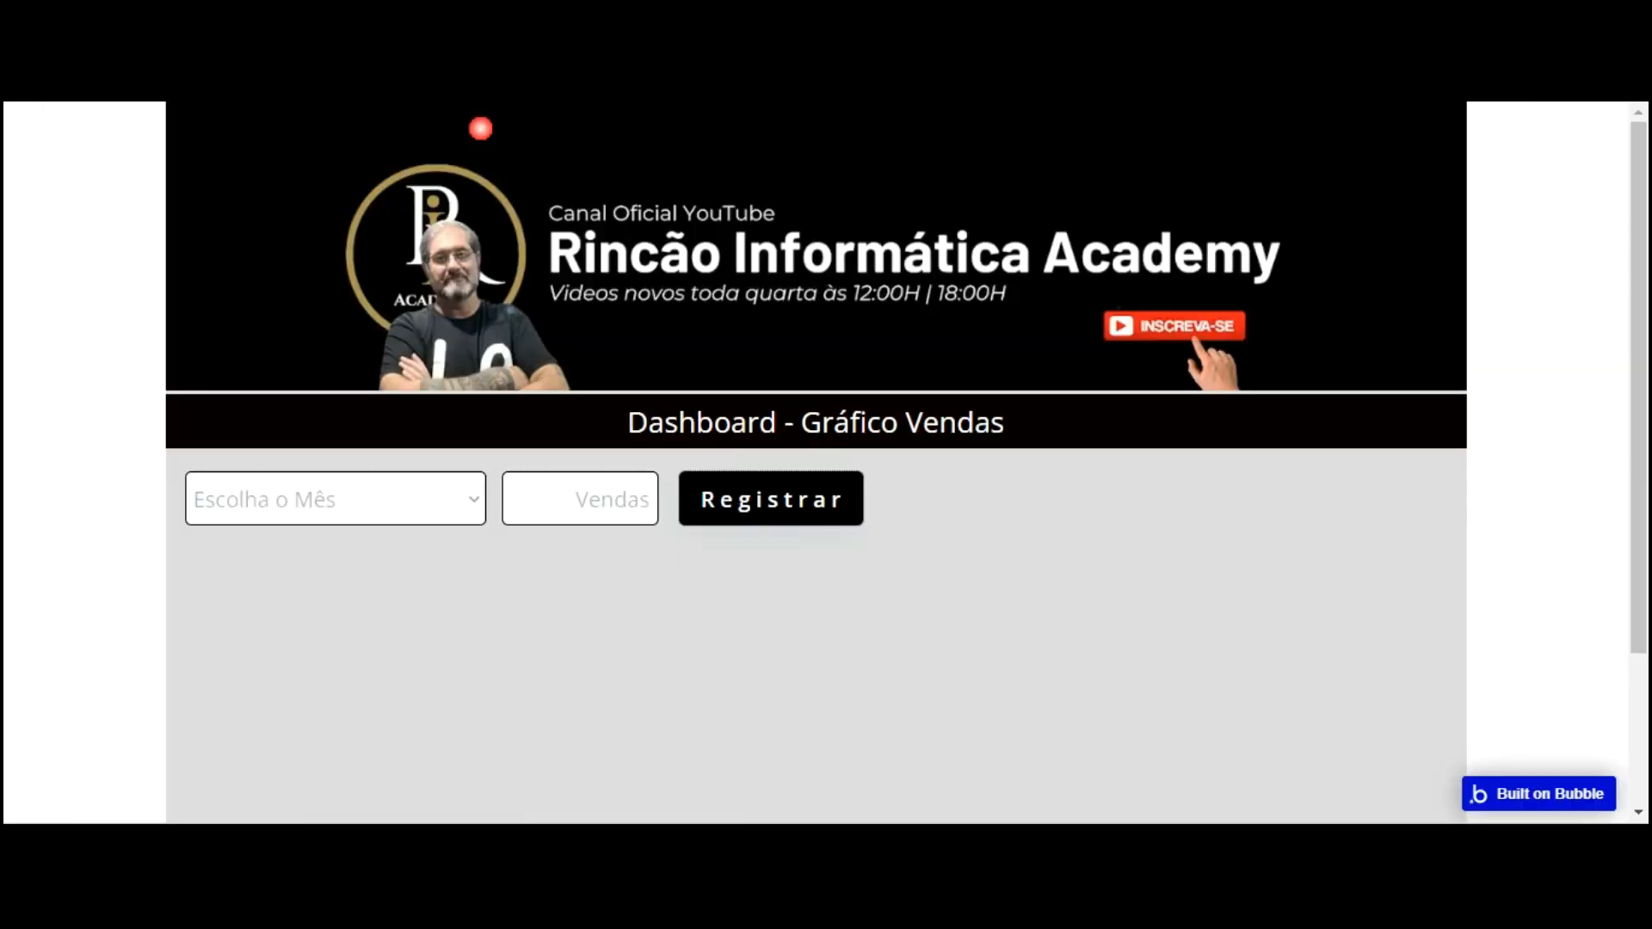
# Register a sale for Abril with the value 200000 in the previewed dashboard
pyautogui.click(373, 516)
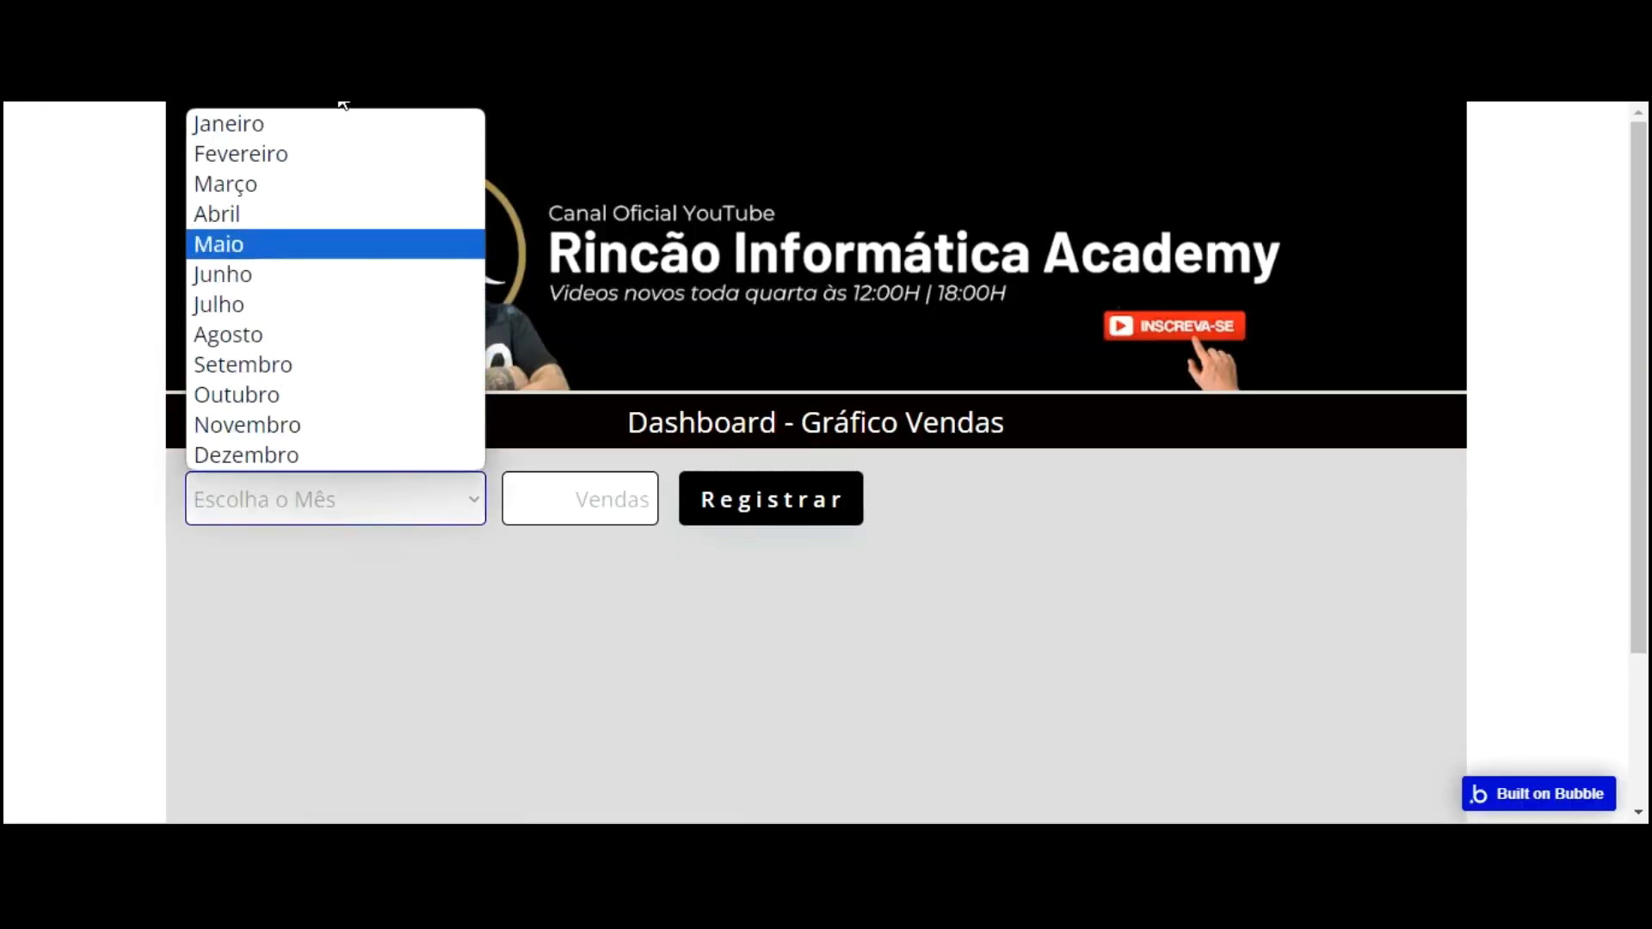
pyautogui.click(258, 214)
pyautogui.click(553, 491)
pyautogui.write('200')
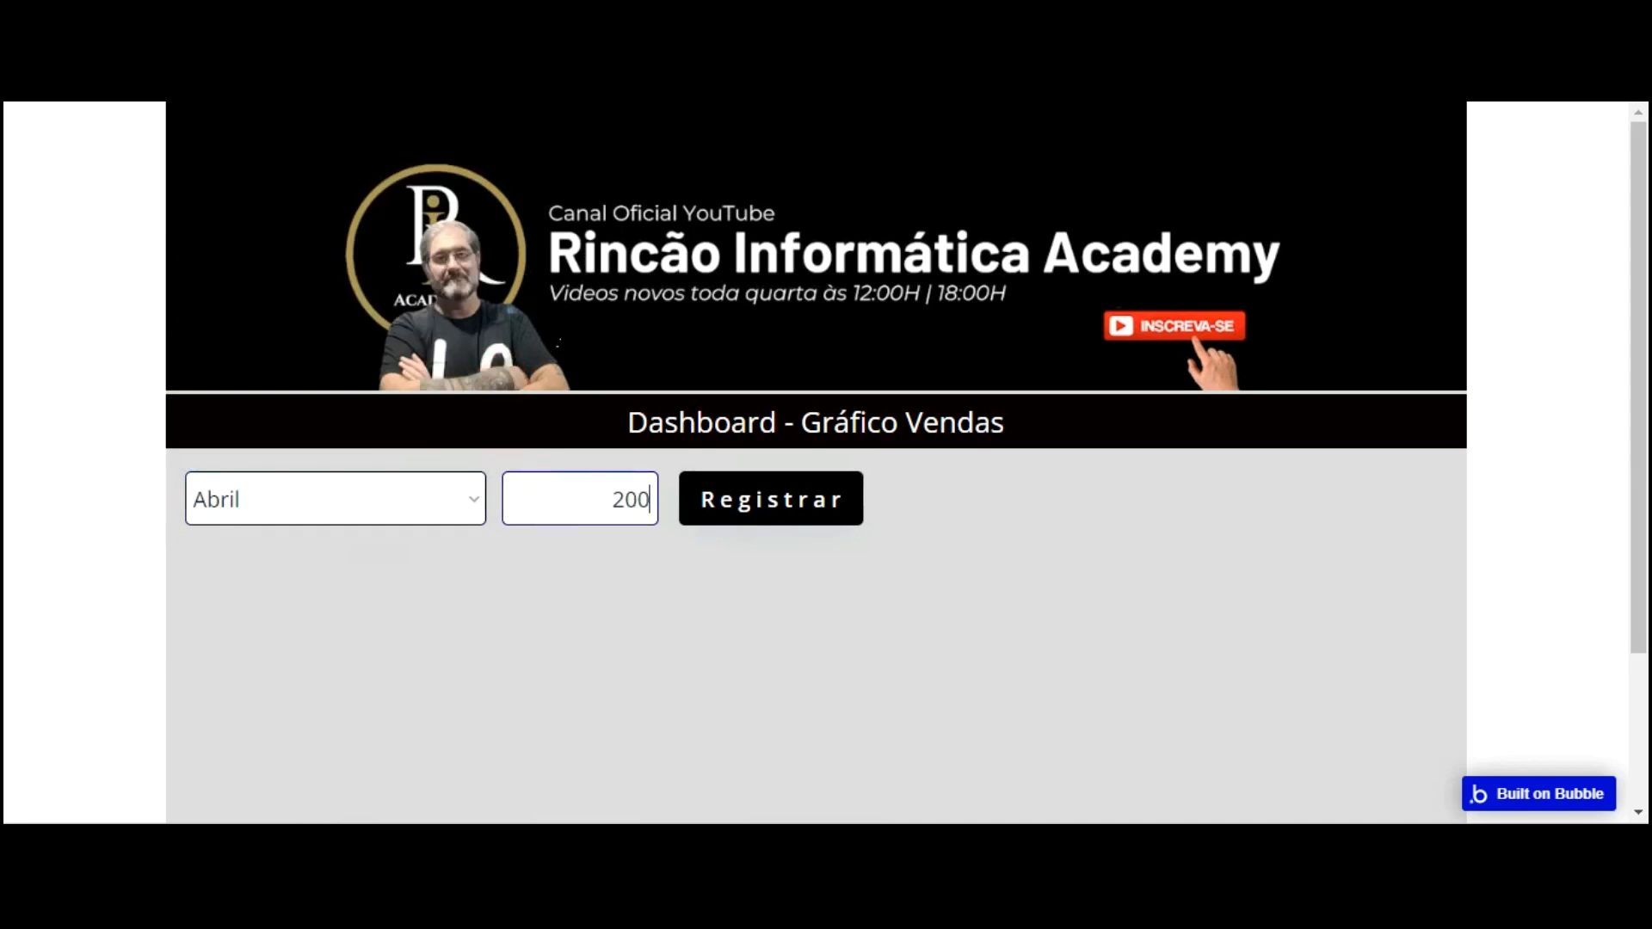
pyautogui.write('000')
pyautogui.click(759, 498)
# Register a sale for Maio with the value 58000
pyautogui.click(405, 496)
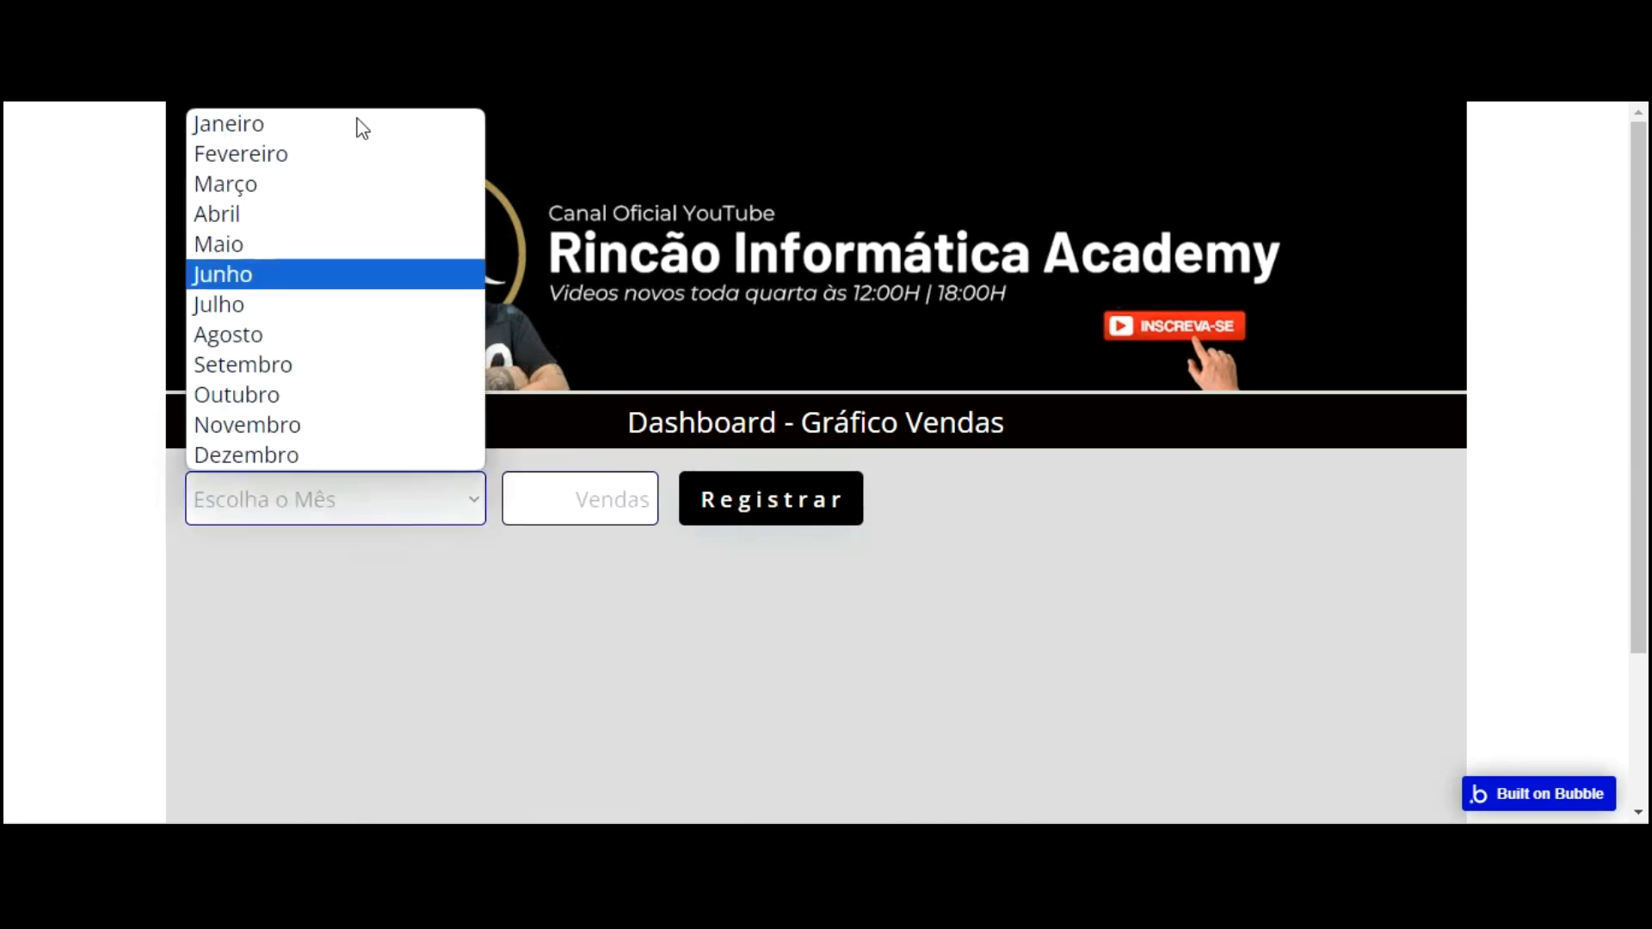
pyautogui.click(351, 244)
pyautogui.press('Tab')
pyautogui.write('5')
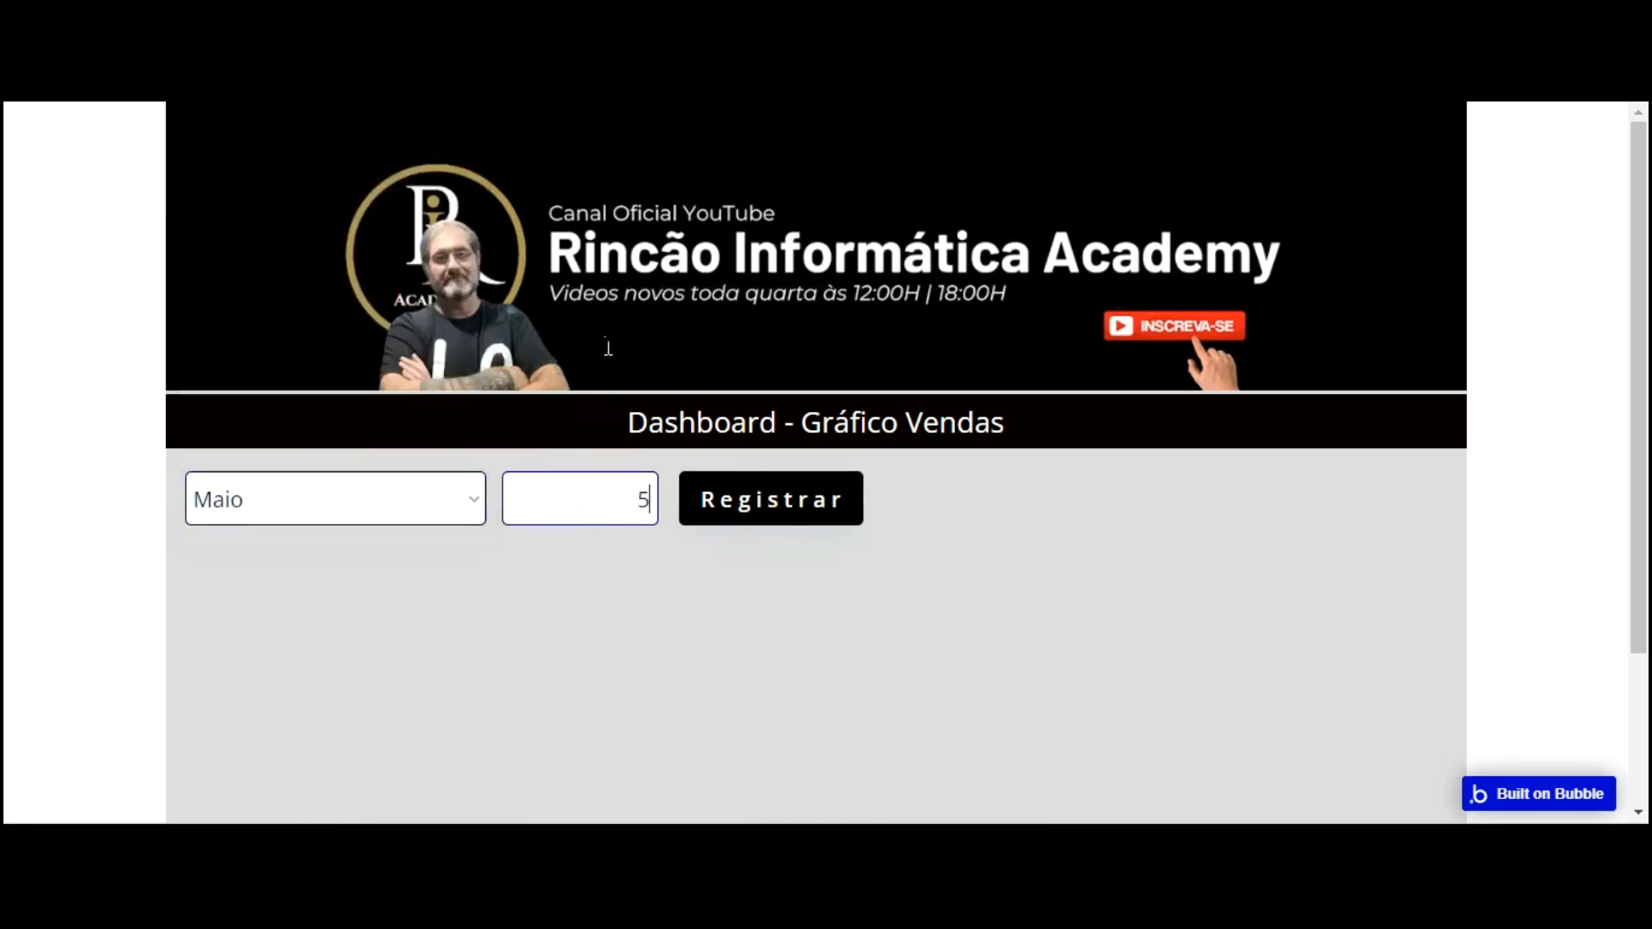
pyautogui.write('8000')
pyautogui.click(741, 499)
# Register a sale for Junho with the value 180000
pyautogui.click(384, 492)
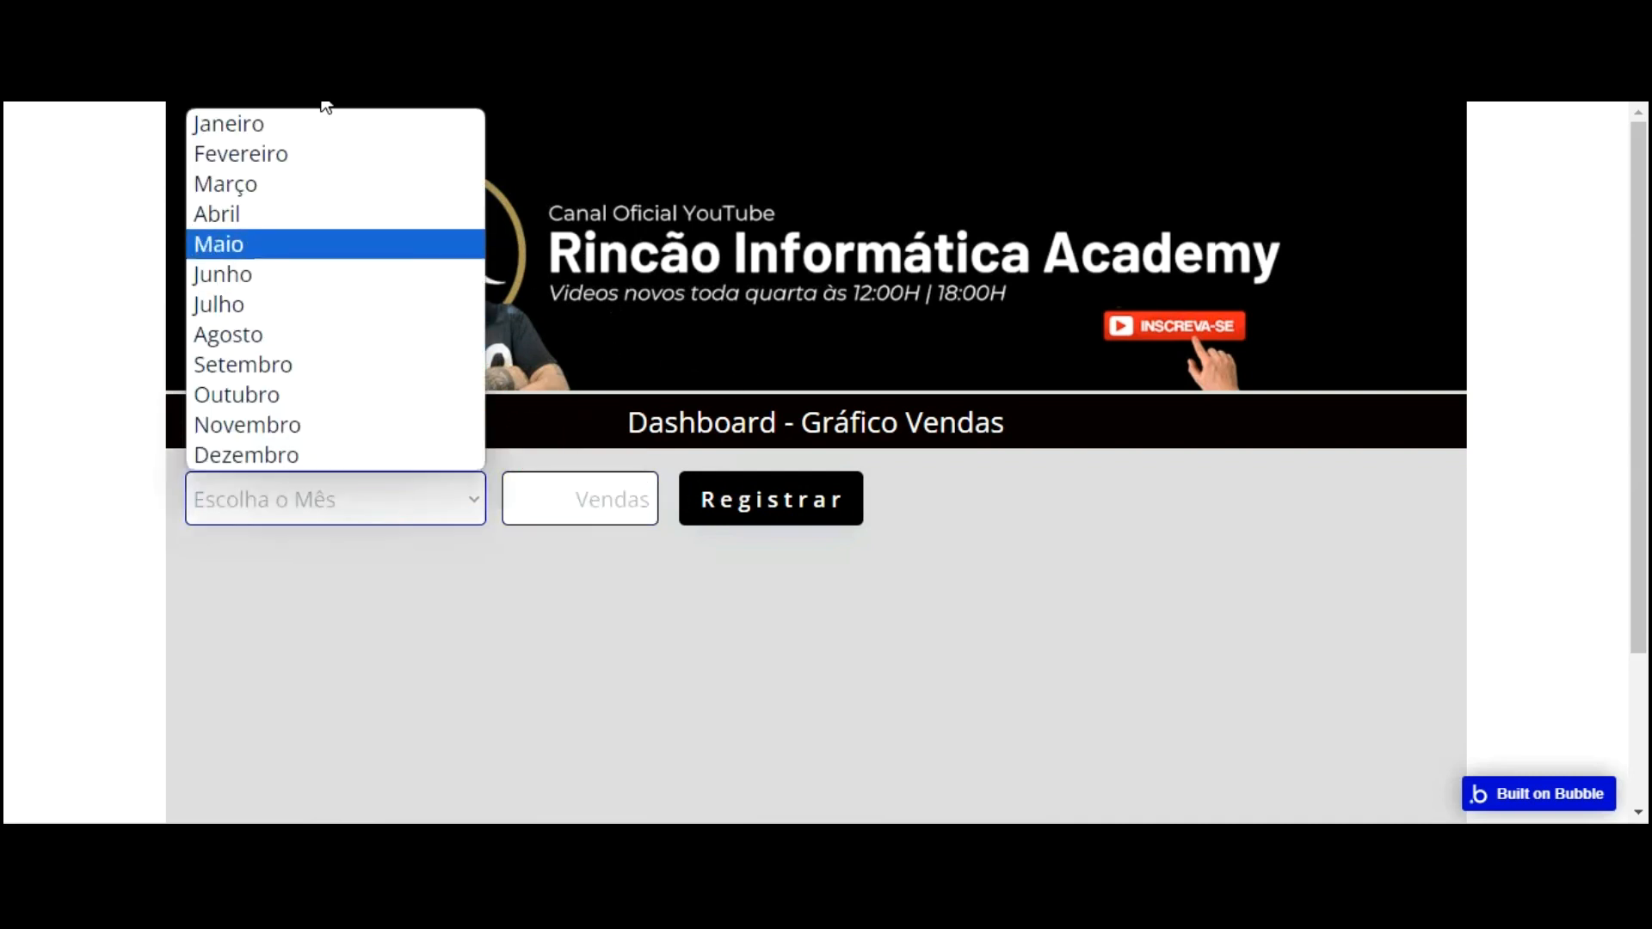
pyautogui.click(344, 273)
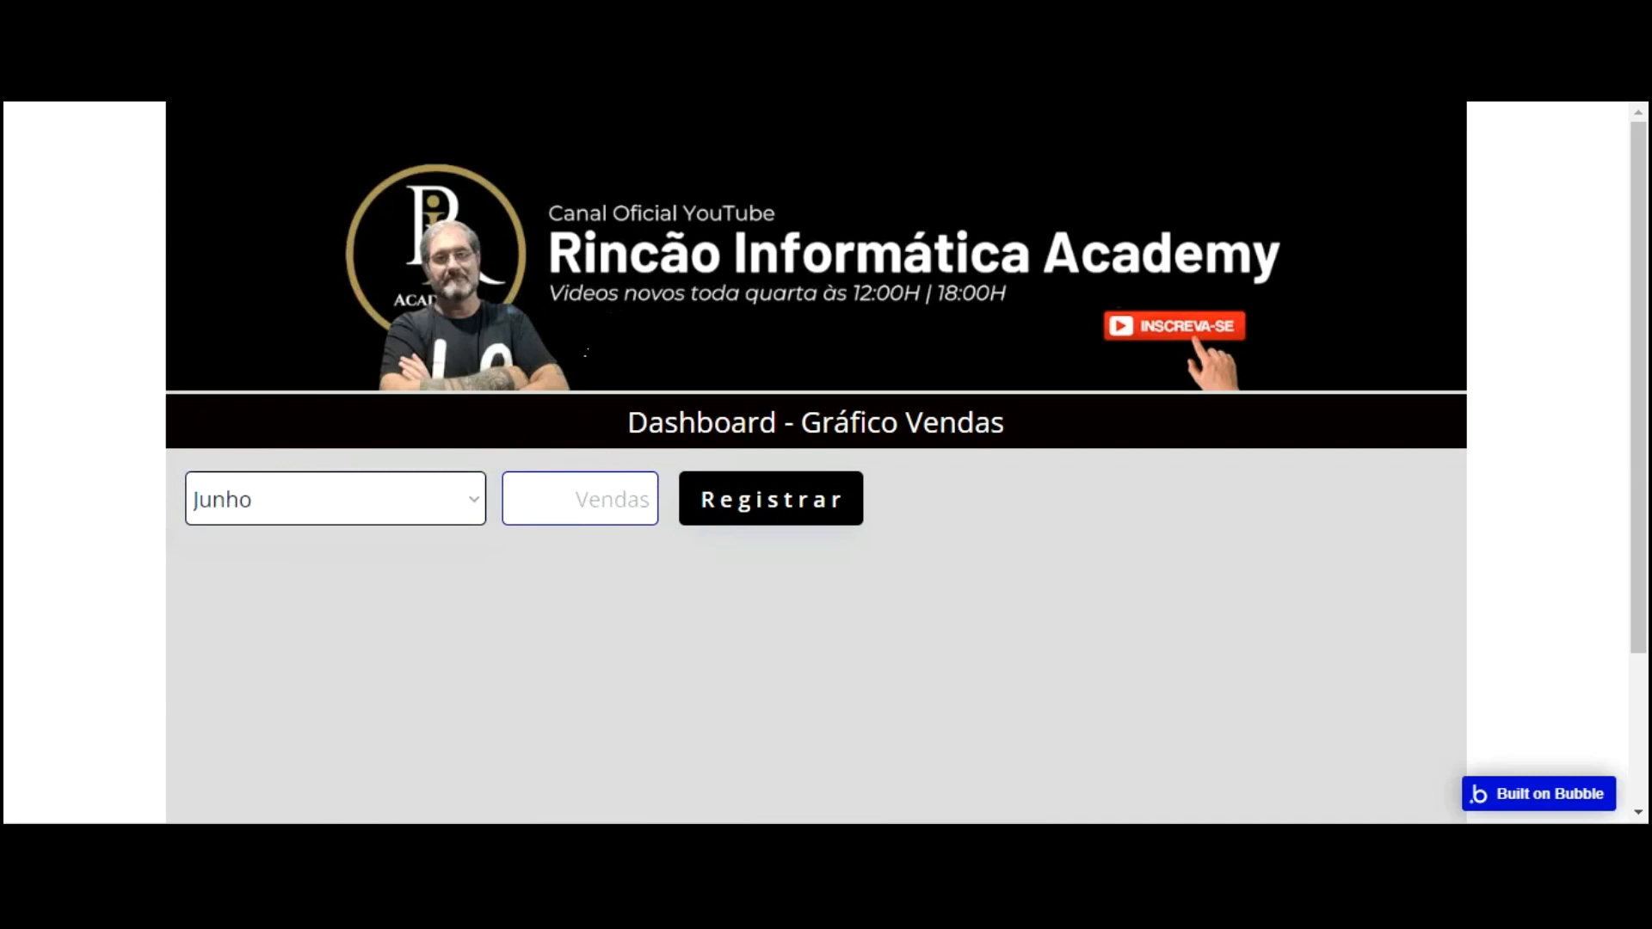
pyautogui.write('180000')
pyautogui.click(623, 388)
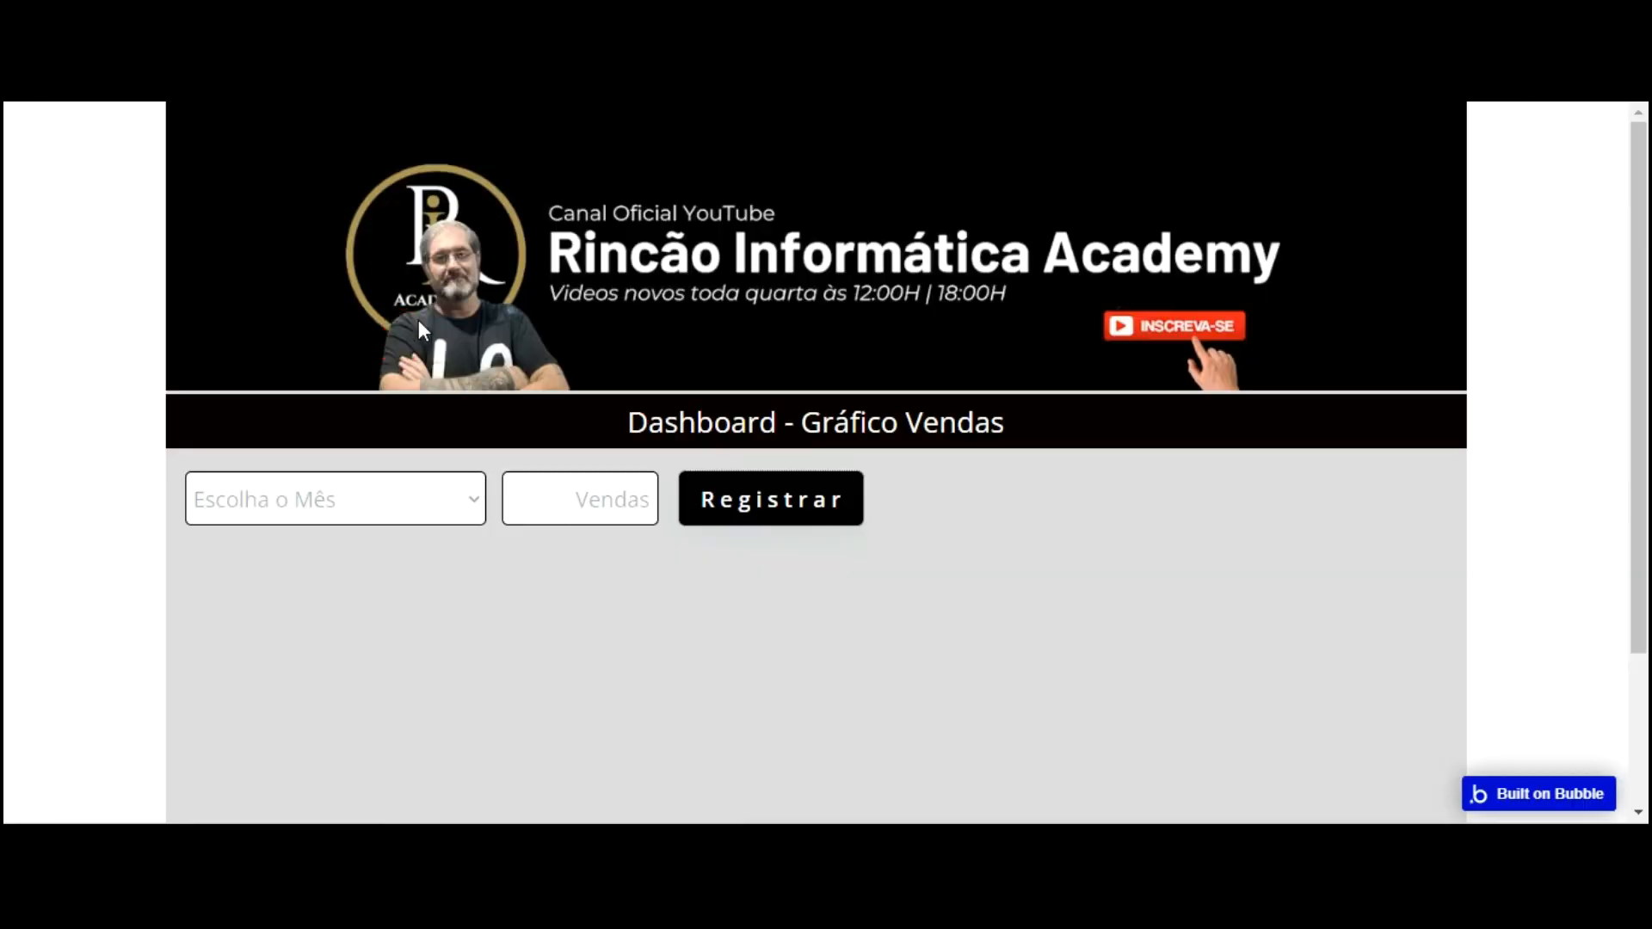
# Change the chosen month from Agosto to Junho and register a sales value of 490000
pyautogui.click(427, 486)
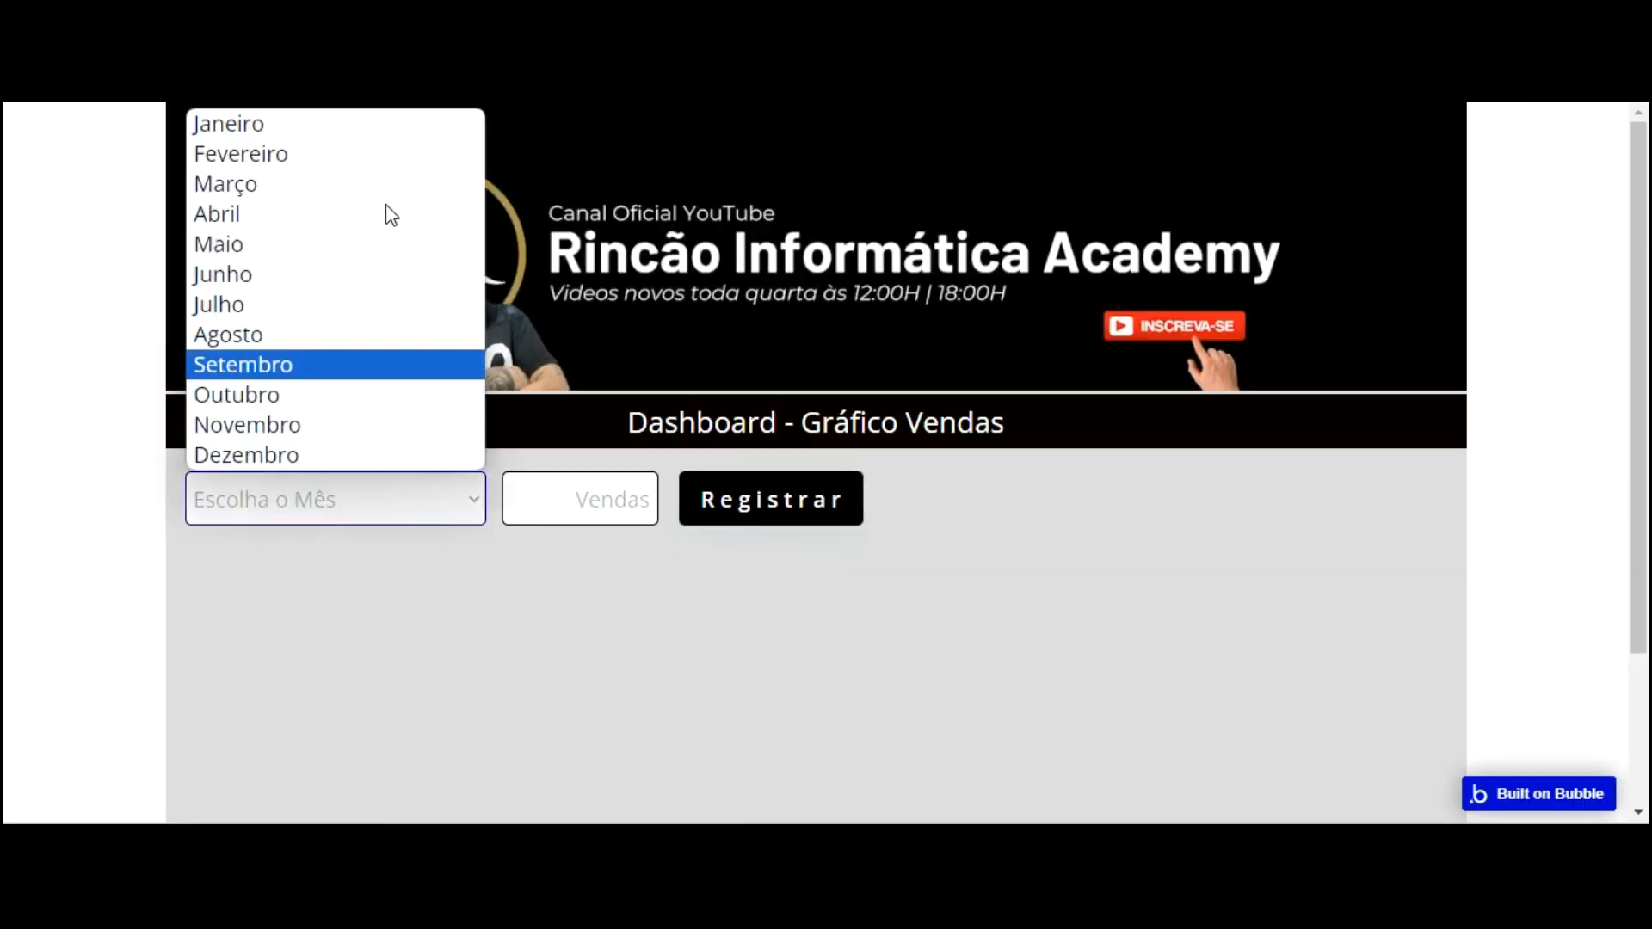
pyautogui.click(387, 335)
pyautogui.click(387, 499)
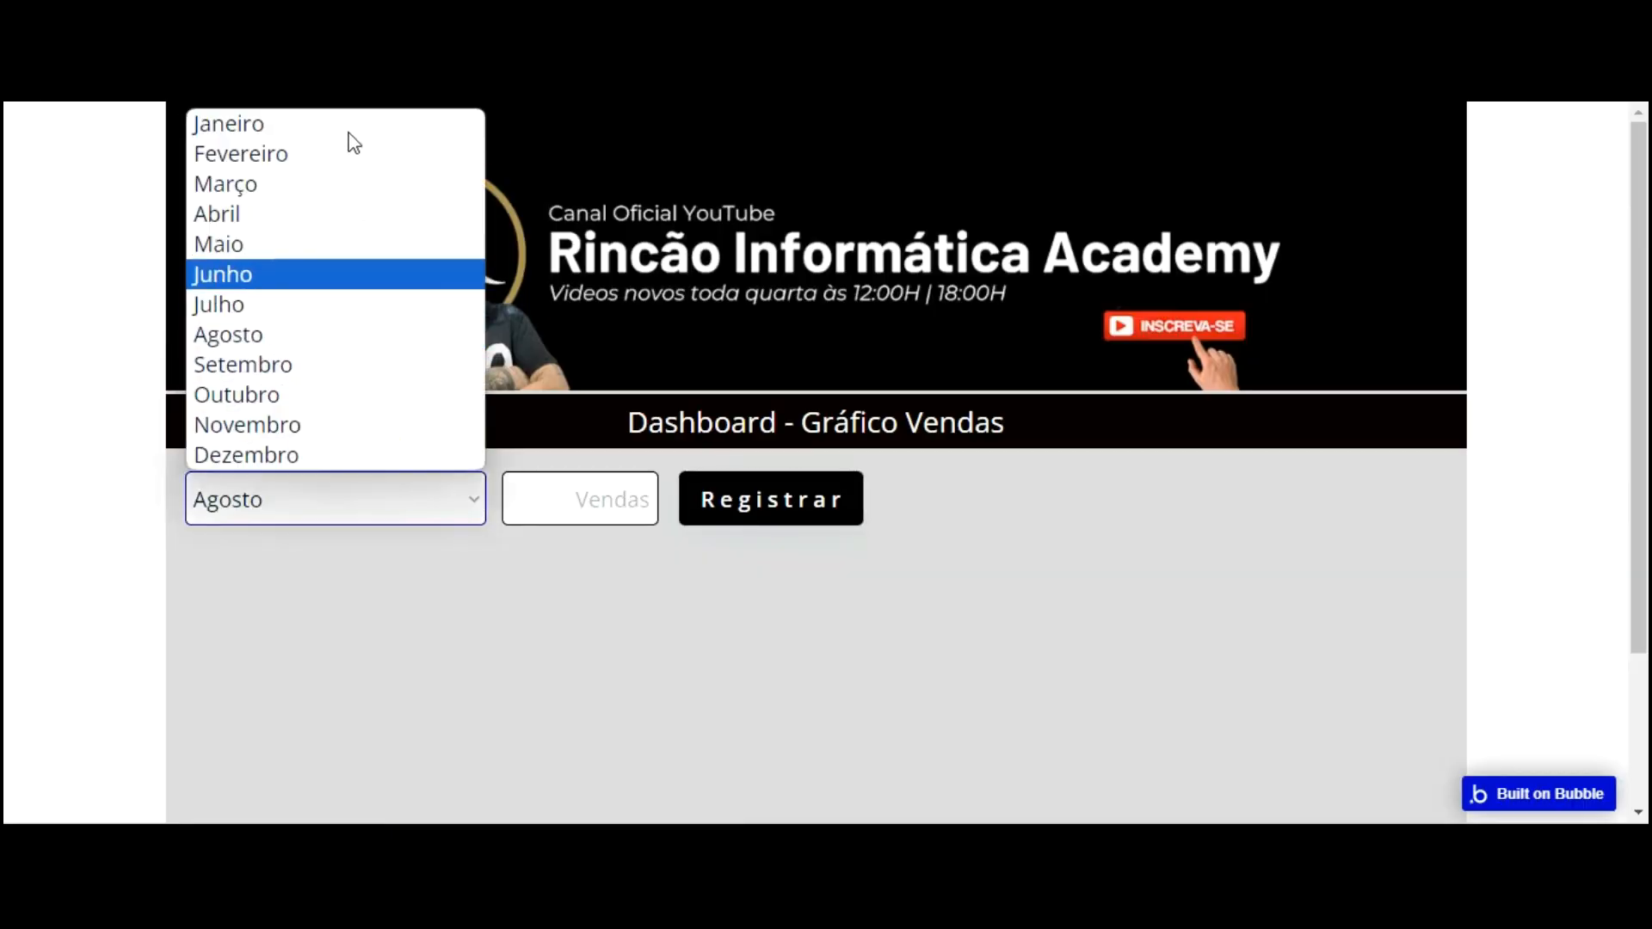
pyautogui.click(349, 275)
pyautogui.click(565, 512)
pyautogui.write('490000')
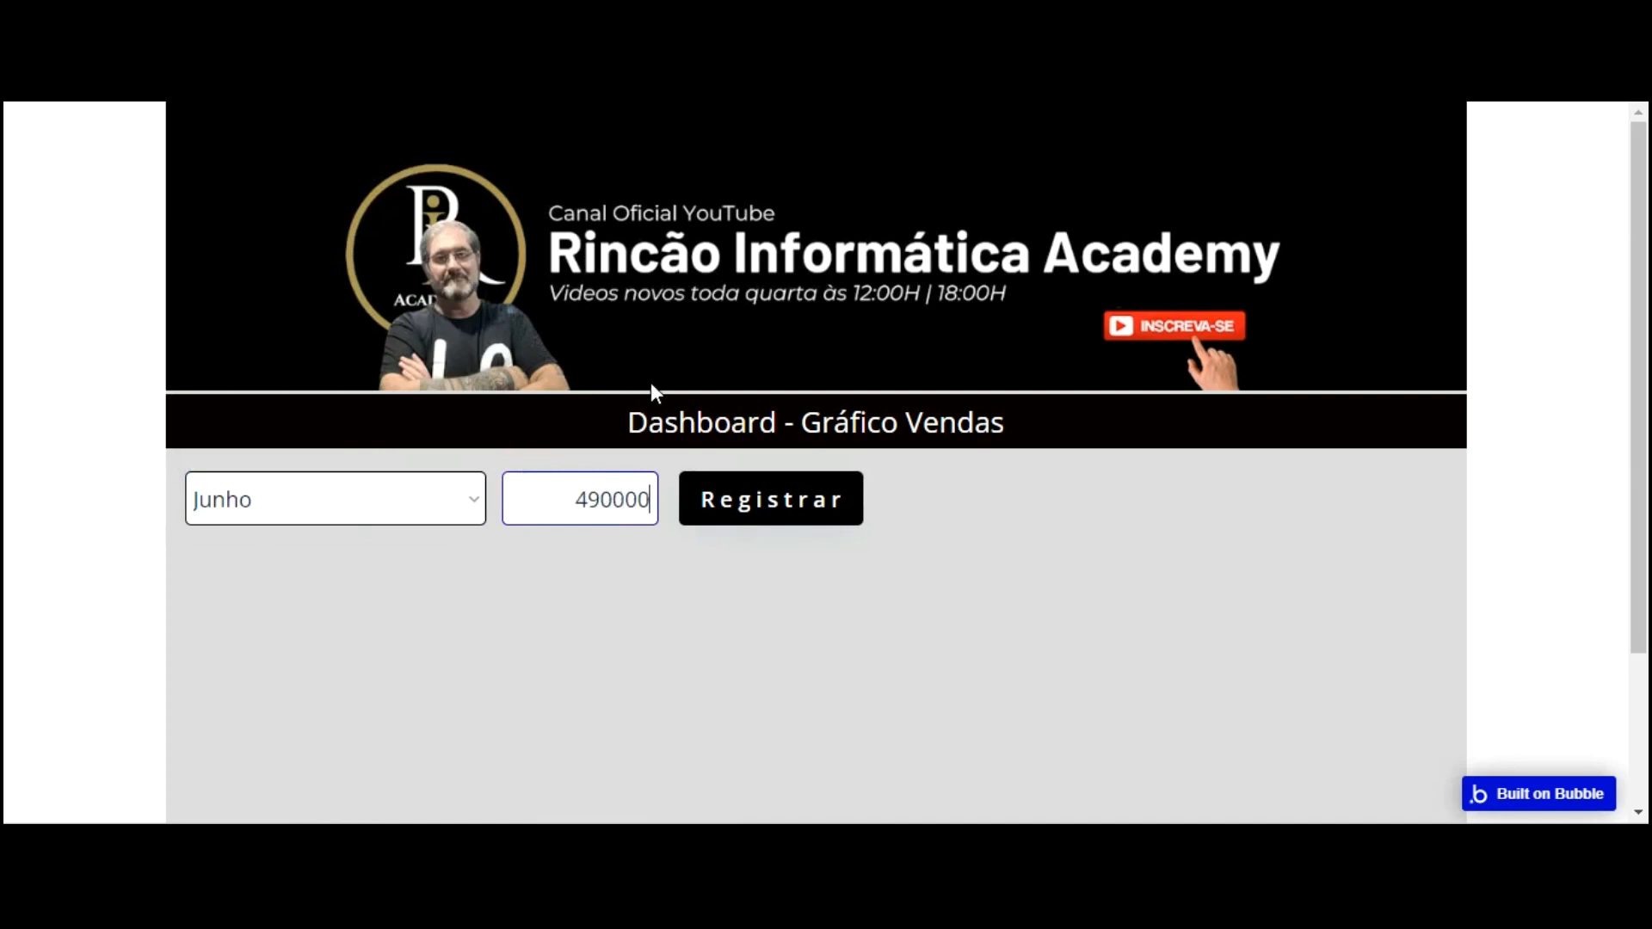
pyautogui.press('Return')
# Choose a month for the following record and register a sales value of 165000
pyautogui.click(413, 508)
pyautogui.press('Up')
pyautogui.press('Up')
pyautogui.press('Return')
pyautogui.press('Tab')
pyautogui.write('165000')
pyautogui.press('Return')
# Register a sale for Setembro with the value 350000
pyautogui.click(435, 495)
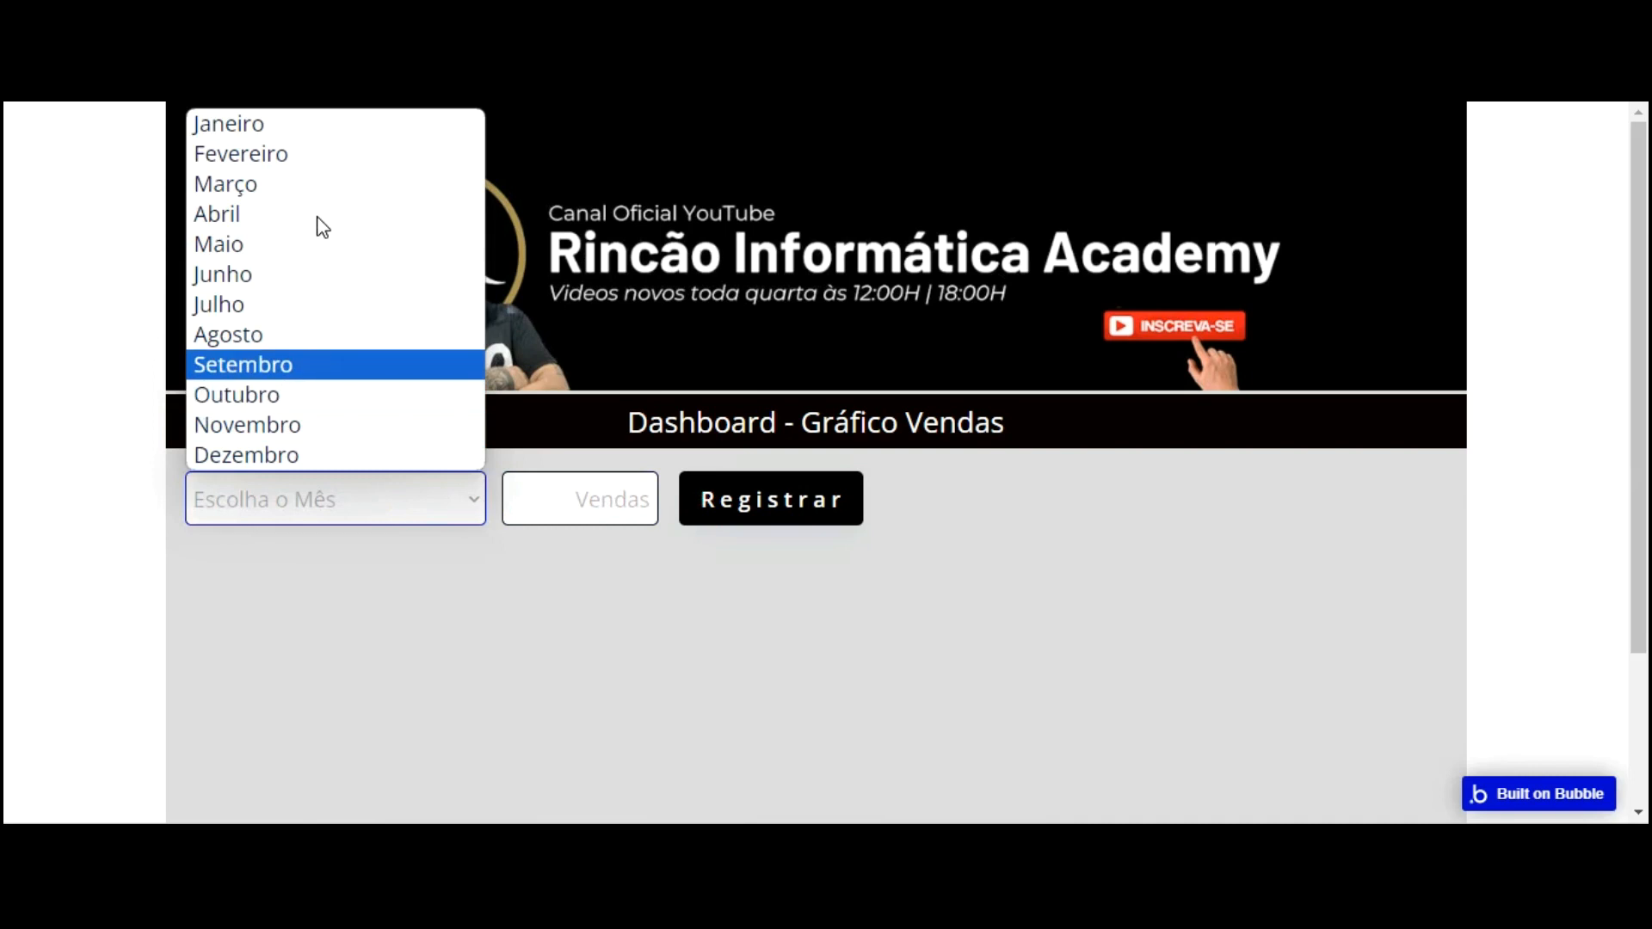
pyautogui.press('Return')
pyautogui.click(571, 496)
pyautogui.write('350000')
pyautogui.click(751, 495)
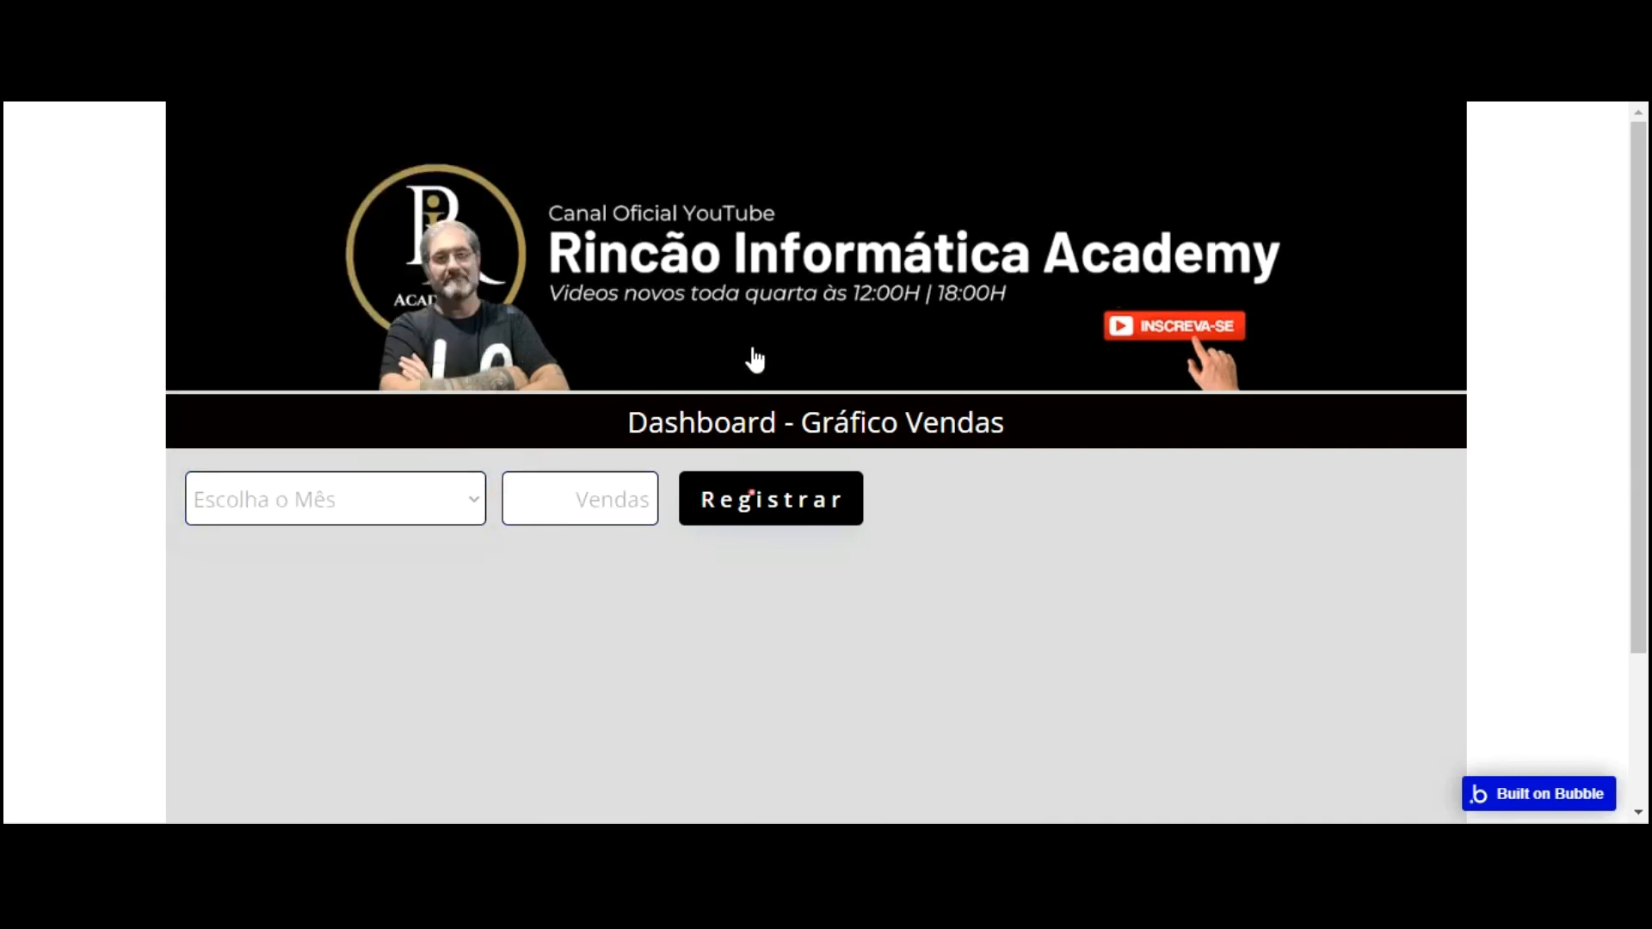
# Go through the months offered in the Escolha o Mês dropdown
pyautogui.click(435, 497)
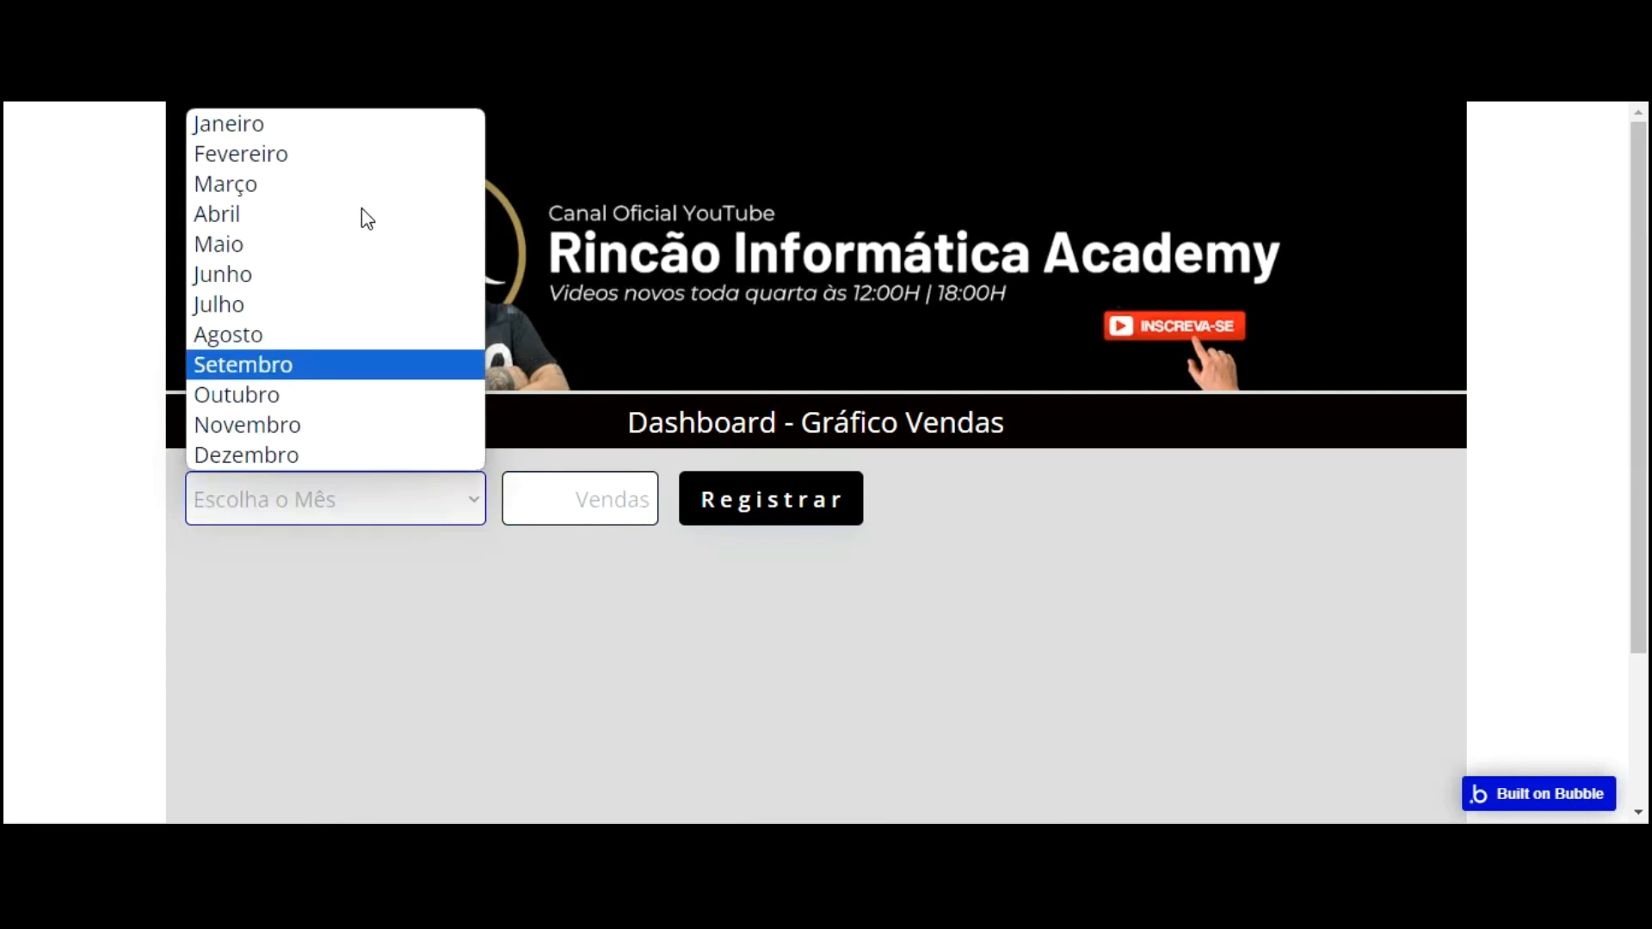
pyautogui.press('Down')
pyautogui.press('Down')
pyautogui.press('Down')
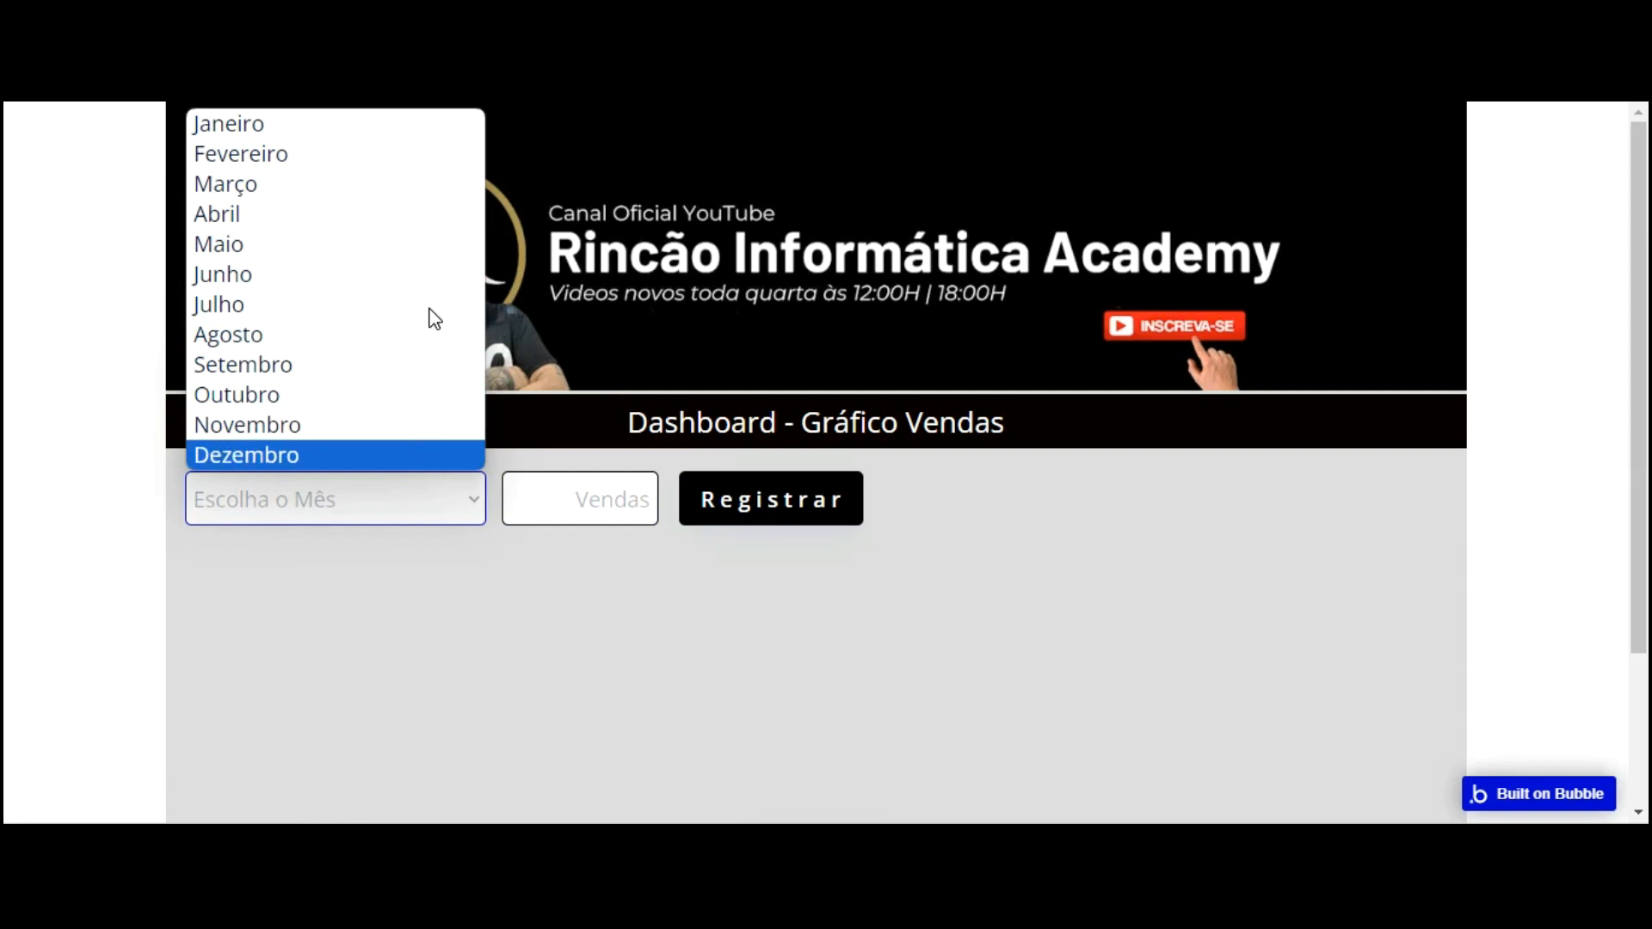
pyautogui.press('Up')
pyautogui.press('Up')
pyautogui.press('Up')
pyautogui.press('Up')
pyautogui.press('Up')
pyautogui.press('Up')
pyautogui.press('Up')
pyautogui.press('Up')
pyautogui.press('Up')
pyautogui.press('Up')
pyautogui.press('Up')
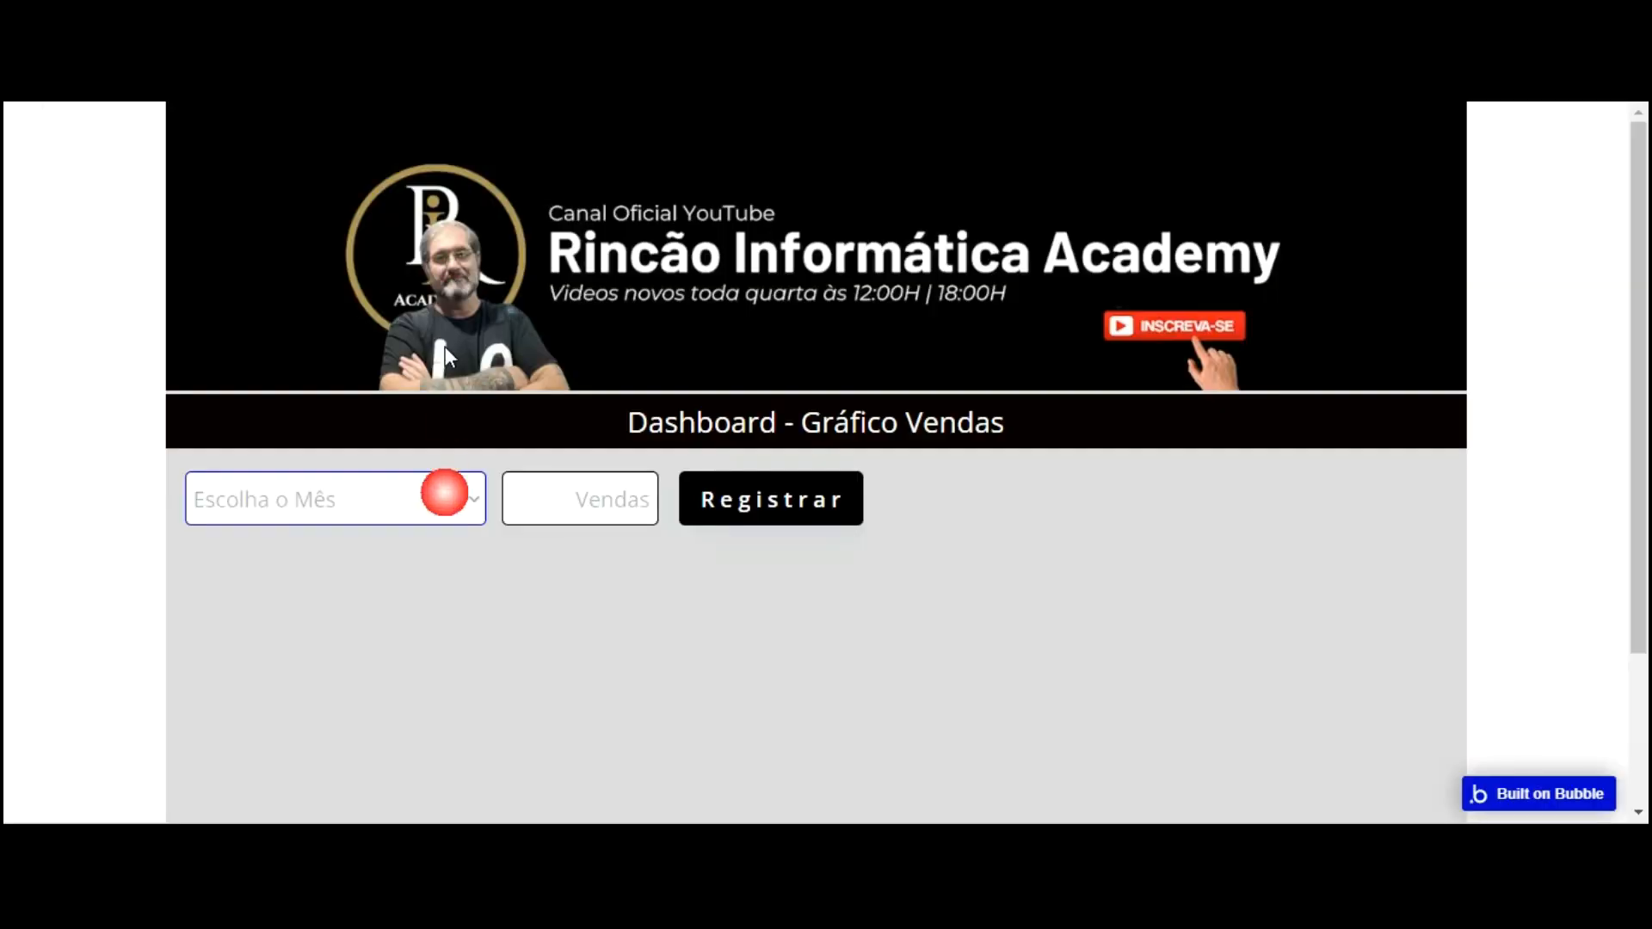
# Register a sale for Outubro with the value 145000
pyautogui.click(444, 492)
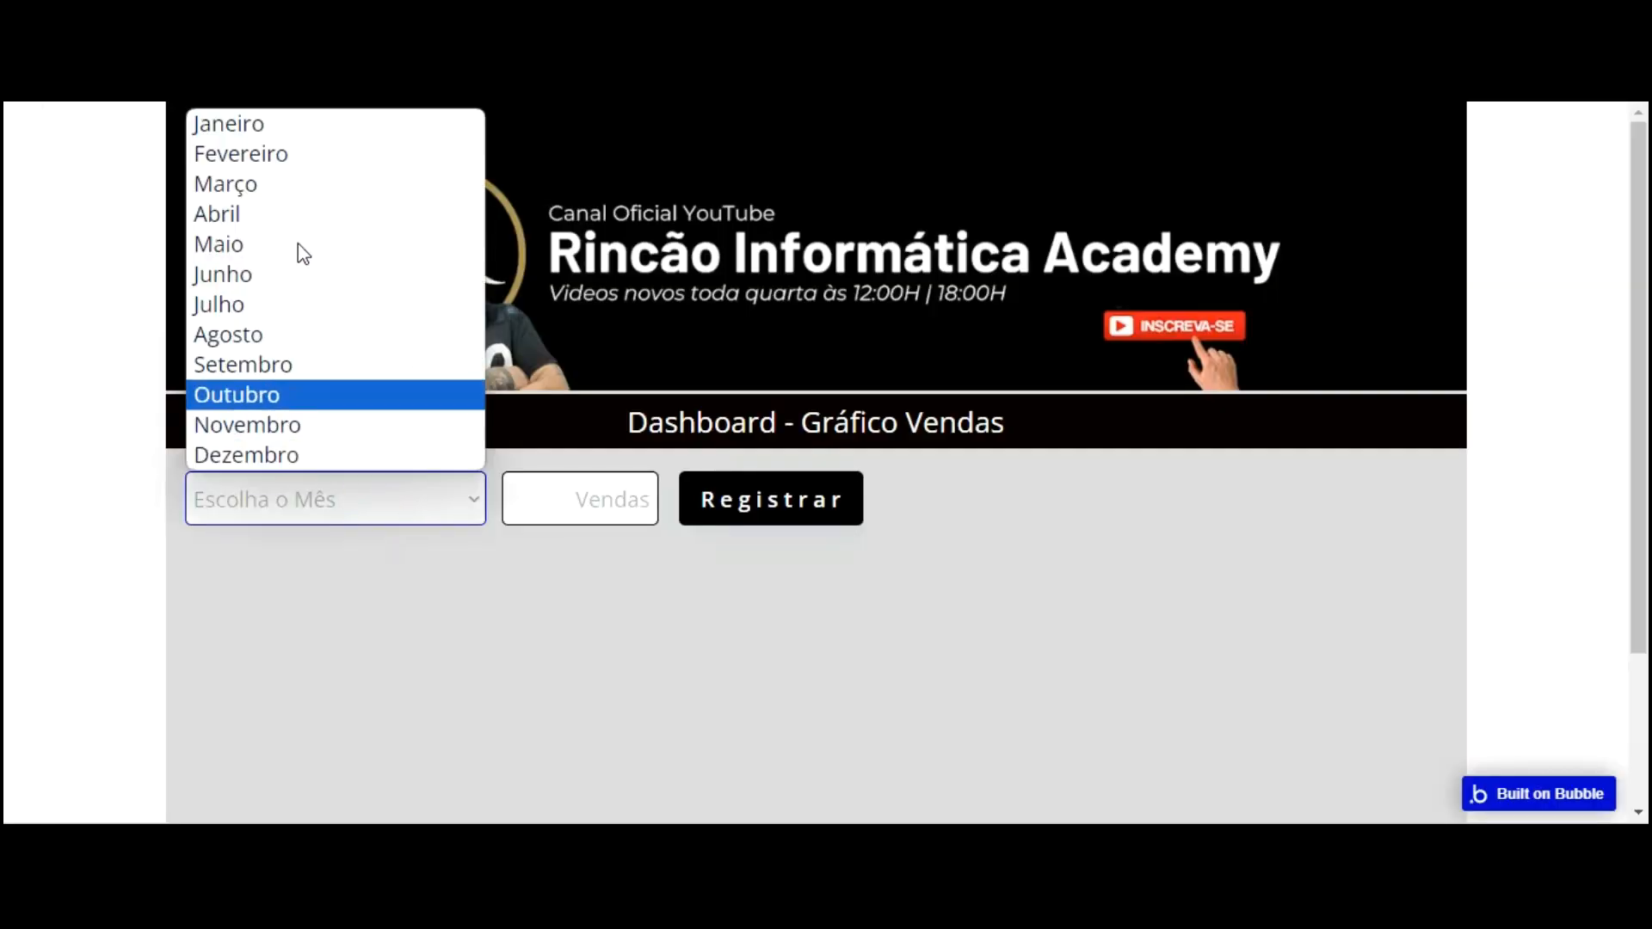
pyautogui.click(431, 394)
pyautogui.click(567, 498)
pyautogui.write('1')
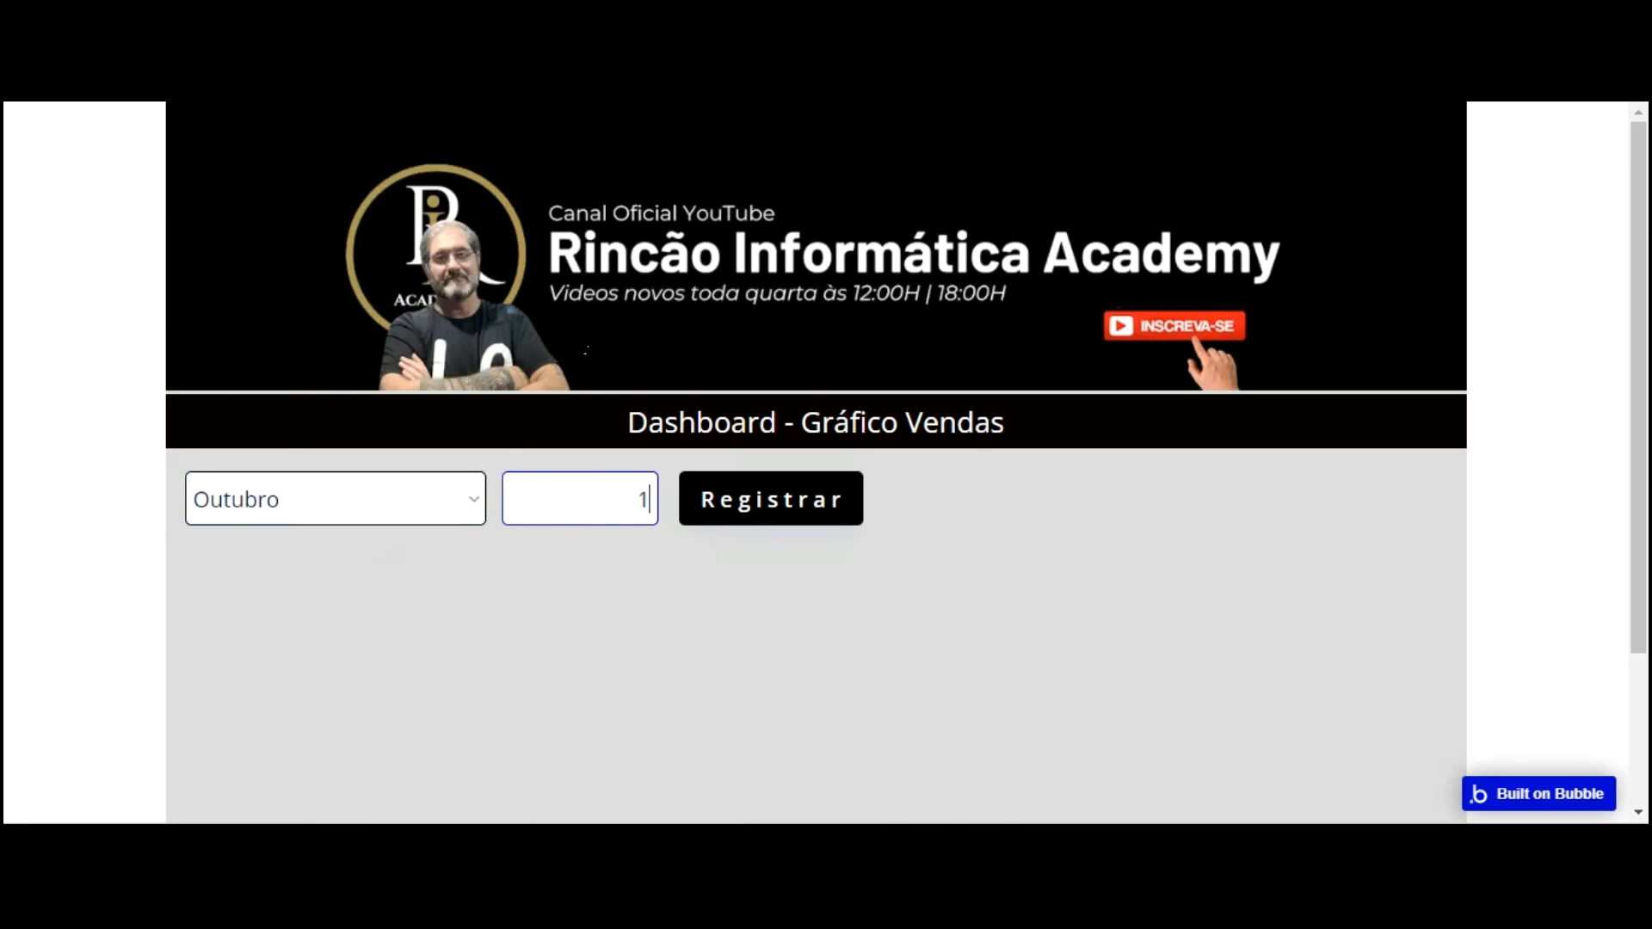
pyautogui.write('45000')
pyautogui.click(734, 504)
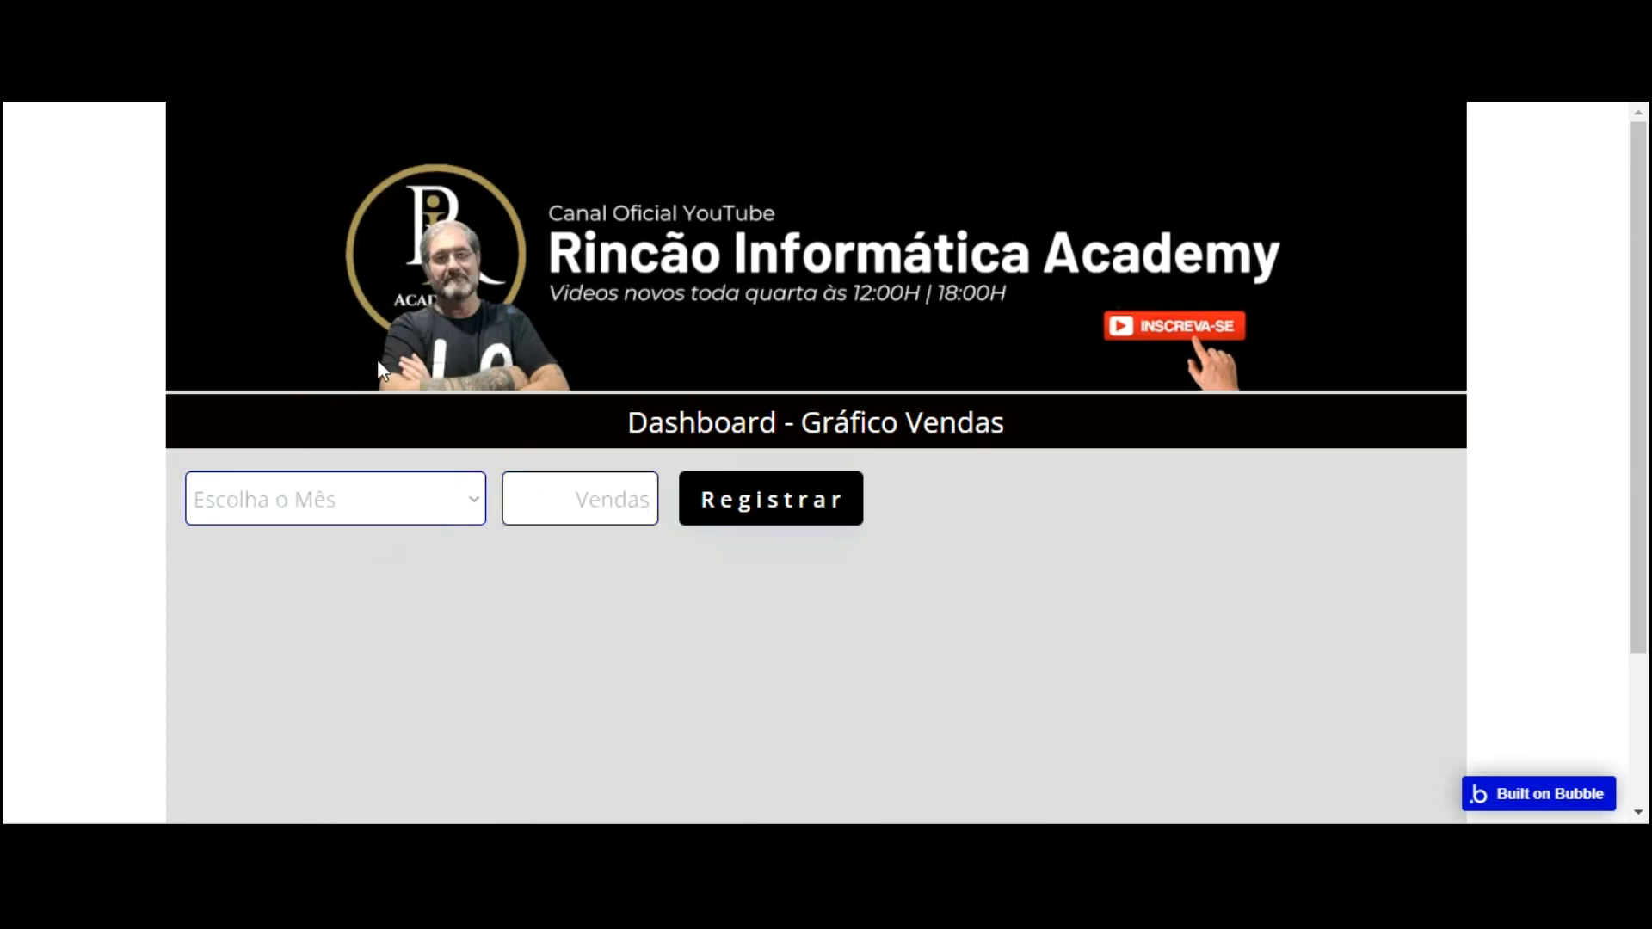
# Register a sale for Novembro with the value 85000
pyautogui.click(373, 508)
pyautogui.click(328, 426)
pyautogui.click(549, 501)
pyautogui.write('85000')
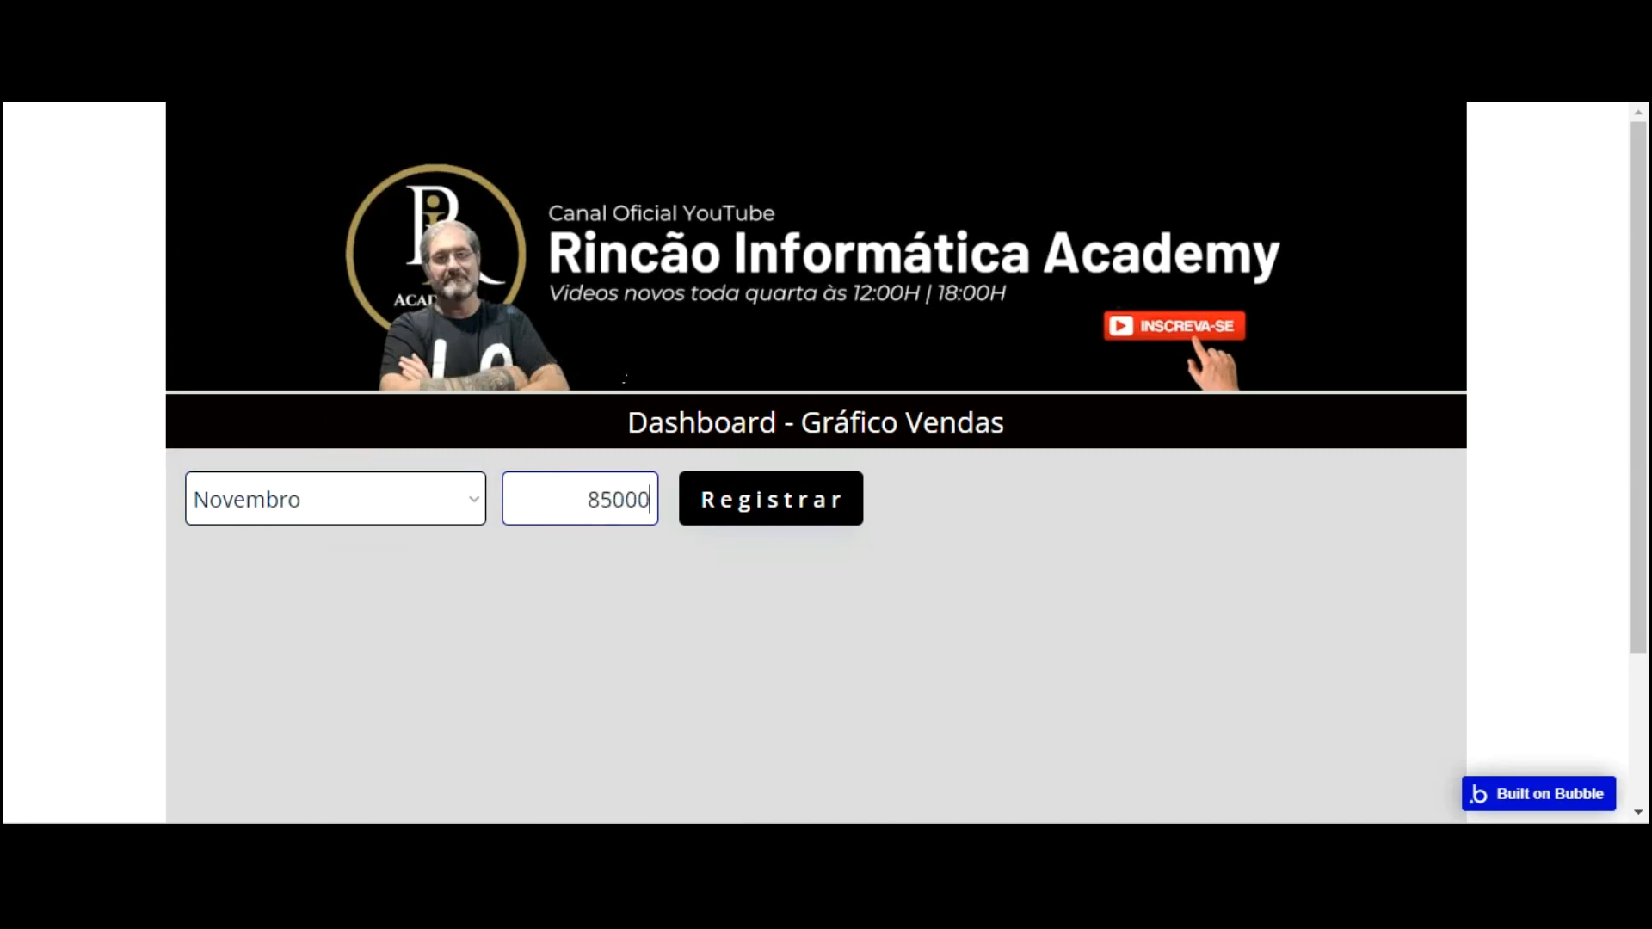
pyautogui.click(748, 500)
# Register a sale for Dezembro with the value 369000
pyautogui.click(373, 499)
pyautogui.click(338, 460)
pyautogui.click(550, 495)
pyautogui.write('369000')
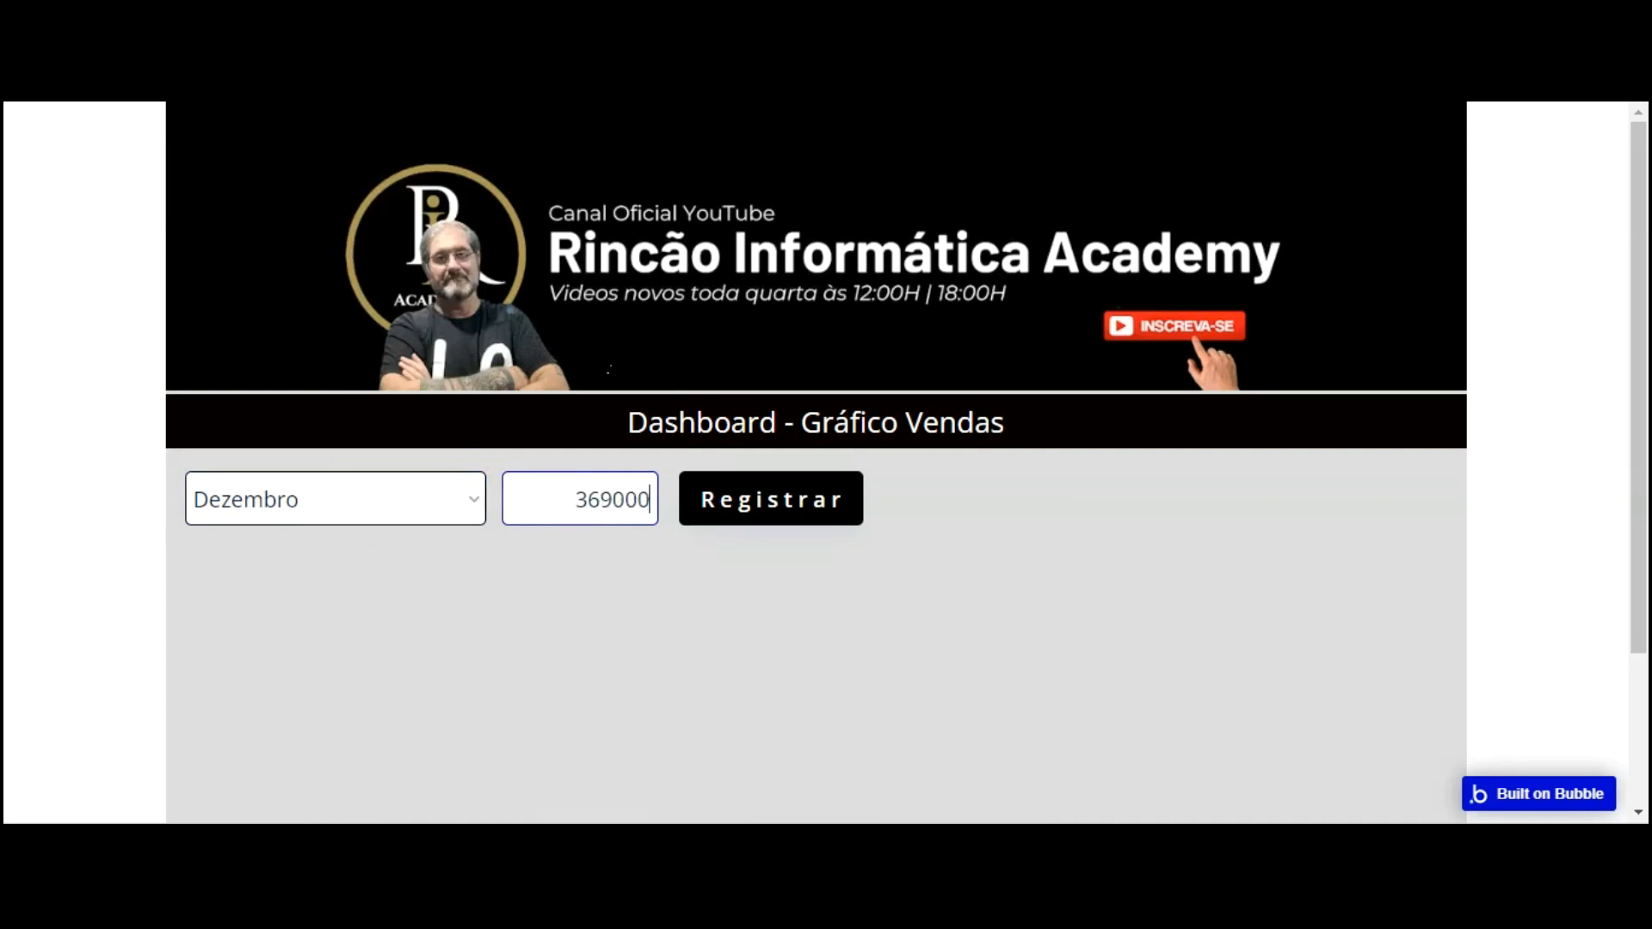
pyautogui.click(738, 499)
# Switch to the Google Charts site and browse the chart types in its Chart Gallery
pyautogui.click(553, 86)
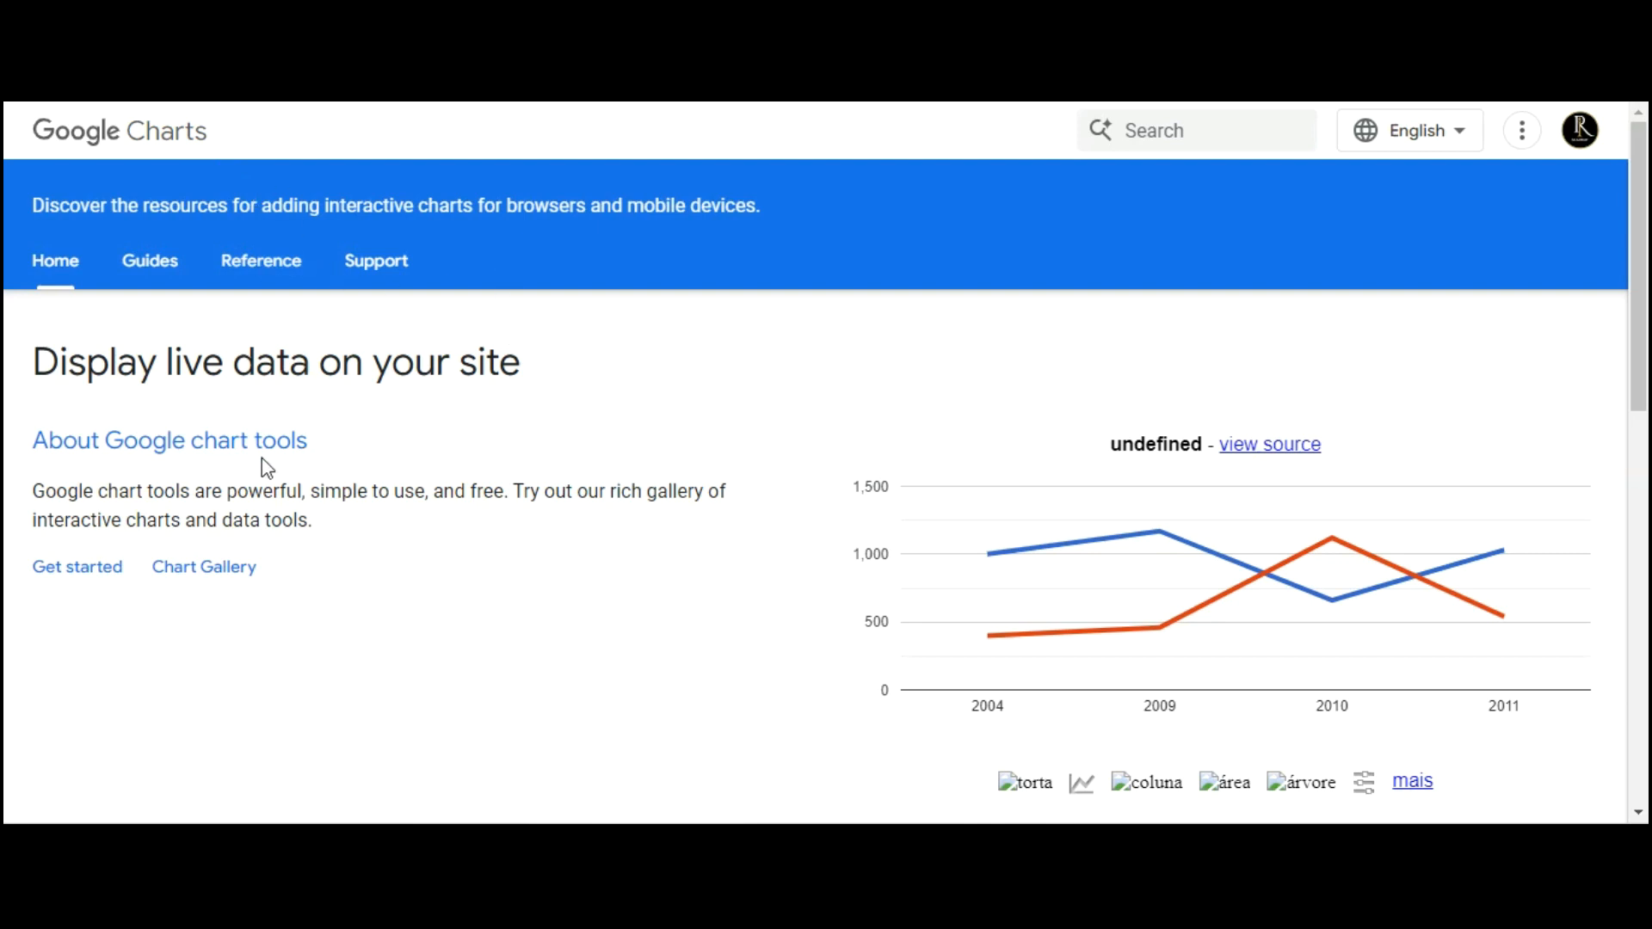
pyautogui.click(177, 566)
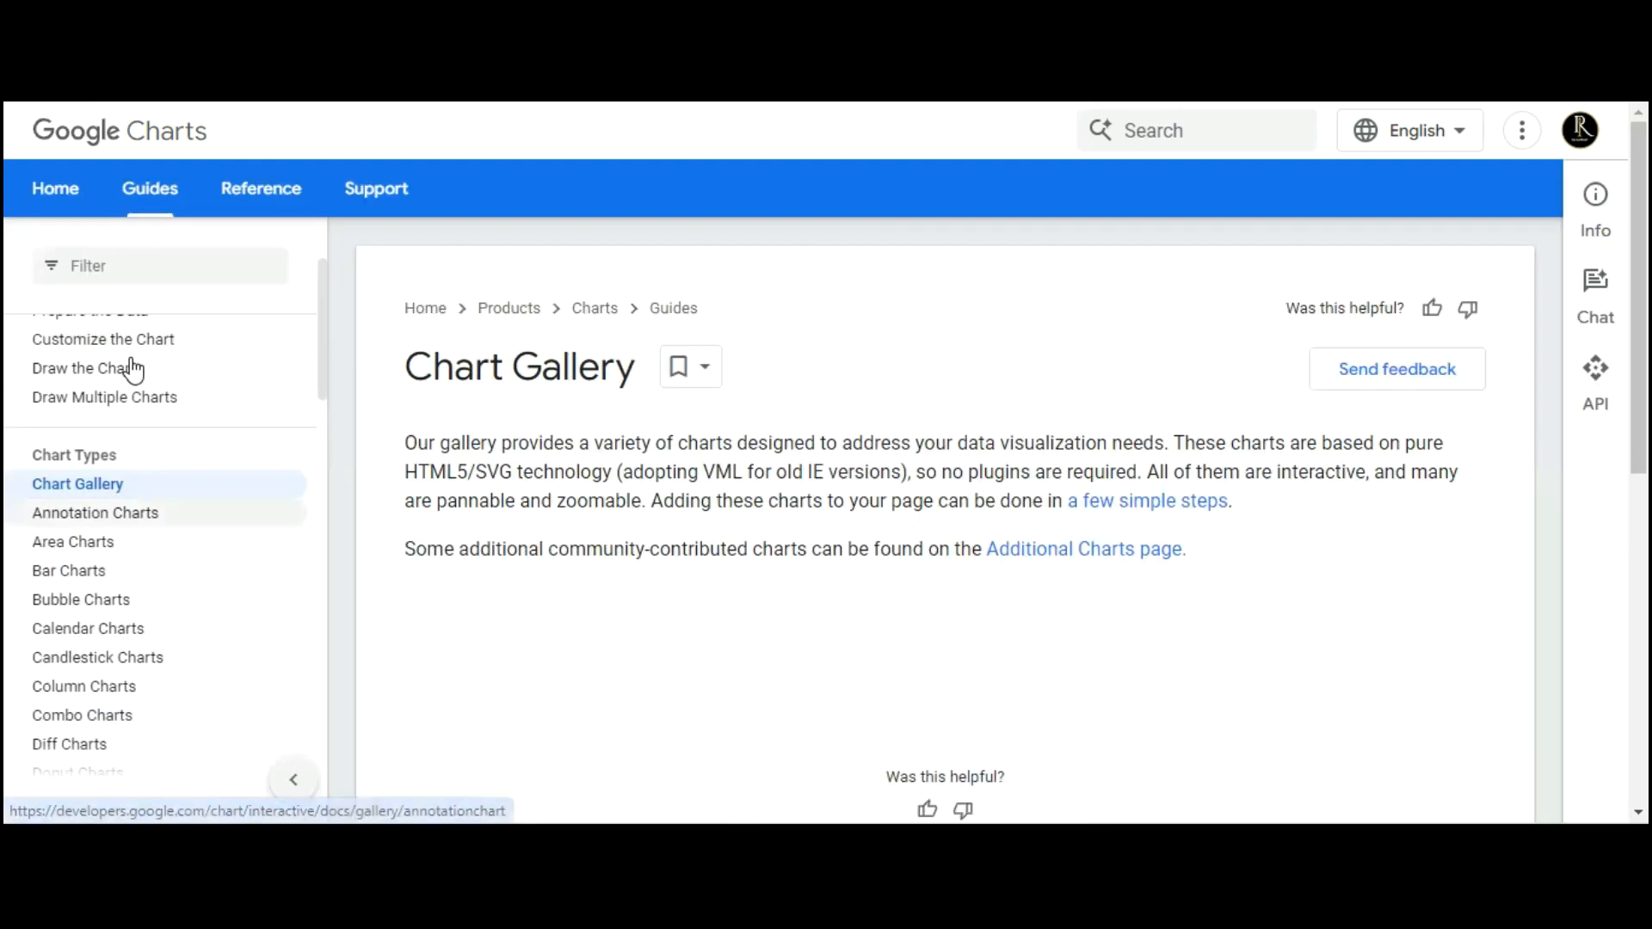
pyautogui.scroll(-2, 147, 387)
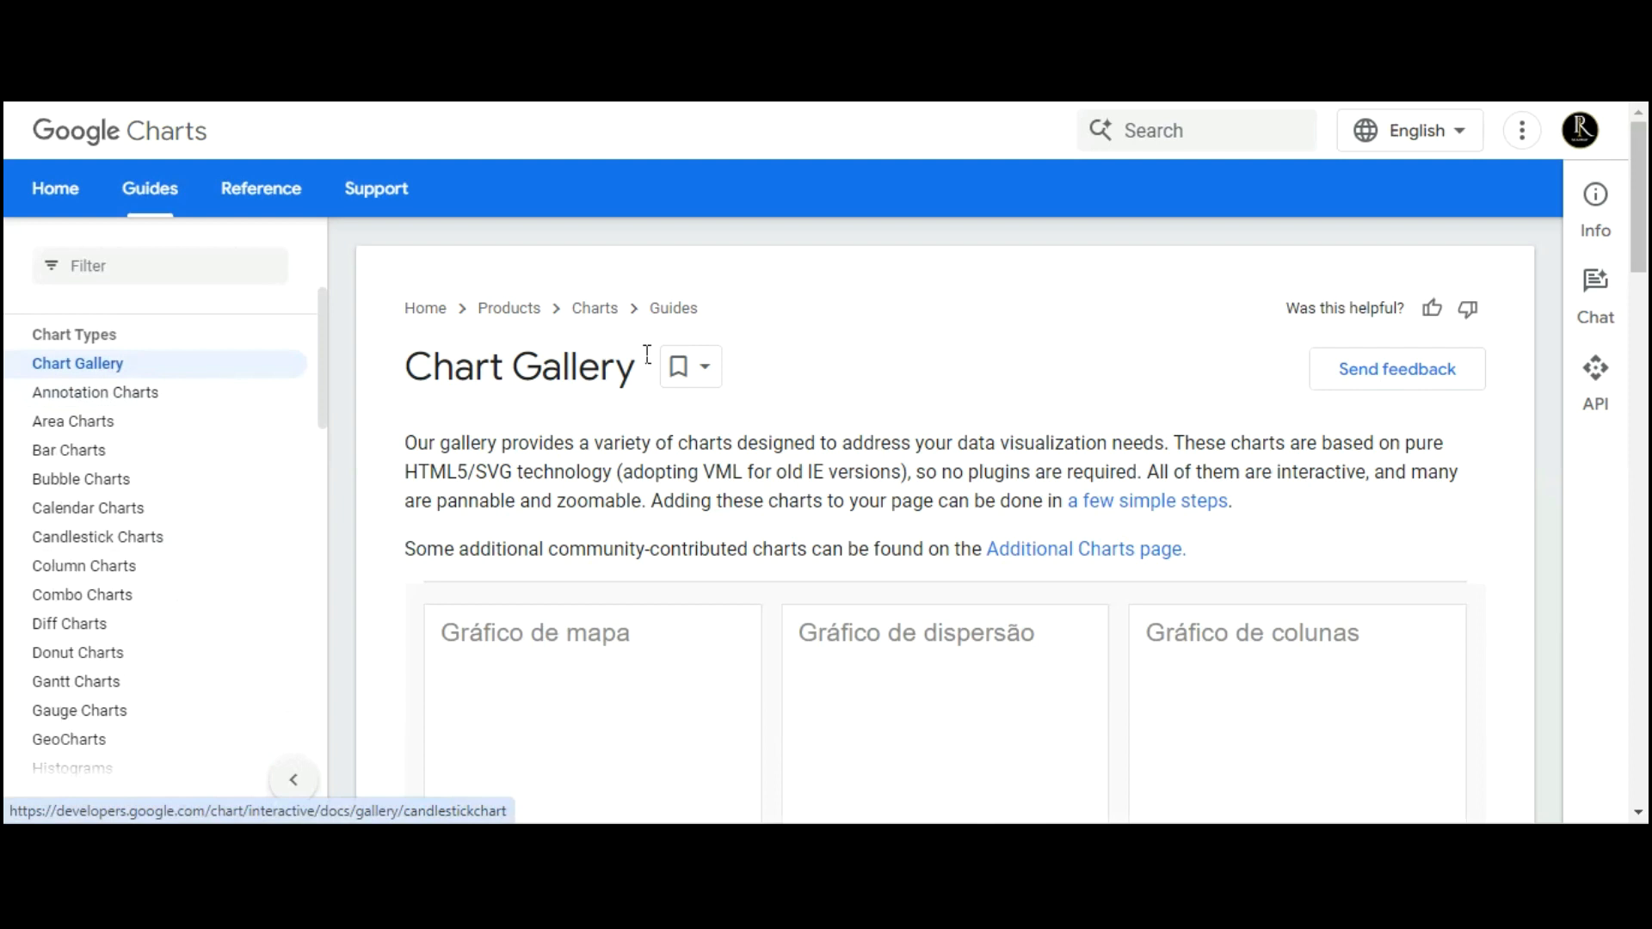
pyautogui.scroll(-2, 751, 348)
pyautogui.scroll(-7, 751, 348)
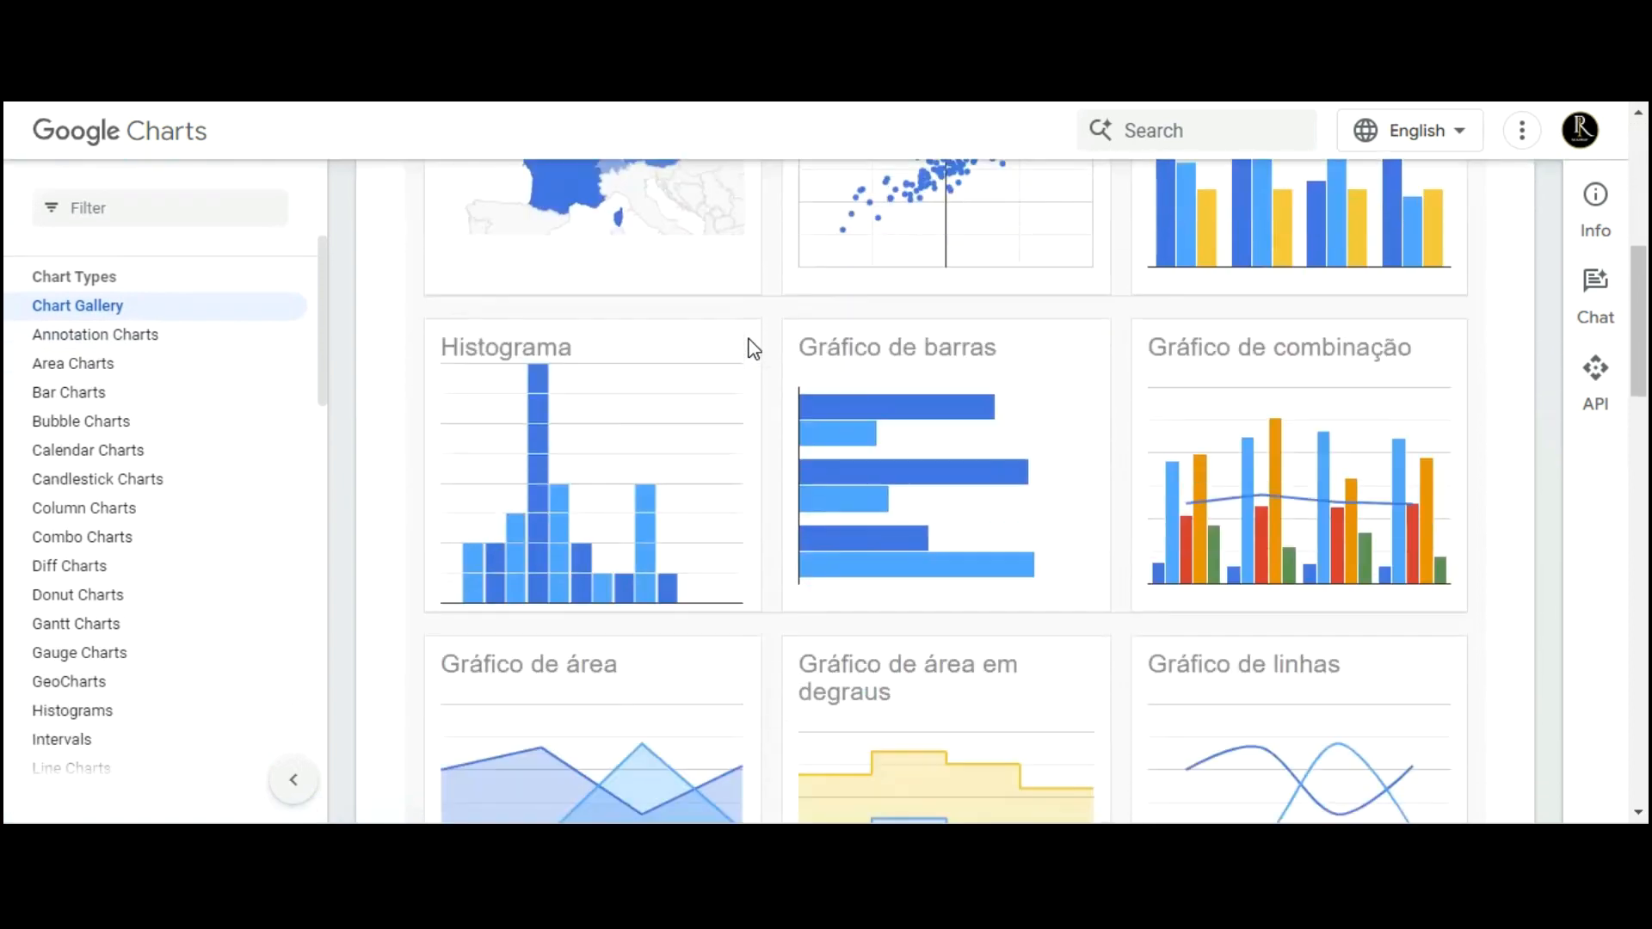
pyautogui.scroll(-5, 753, 349)
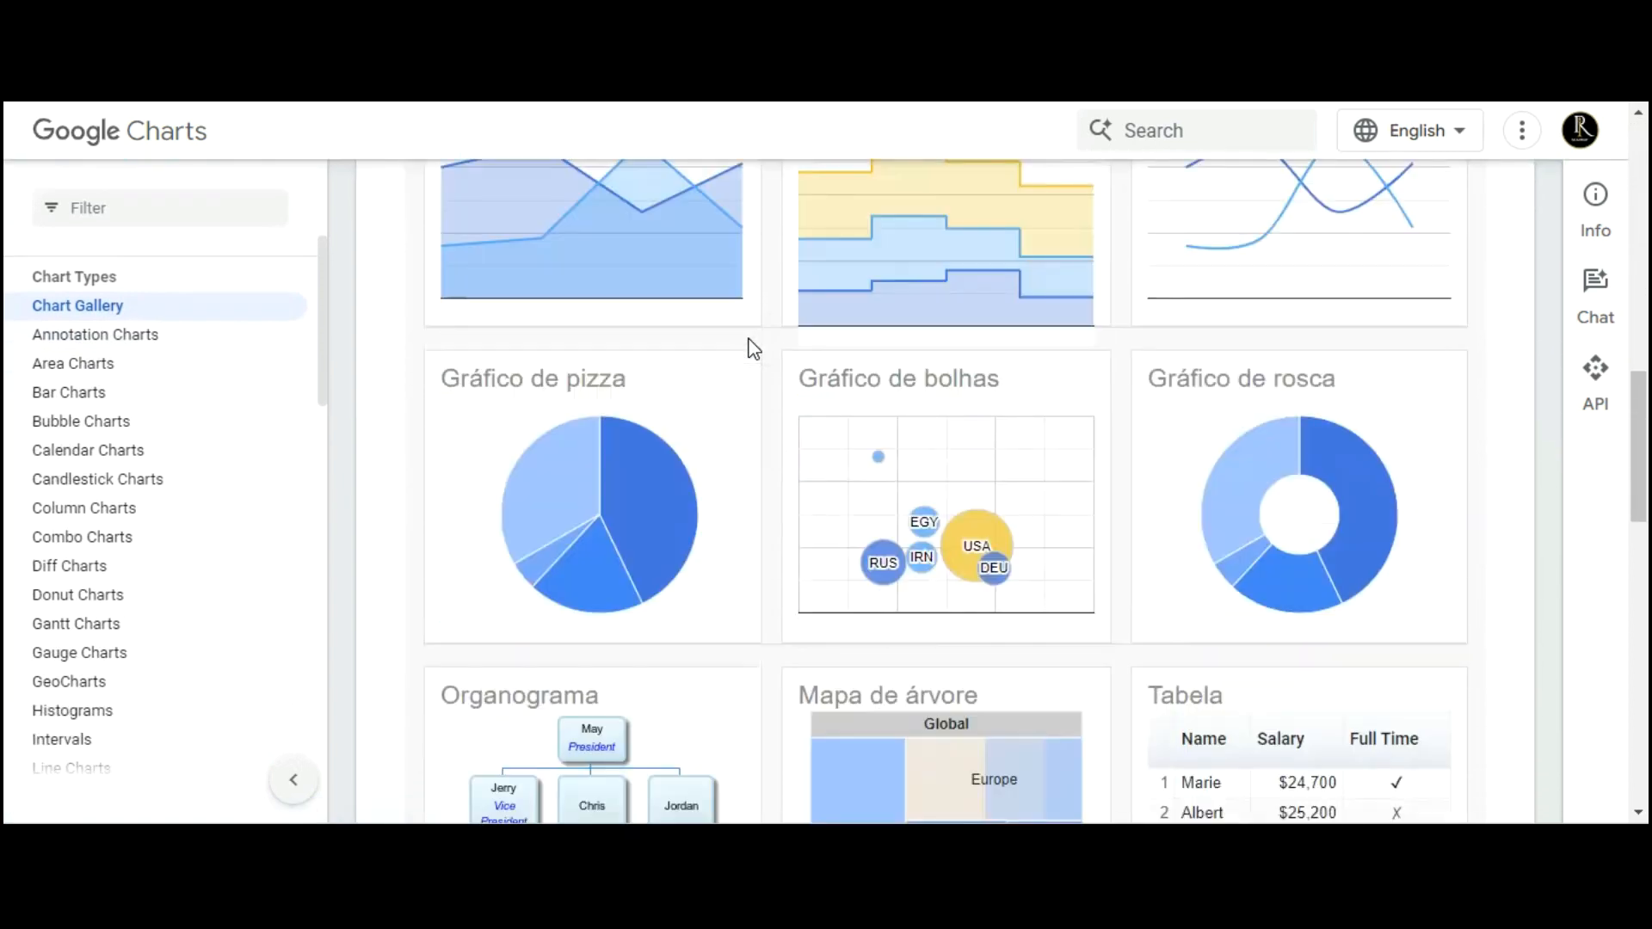
pyautogui.scroll(-4, 754, 349)
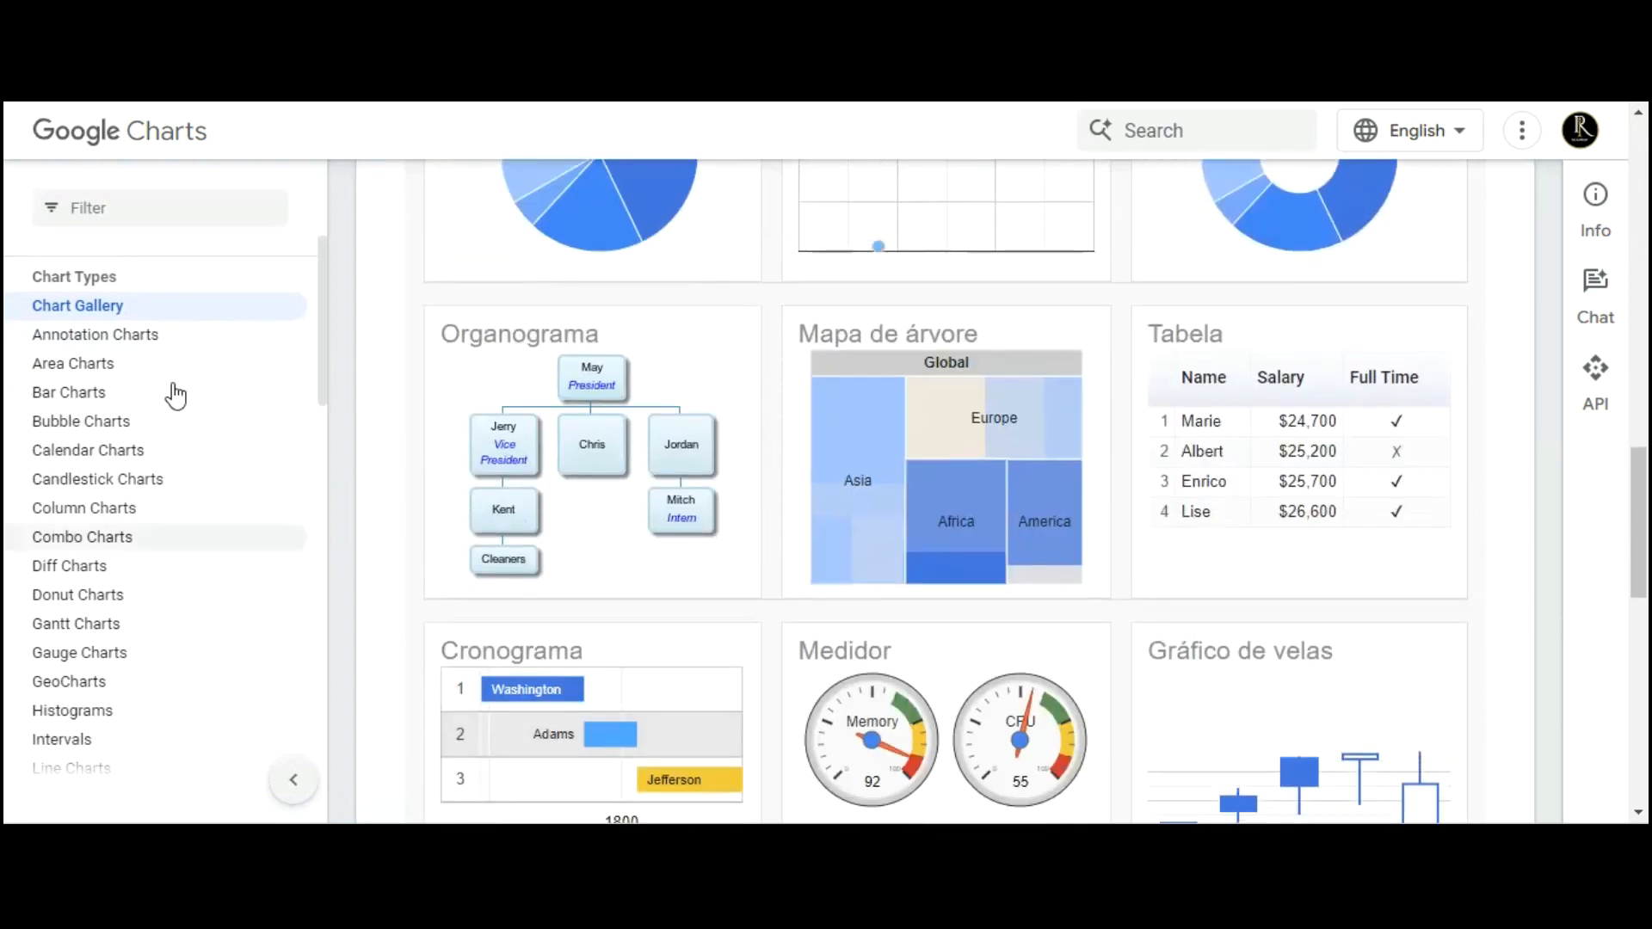
# Open the Pie Charts guide and copy the code sample under Making a 3D Pie Chart
pyautogui.scroll(-2, 134, 464)
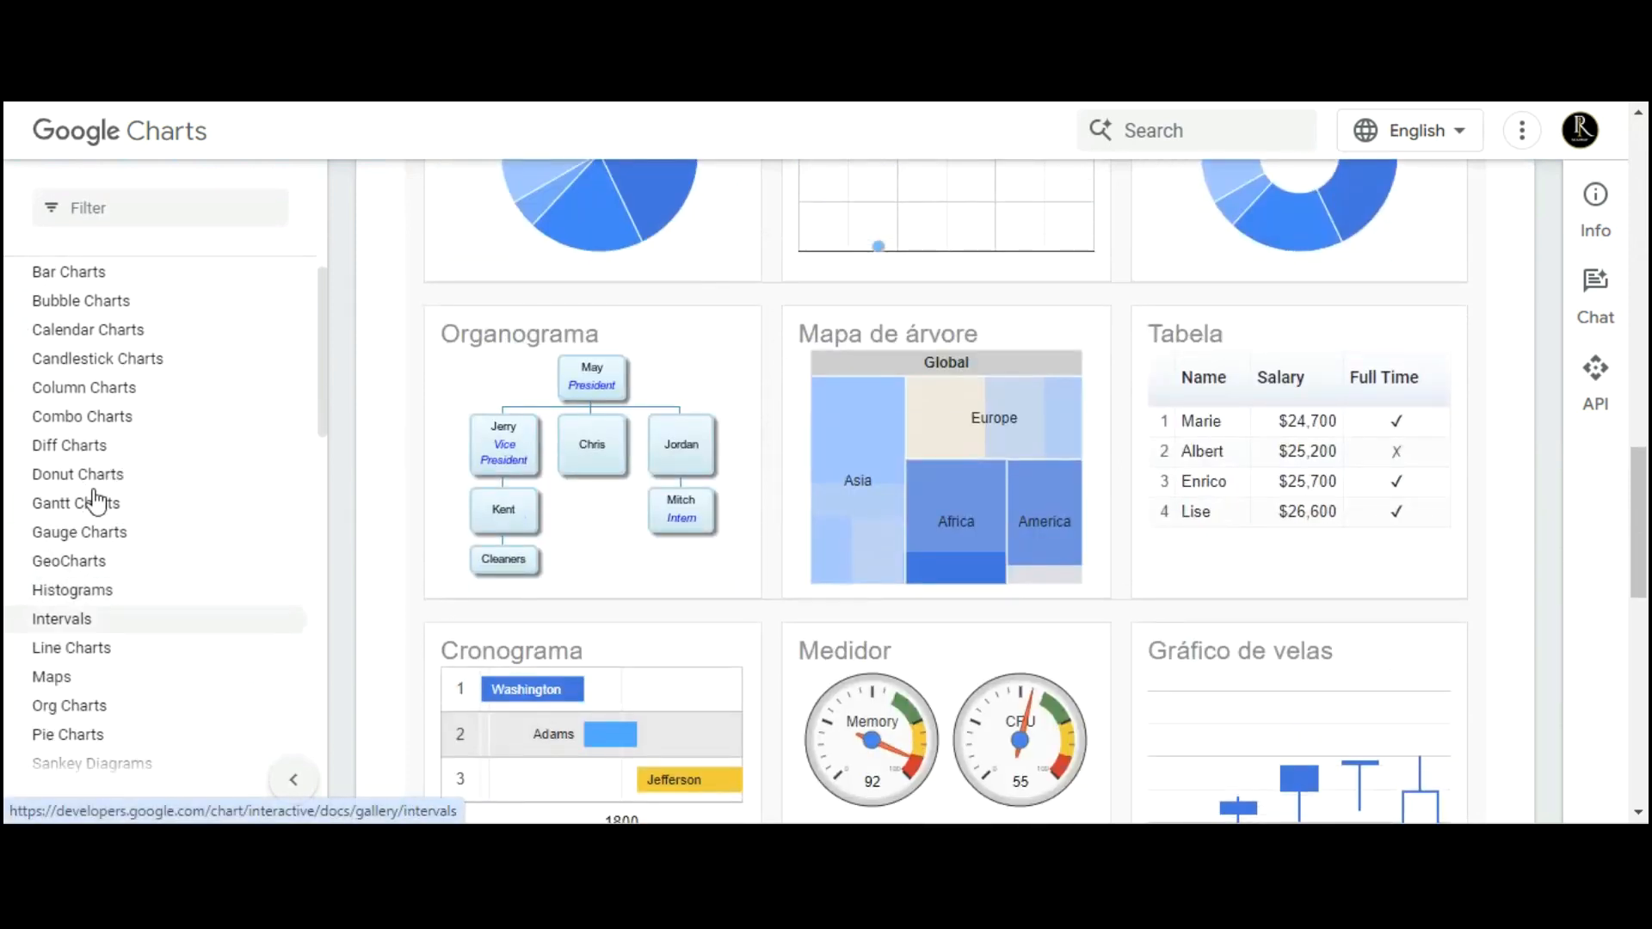
pyautogui.scroll(-2, 90, 495)
pyautogui.click(69, 613)
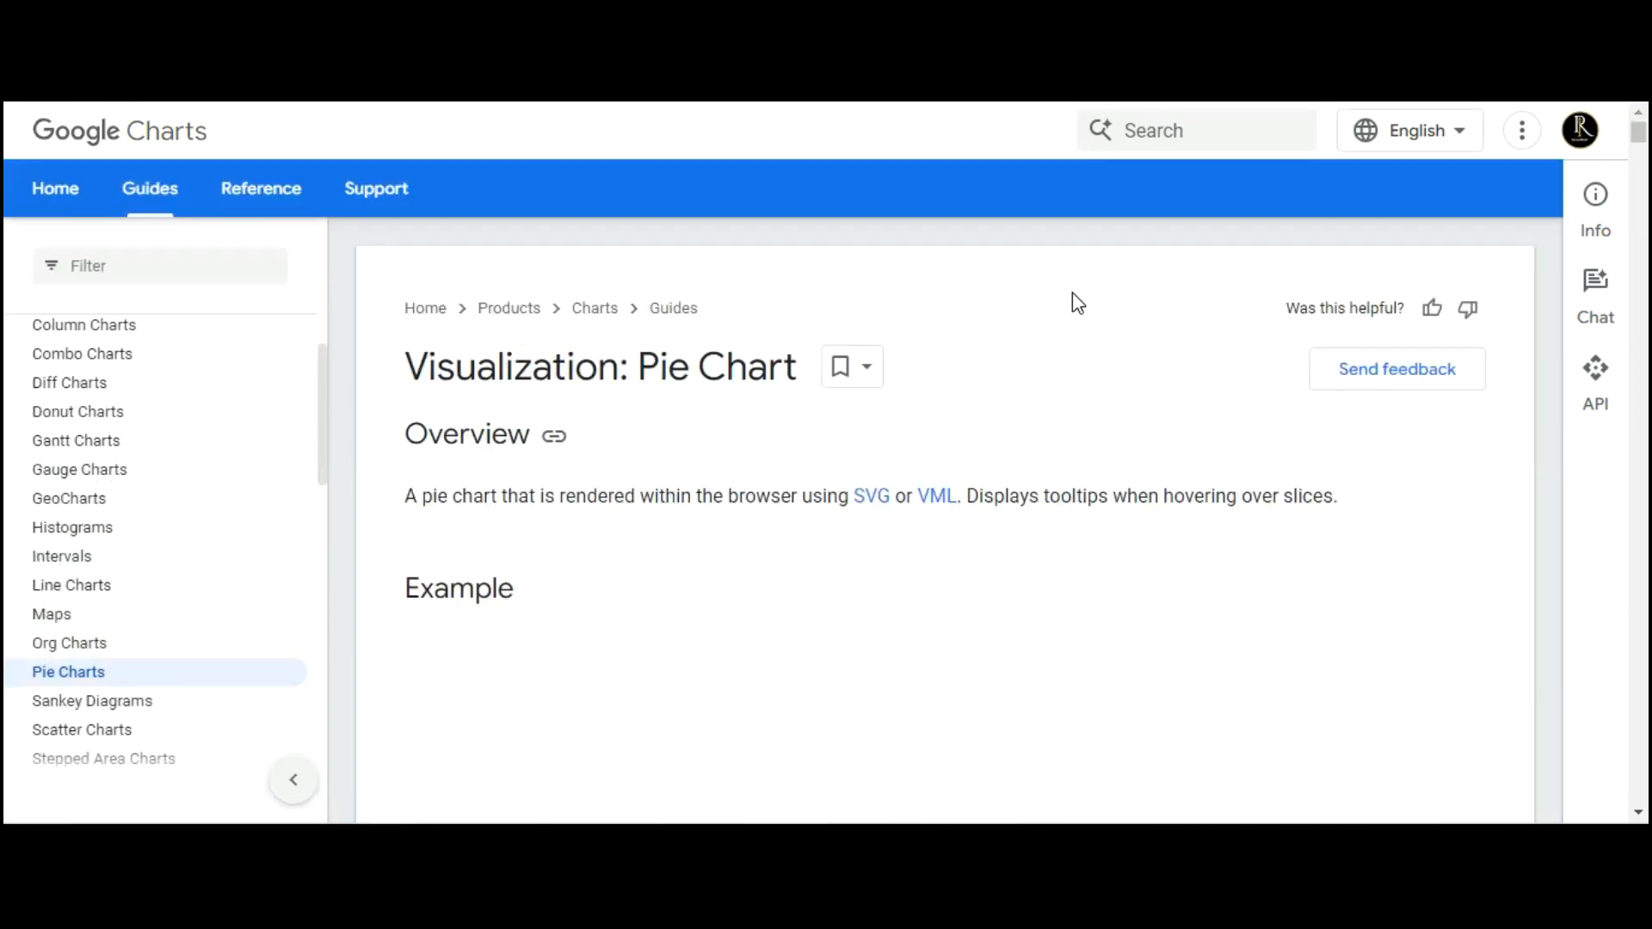
pyautogui.scroll(-3, 1068, 301)
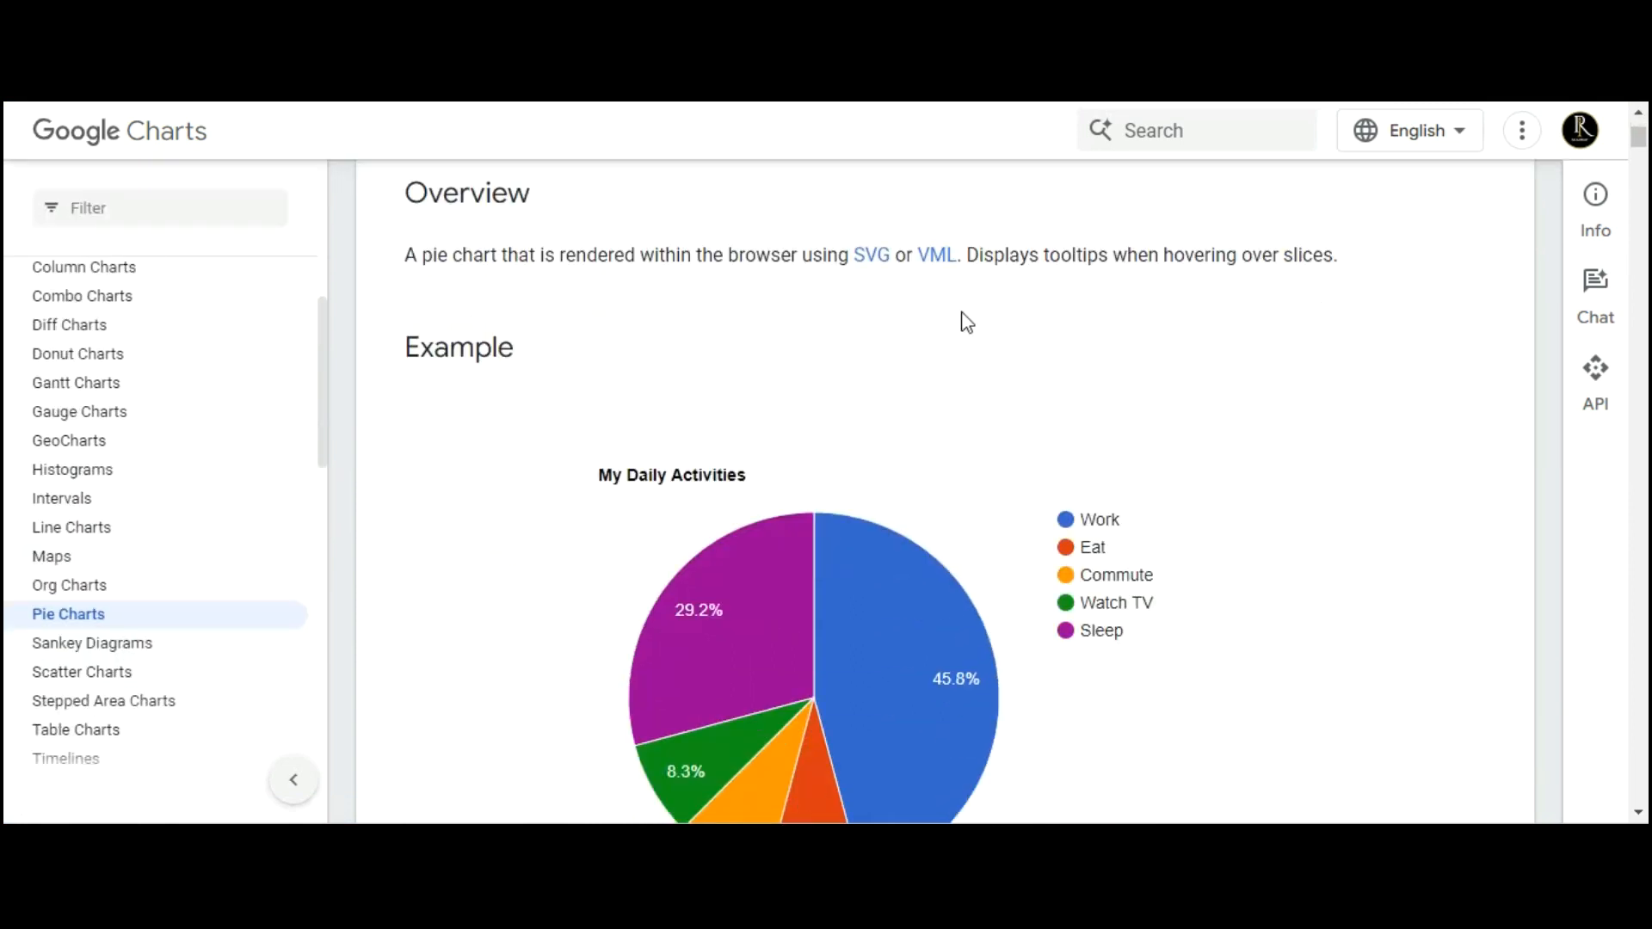
pyautogui.scroll(-3, 946, 323)
pyautogui.scroll(-12, 891, 320)
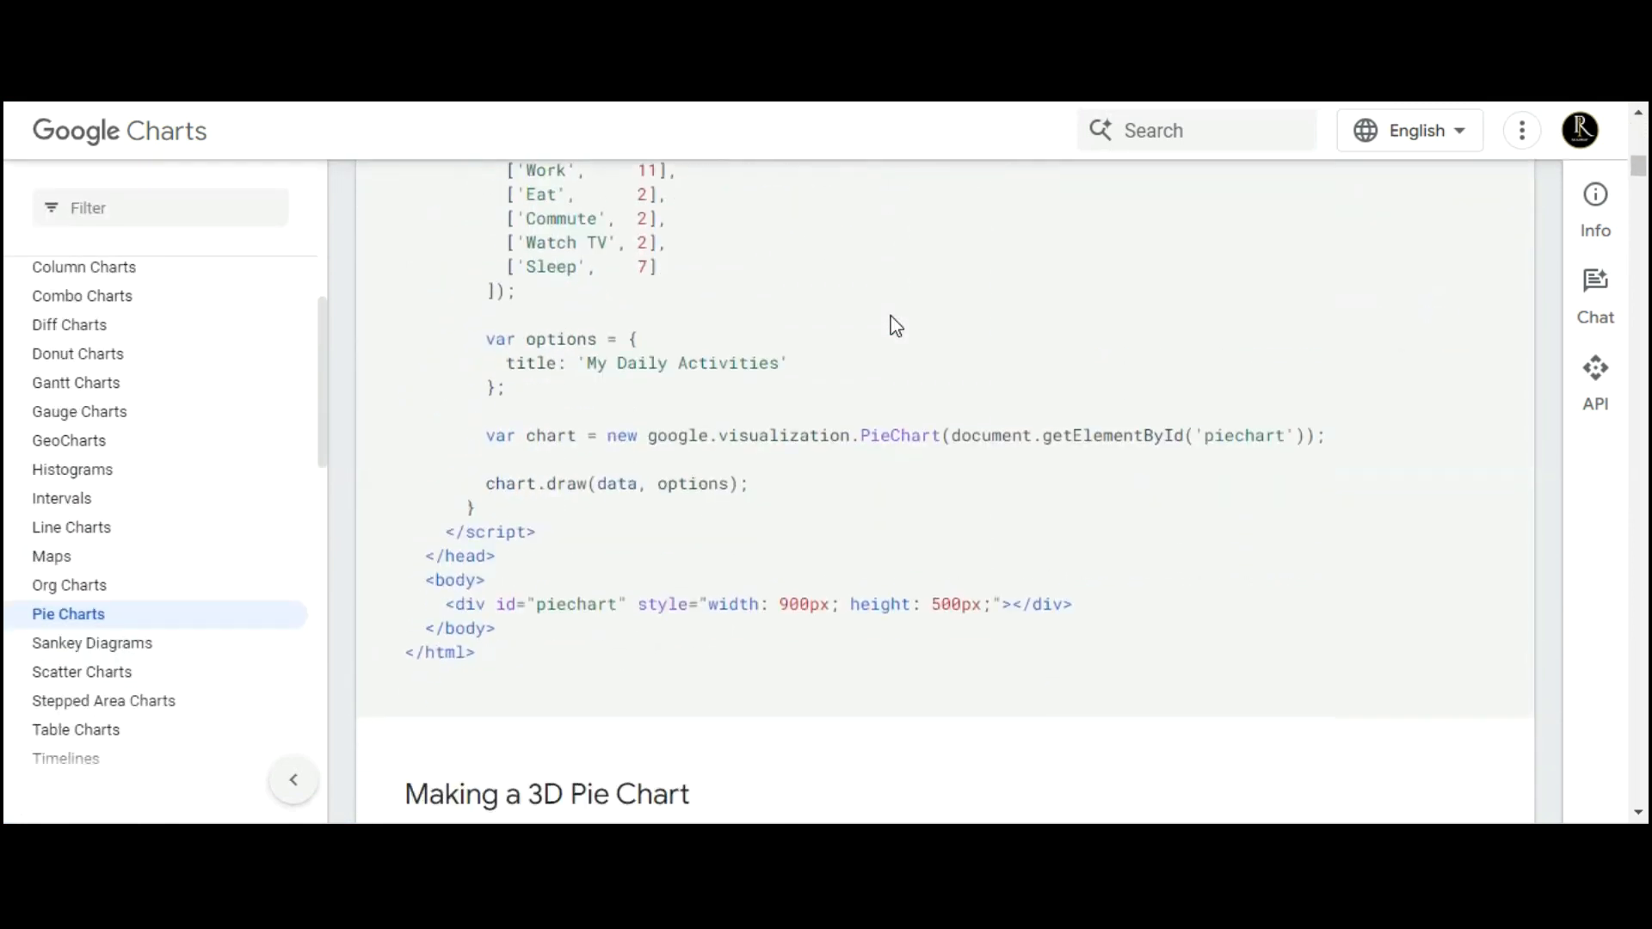
pyautogui.scroll(7, 770, 249)
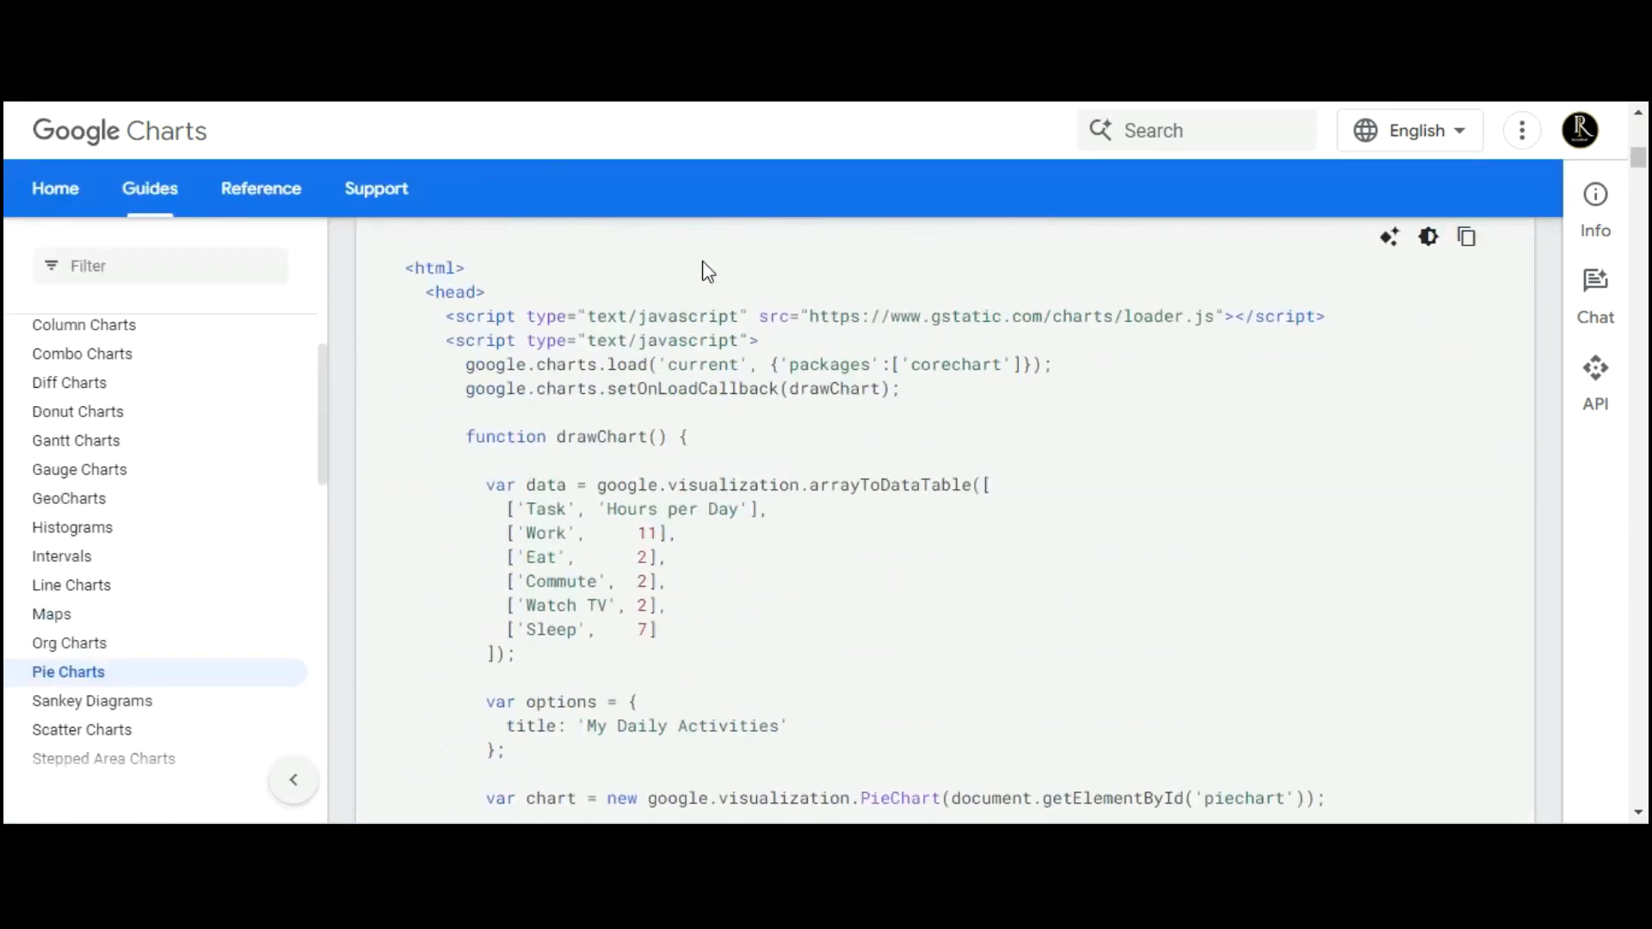
pyautogui.scroll(-8, 783, 271)
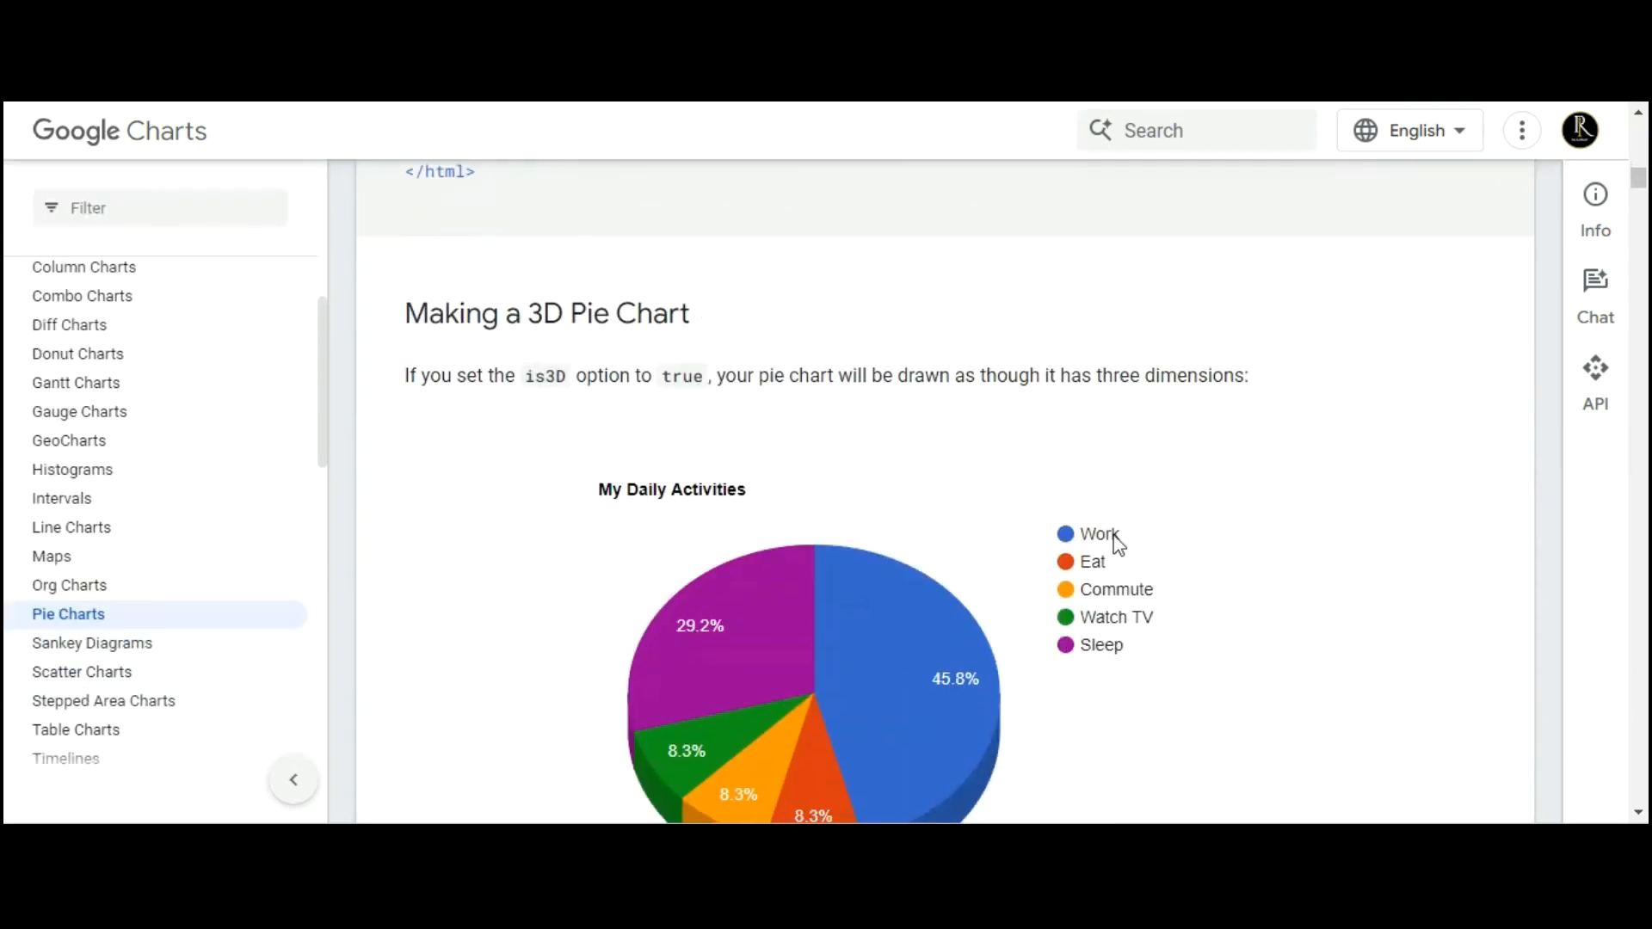
pyautogui.scroll(-1, 1198, 550)
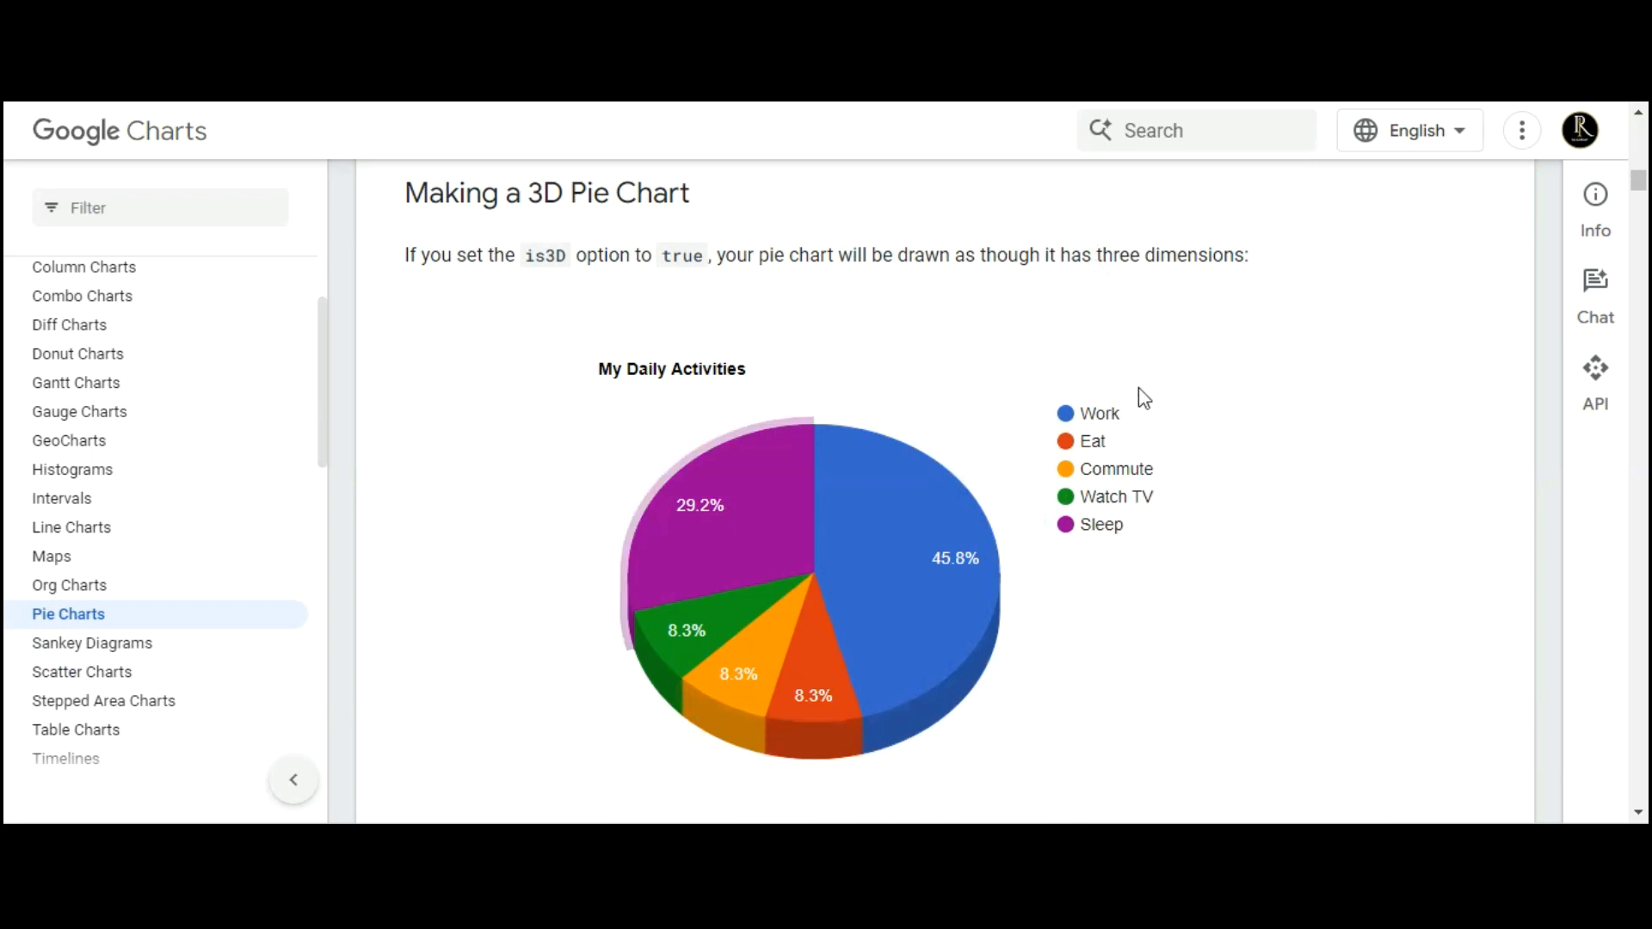
pyautogui.scroll(-3, 1202, 356)
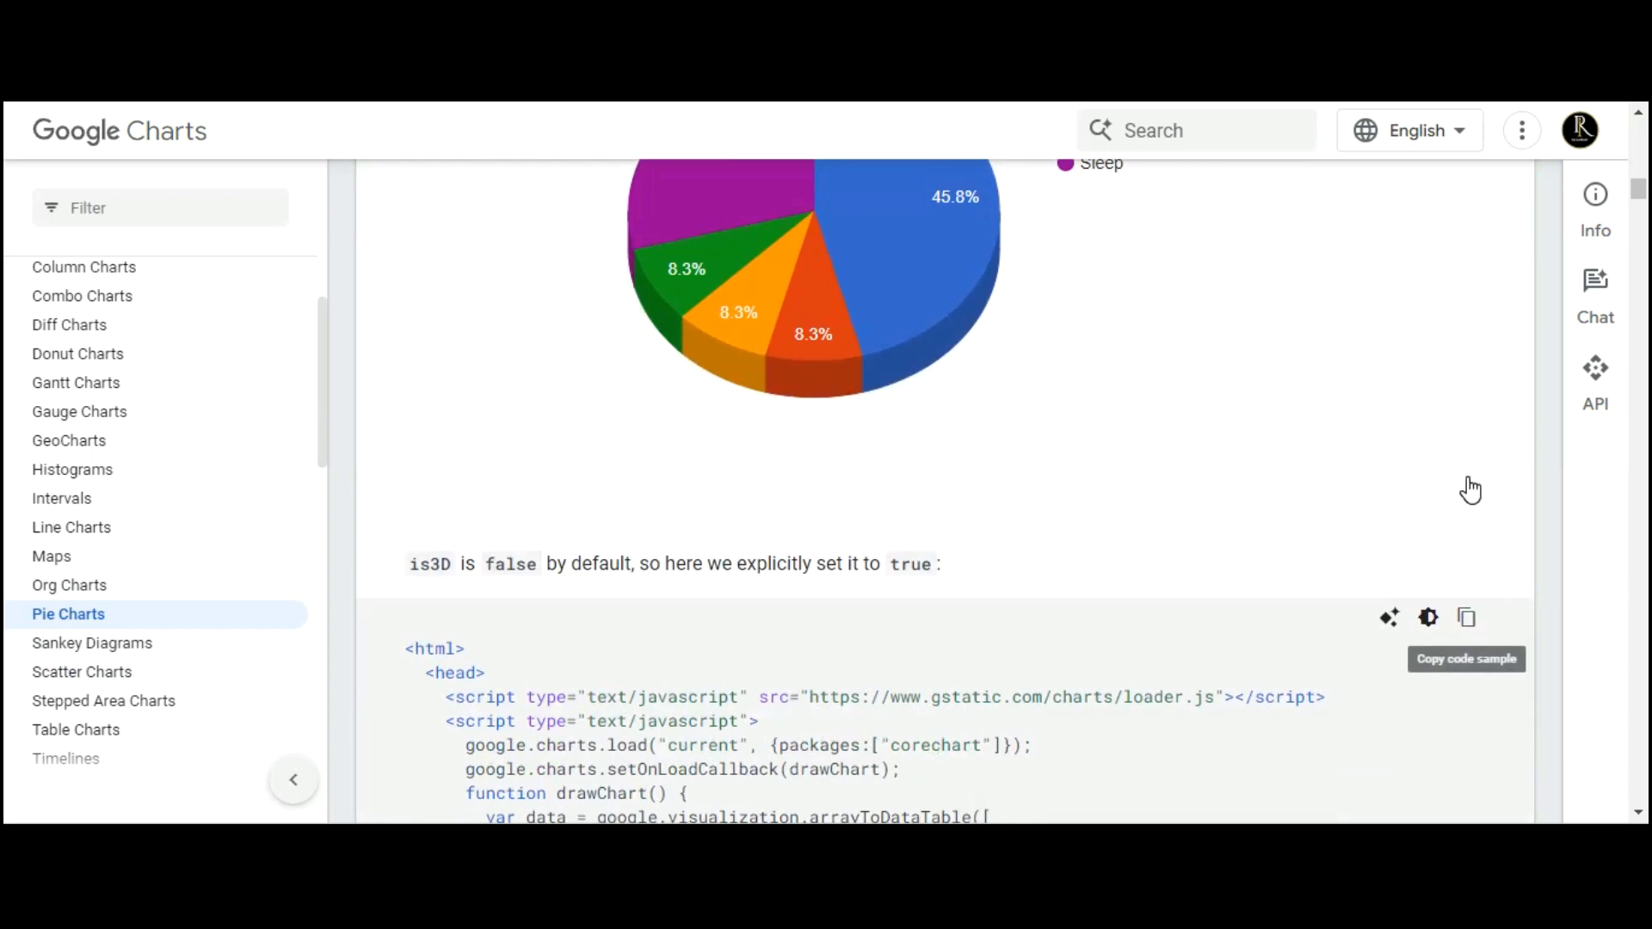
pyautogui.click(1466, 617)
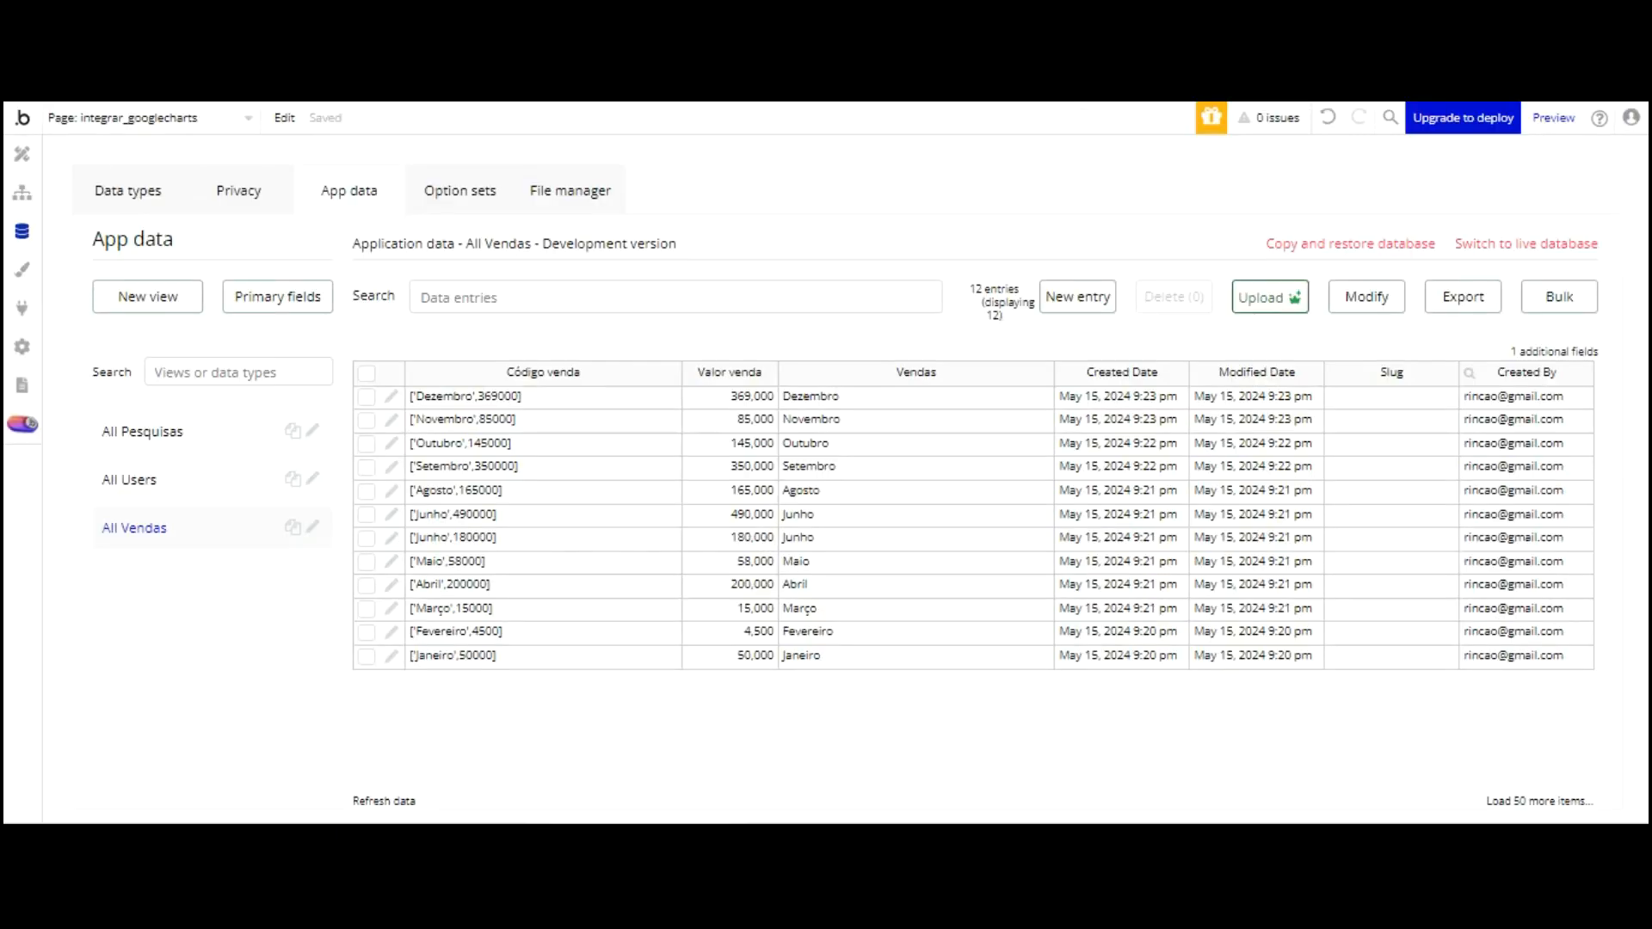
# Return to the Bubble page design and draw an HTML element about 280 × 150 px below the month dropdown
pyautogui.click(22, 154)
pyautogui.scroll(-5, 164, 534)
pyautogui.scroll(-2, 181, 602)
pyautogui.scroll(-4, 176, 602)
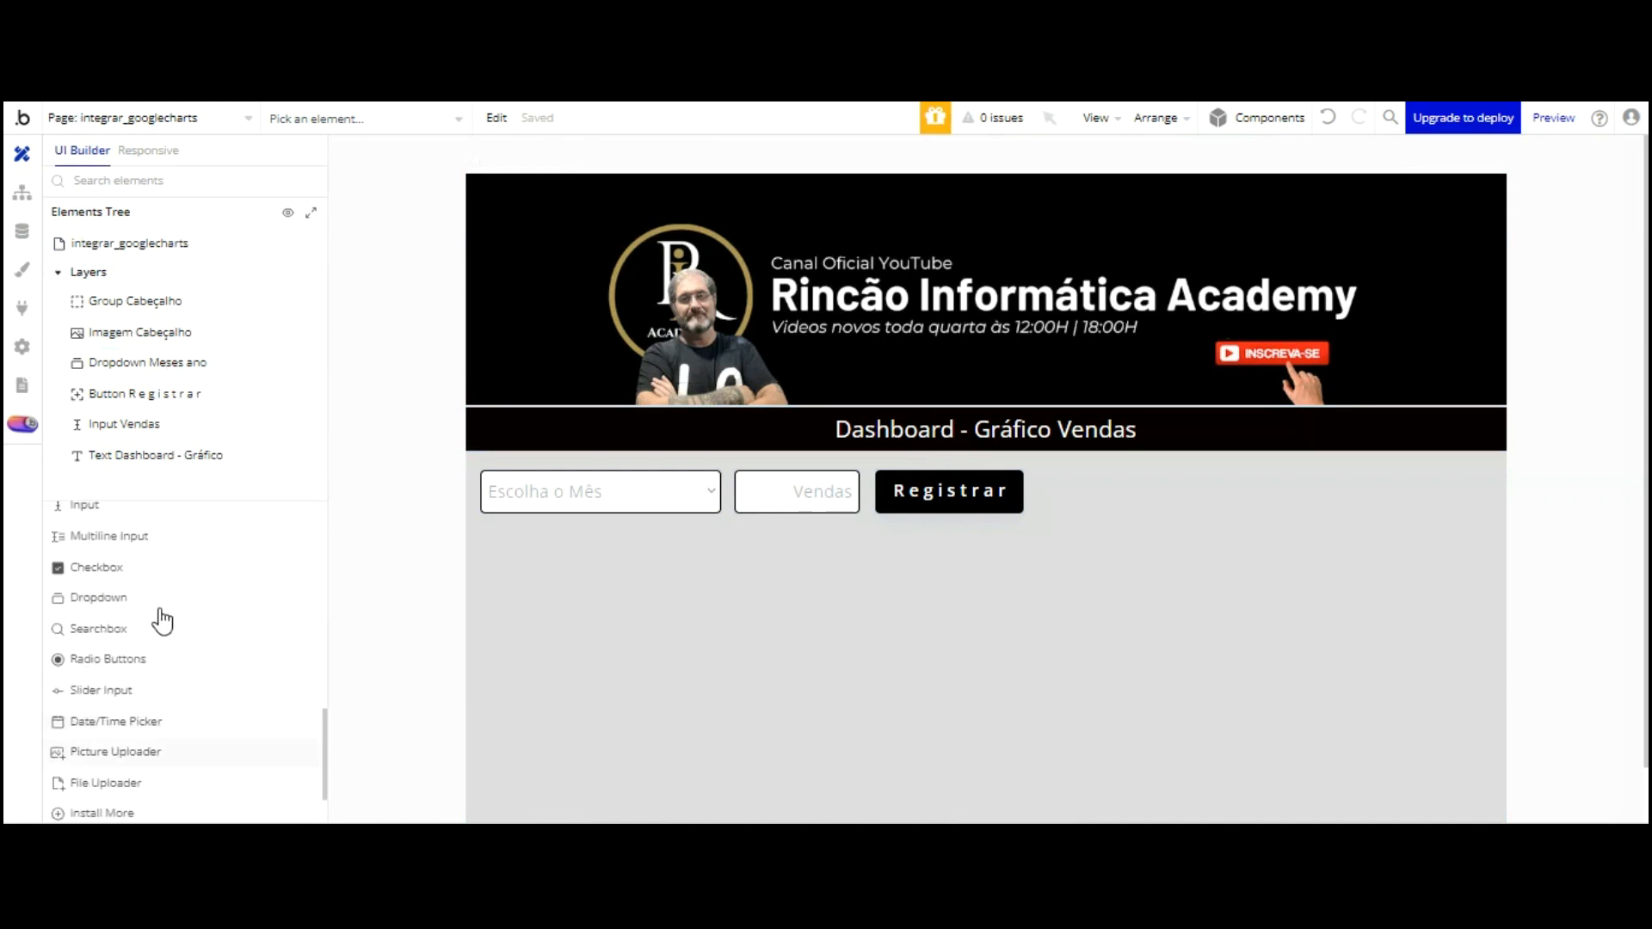
pyautogui.scroll(-1, 163, 590)
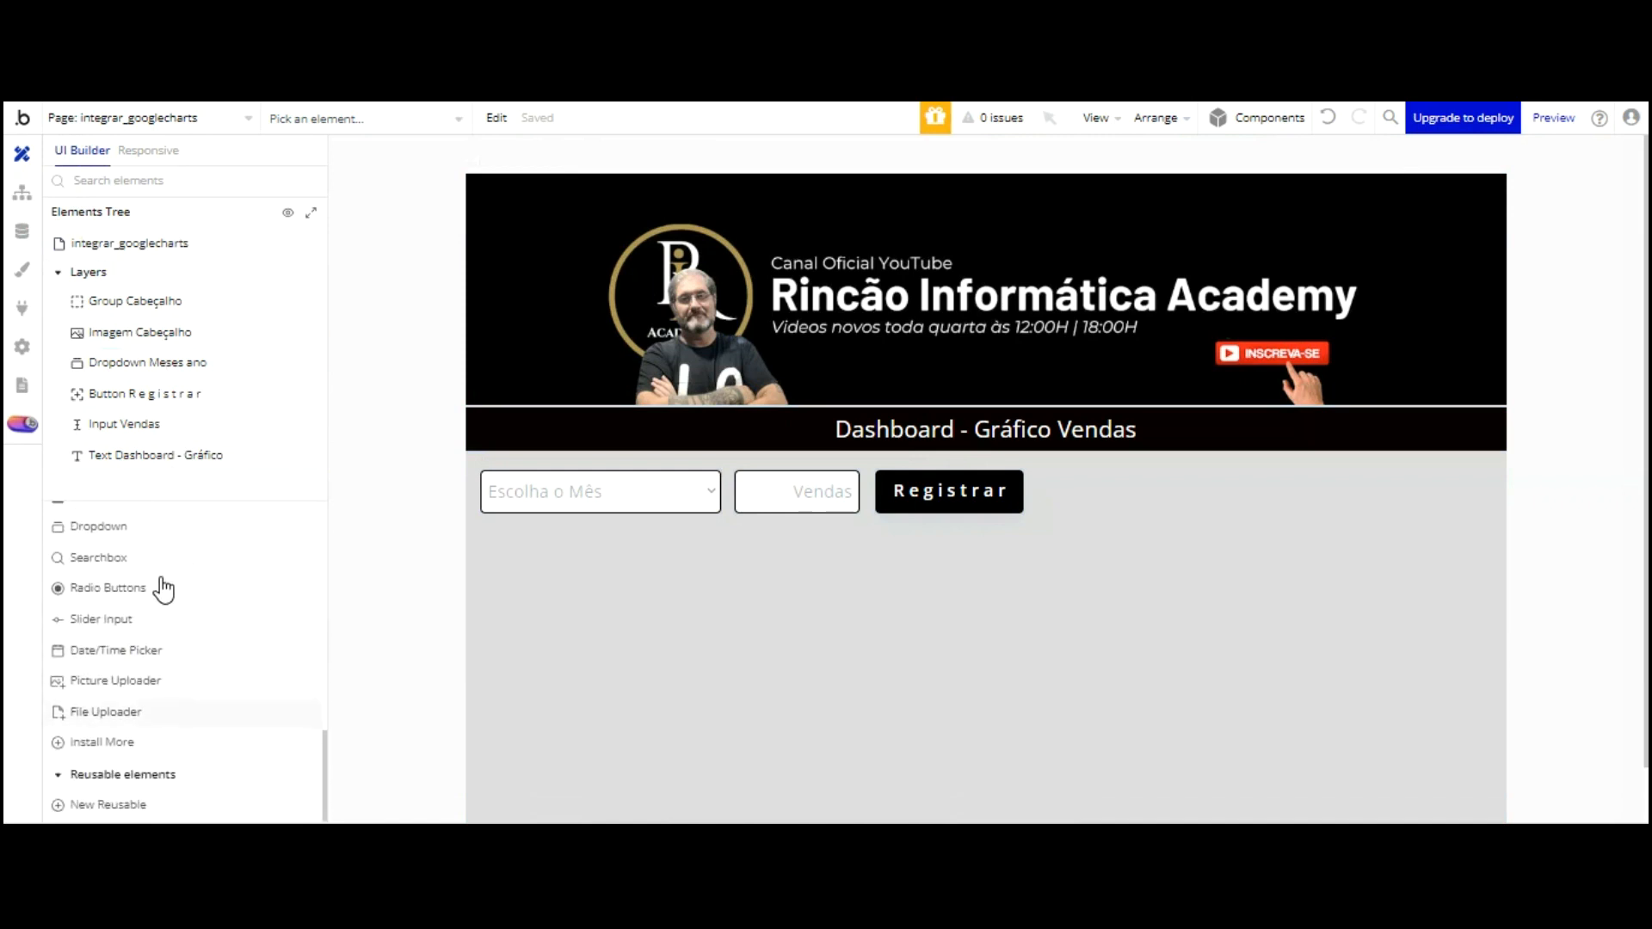
pyautogui.scroll(4, 164, 590)
pyautogui.scroll(2, 163, 590)
pyautogui.scroll(2, 163, 590)
pyautogui.scroll(2, 158, 582)
pyautogui.click(180, 628)
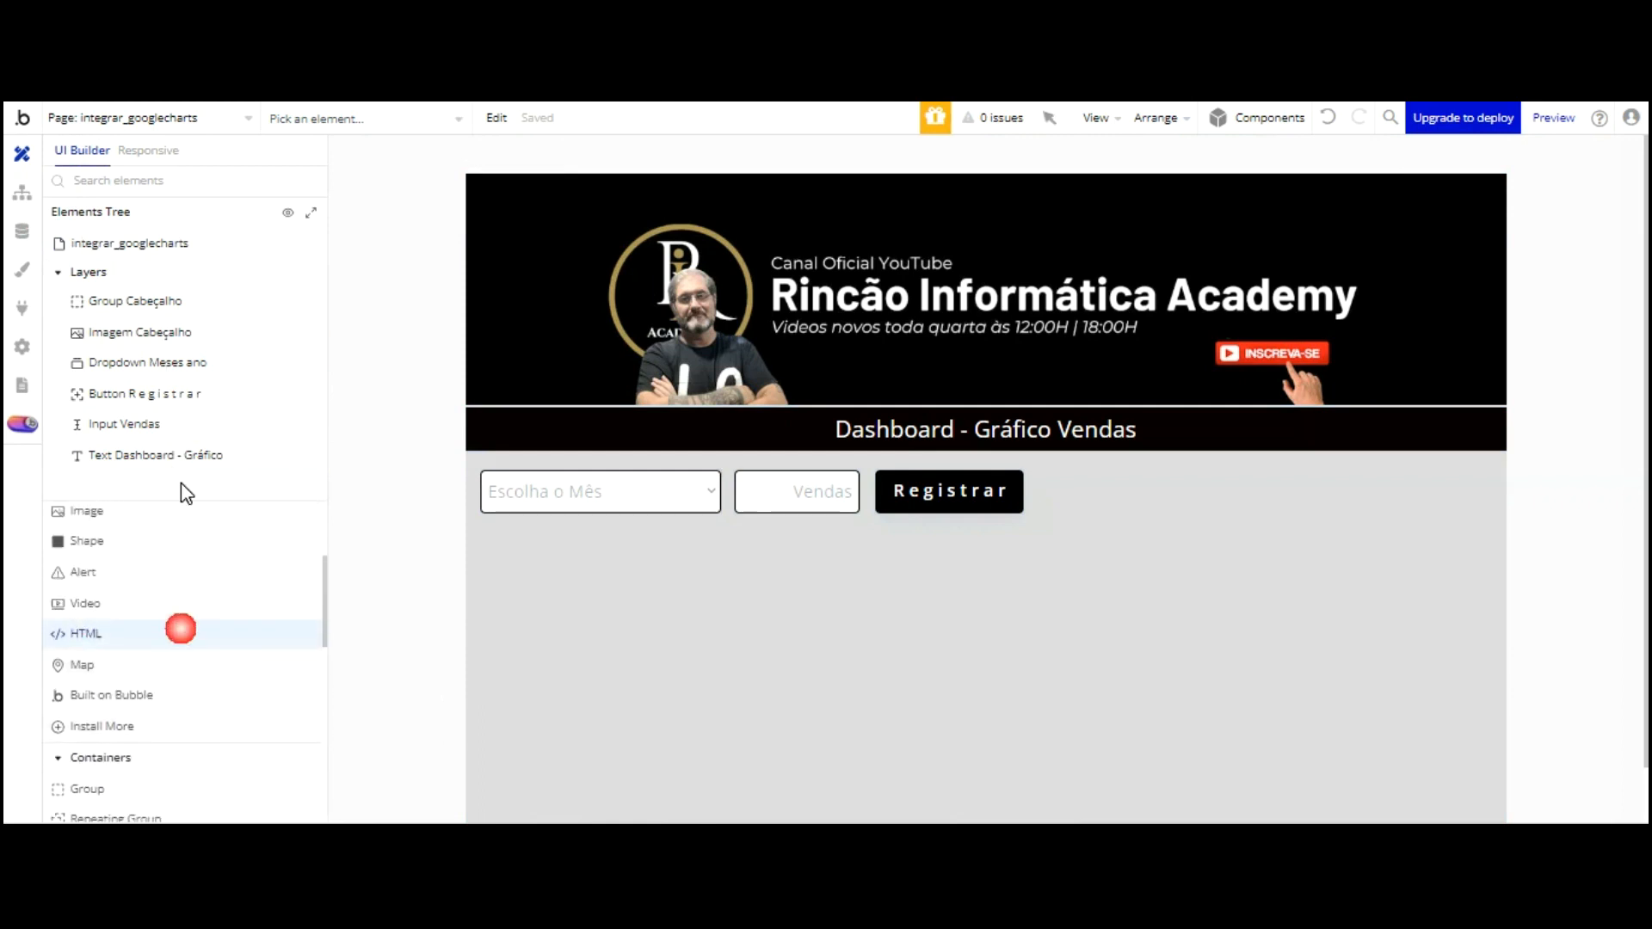
pyautogui.moveTo(490, 531); pyautogui.dragTo(761, 676)
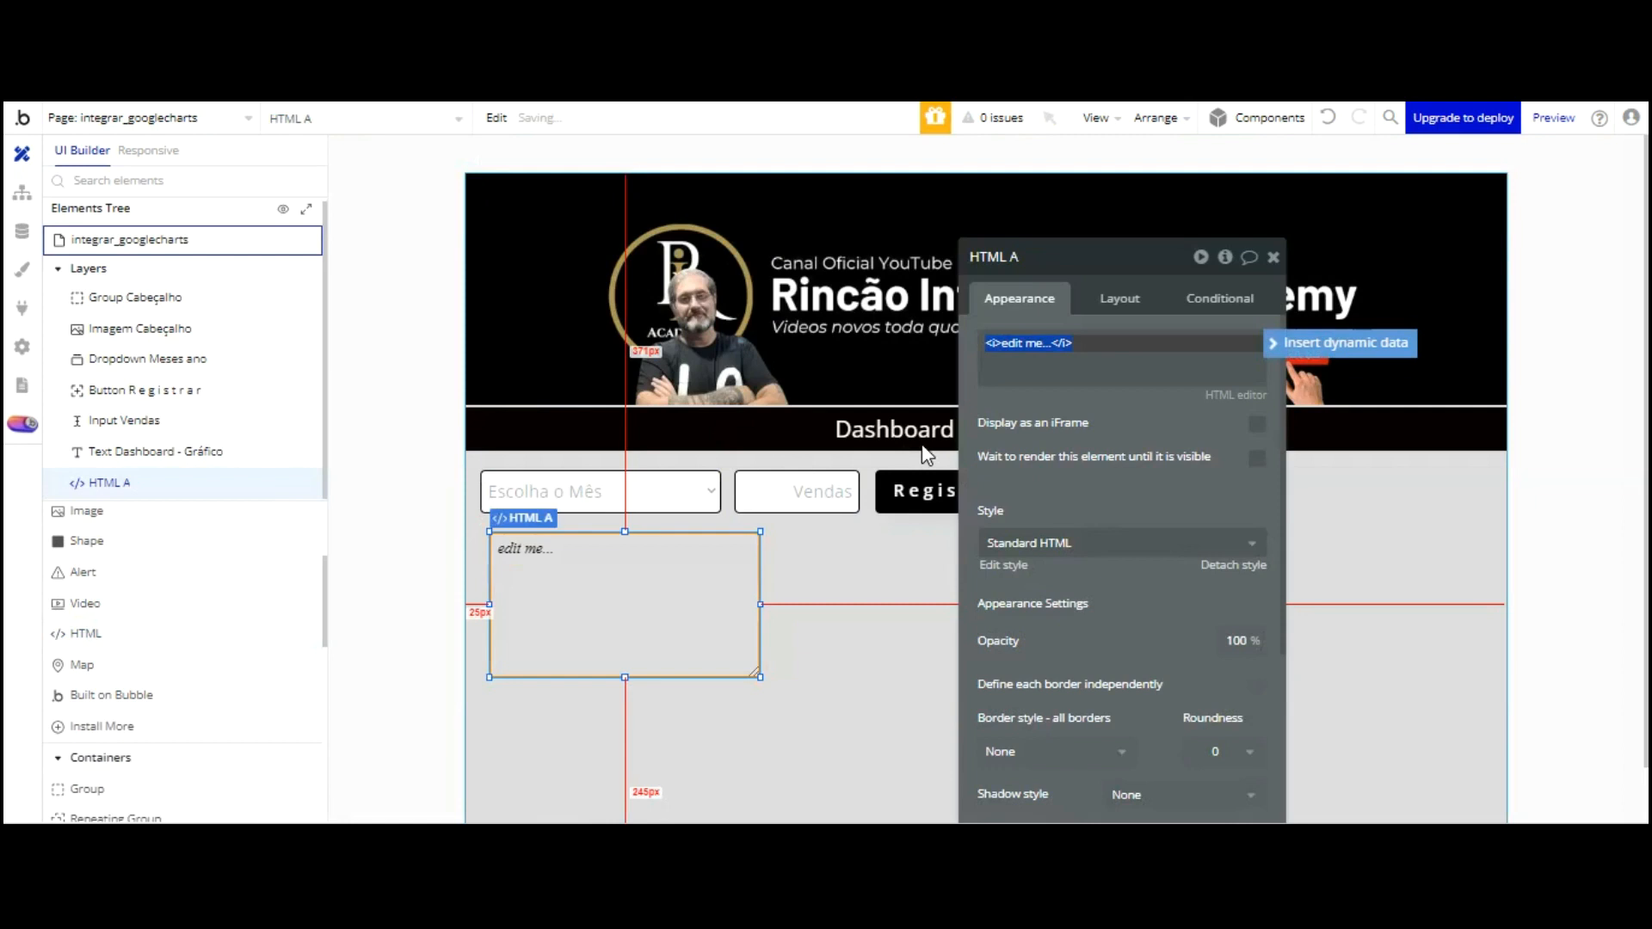
# Set the height of the integrar_googlecharts page to 1200
pyautogui.click(853, 471)
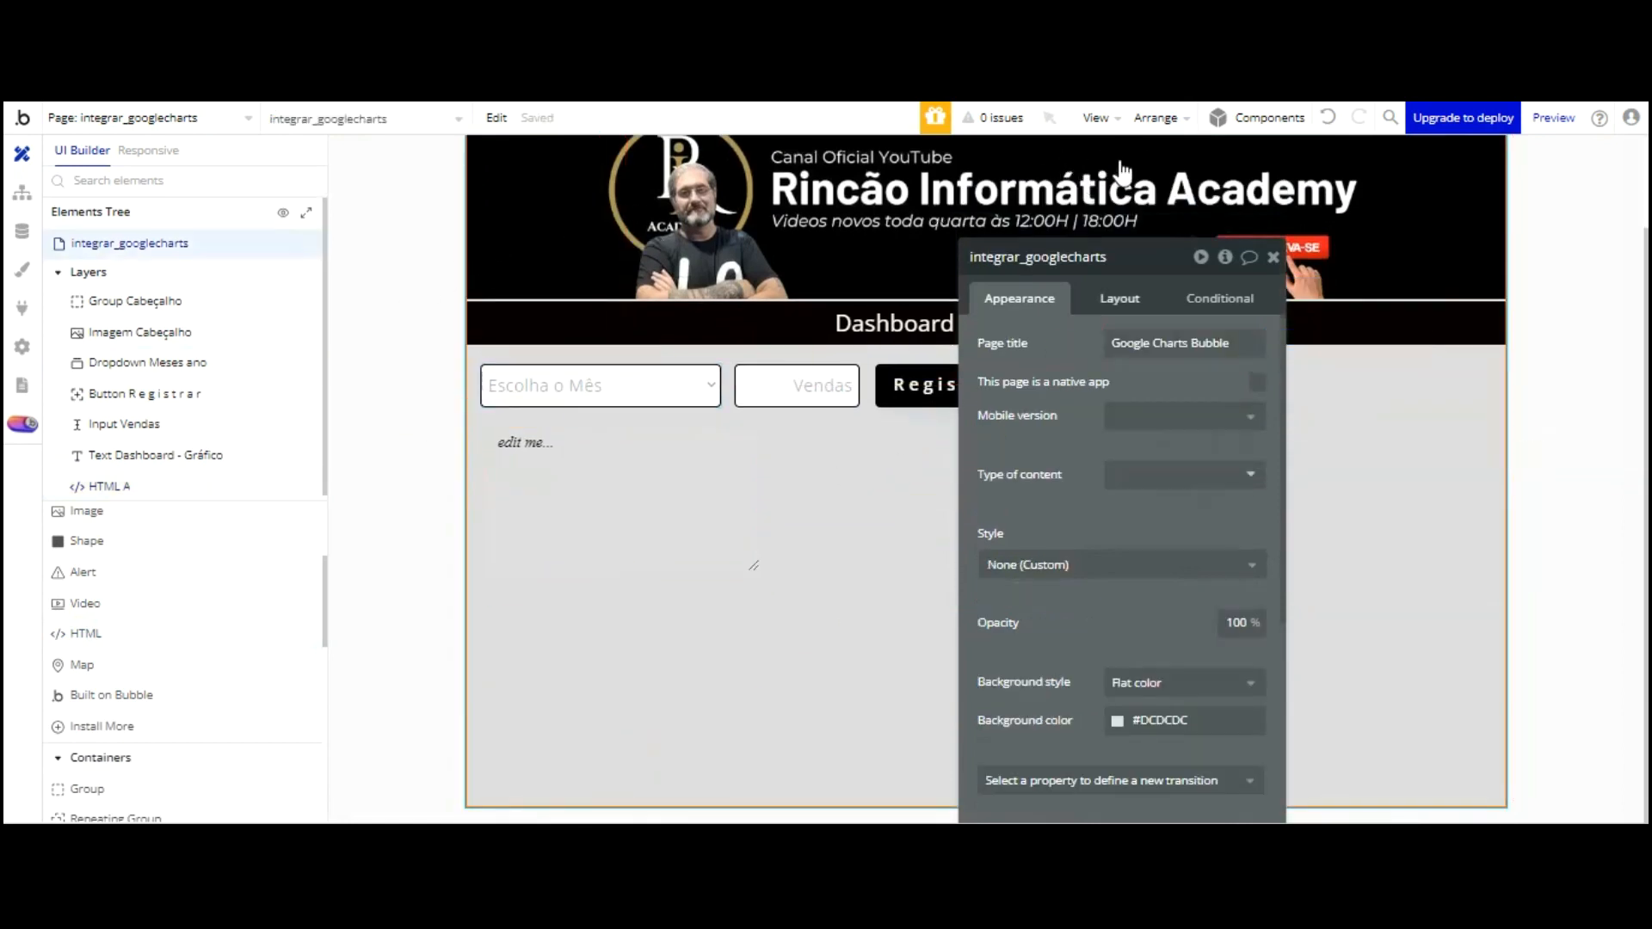
pyautogui.click(1120, 301)
pyautogui.write('1')
pyautogui.scroll(-4, 944, 365)
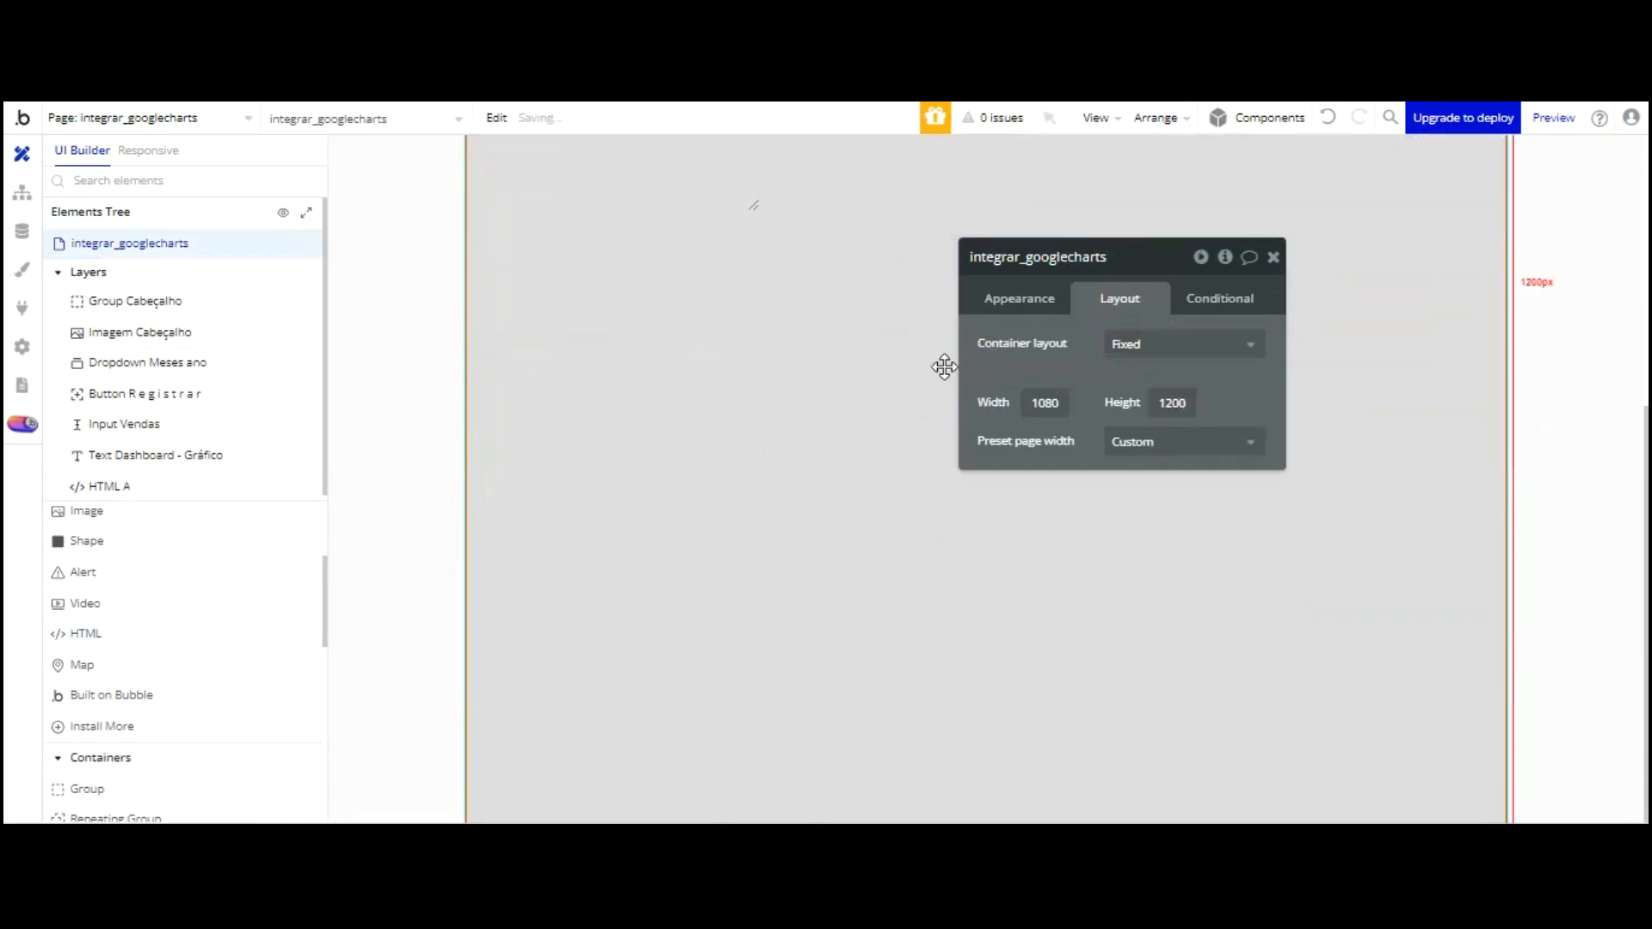
pyautogui.scroll(4, 944, 256)
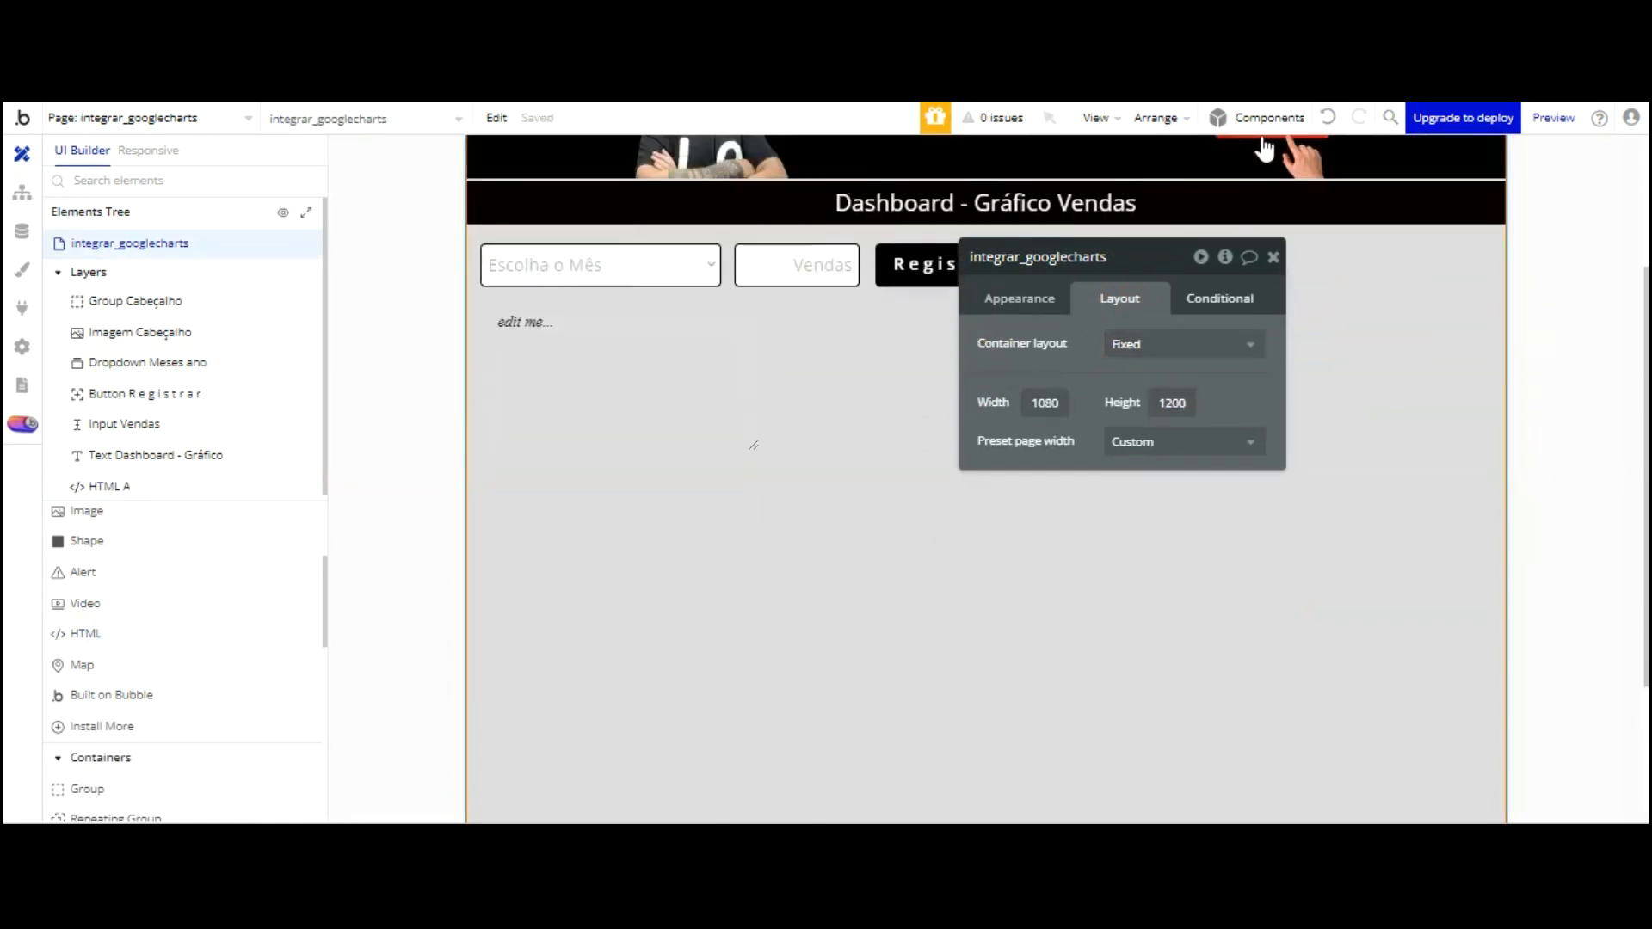
pyautogui.click(1273, 256)
# Enlarge the HTML element below the sales form to about 964 × 483 px
pyautogui.doubleClick(587, 352)
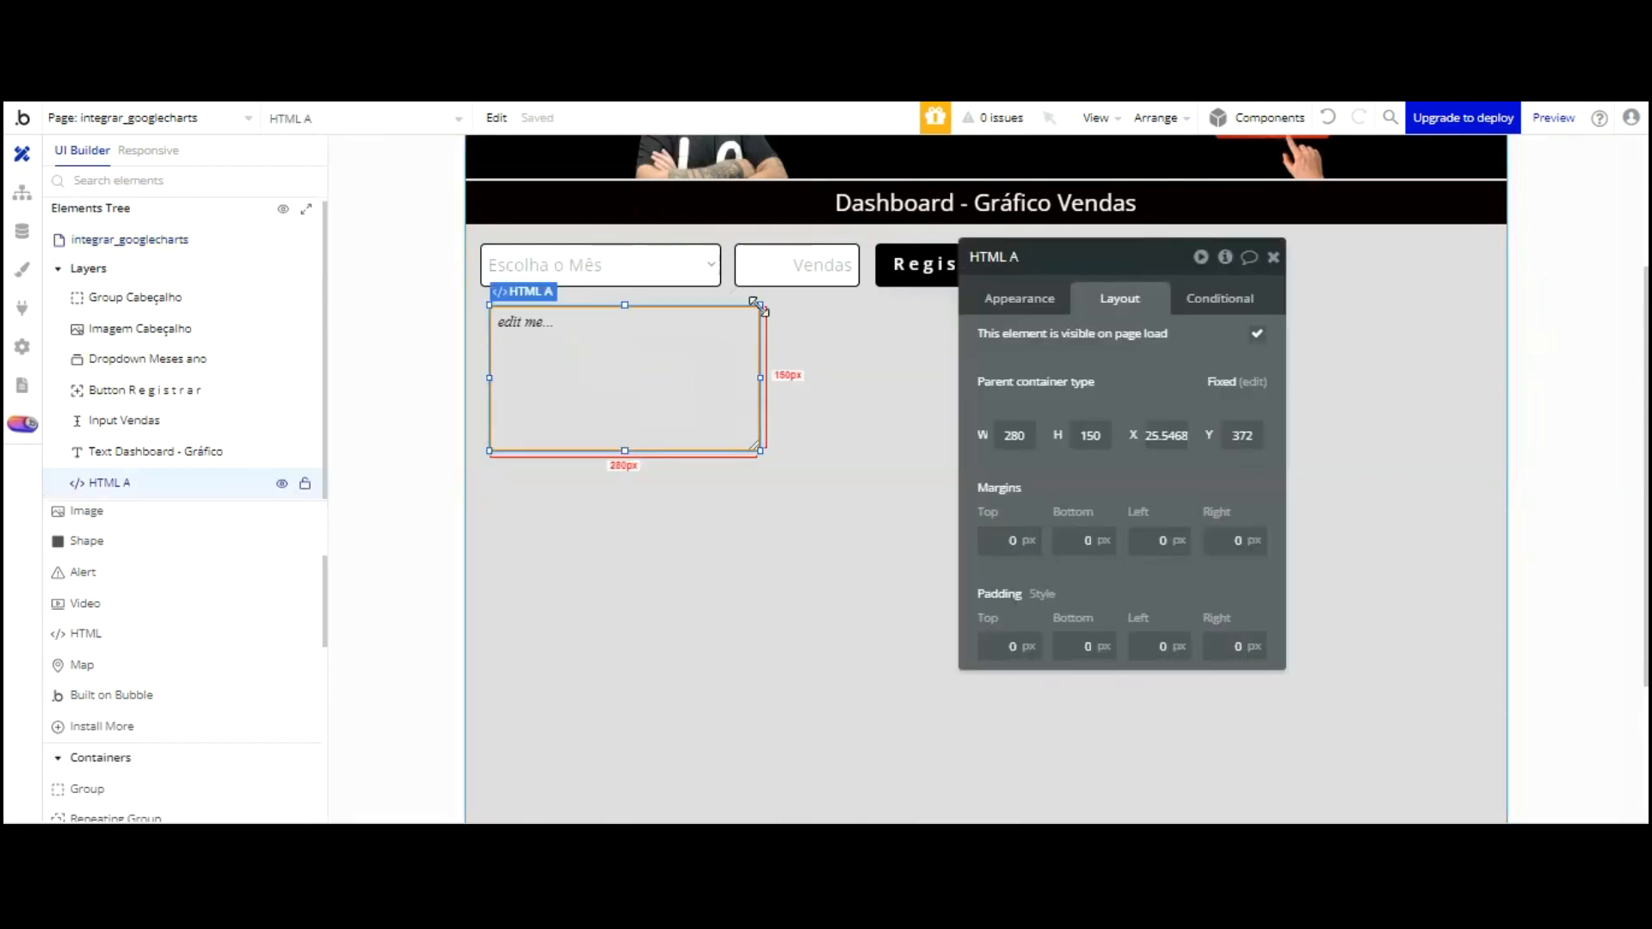
pyautogui.moveTo(1153, 256); pyautogui.dragTo(1647, 359)
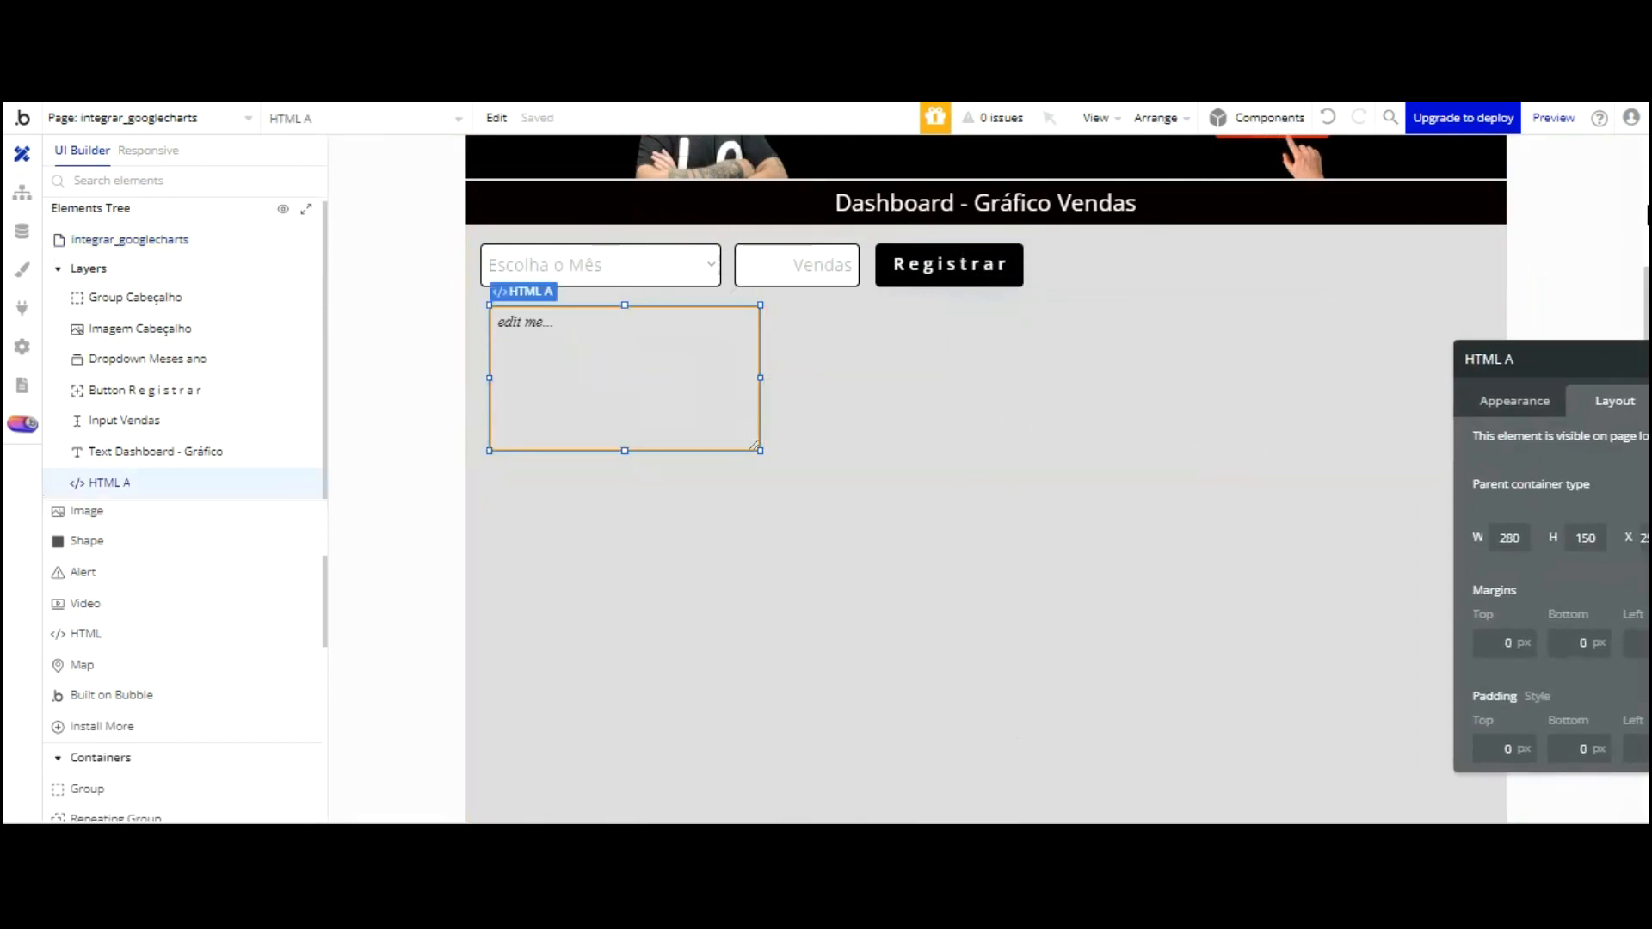
pyautogui.moveTo(757, 301); pyautogui.dragTo(1416, 621)
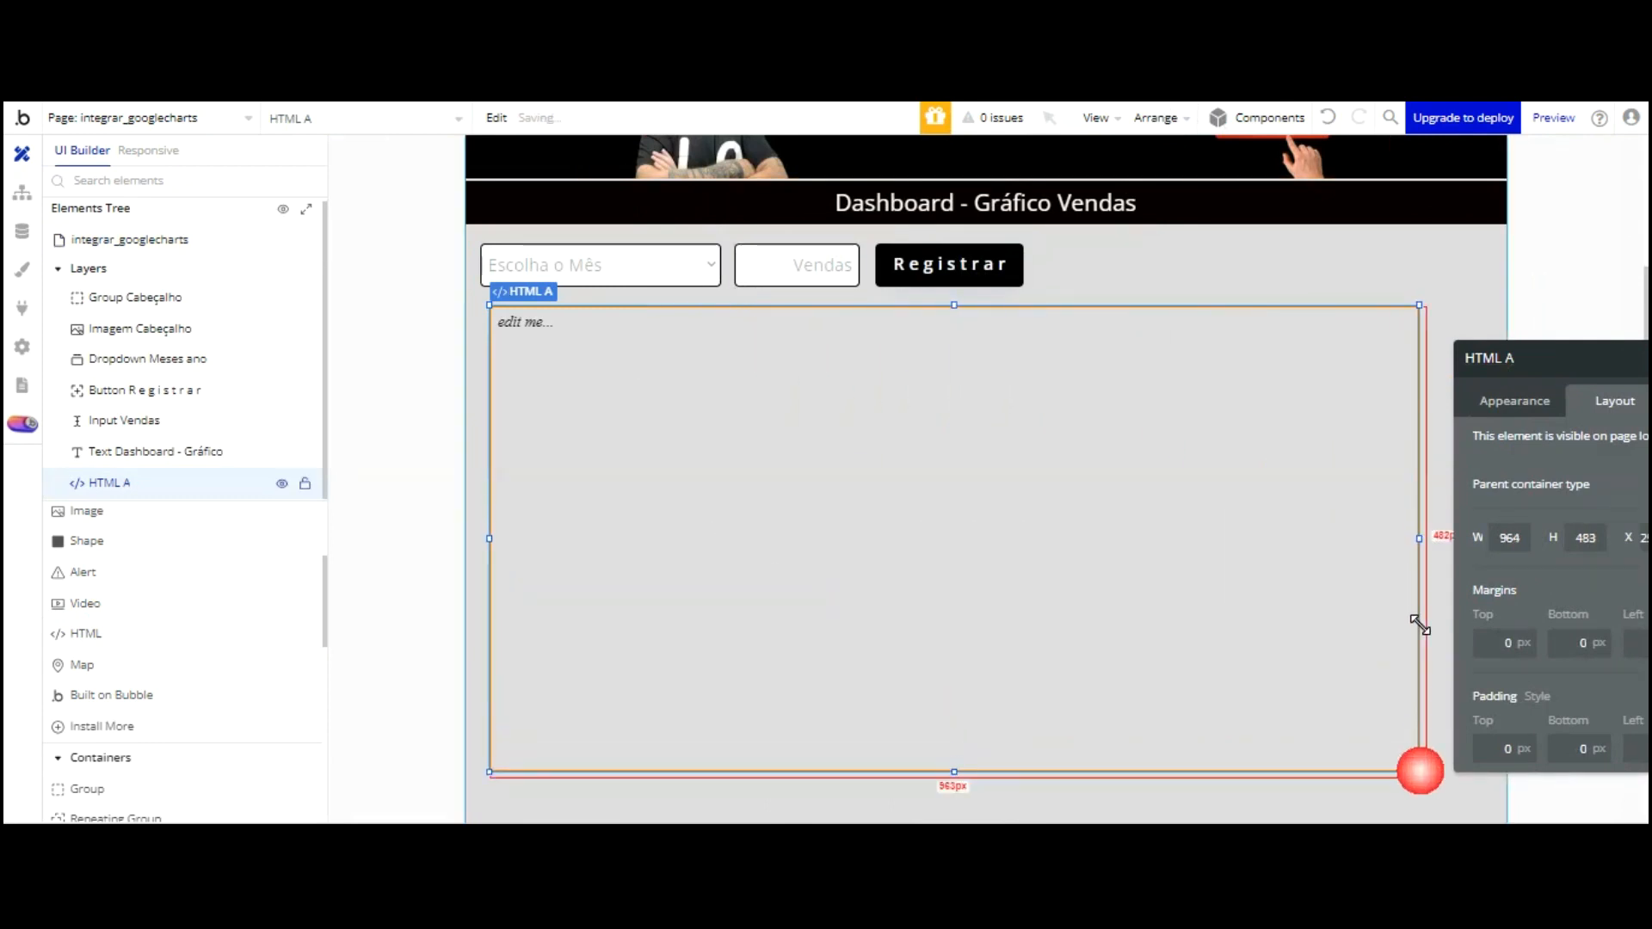
# Replace the HTML element's placeholder content with the copied 3D pie chart code
pyautogui.moveTo(1527, 367); pyautogui.dragTo(1287, 201)
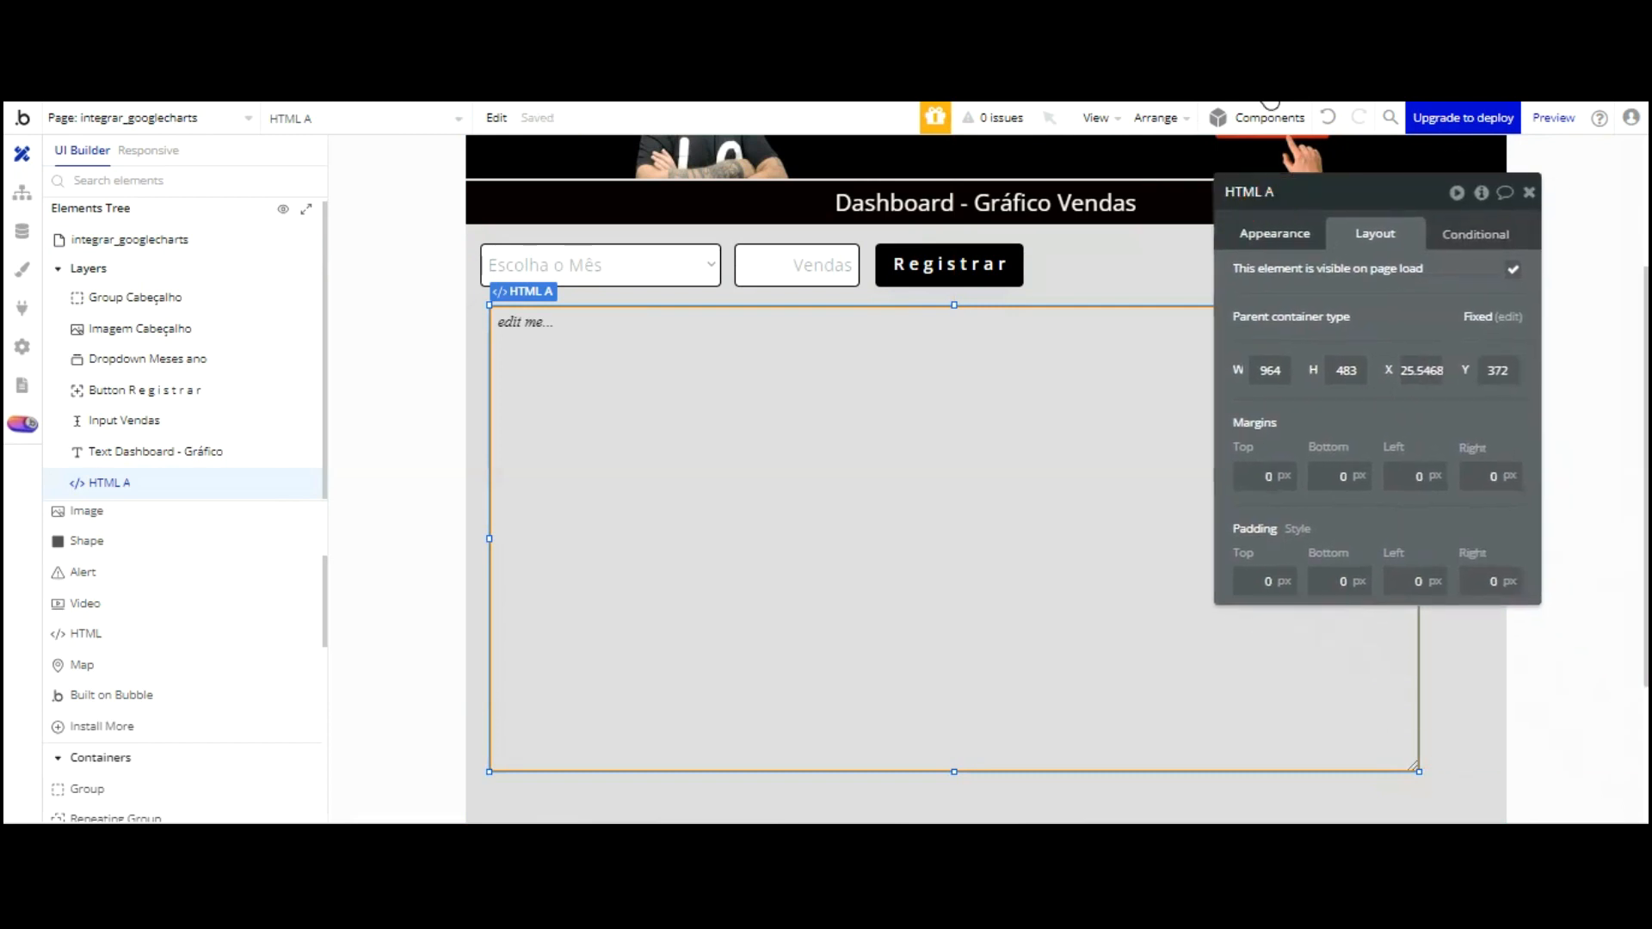
pyautogui.click(1268, 231)
pyautogui.click(1345, 273)
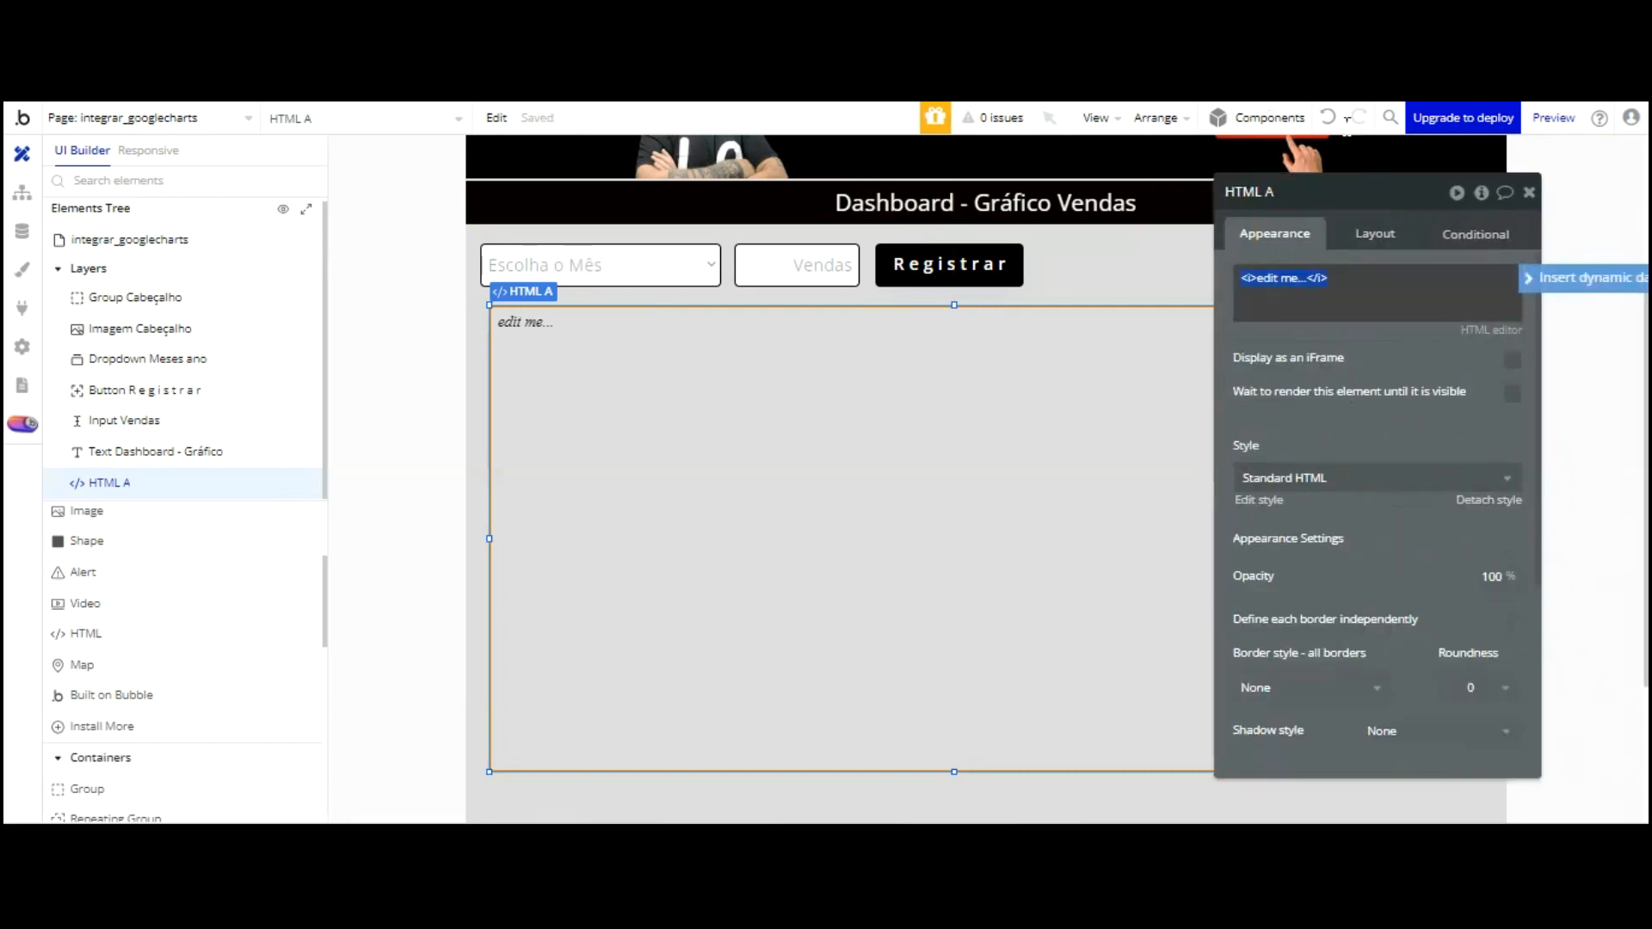
pyautogui.hotkey('ctrl', 'v')
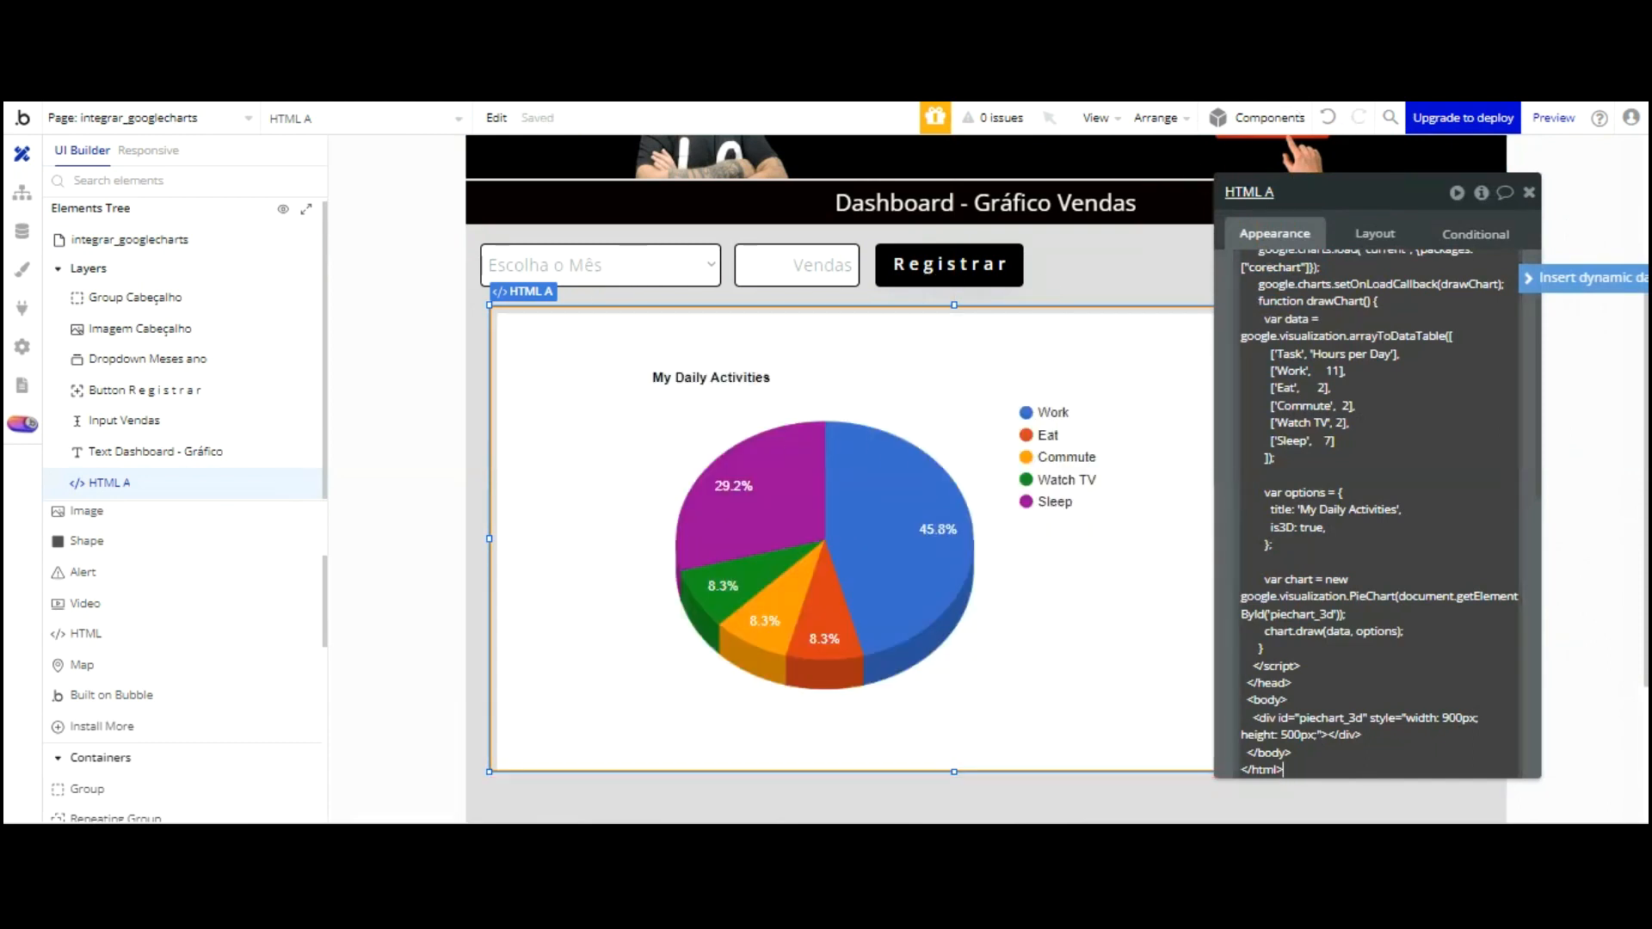
# Turn on Display as an iFrame for the HTML element containing the chart code
pyautogui.click(1251, 192)
pyautogui.scroll(2, 1342, 263)
pyautogui.scroll(-7, 1351, 277)
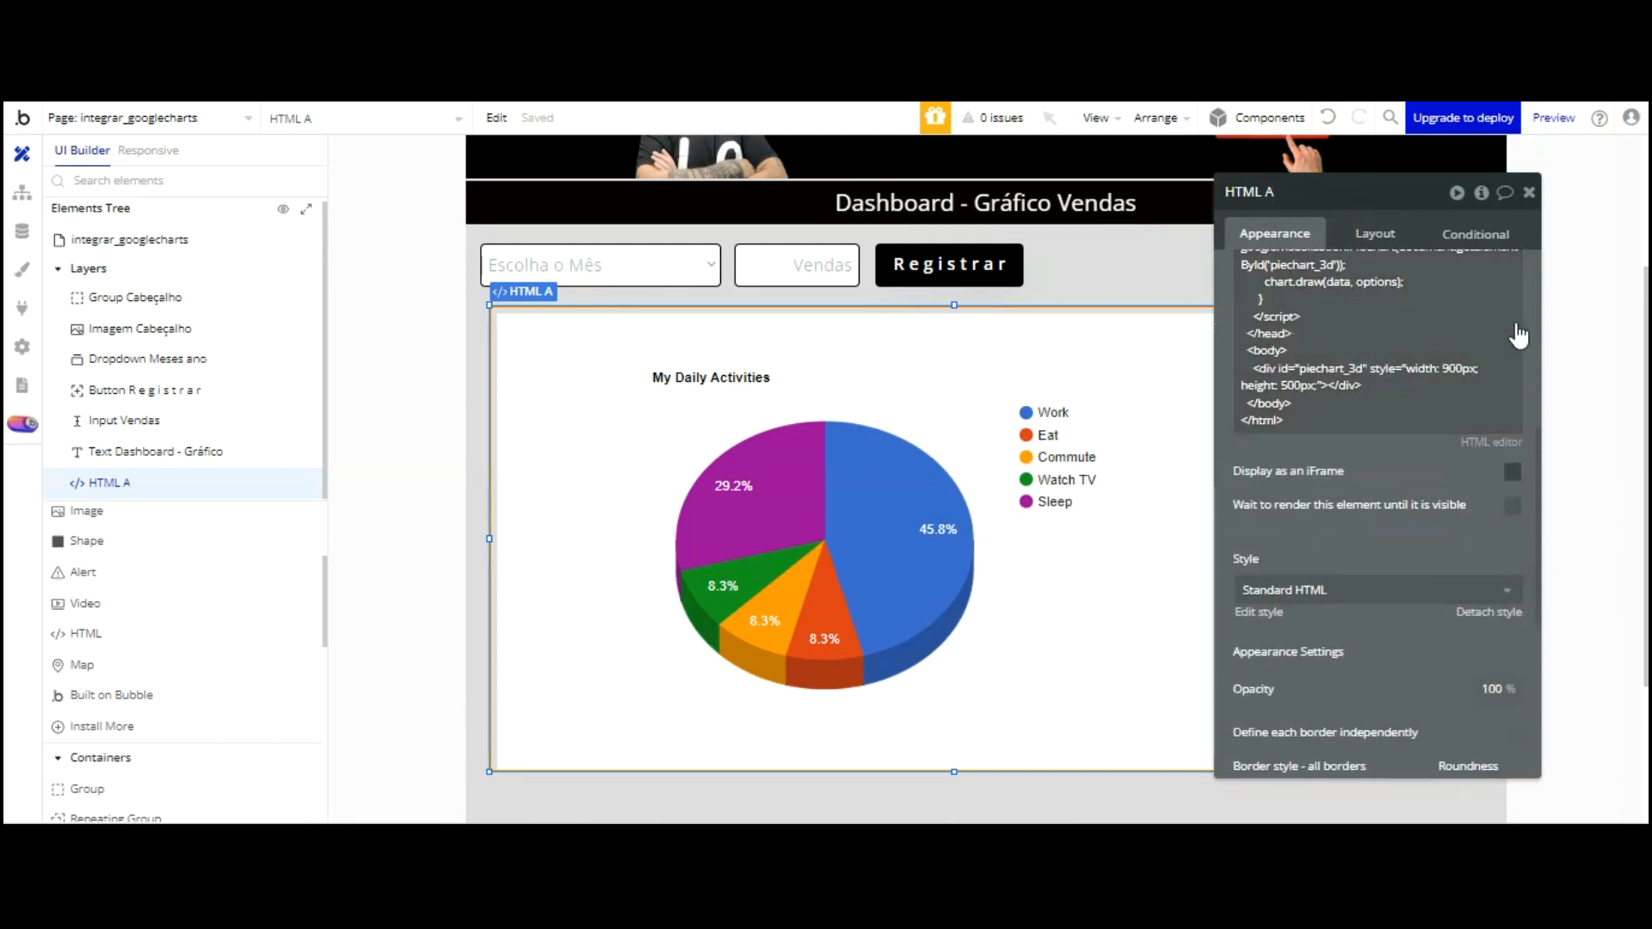
pyautogui.click(1512, 471)
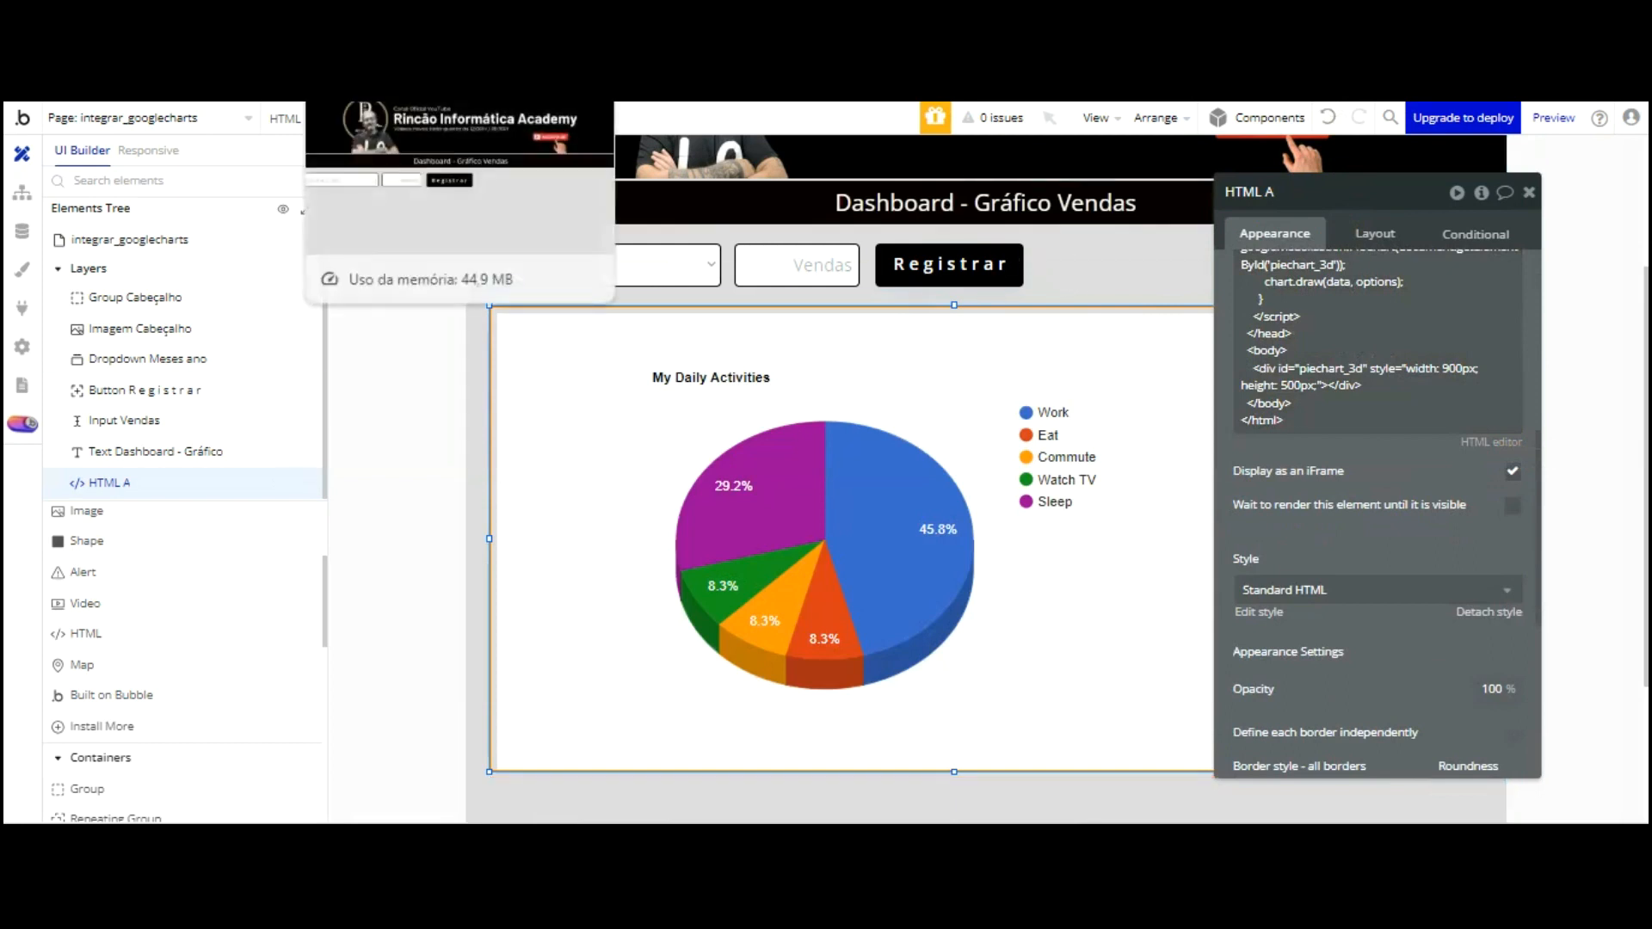
# Check how the pie chart is laid out in the dashboard's preview page
pyautogui.click(430, 18)
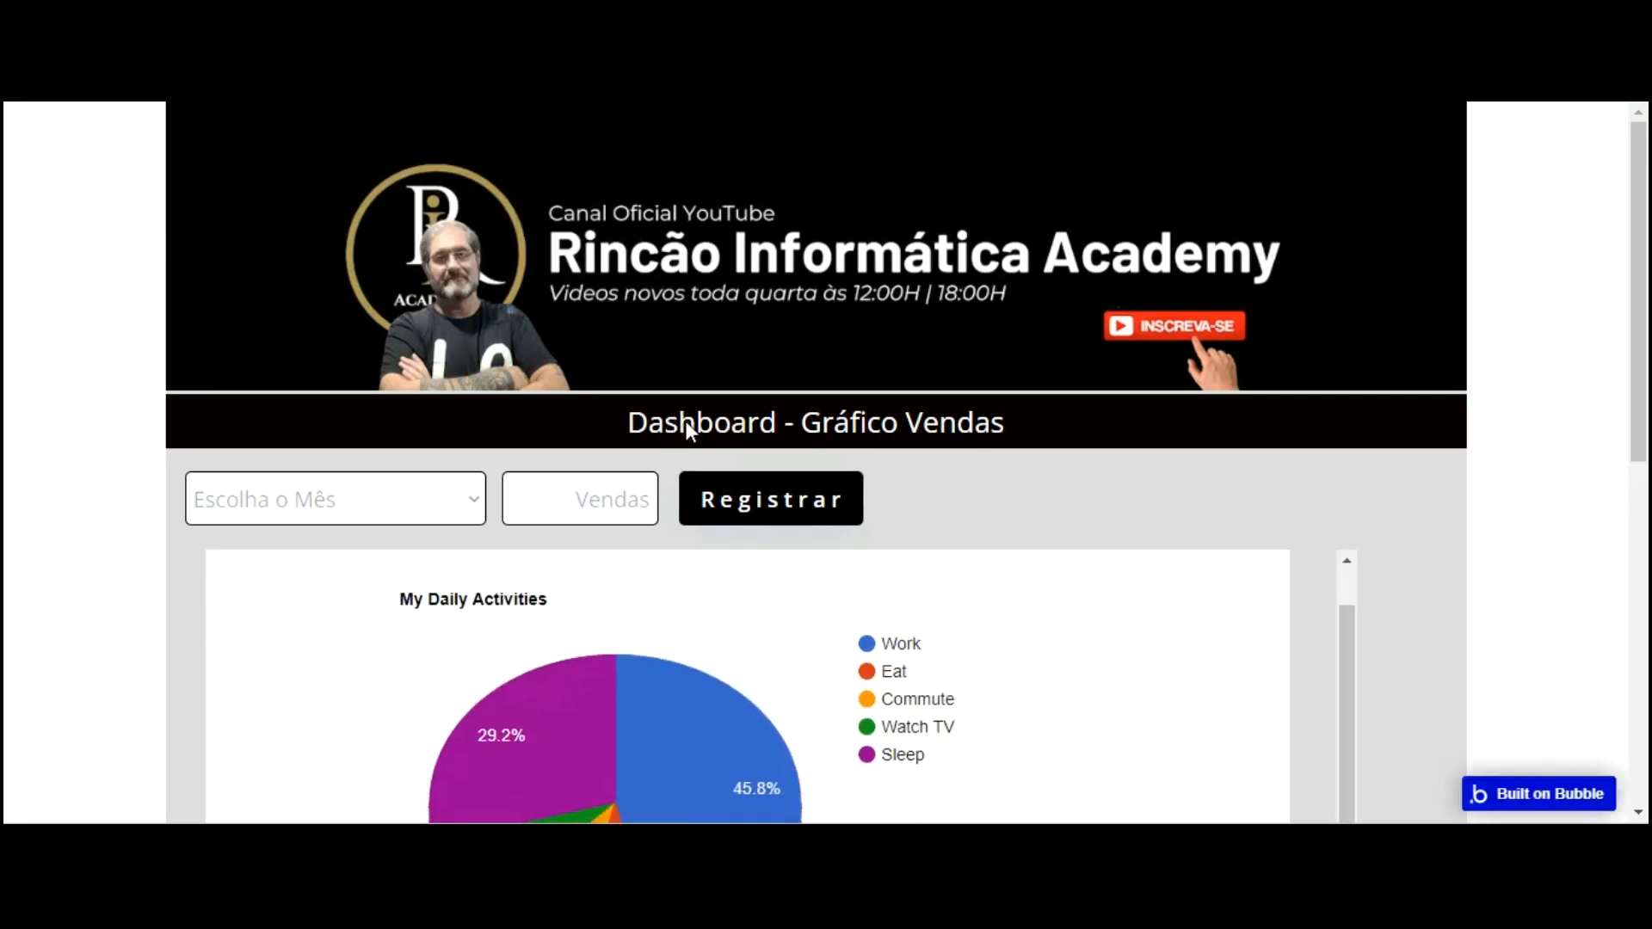
pyautogui.scroll(-5, 1412, 534)
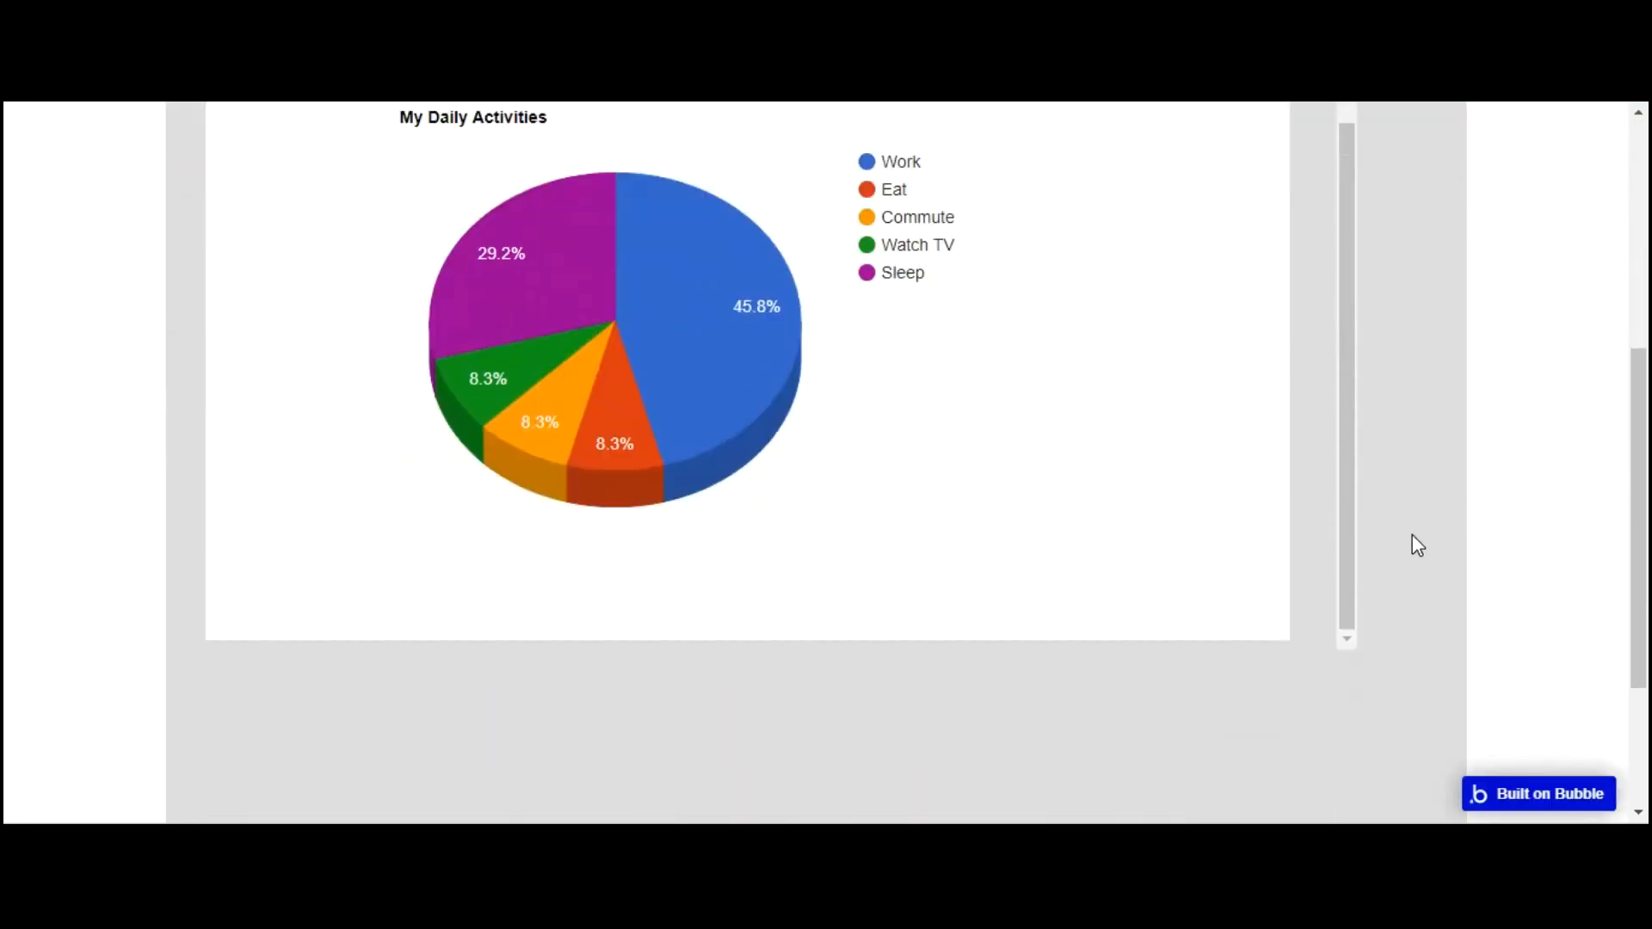
pyautogui.scroll(1, 1412, 529)
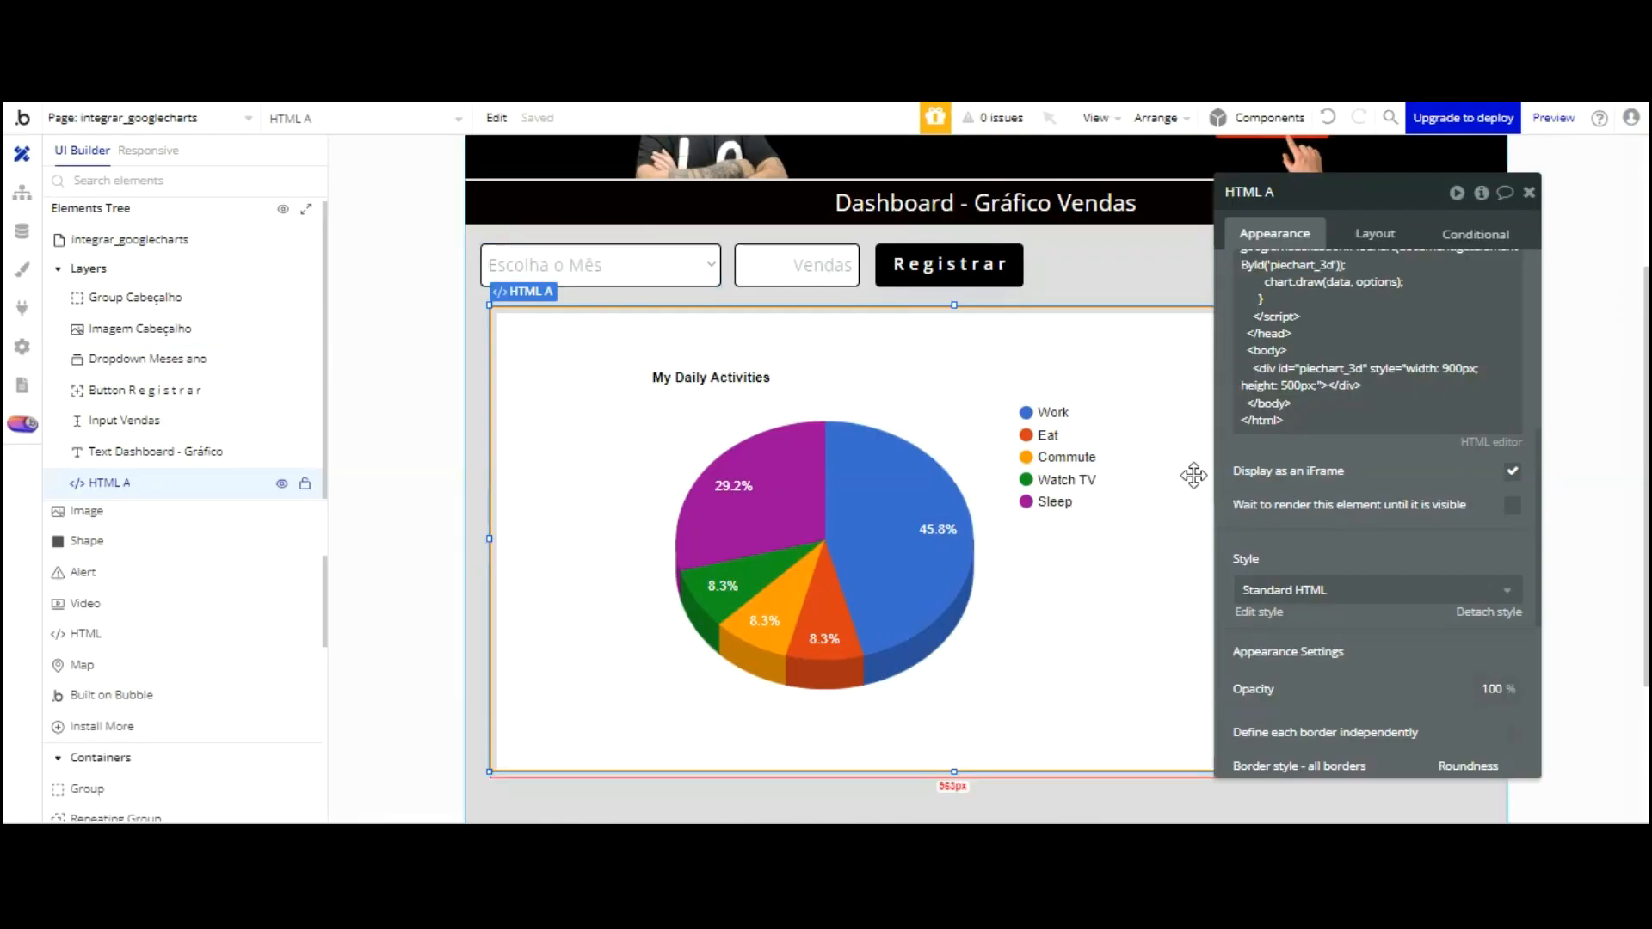
# Resize the chart's HTML element to about 926 px wide and 512 px high
pyautogui.moveTo(954, 629)
pyautogui.mouseDown()
pyautogui.moveTo(953, 671)
pyautogui.moveTo(955, 656)
pyautogui.mouseUp()
pyautogui.moveTo(1382, 457); pyautogui.dragTo(710, 402)
pyautogui.moveTo(1419, 409); pyautogui.dragTo(1383, 412)
pyautogui.scroll(-1, 1201, 568)
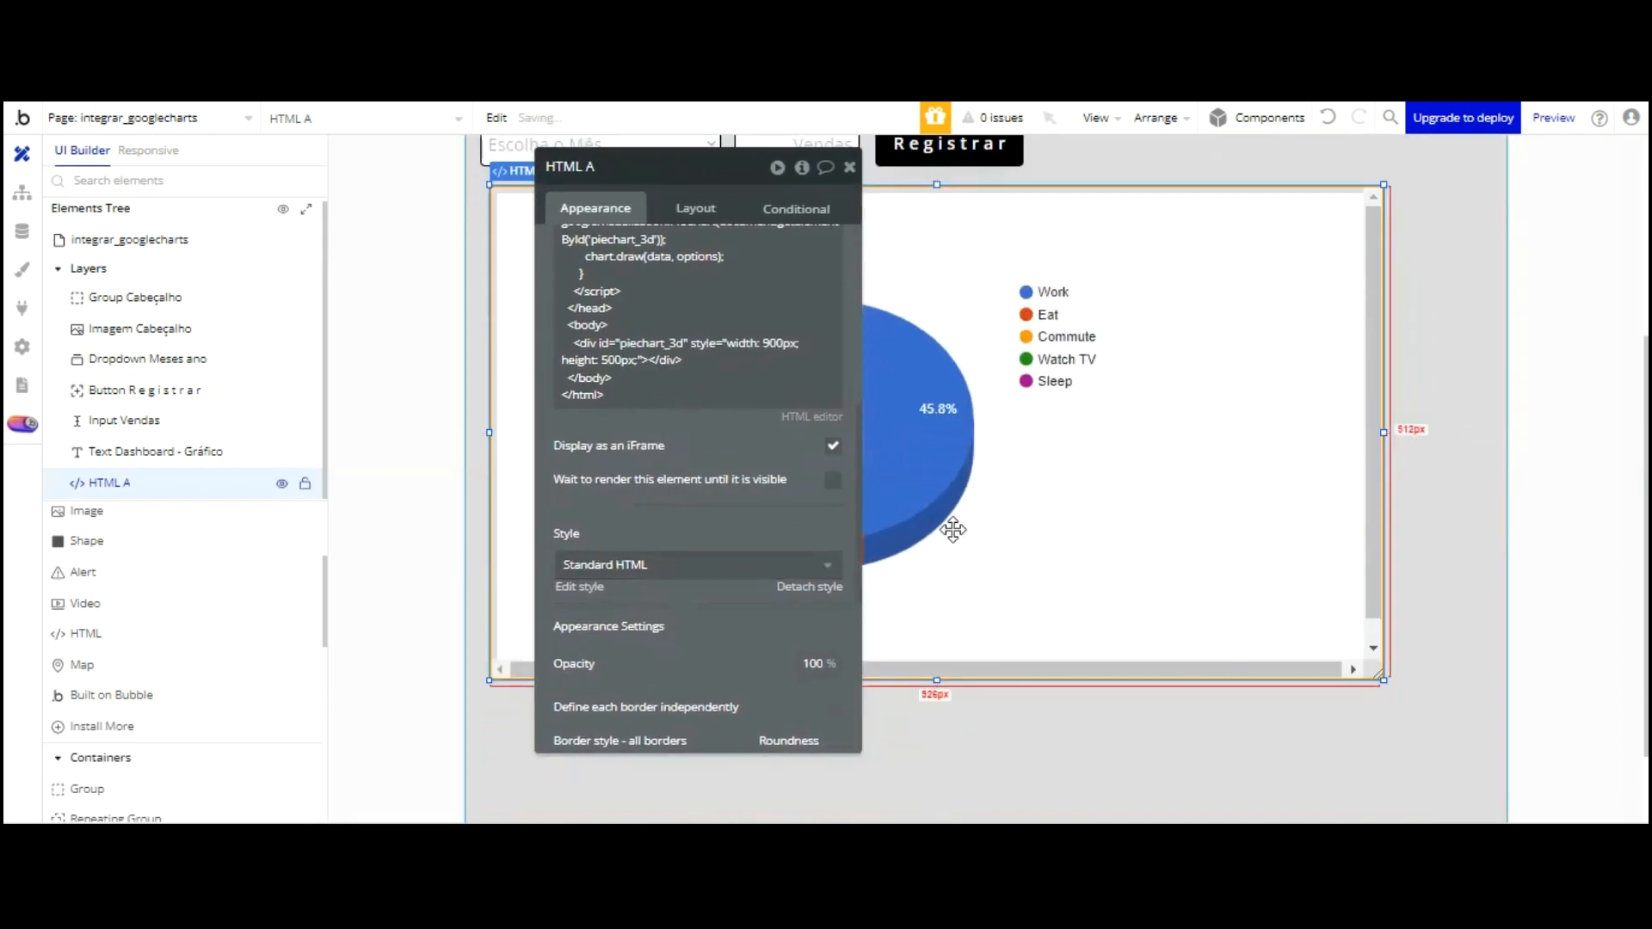
# Enlarge the chart's HTML element to about 963 × 541 px and set the chart title in its code to "Gráficos de Vendas Mensais"
pyautogui.moveTo(936, 534); pyautogui.dragTo(941, 560)
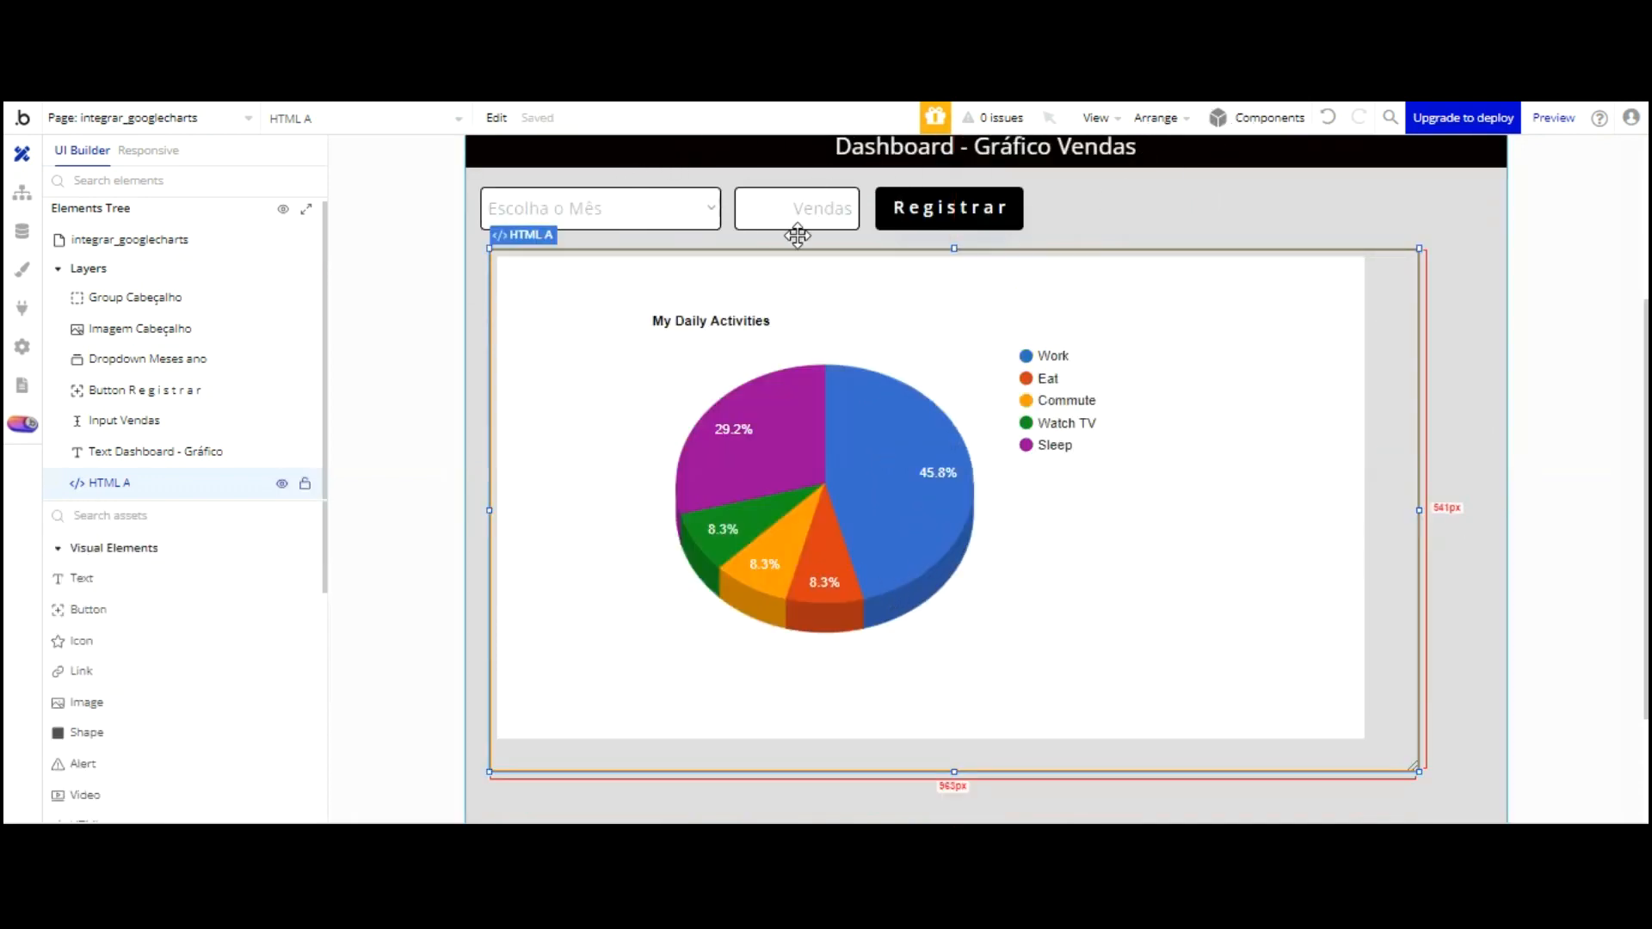
pyautogui.doubleClick(1121, 389)
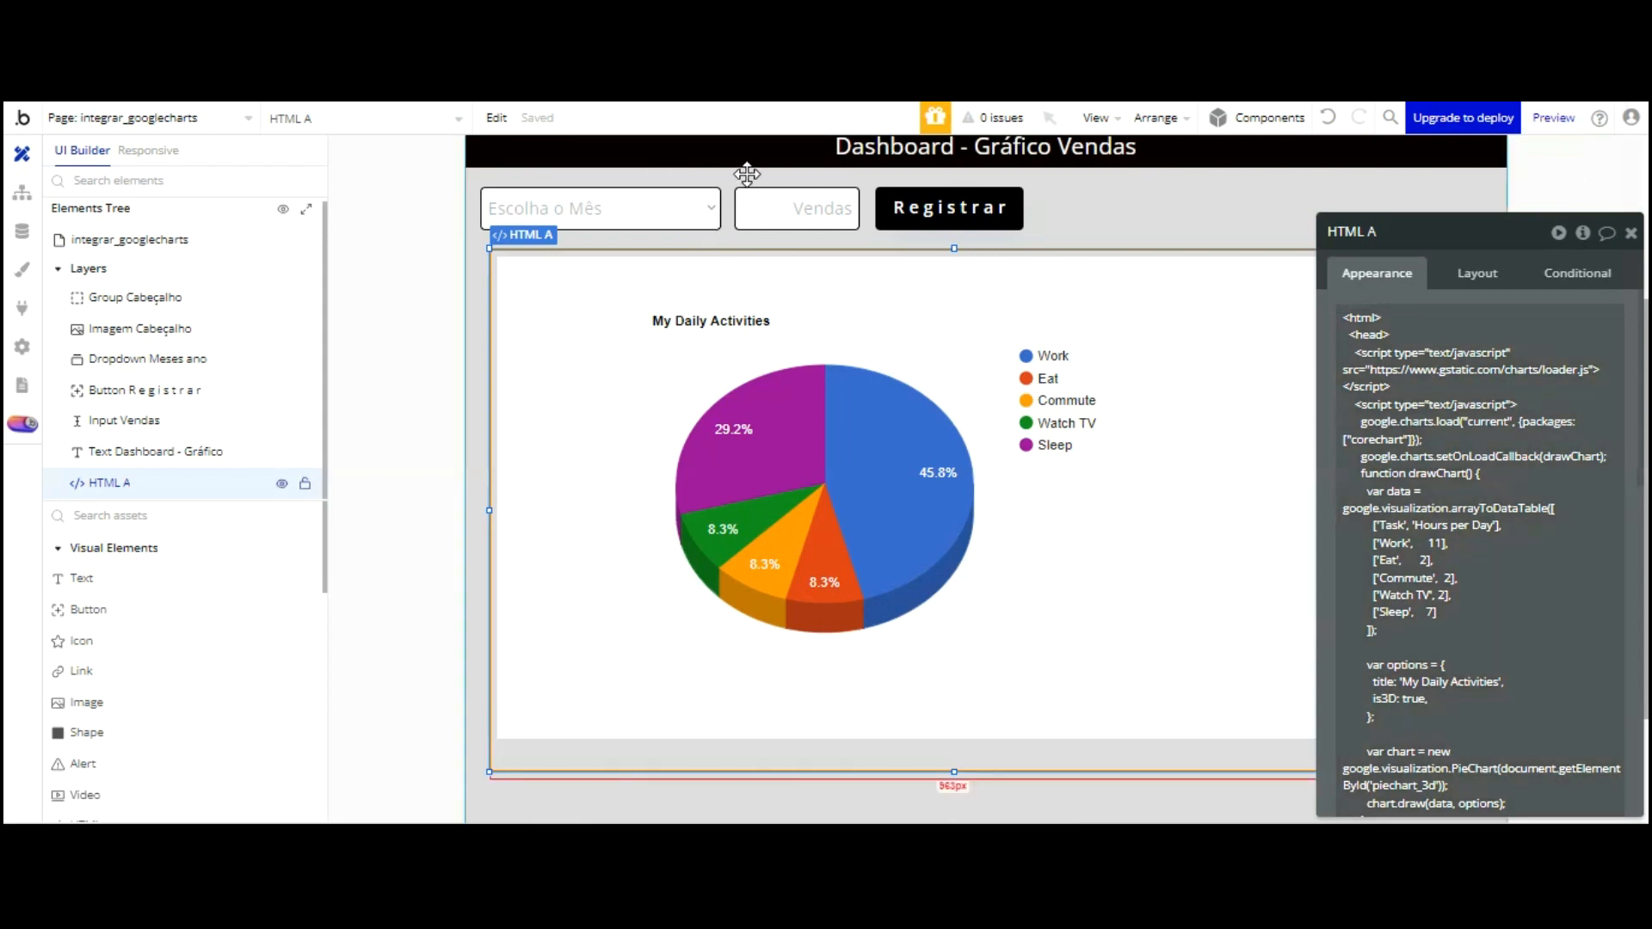
pyautogui.scroll(-3, 1541, 463)
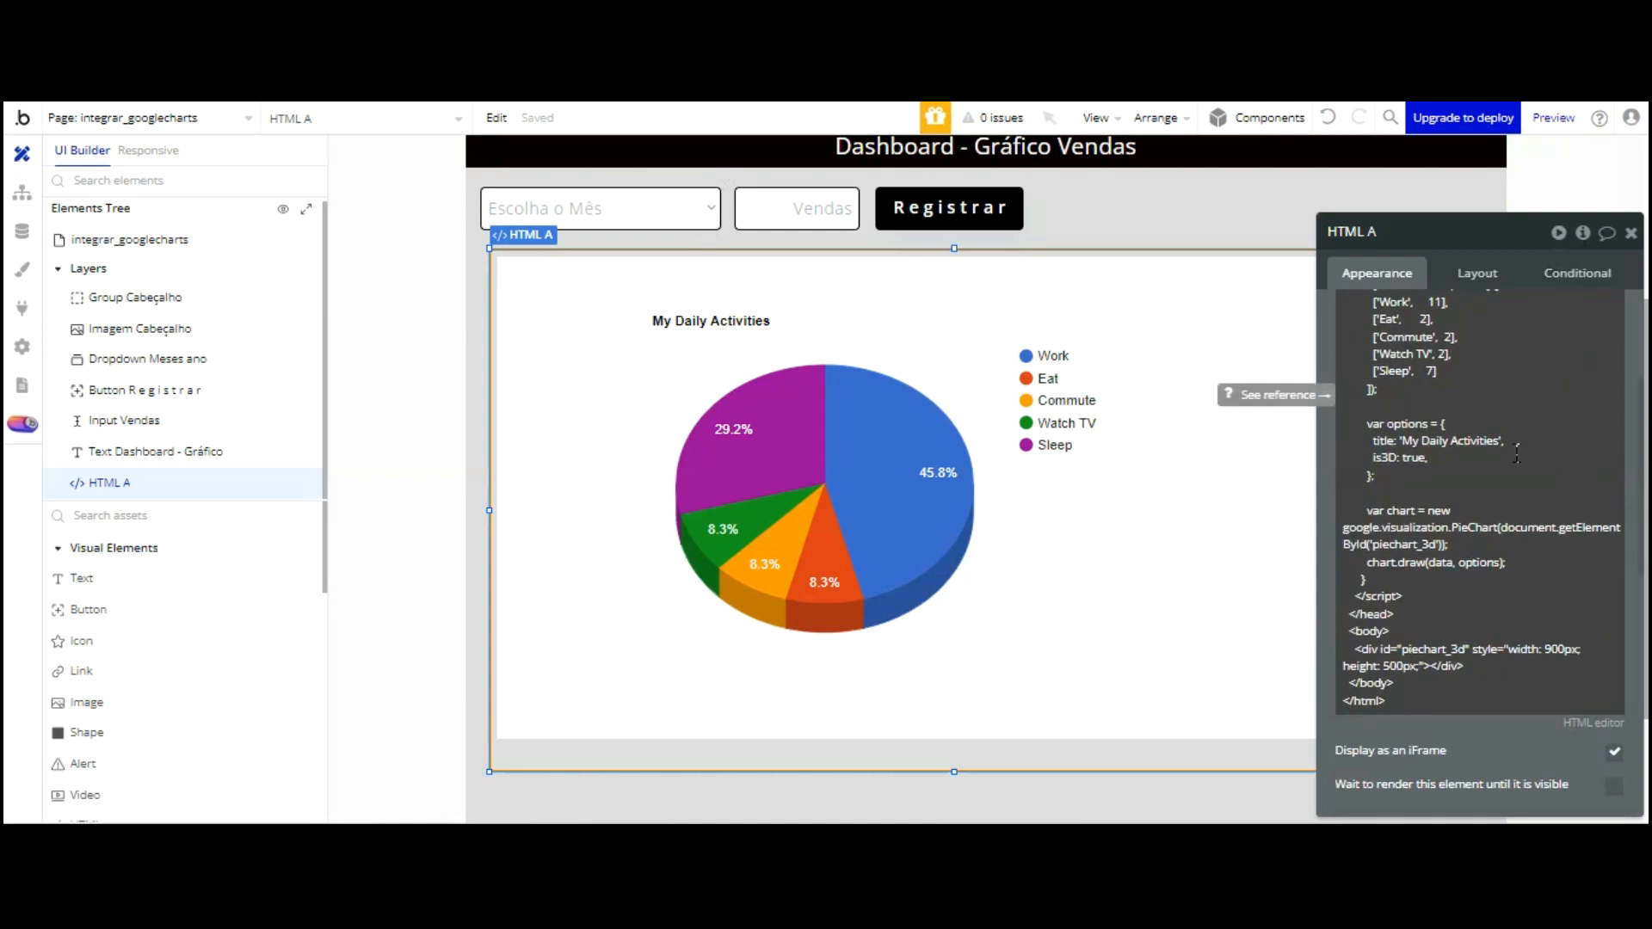
pyautogui.click(1407, 295)
pyautogui.click(1403, 441)
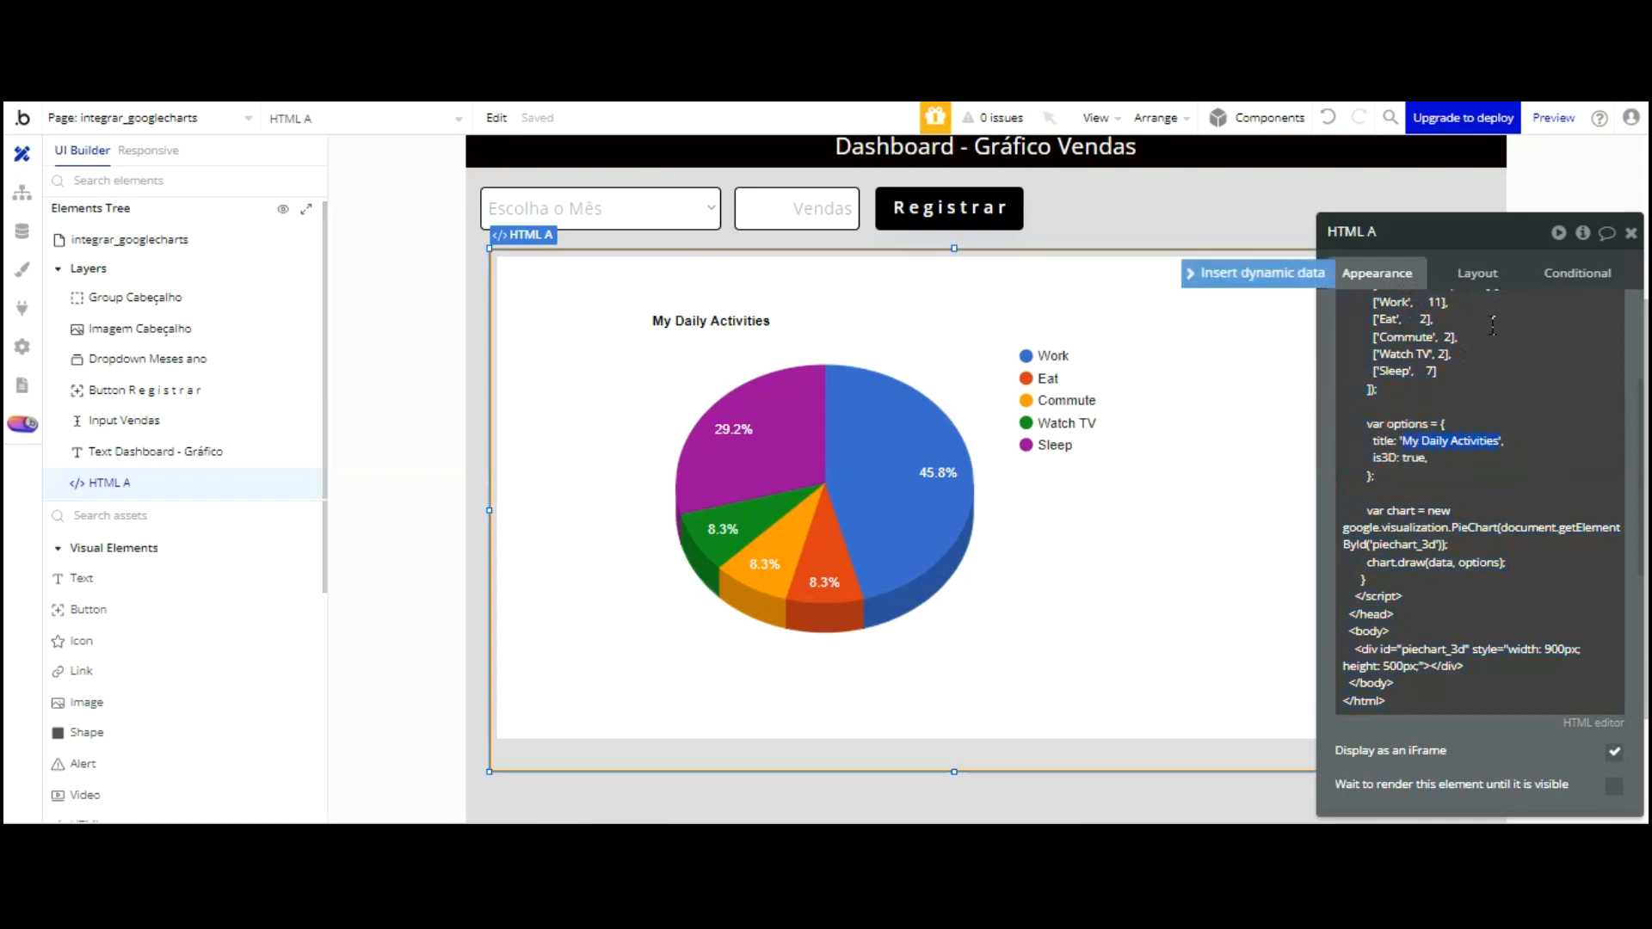
pyautogui.write('Gráficos de')
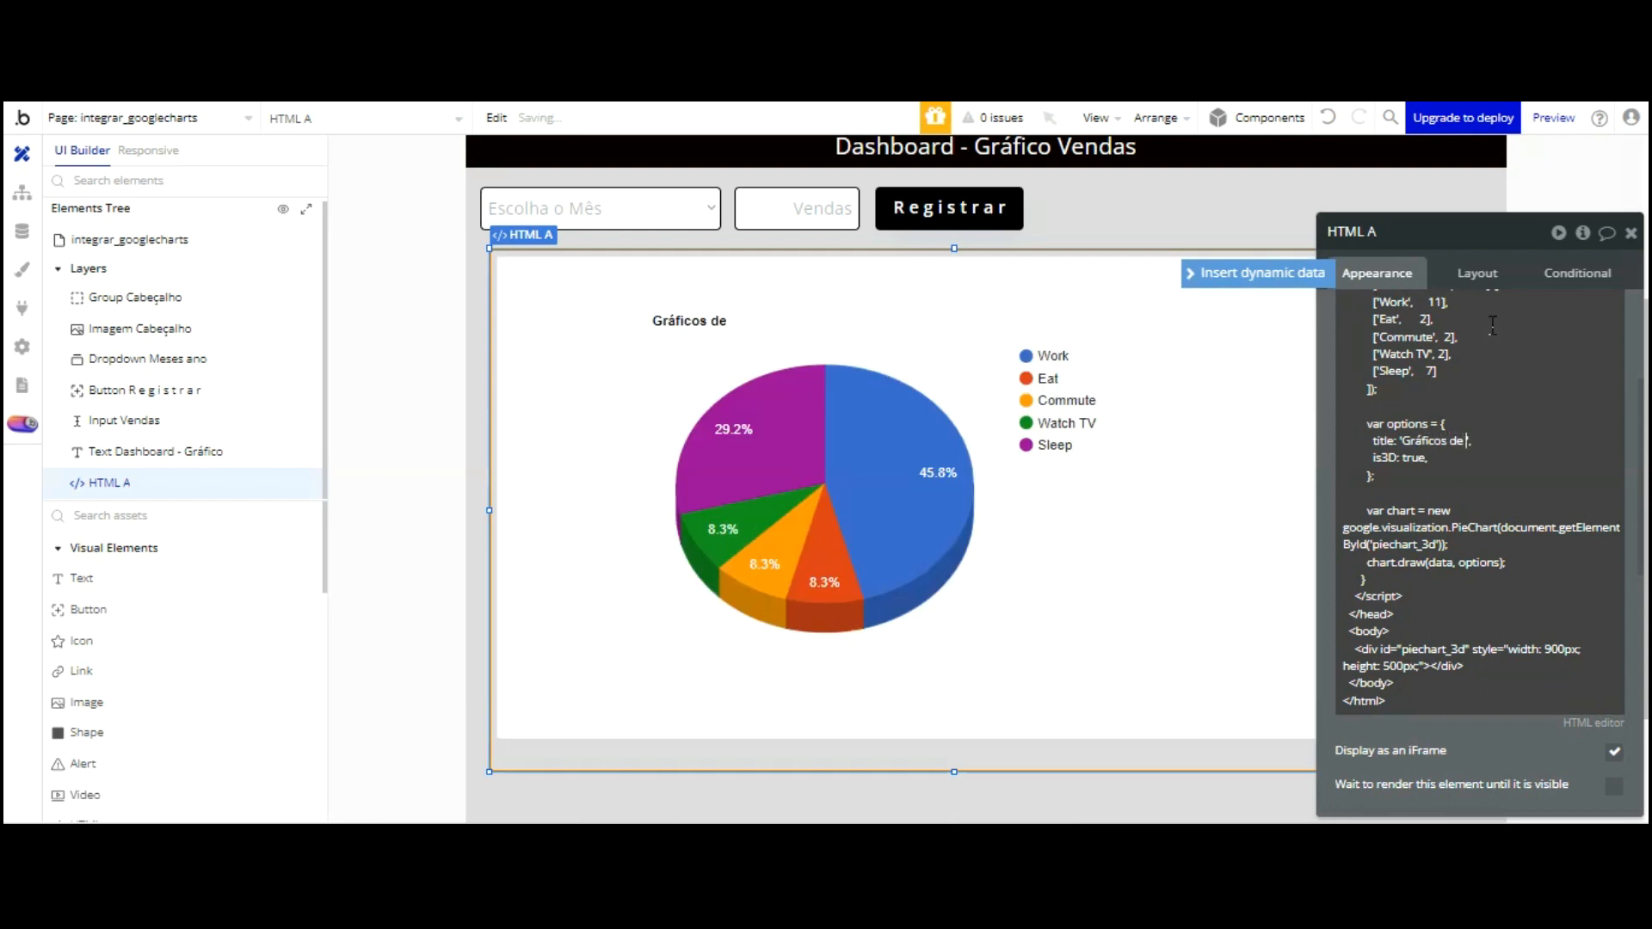
pyautogui.write('Vendas Mensais')
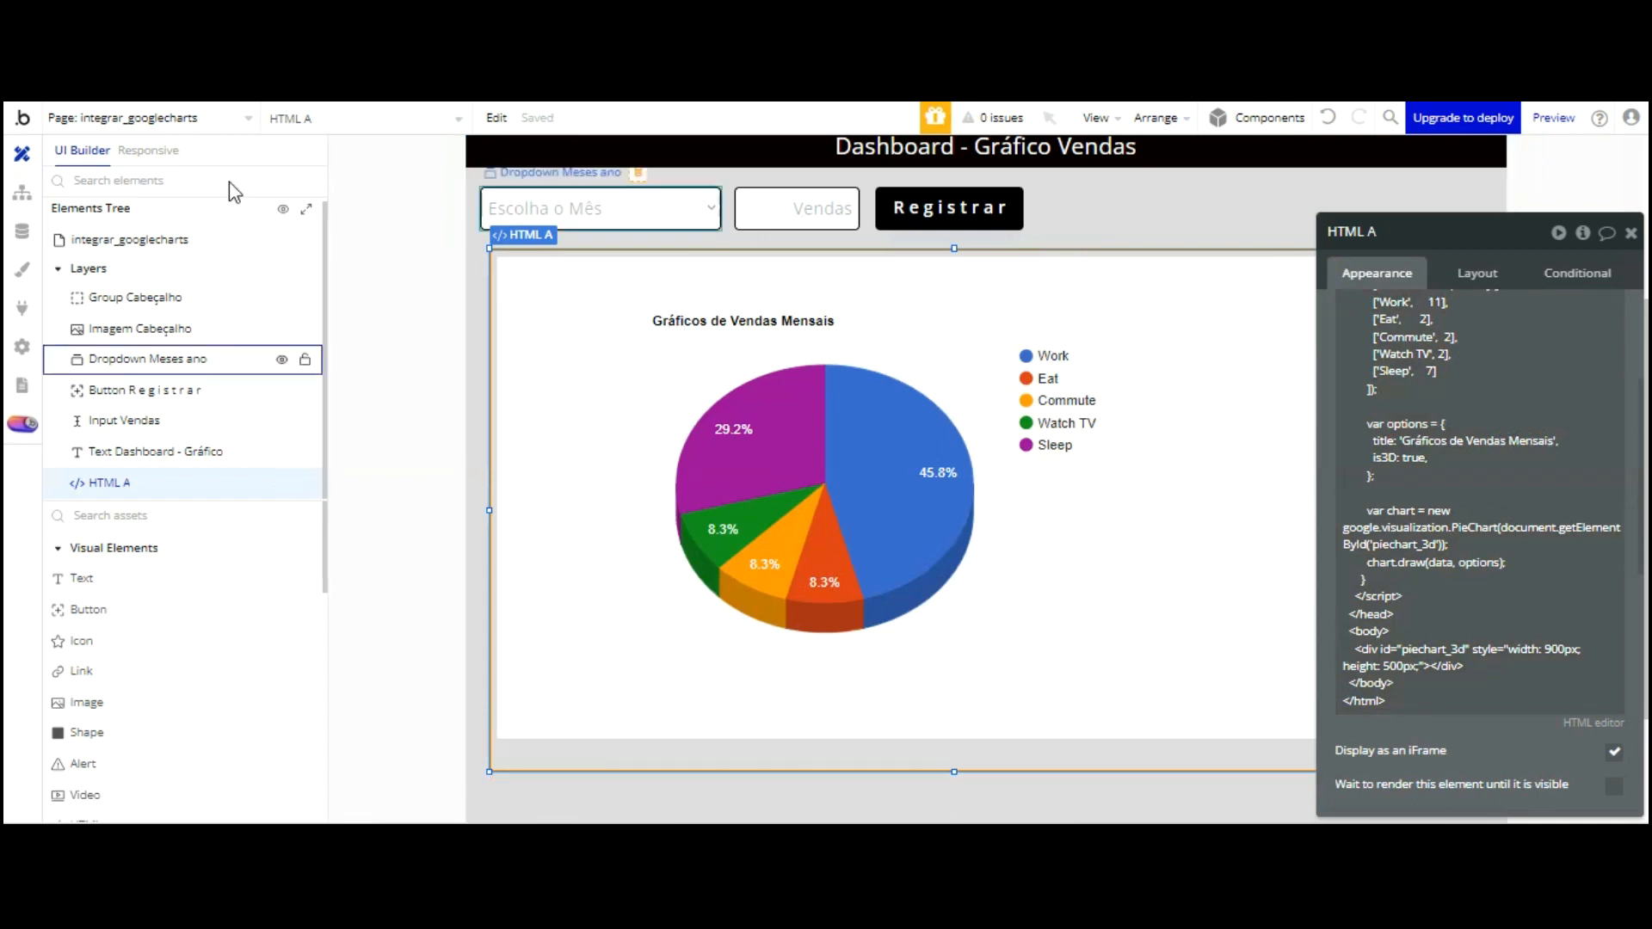
# Check the stored Vendas records and their Código venda entries in the app data
pyautogui.click(22, 230)
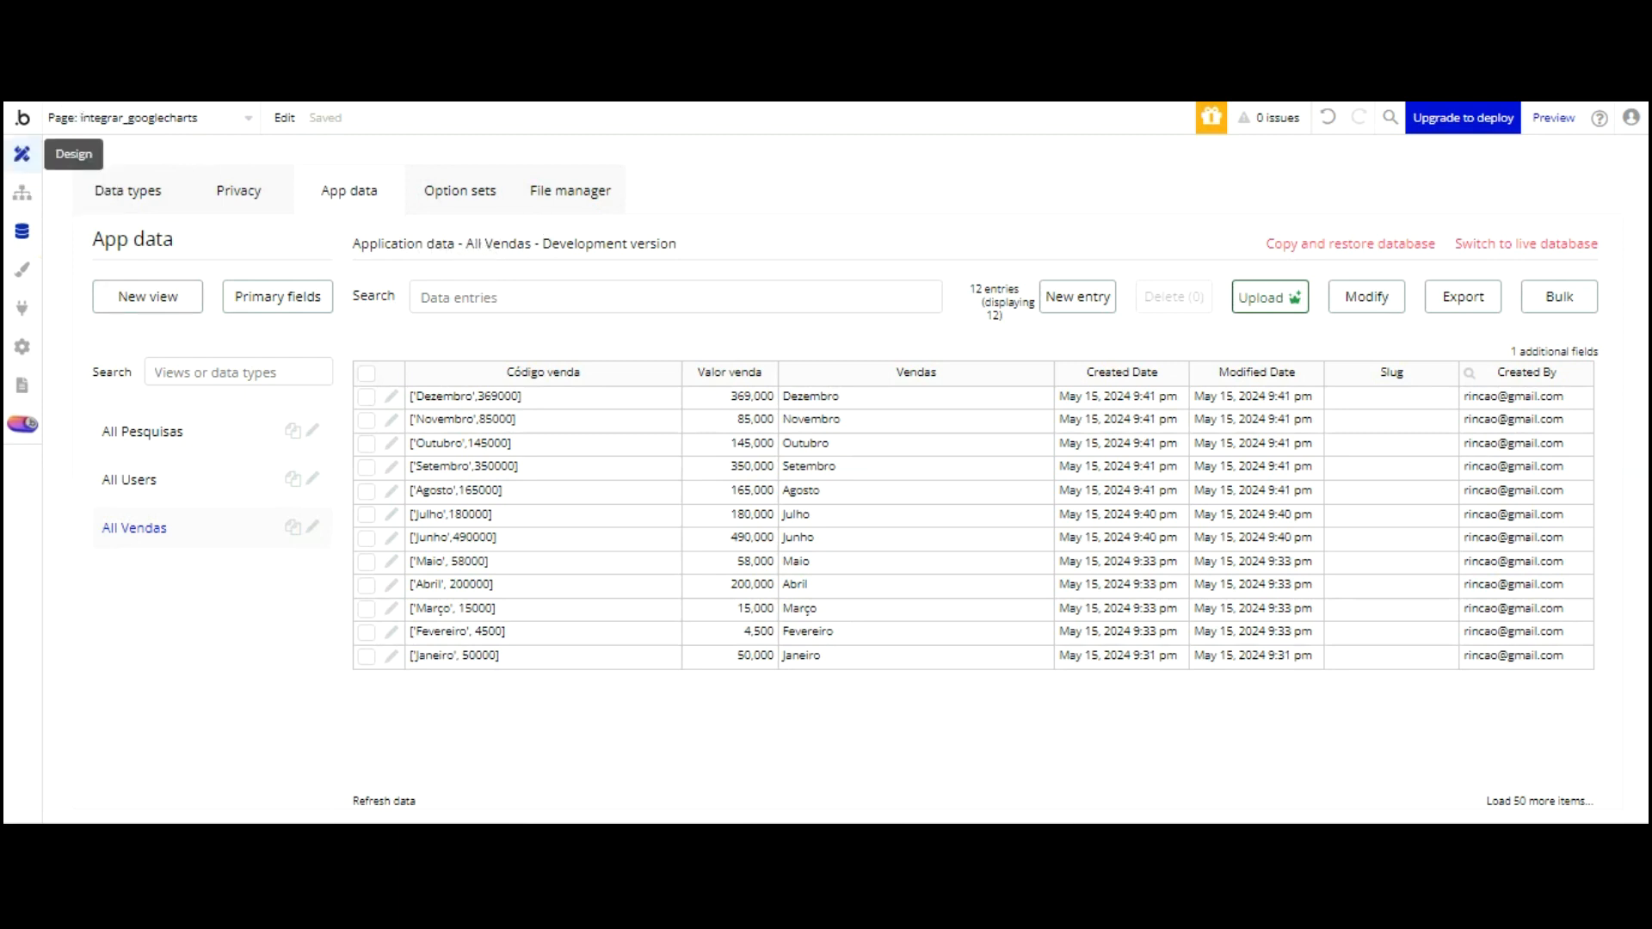
pyautogui.click(22, 154)
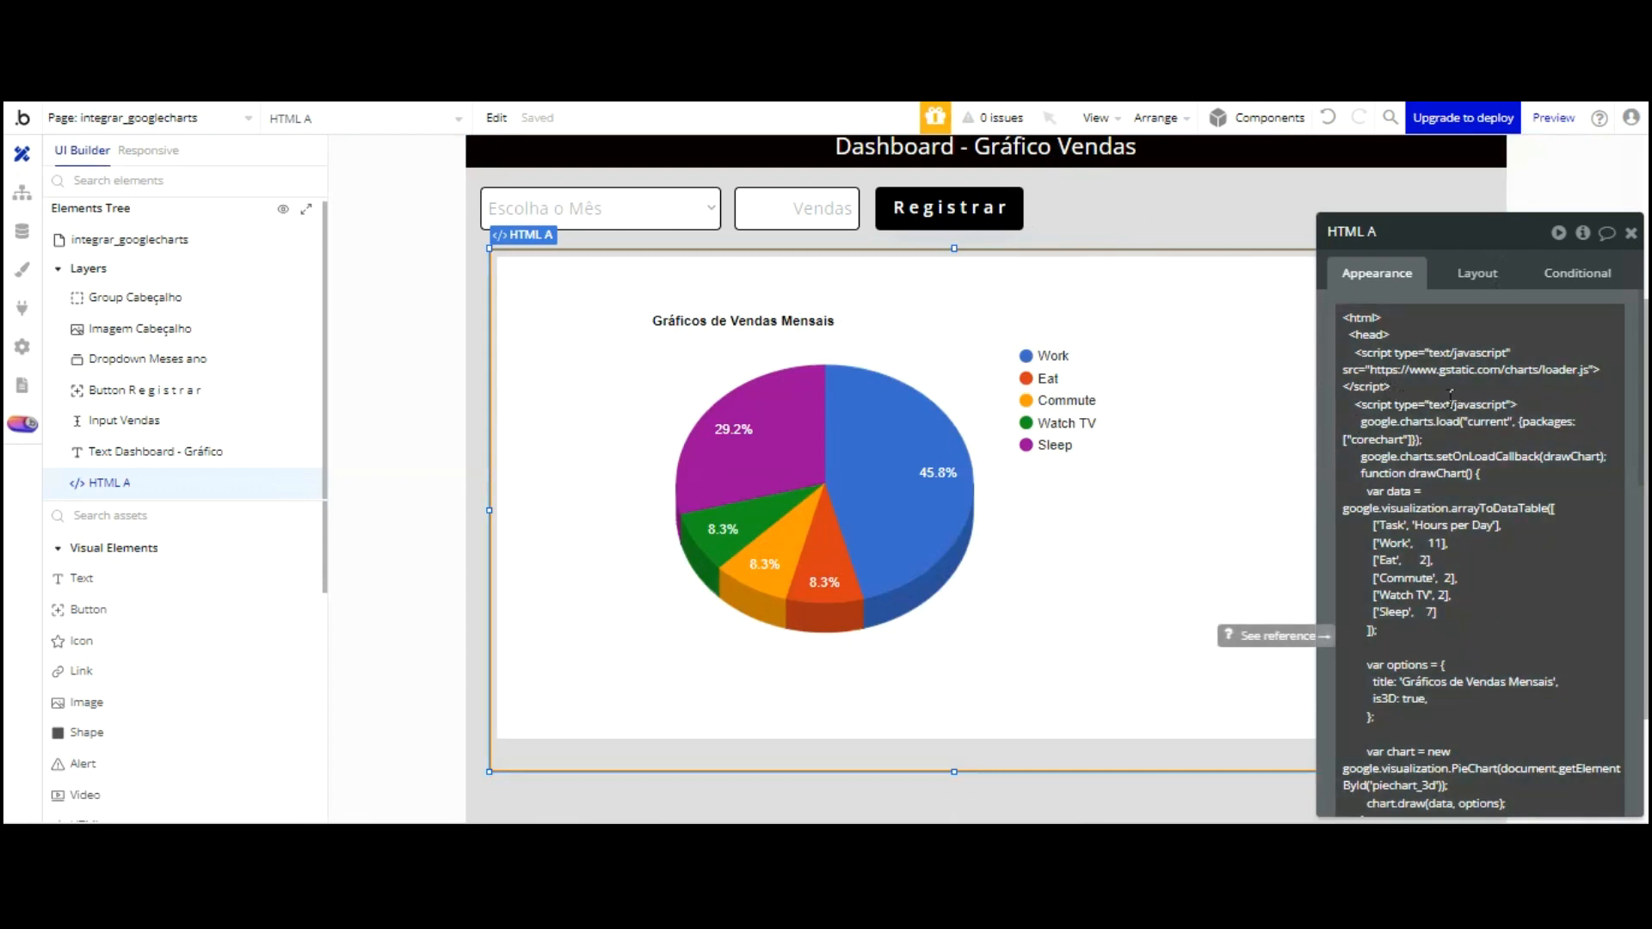
# Replace the sample data rows from Work to Sleep in the chart code with a dynamic search for Vendas
pyautogui.hotkey('ctrl', 'a')
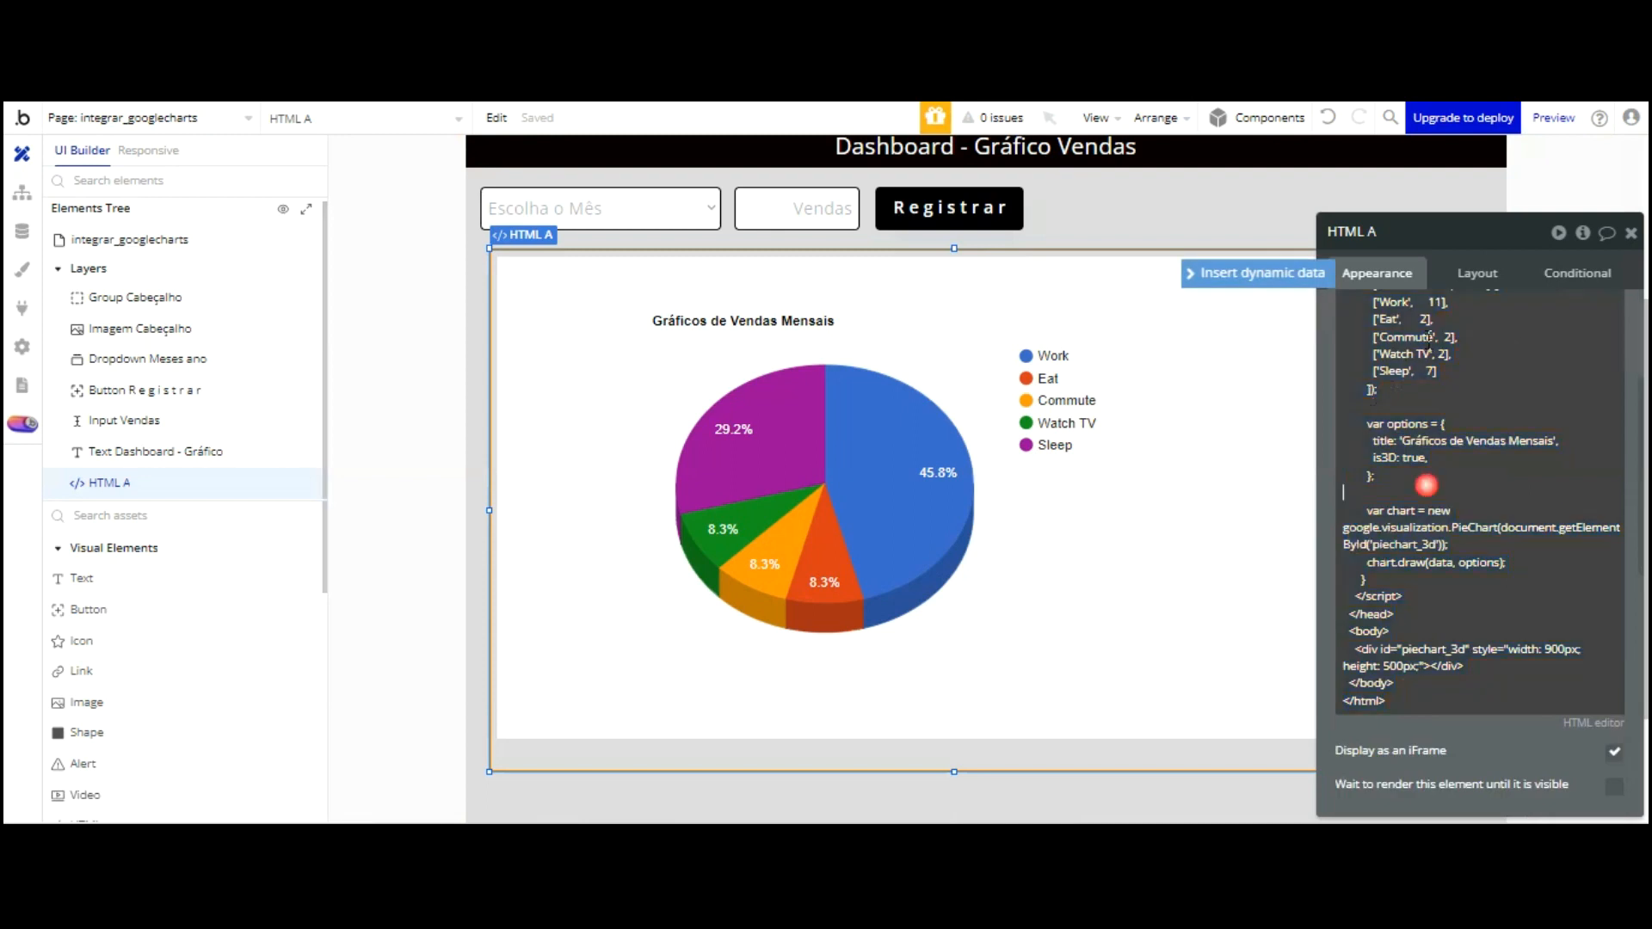
pyautogui.scroll(2, 1411, 327)
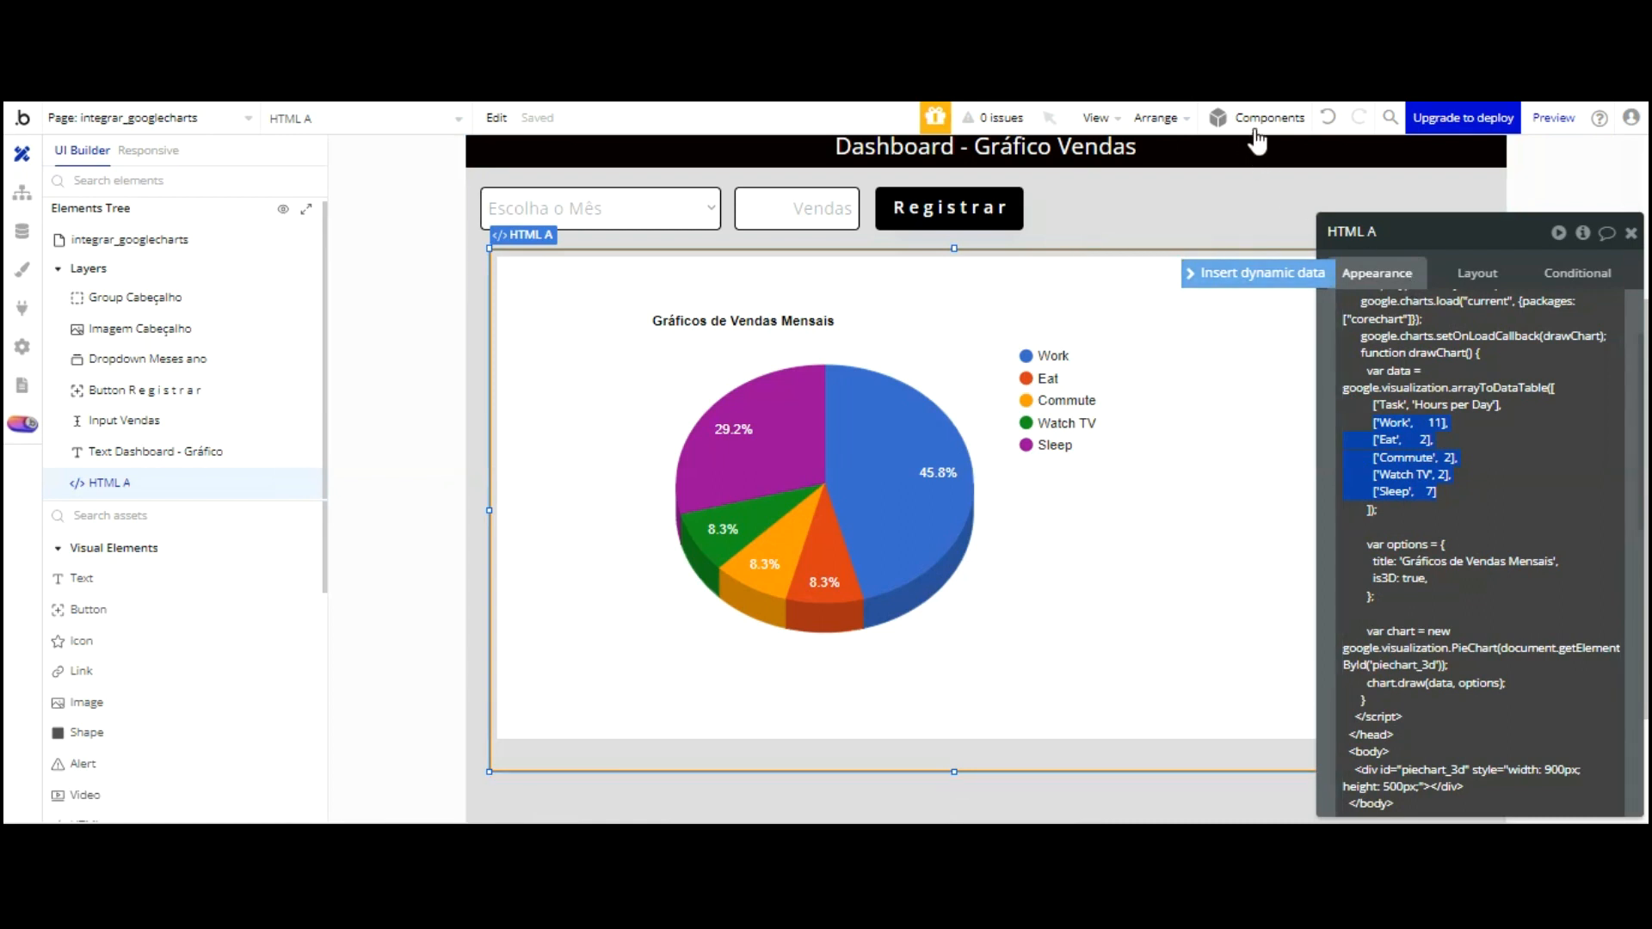
pyautogui.click(1256, 273)
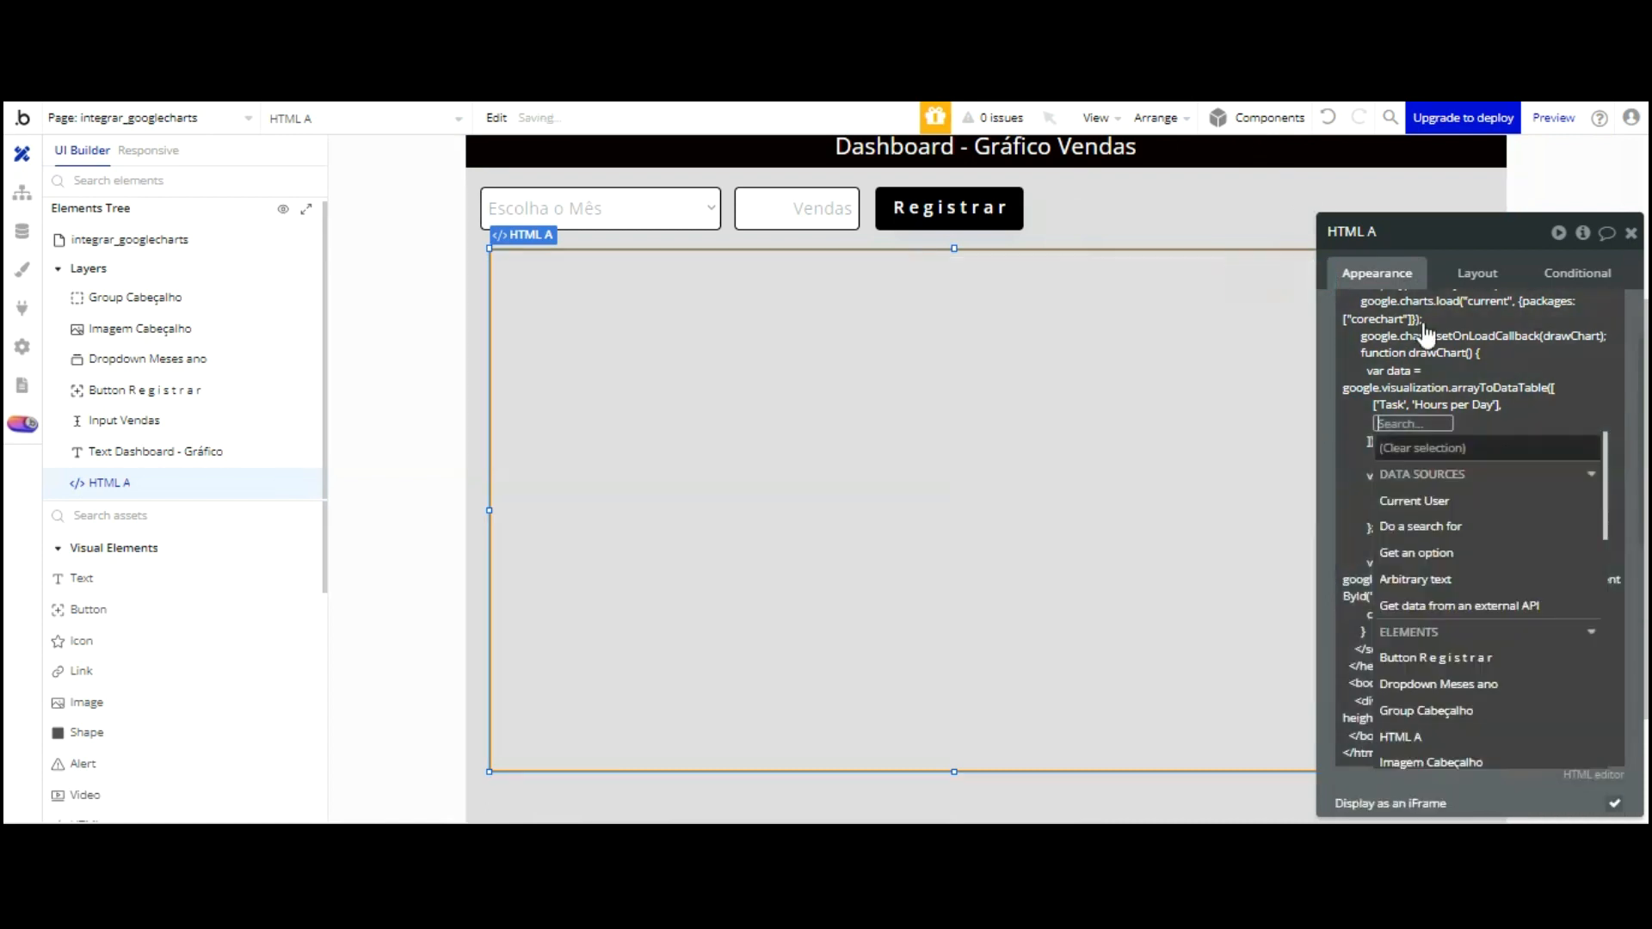
pyautogui.click(1455, 526)
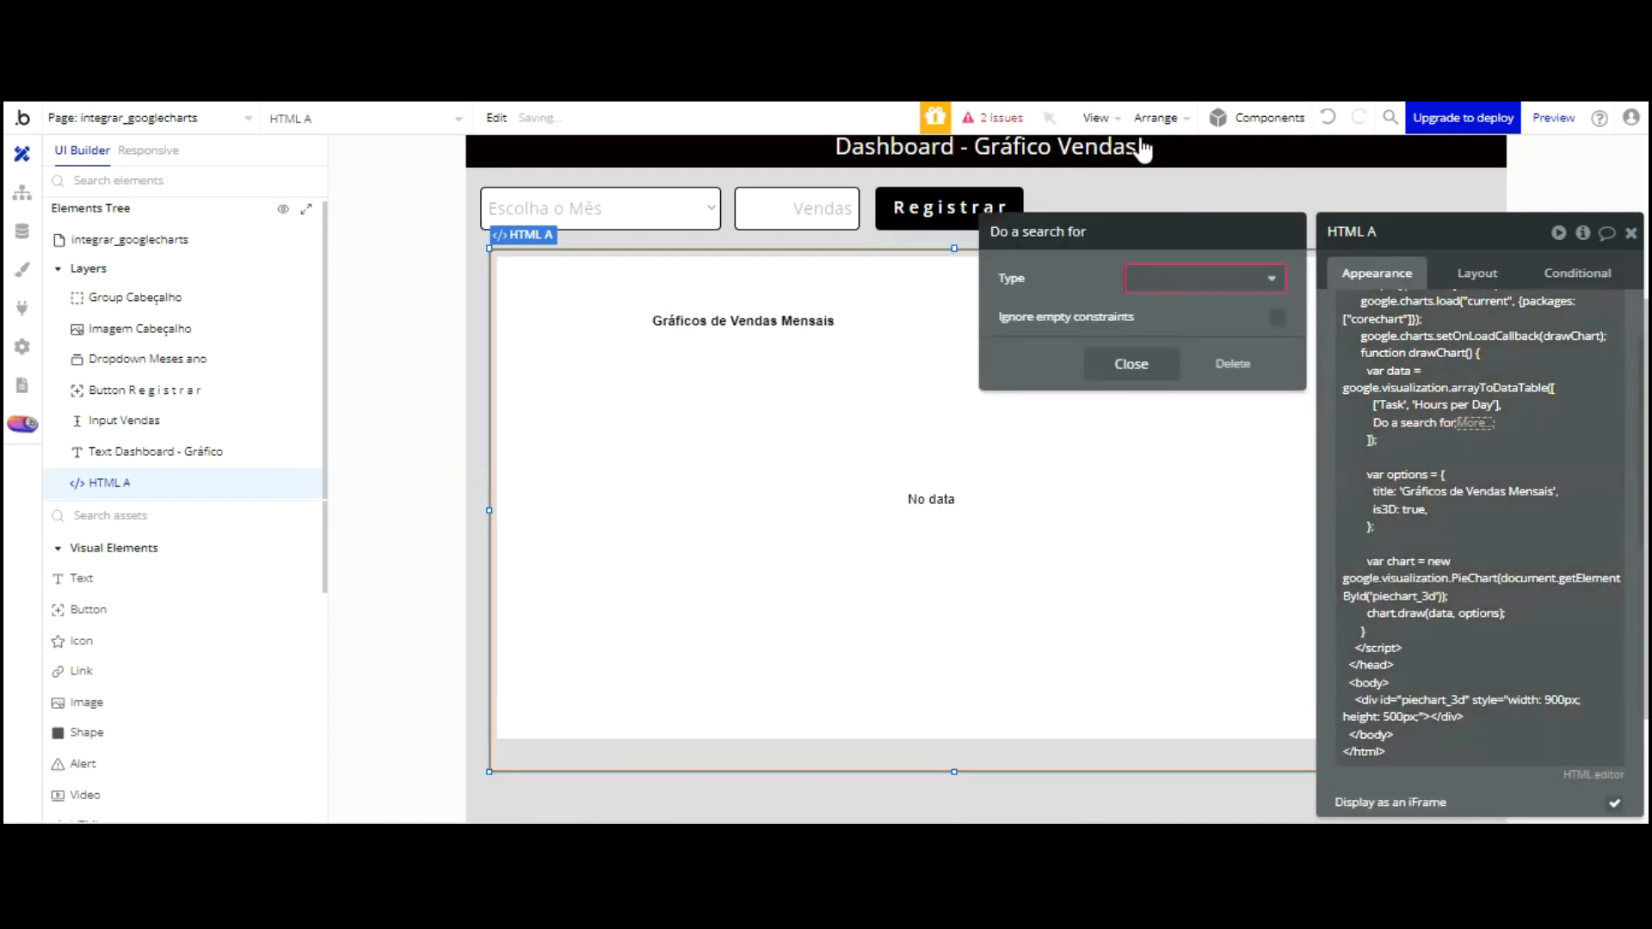
pyautogui.press('Down')
pyautogui.press('Down')
pyautogui.press('Down')
pyautogui.press('Return')
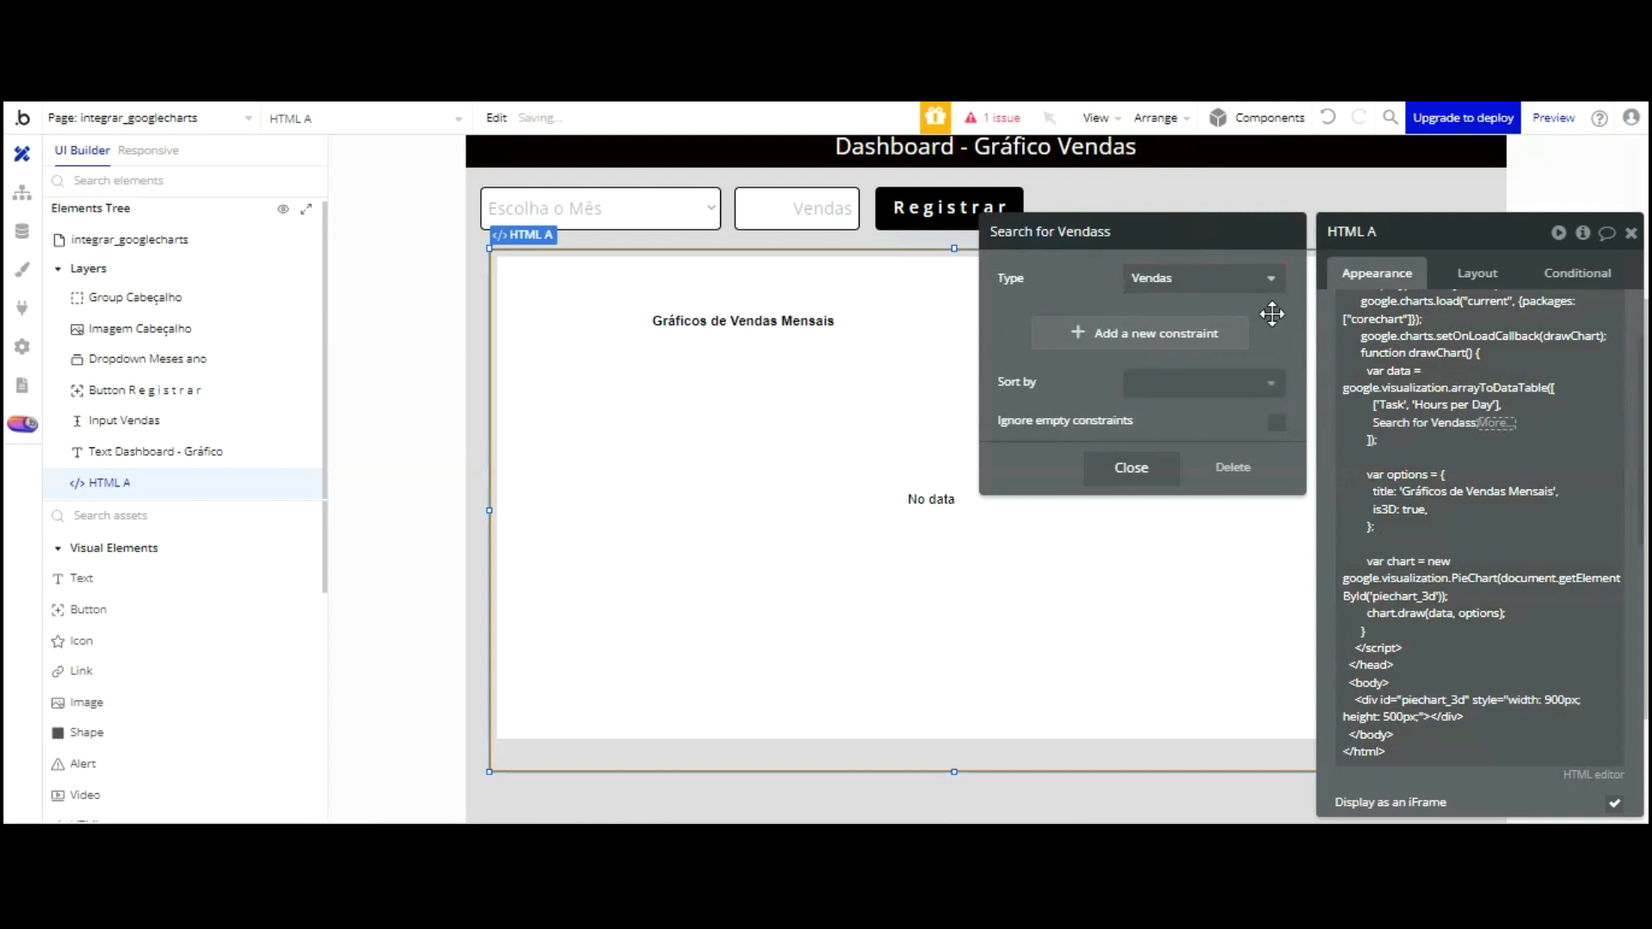
# Make the Vendas search in the chart code return each item's Código venda
pyautogui.click(1496, 423)
pyautogui.scroll(-2, 1556, 435)
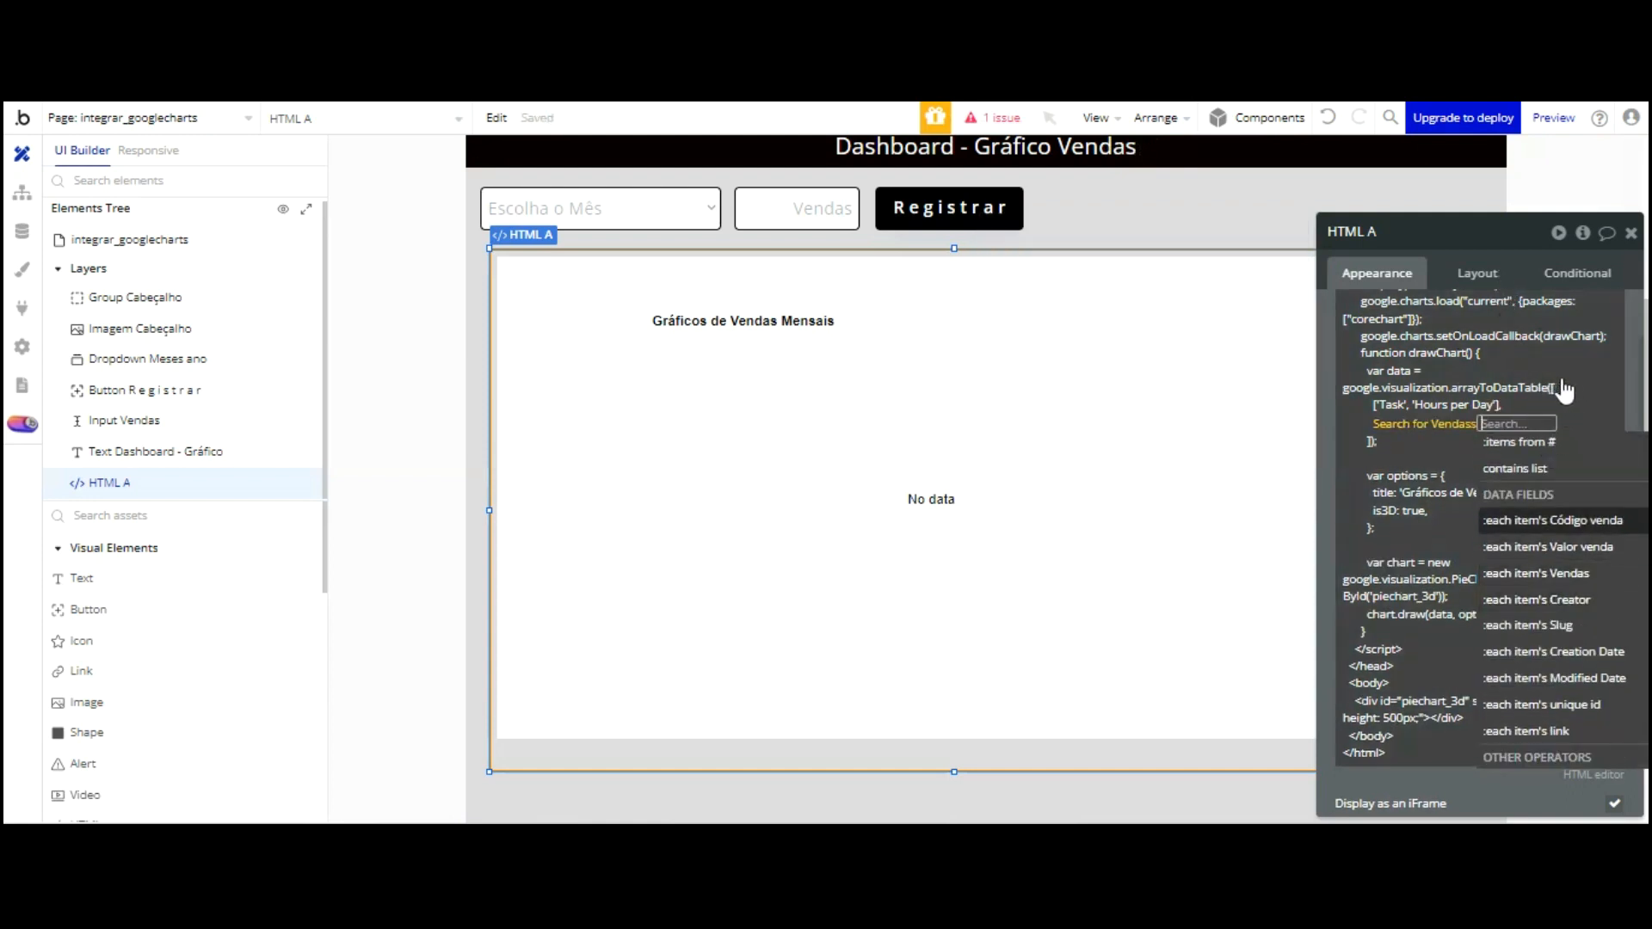
pyautogui.click(1559, 521)
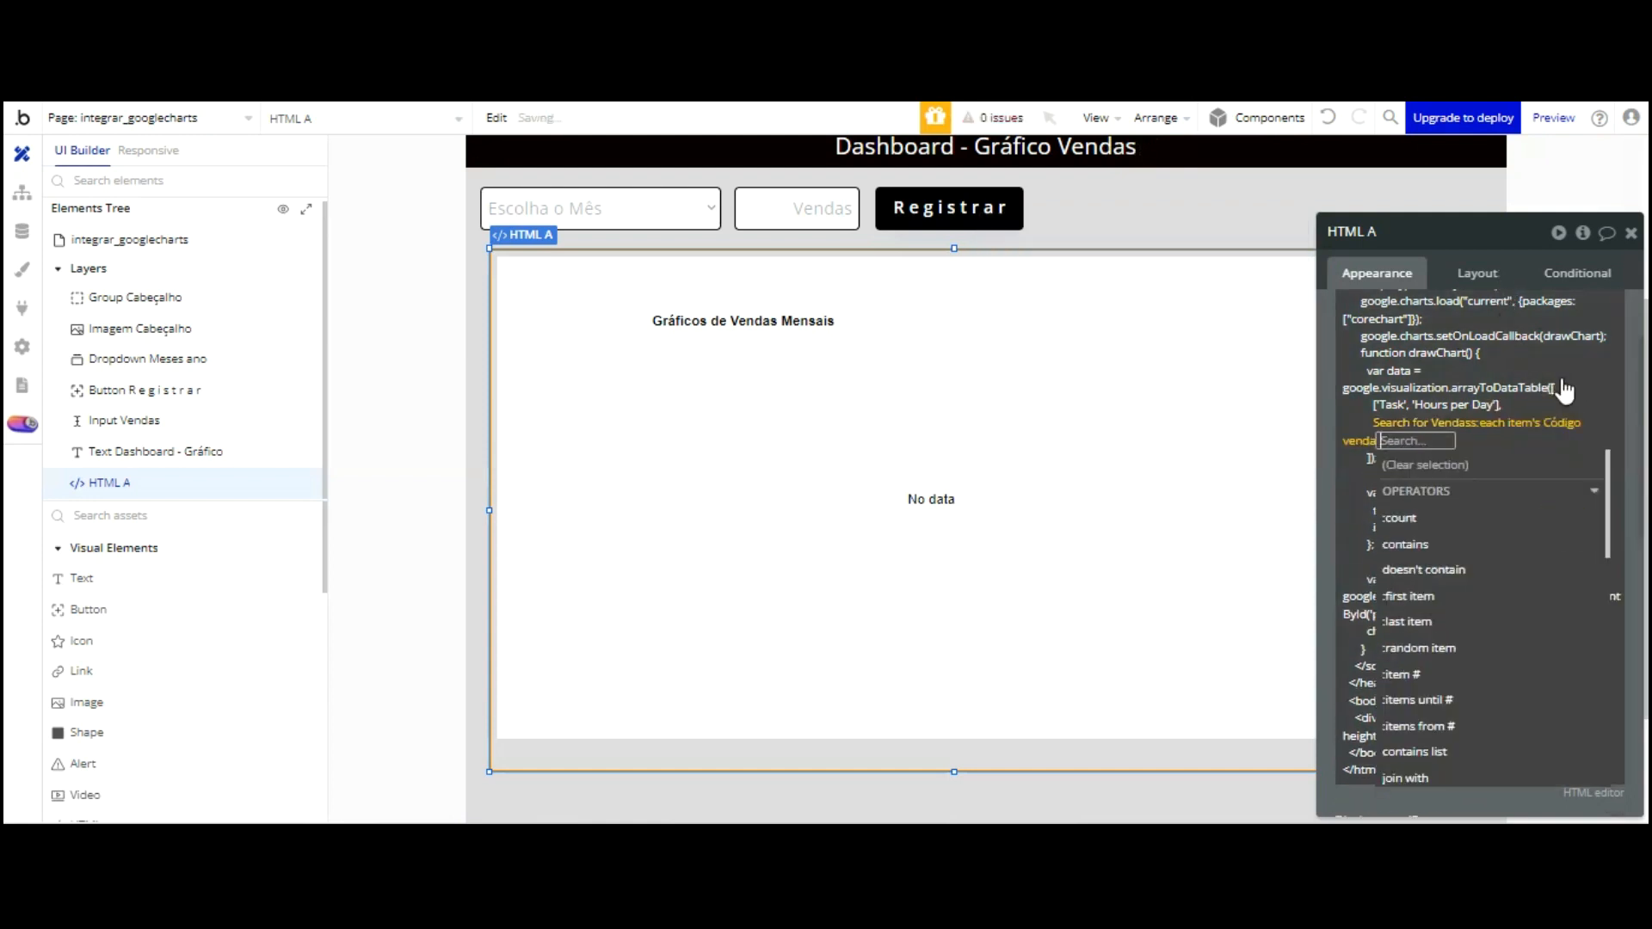
pyautogui.click(1329, 285)
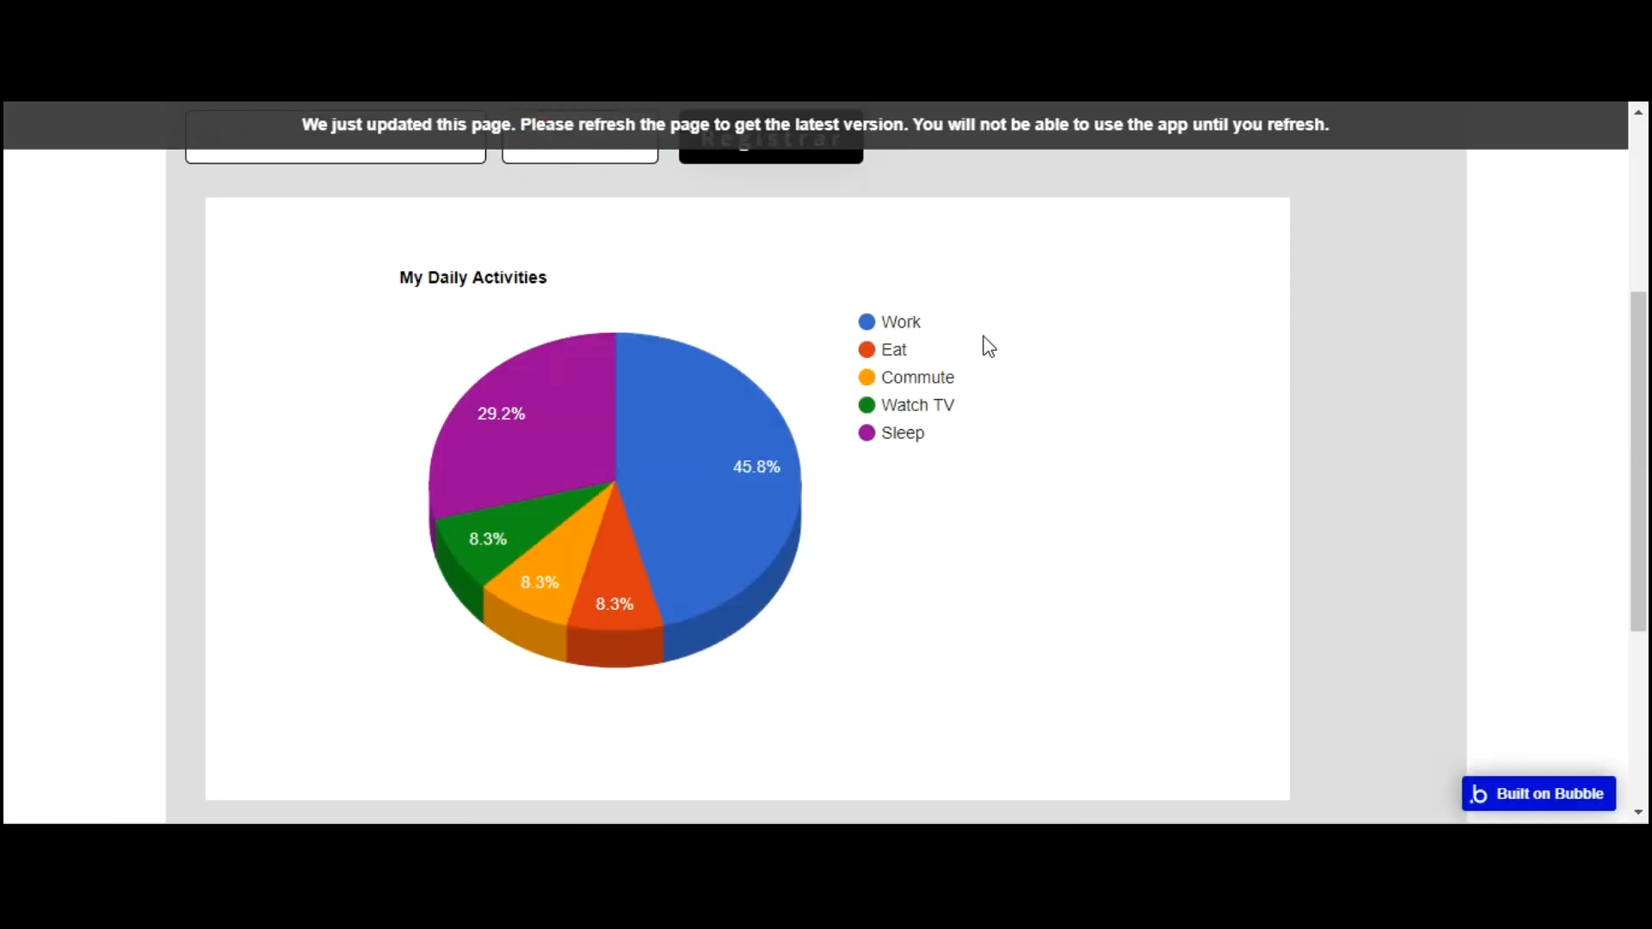
# Refresh the dashboard preview and examine the pie chart built from the monthly sales records
pyautogui.press('F5')
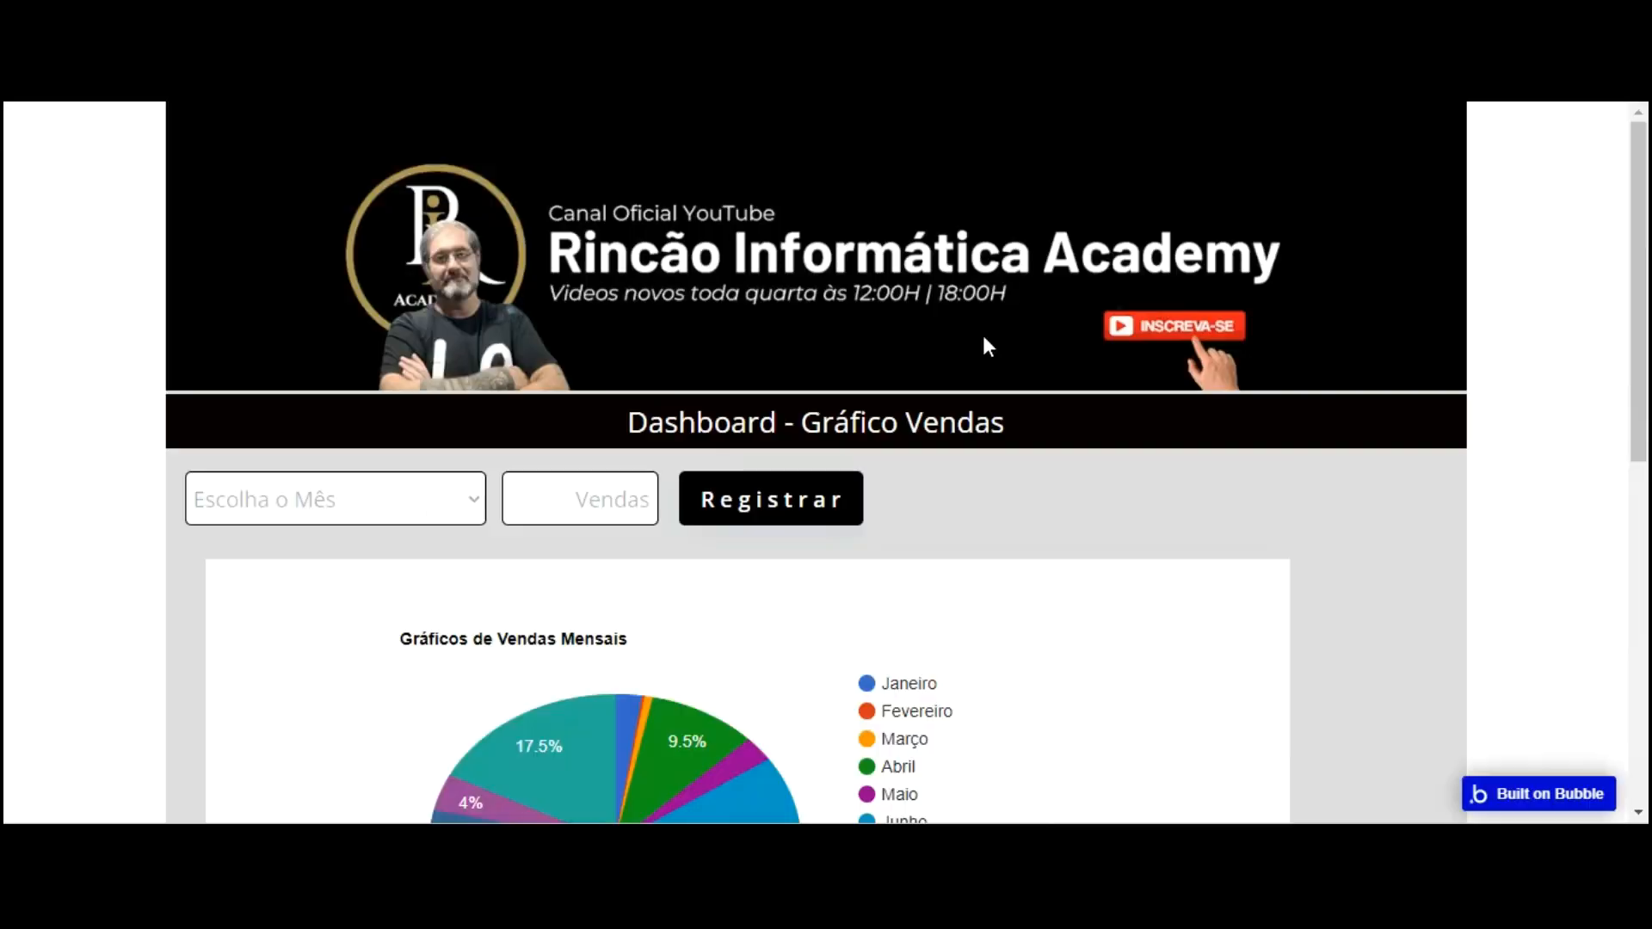
pyautogui.scroll(-3, 1000, 322)
pyautogui.scroll(-1, 1014, 353)
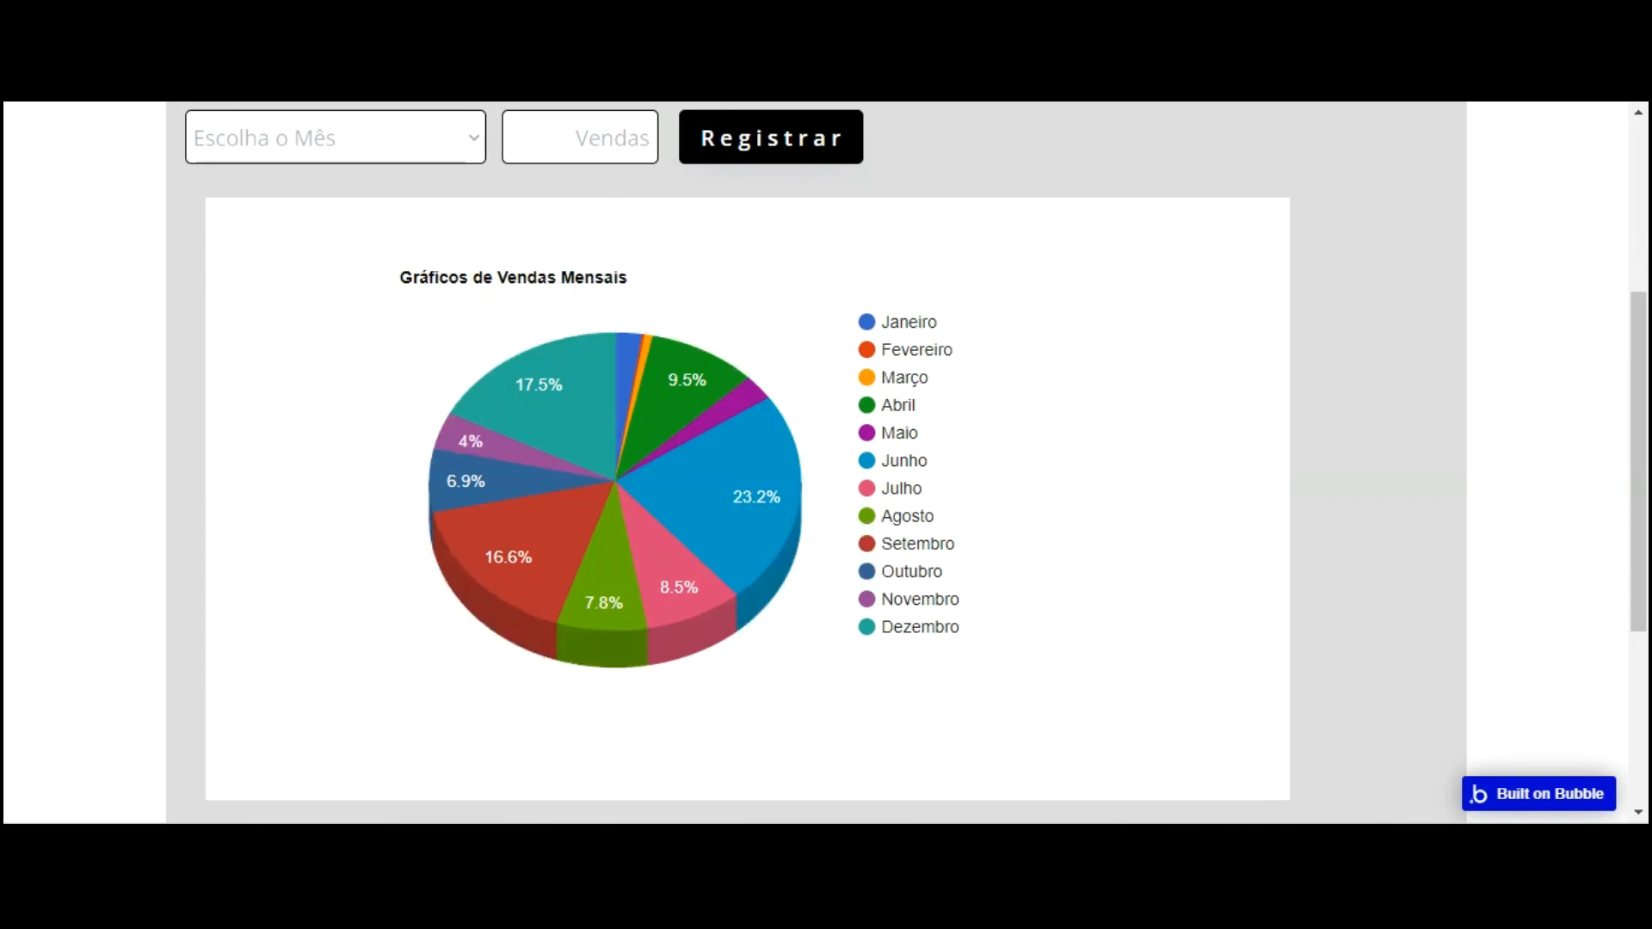
# Set the piechart_3d div in the HTML code to 500px wide and 300px high
pyautogui.click(236, 86)
pyautogui.scroll(-1, 1590, 443)
pyautogui.scroll(3, 1550, 434)
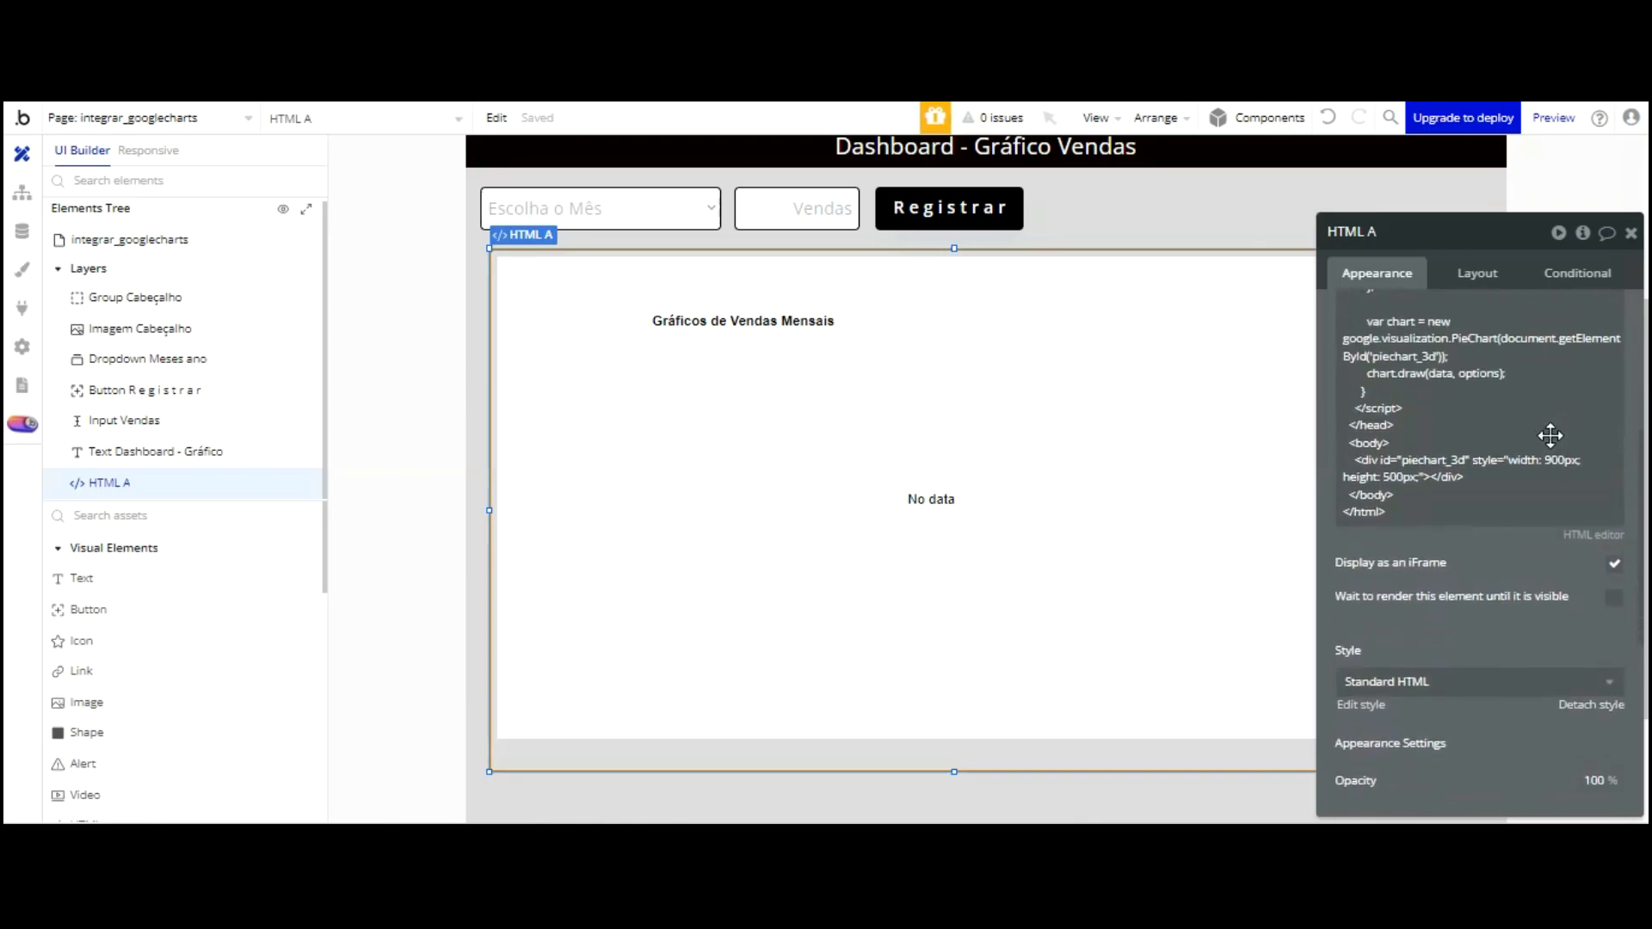
pyautogui.click(1536, 542)
pyautogui.click(1520, 637)
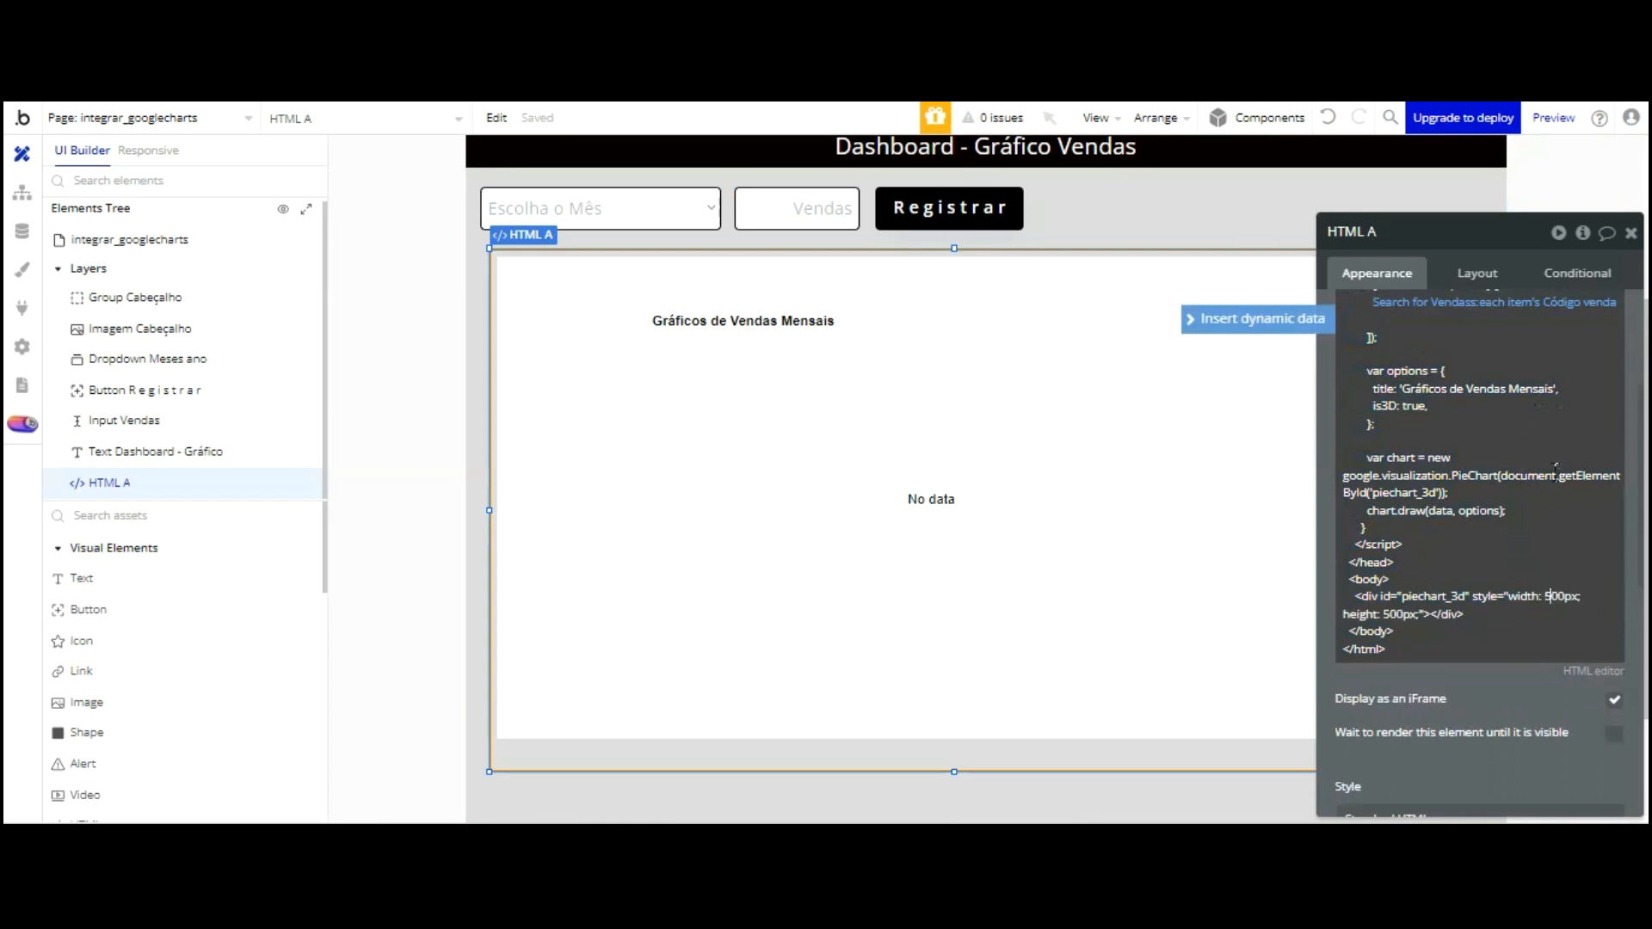
pyautogui.press('BackSpace')
pyautogui.write('3')
pyautogui.click(1494, 686)
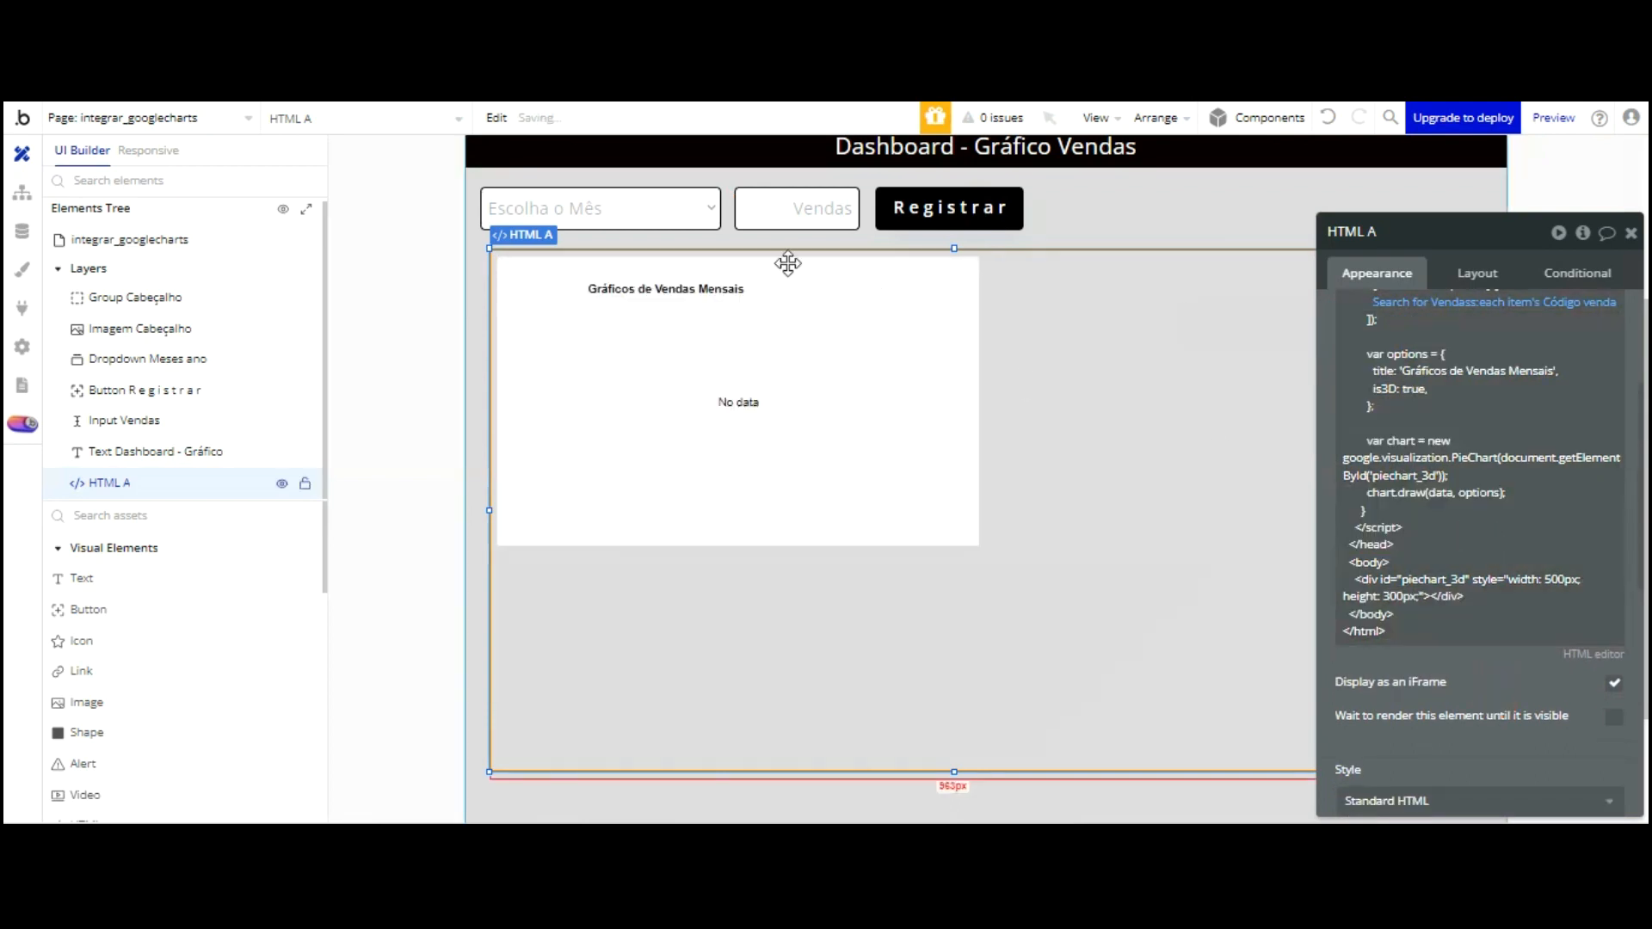
# Refresh the dashboard preview and look through both legend pages of the smaller pie chart
pyautogui.click(526, 52)
pyautogui.click(579, 160)
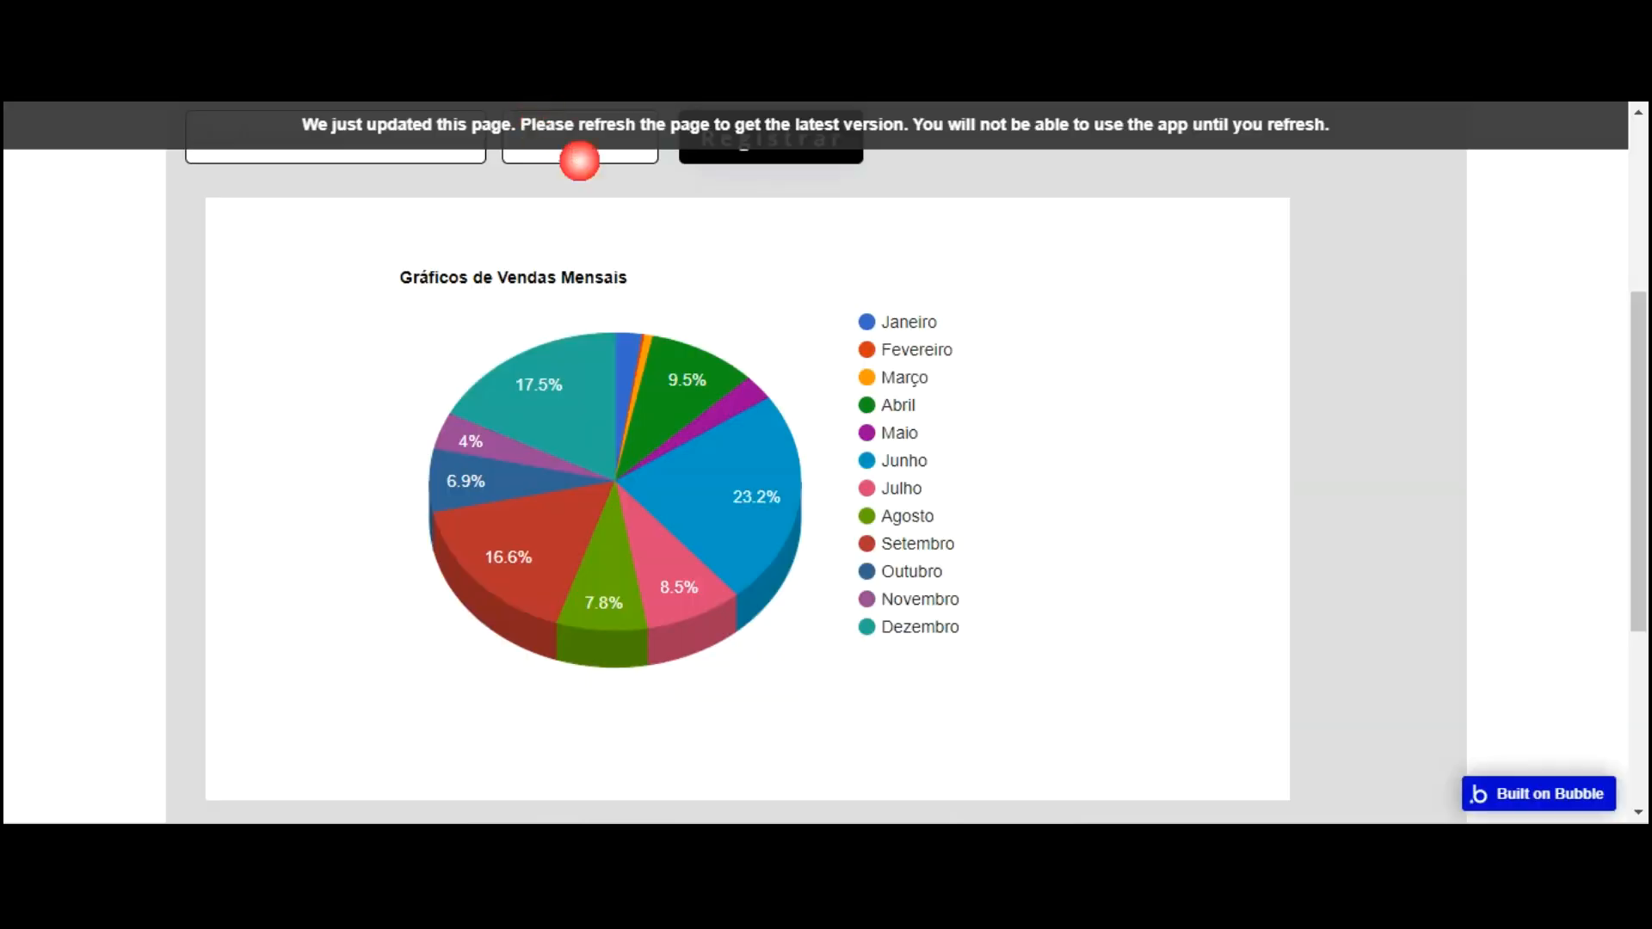
pyautogui.press('F5')
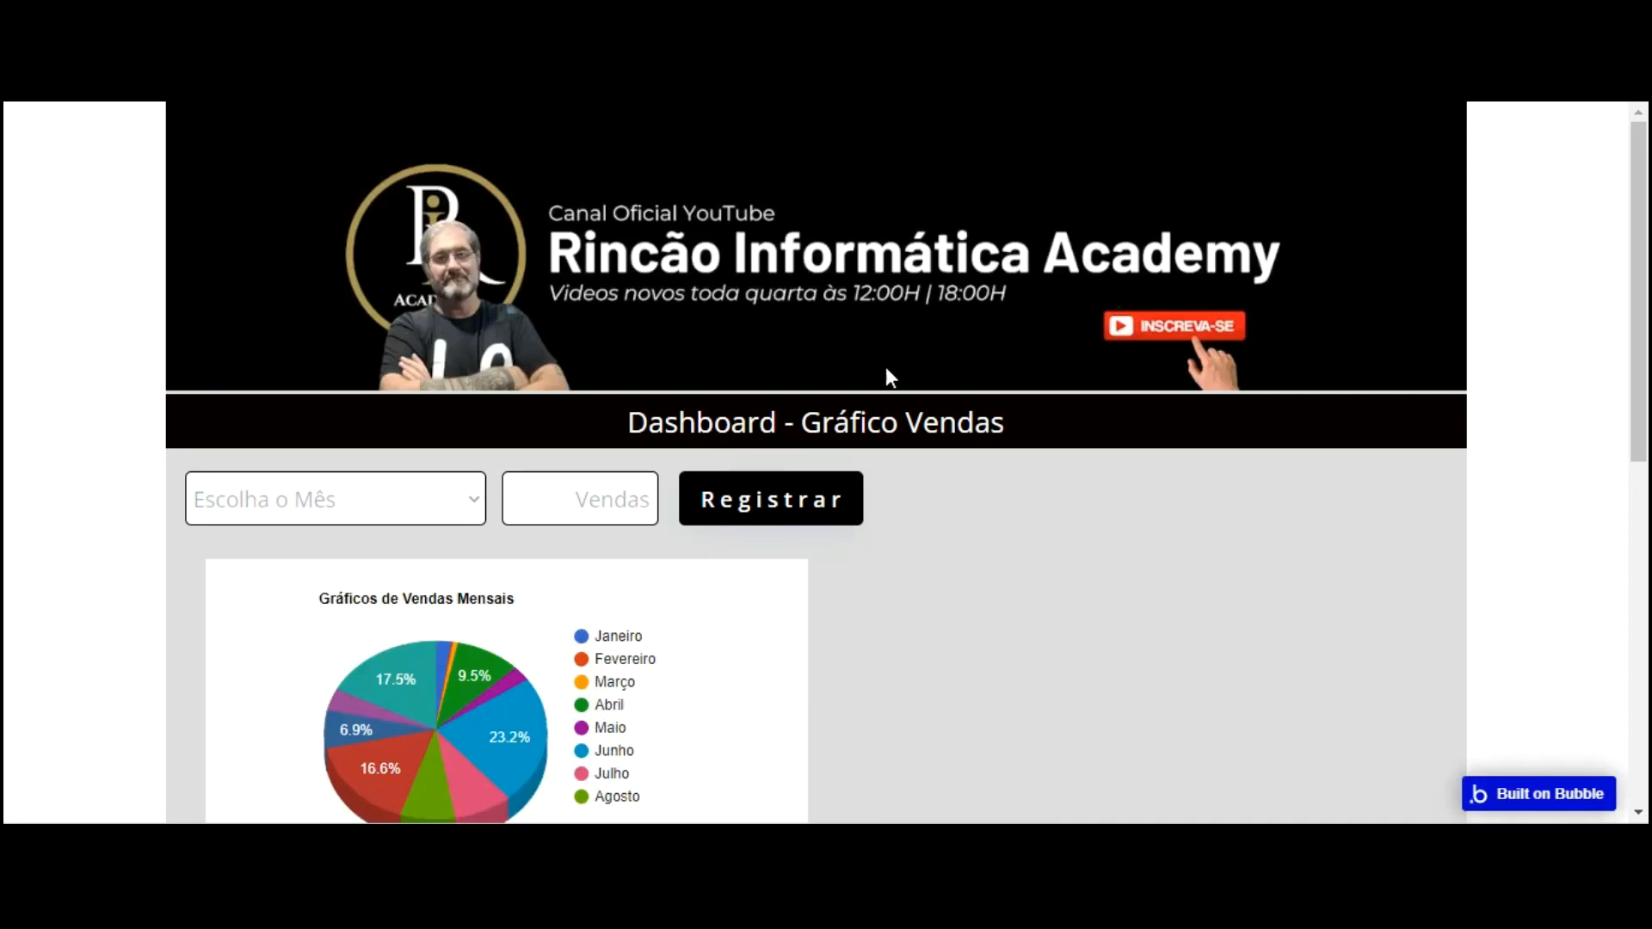
pyautogui.scroll(-3, 876, 355)
pyautogui.scroll(3, 874, 385)
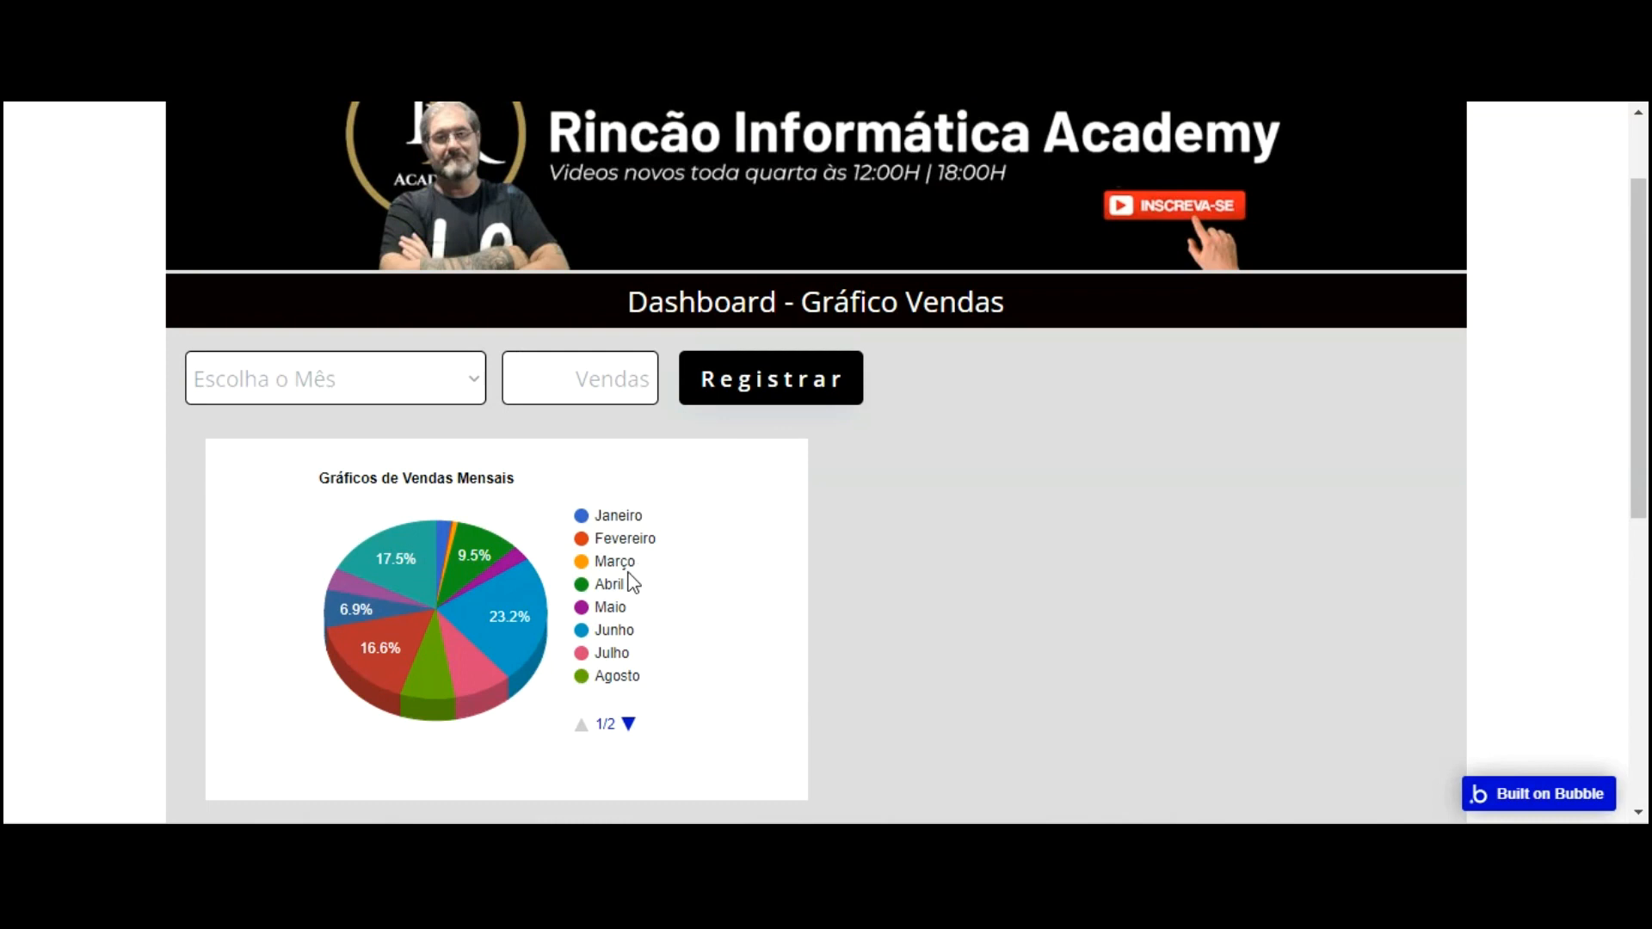
pyautogui.click(628, 723)
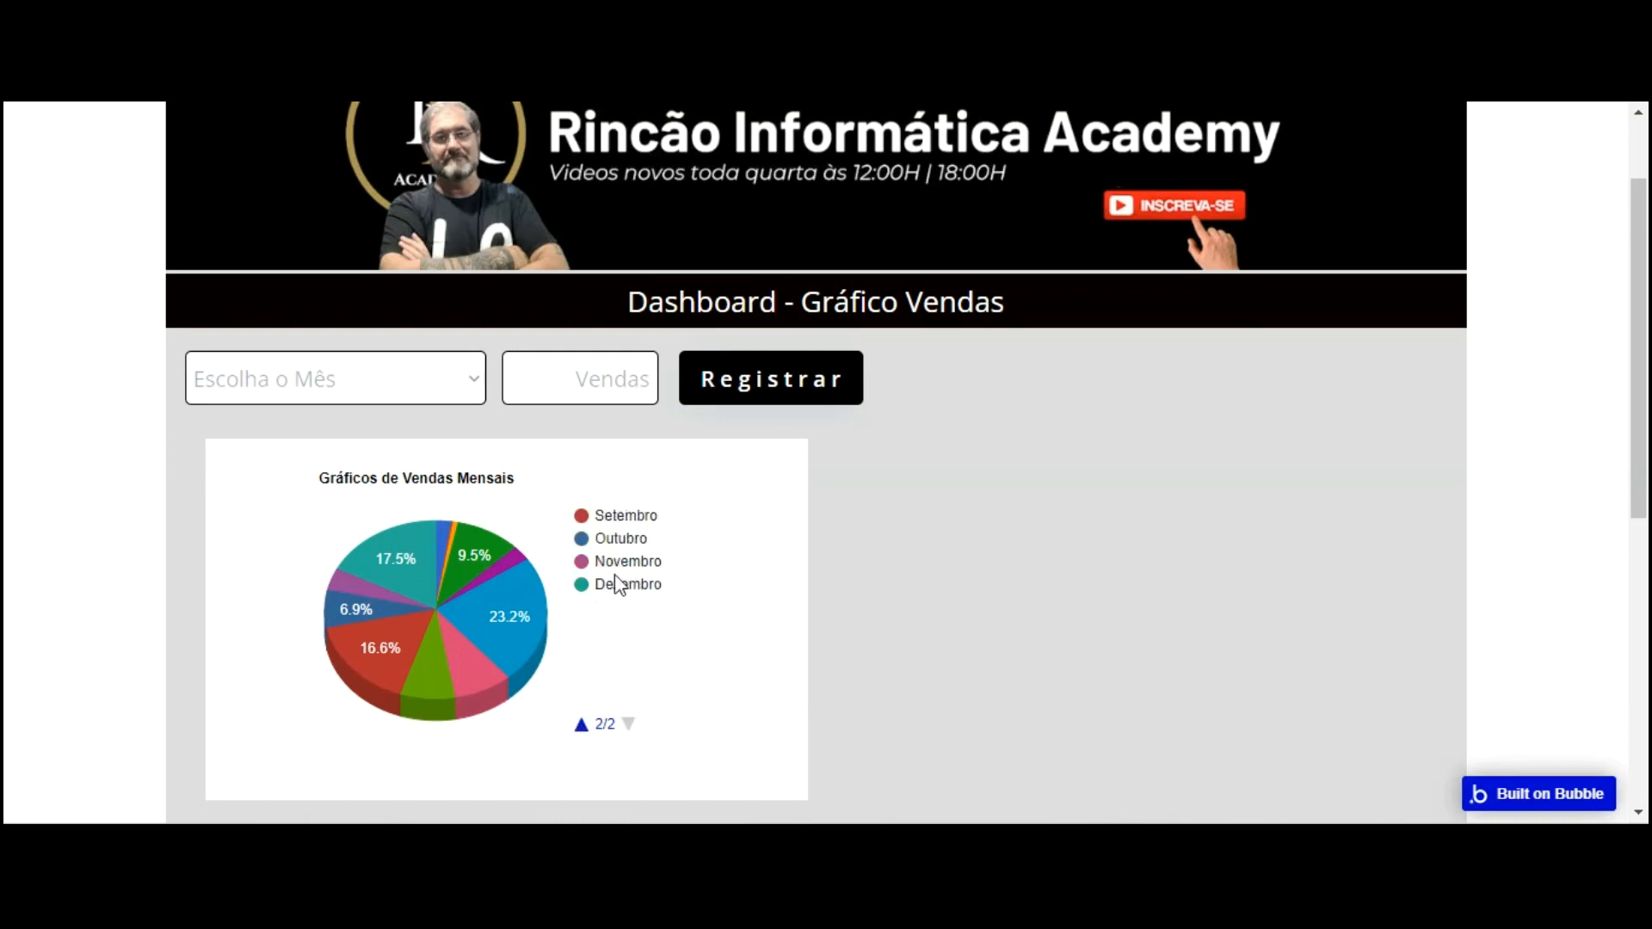
pyautogui.click(581, 723)
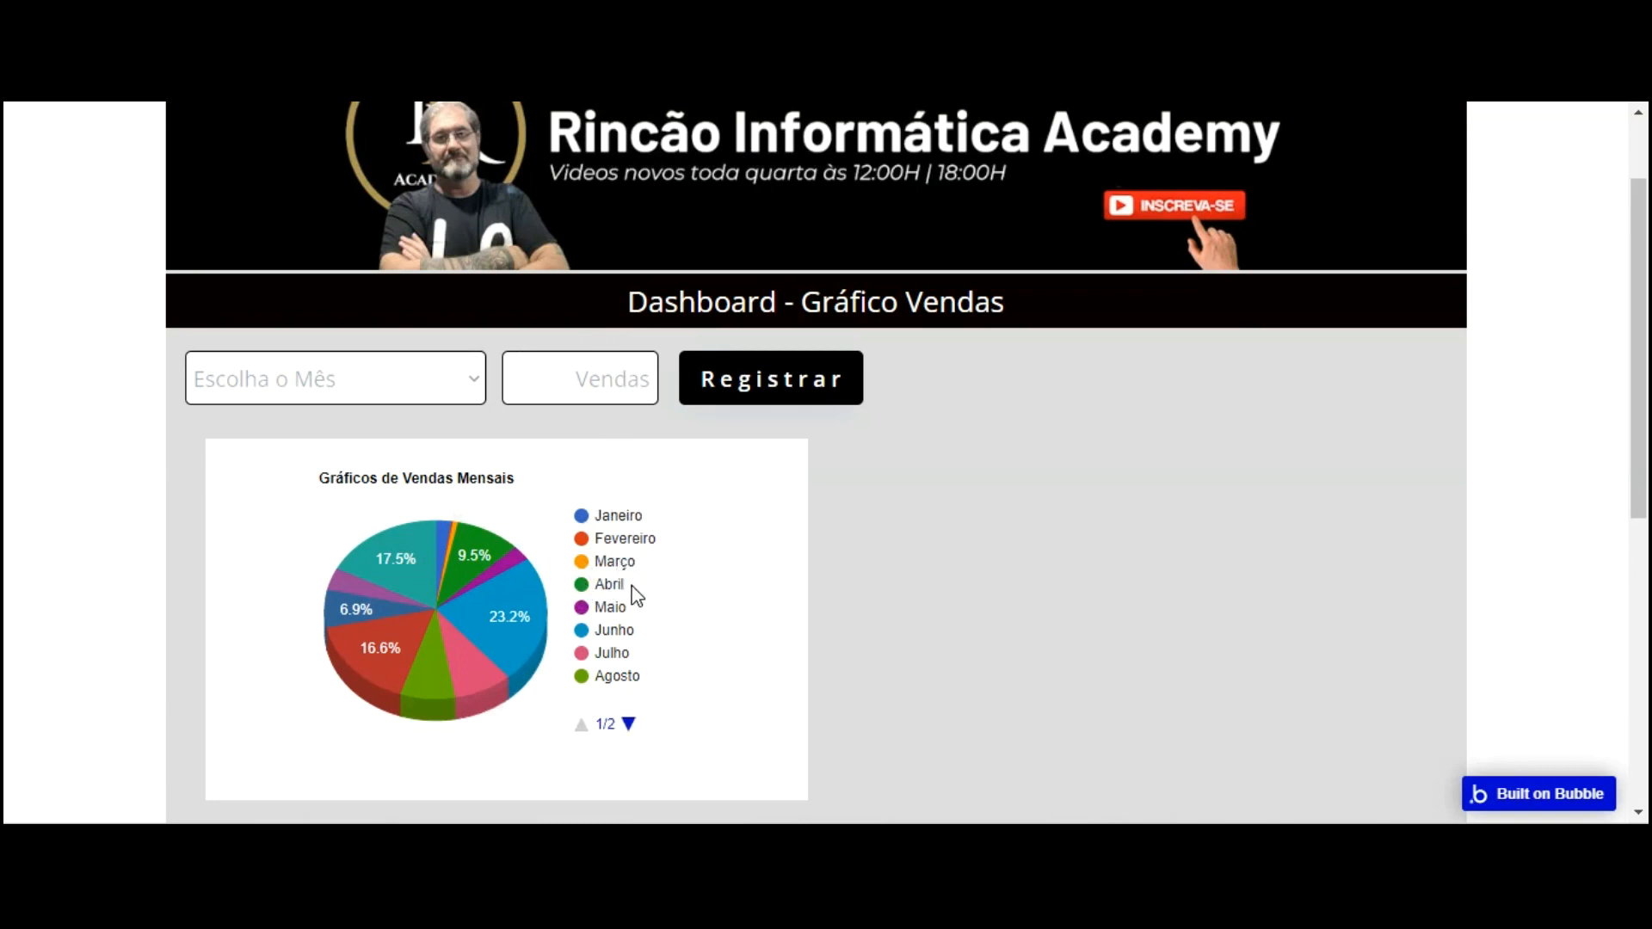
pyautogui.click(628, 724)
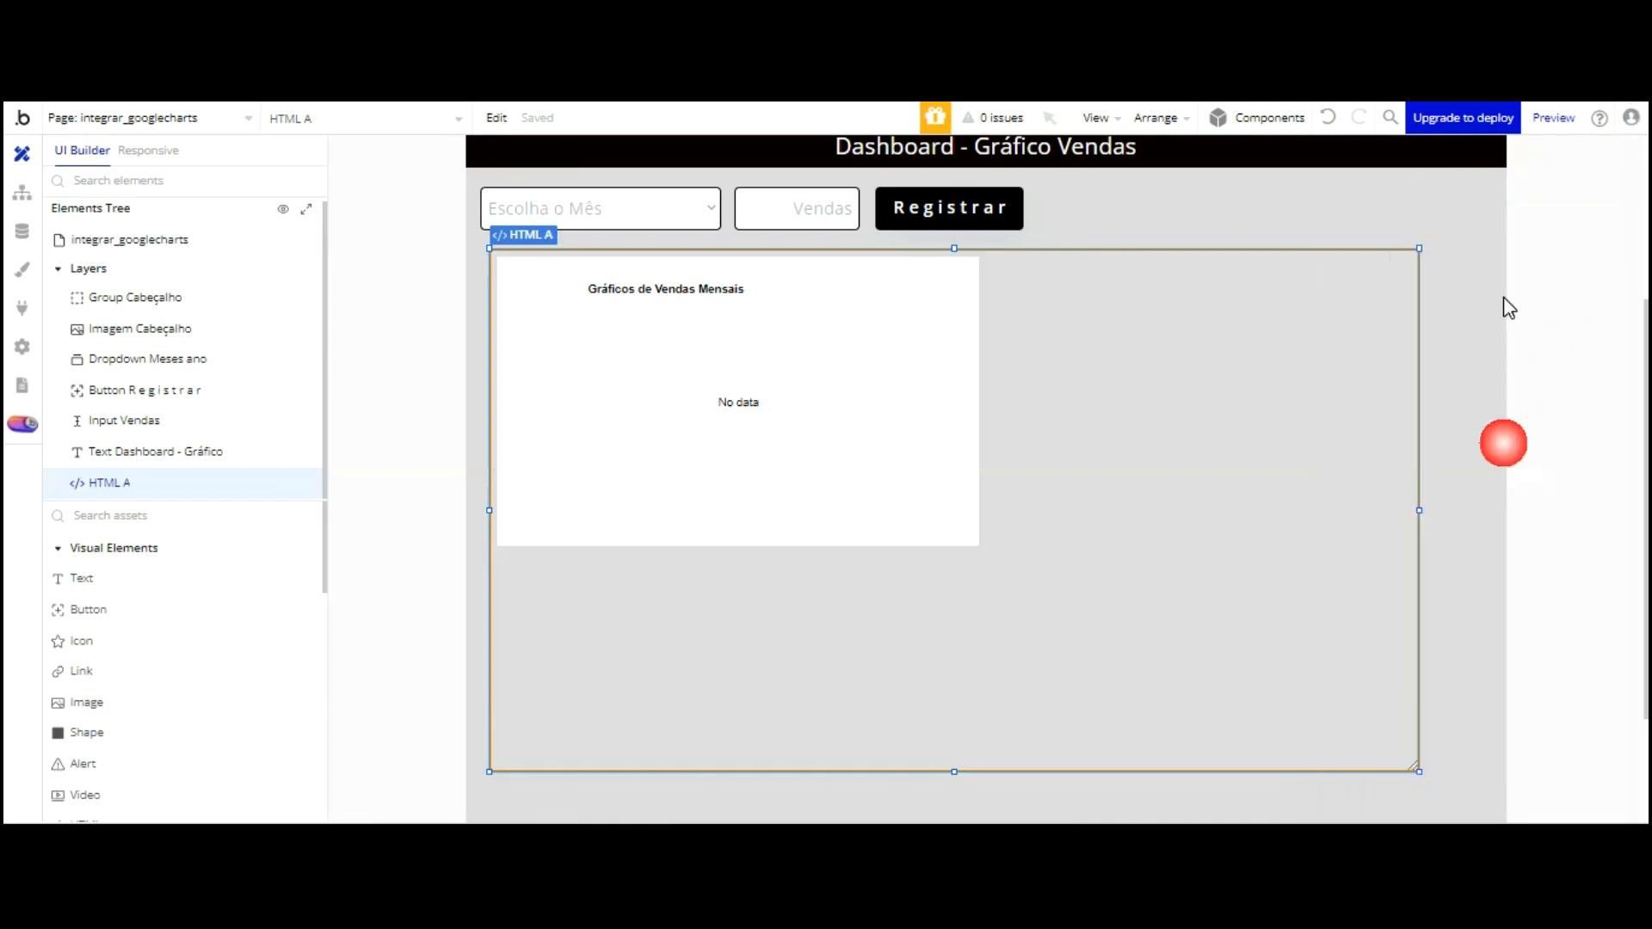
# Shrink the HTML element to about 519 × 325 px so it fits closely around the smaller chart
pyautogui.moveTo(1422, 363); pyautogui.dragTo(990, 365)
pyautogui.moveTo(740, 626); pyautogui.dragTo(747, 403)
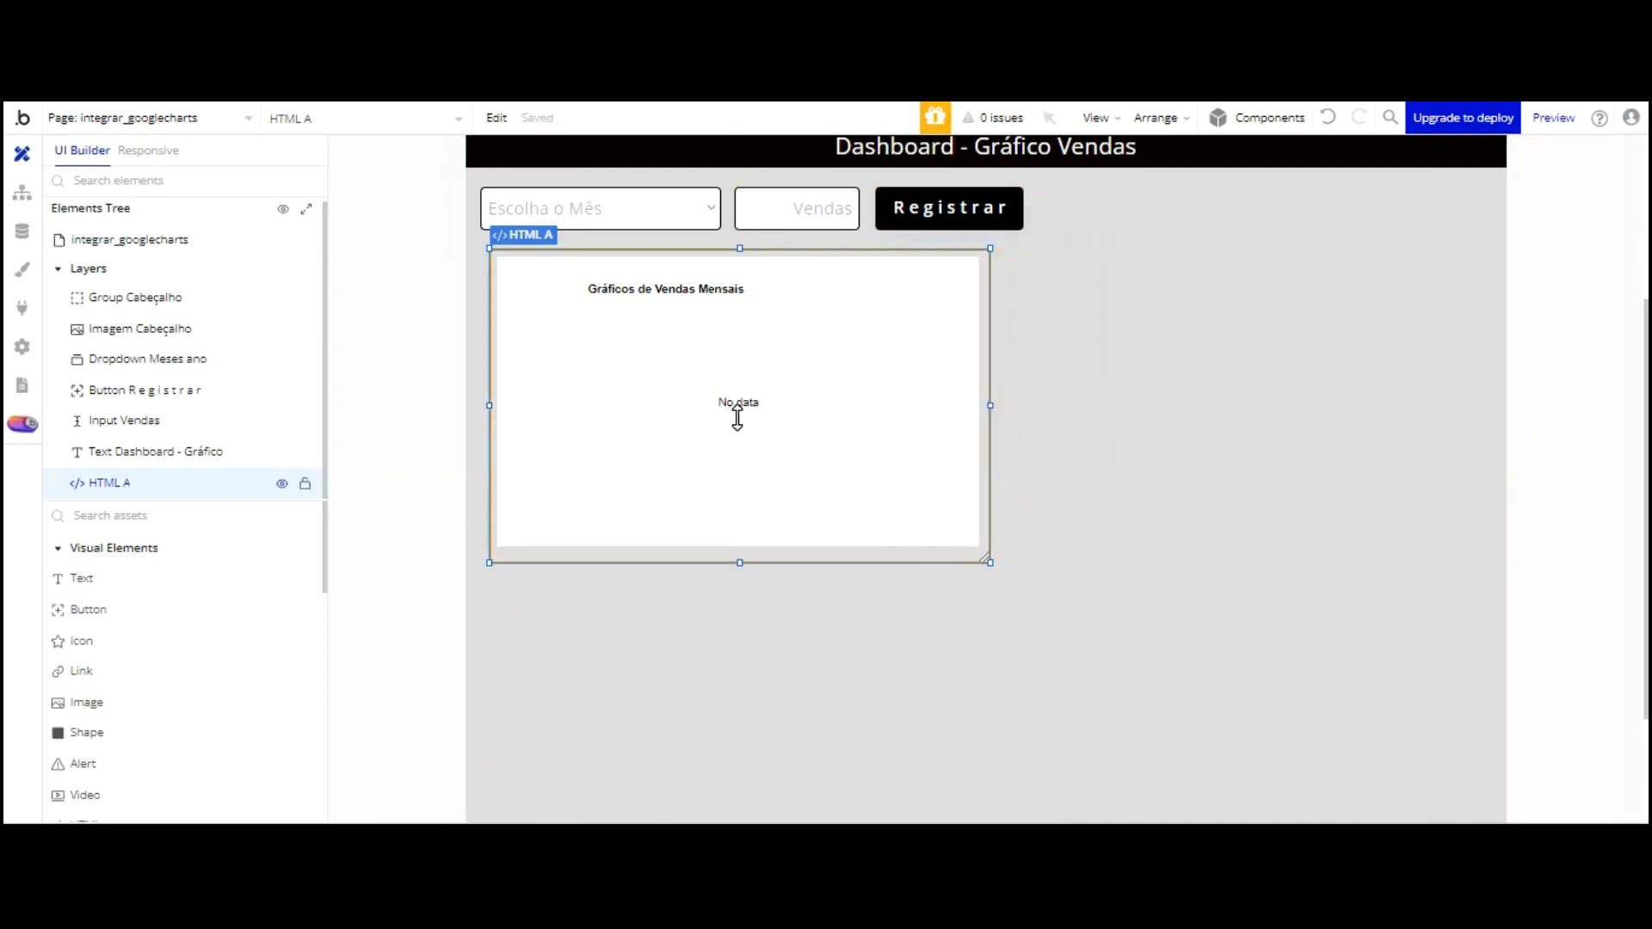
# Set the HTML element's border roundness to 5 and line up its left edge with the month dropdown
pyautogui.doubleClick(737, 417)
pyautogui.scroll(-5, 1505, 505)
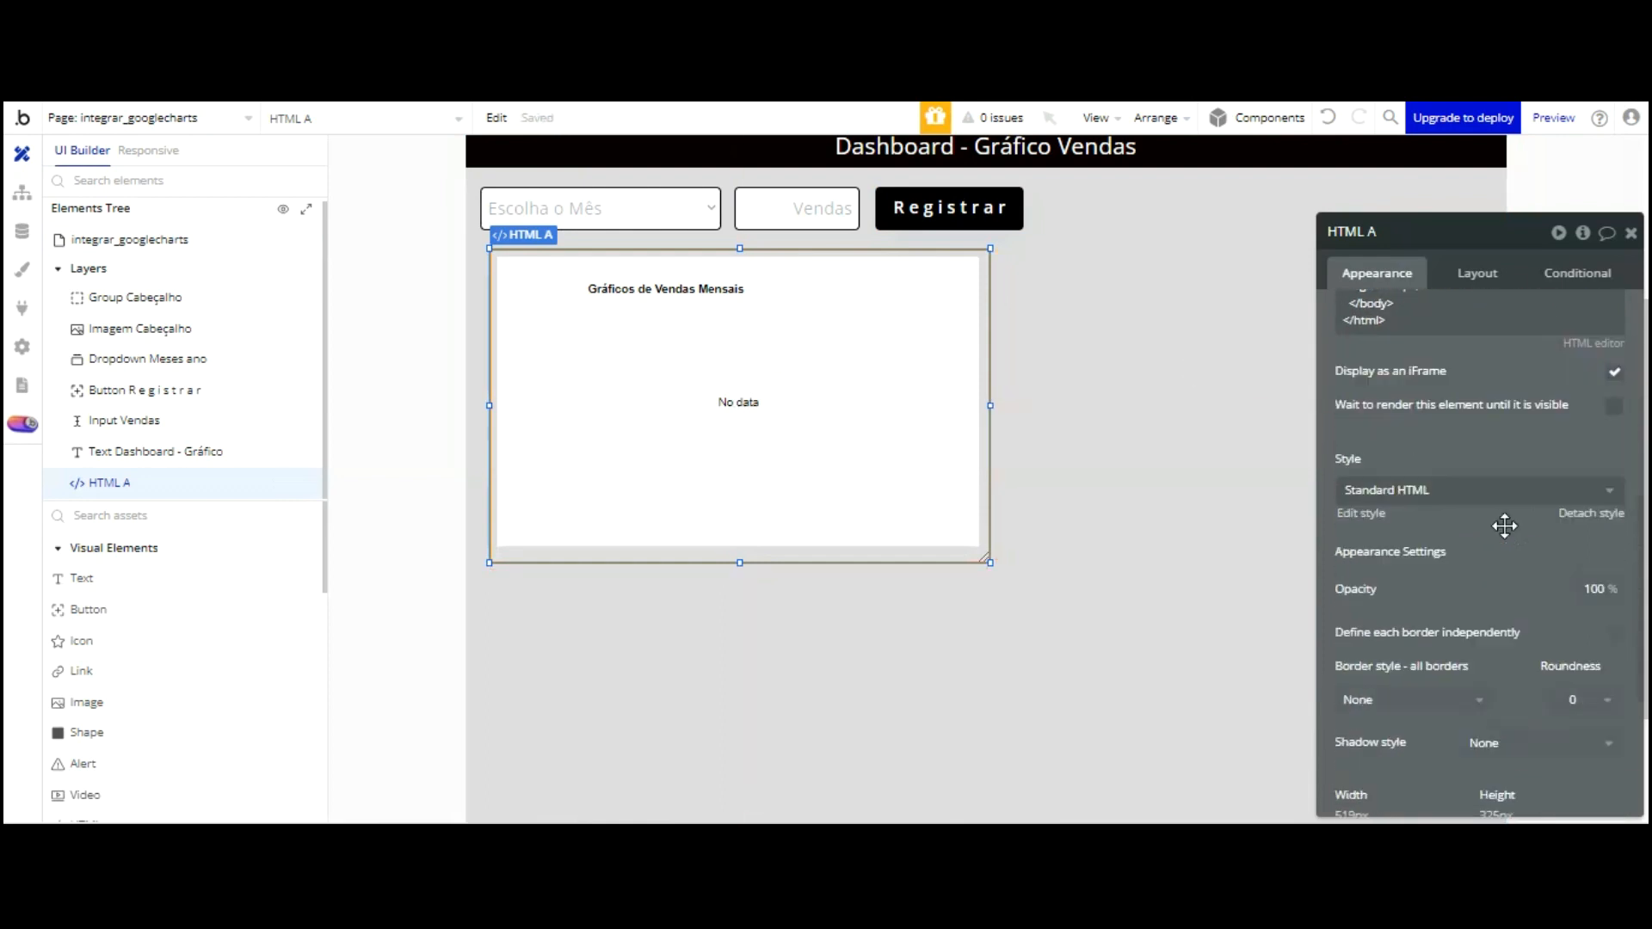
pyautogui.click(1575, 647)
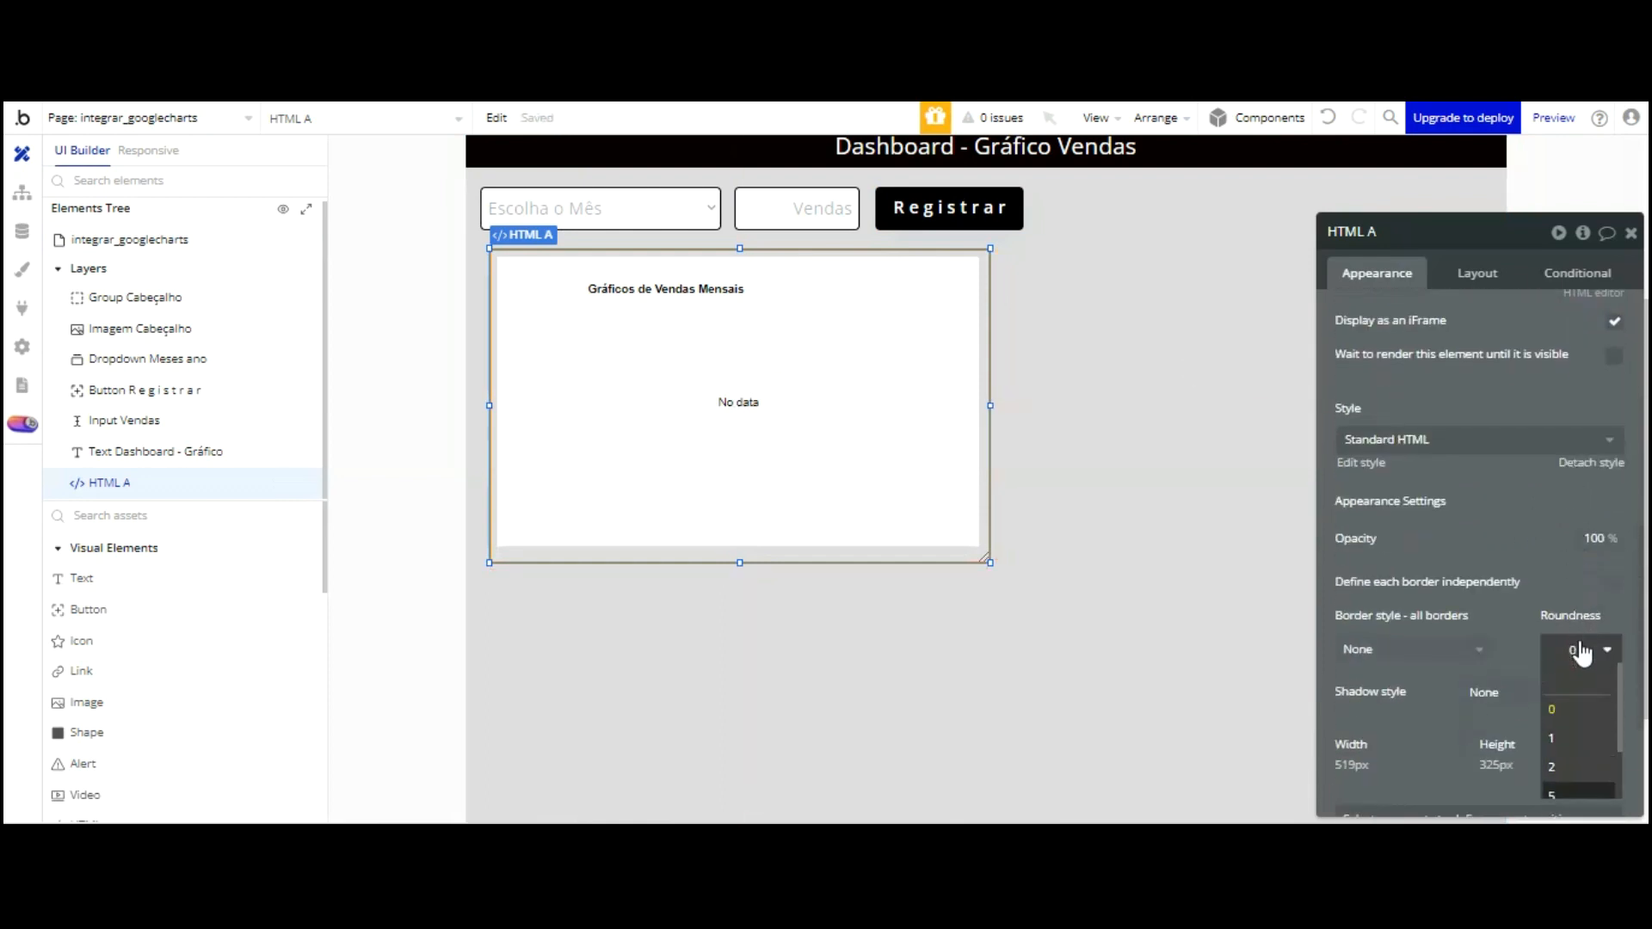
pyautogui.click(1566, 686)
pyautogui.click(877, 311)
pyautogui.moveTo(872, 273); pyautogui.dragTo(853, 276)
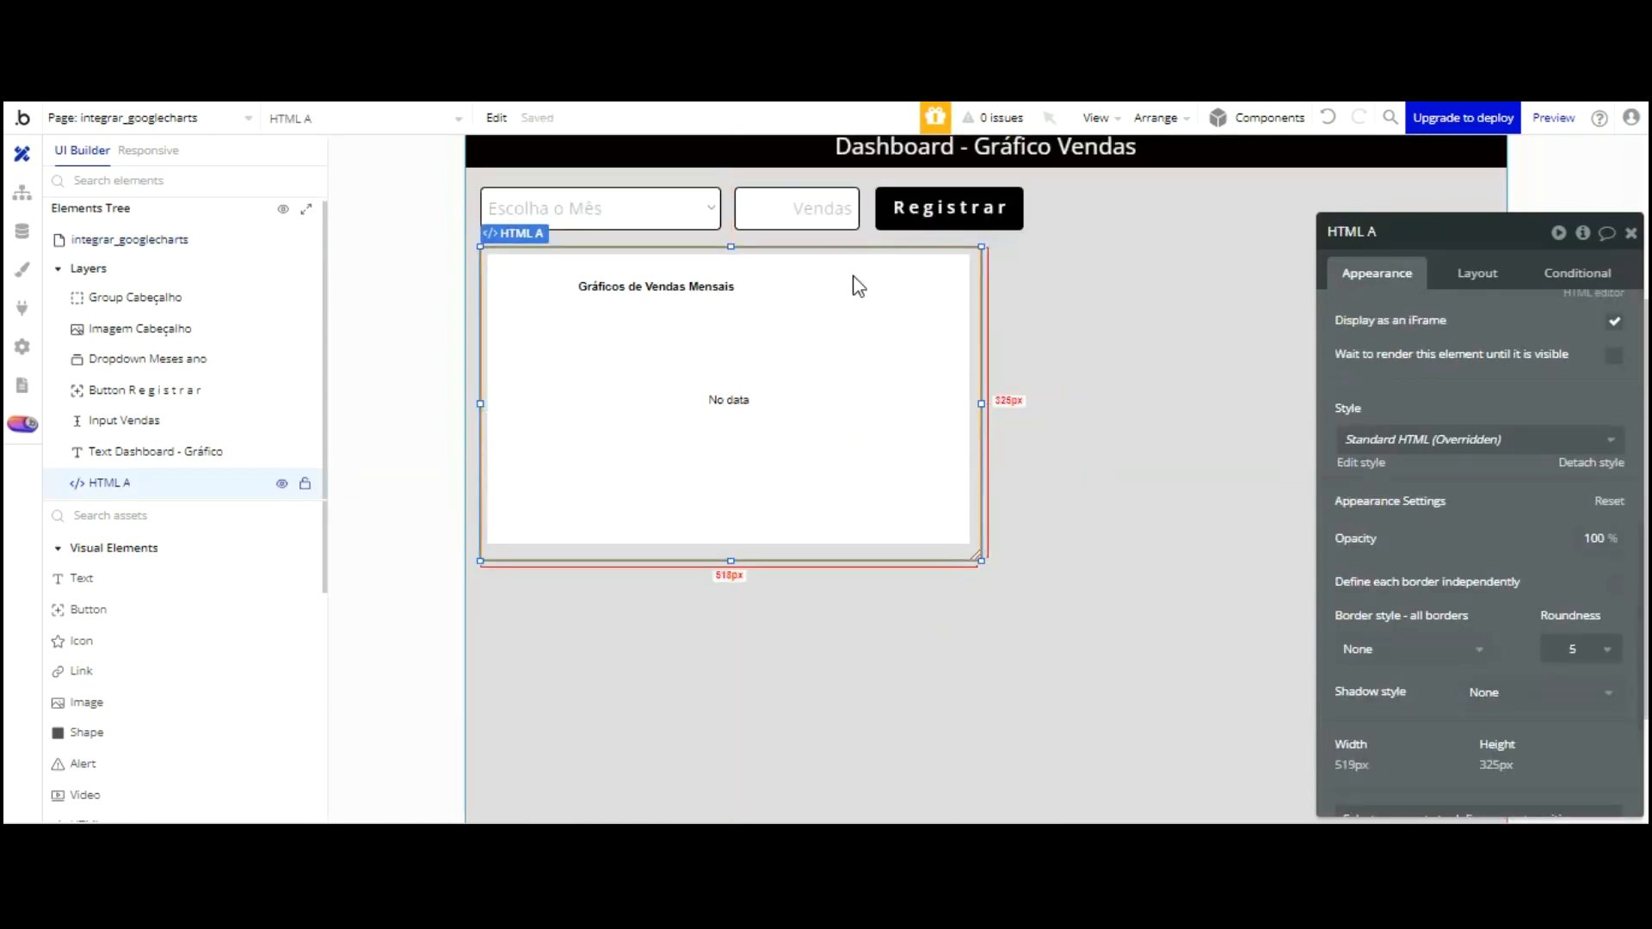
# Duplicate the chart's HTML element, placing the copy to the right of the original under the name HTML B
pyautogui.hotkey('ctrl', 'c')
pyautogui.hotkey('ctrl', 'v')
pyautogui.moveTo(1444, 232); pyautogui.dragTo(193, 138)
pyautogui.moveTo(649, 181); pyautogui.dragTo(1156, 174)
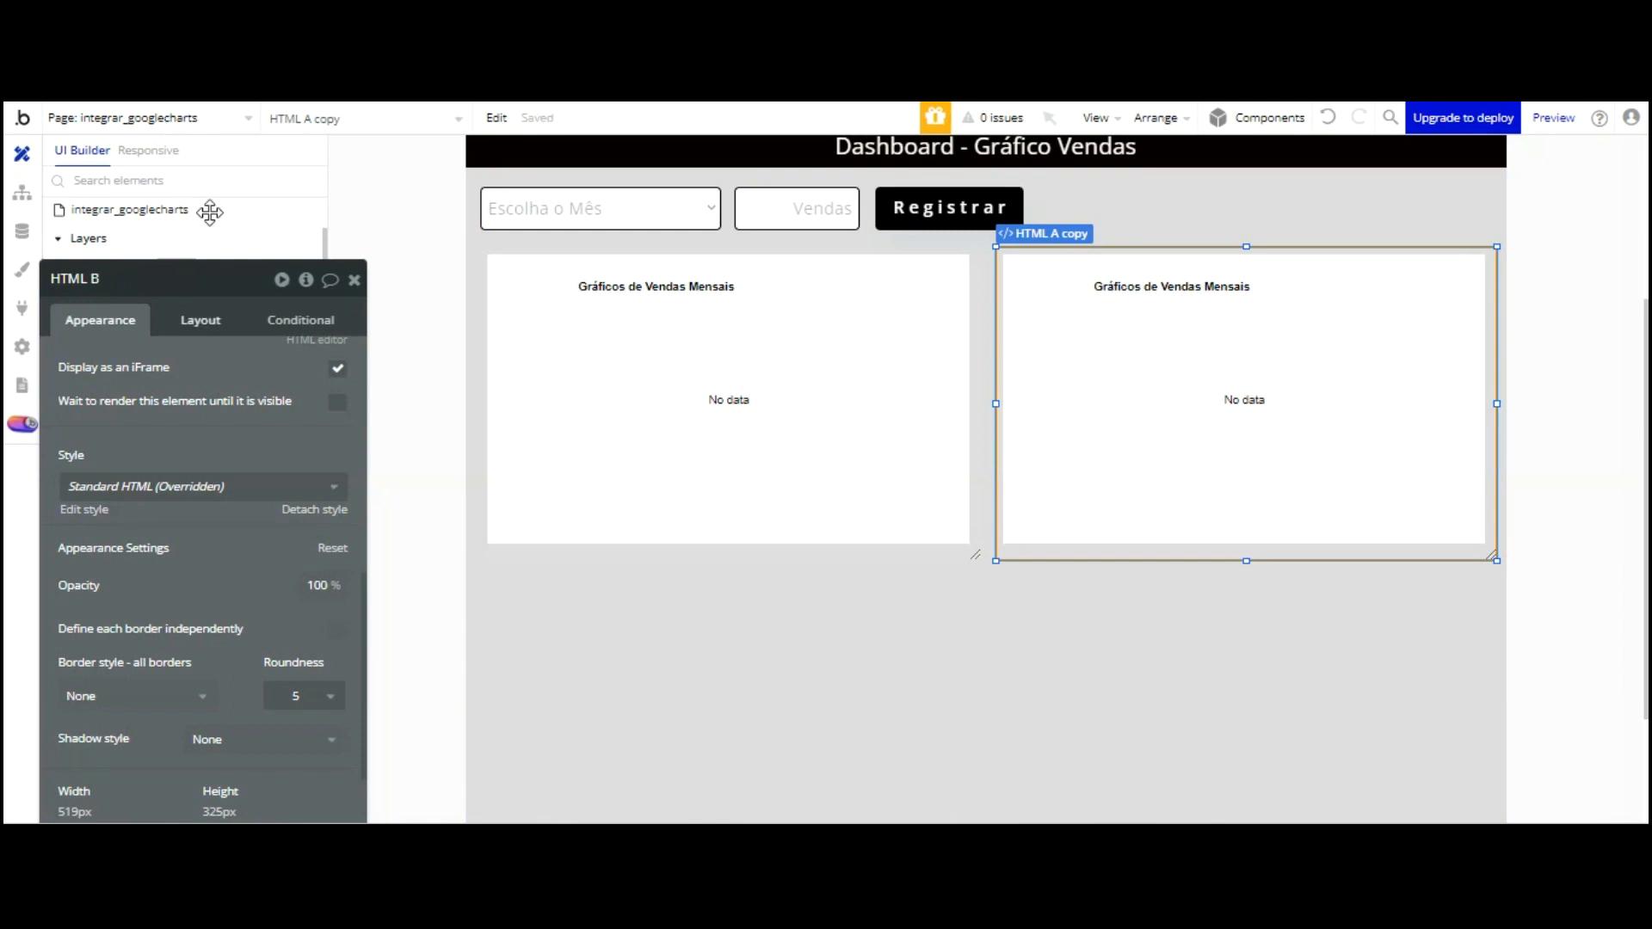
pyautogui.click(246, 381)
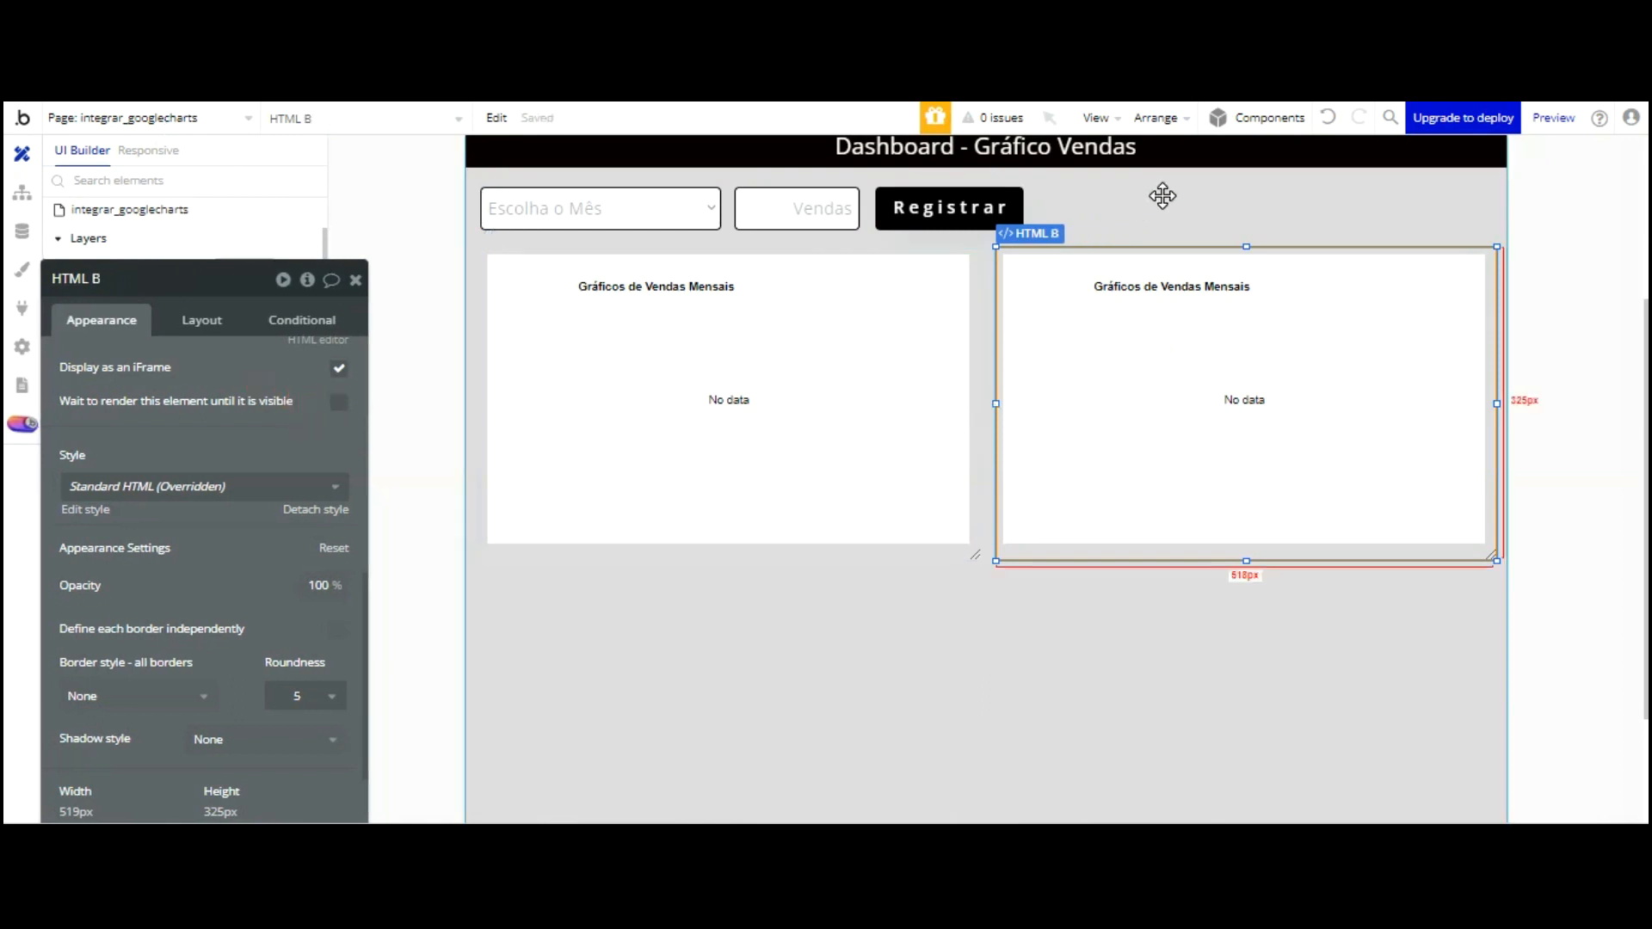
# Switch to the Google Charts docs and copy the first code sample in the Making a Donut Chart section
pyautogui.hotkey('ctrl', 'Tab')
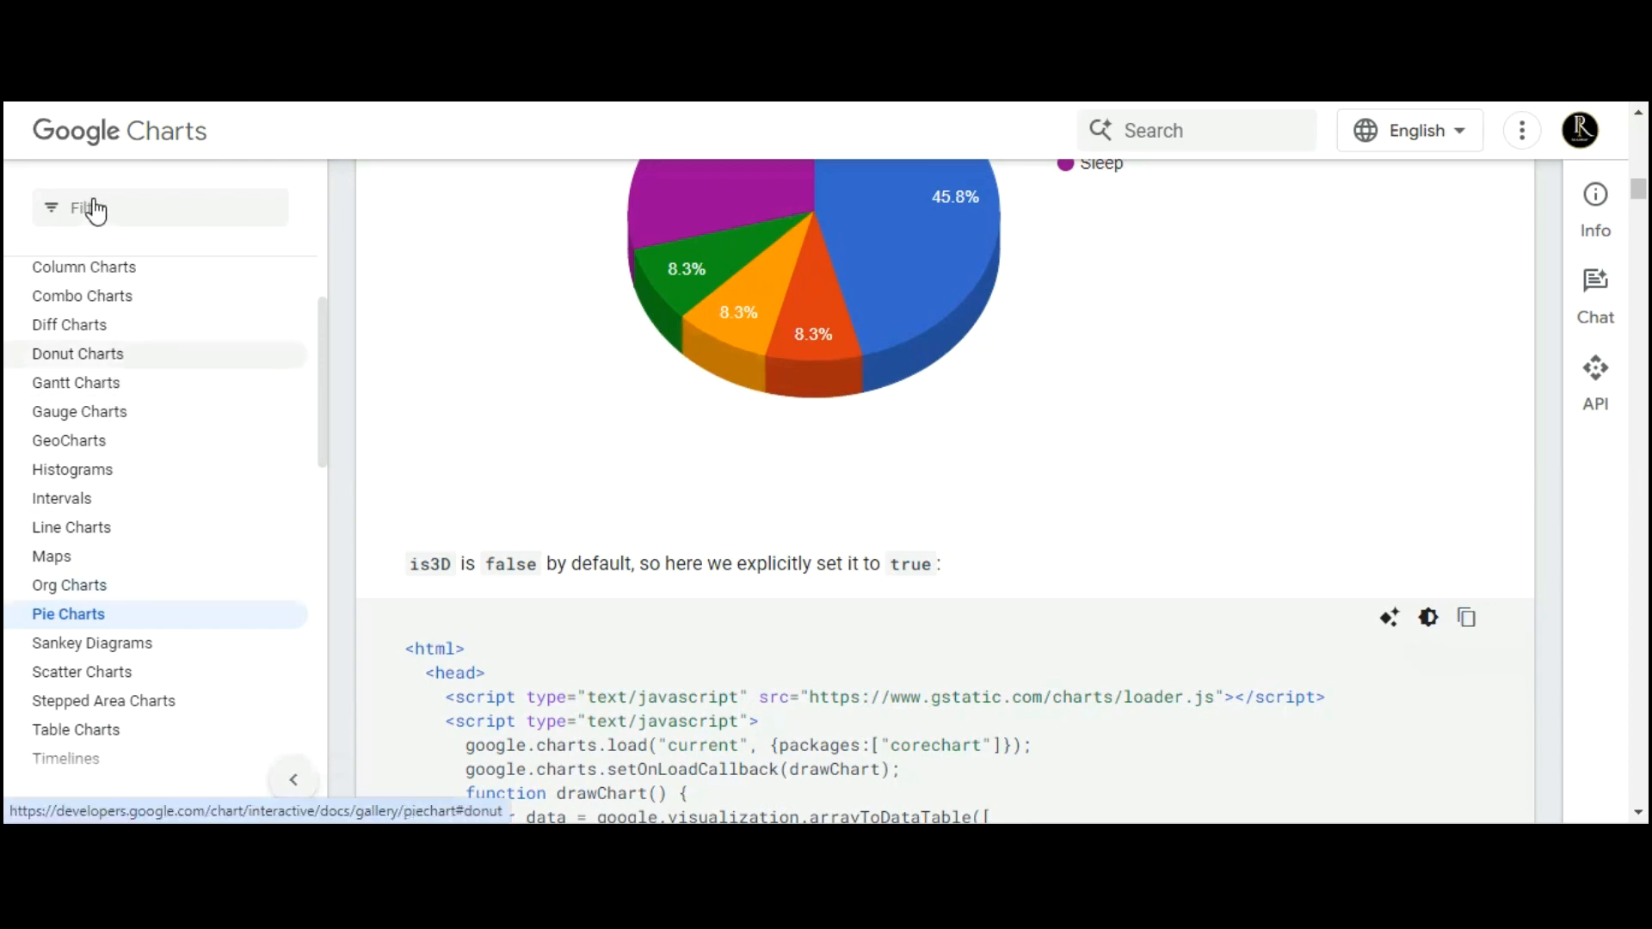
pyautogui.click(82, 354)
pyautogui.scroll(-18, 935, 356)
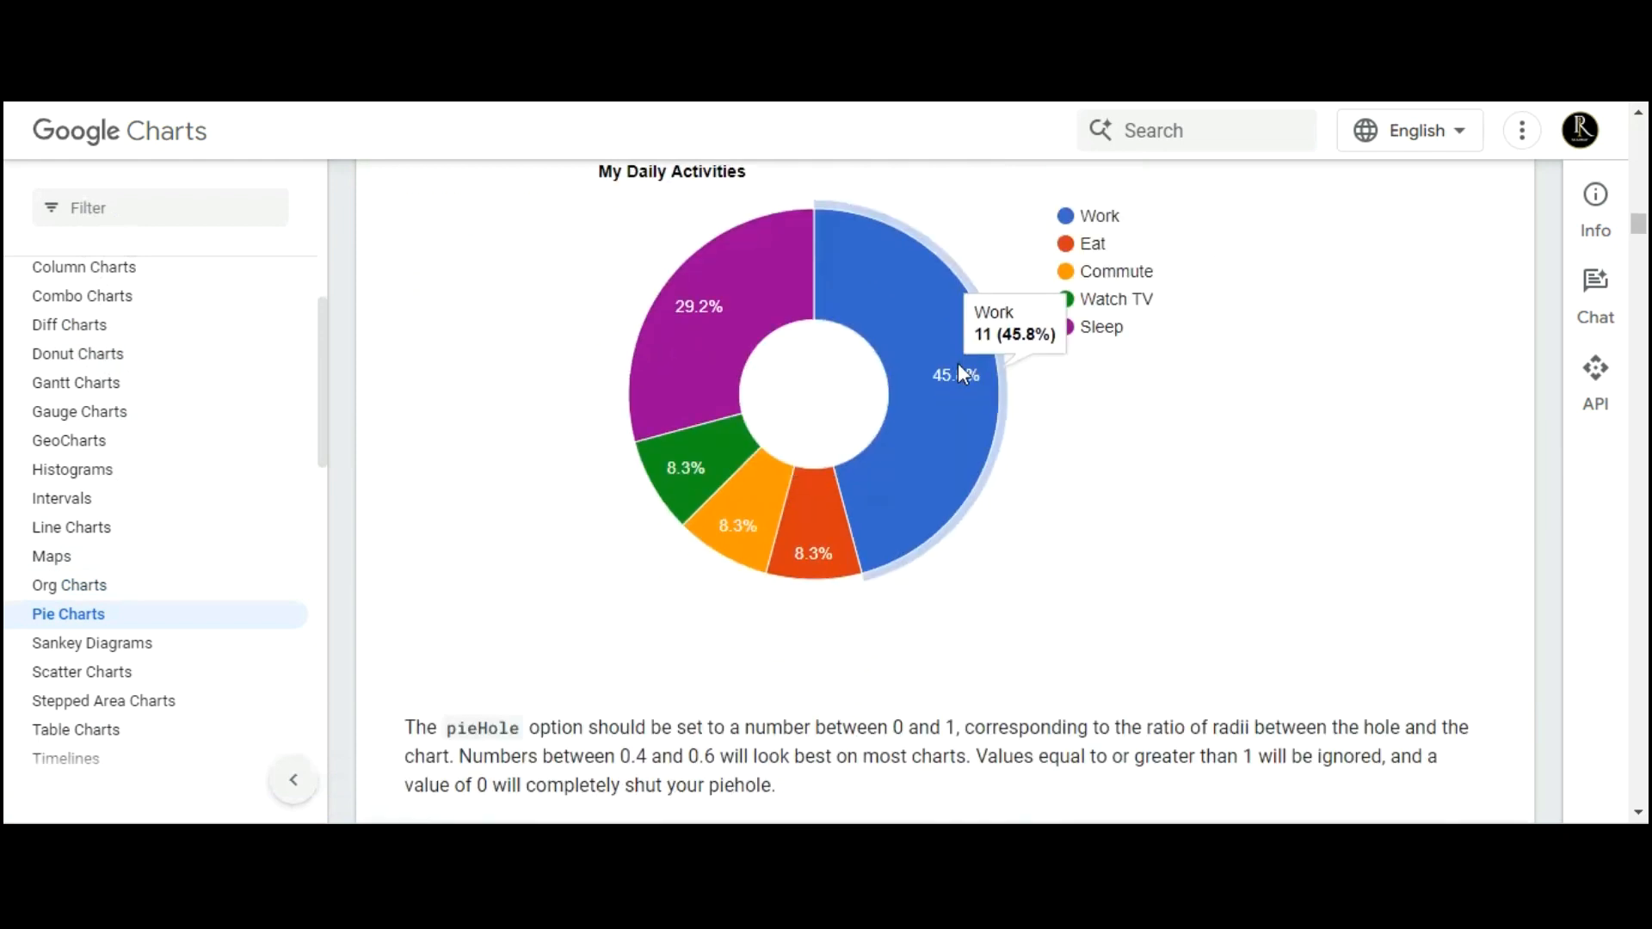
pyautogui.scroll(-3, 972, 390)
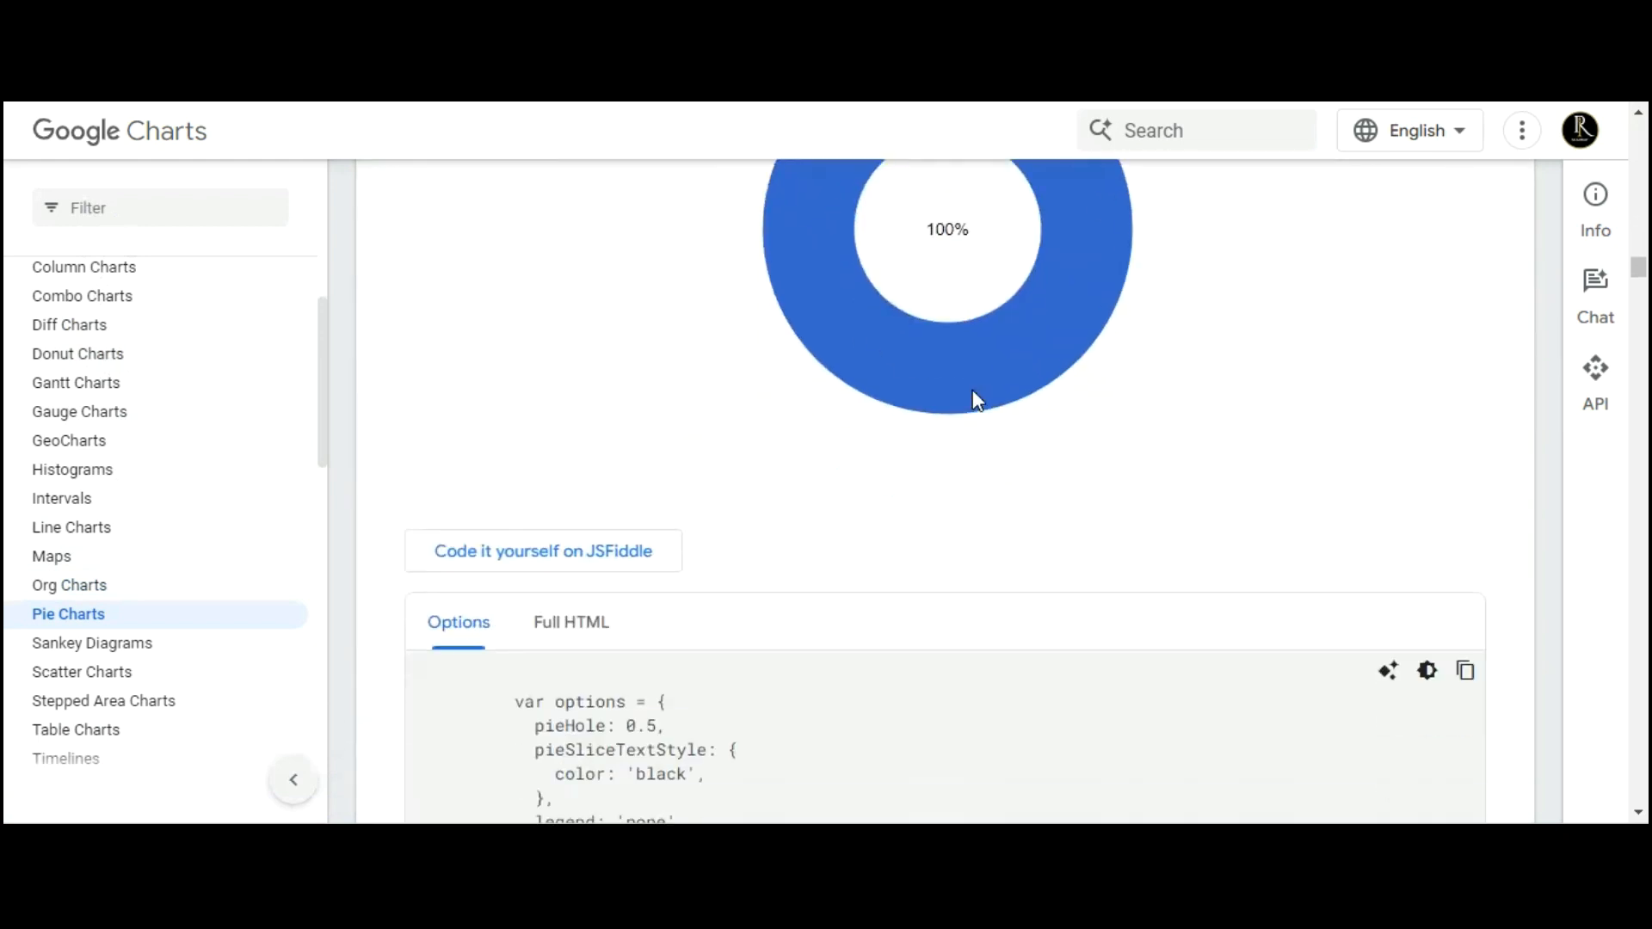
pyautogui.scroll(-8, 972, 391)
pyautogui.scroll(-19, 972, 389)
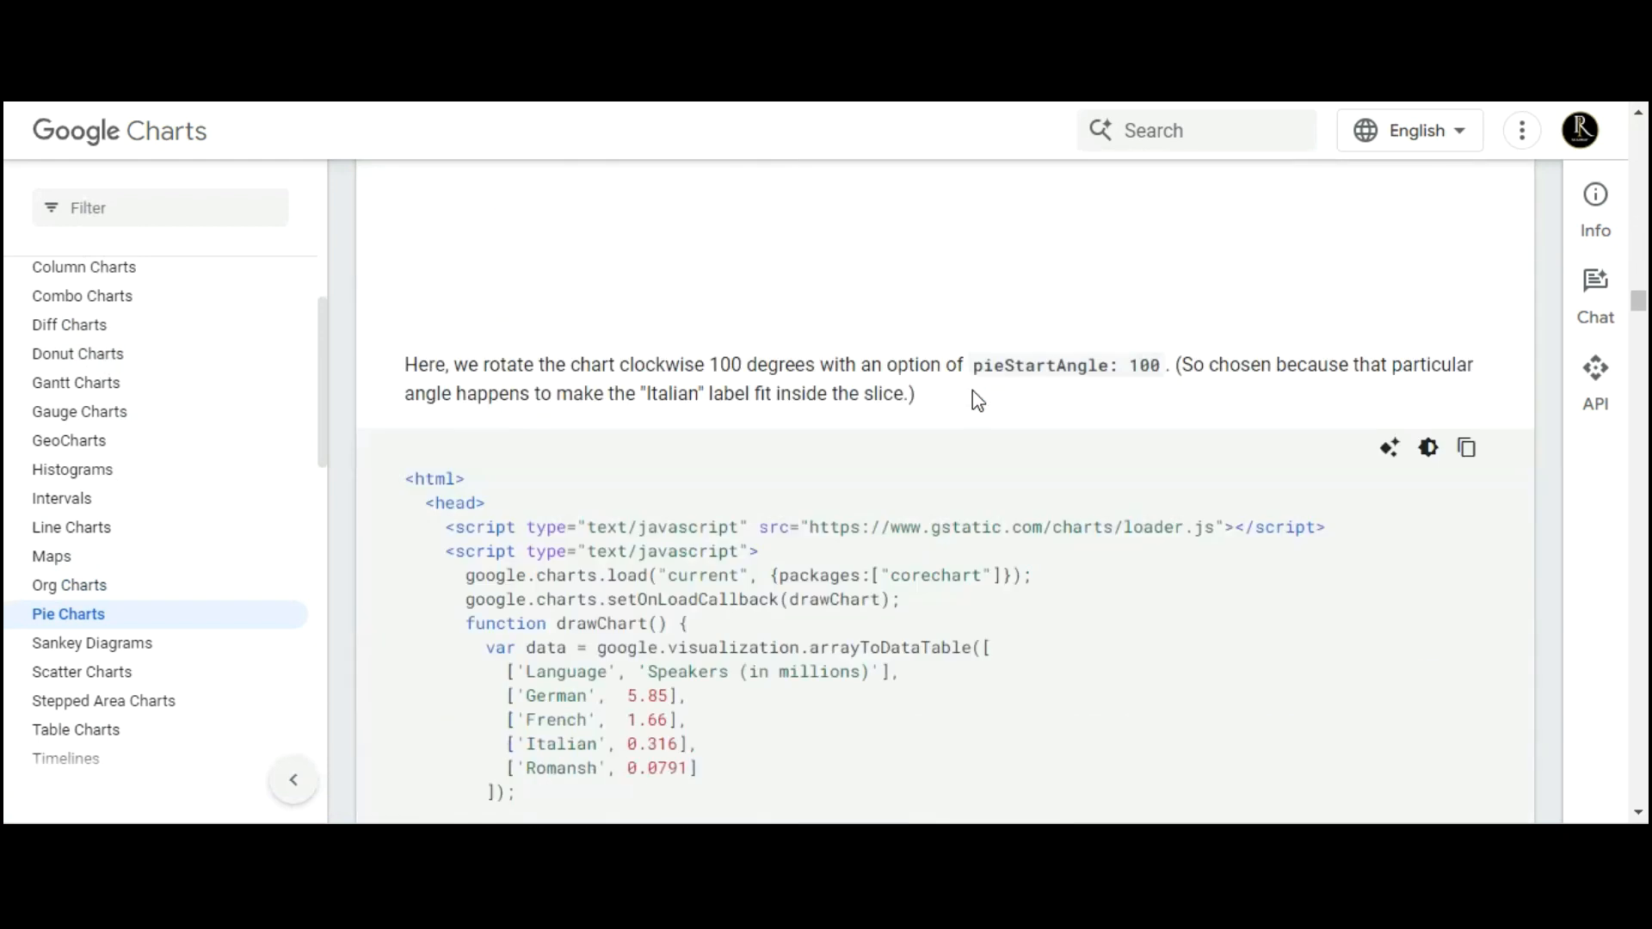
pyautogui.scroll(-18, 973, 392)
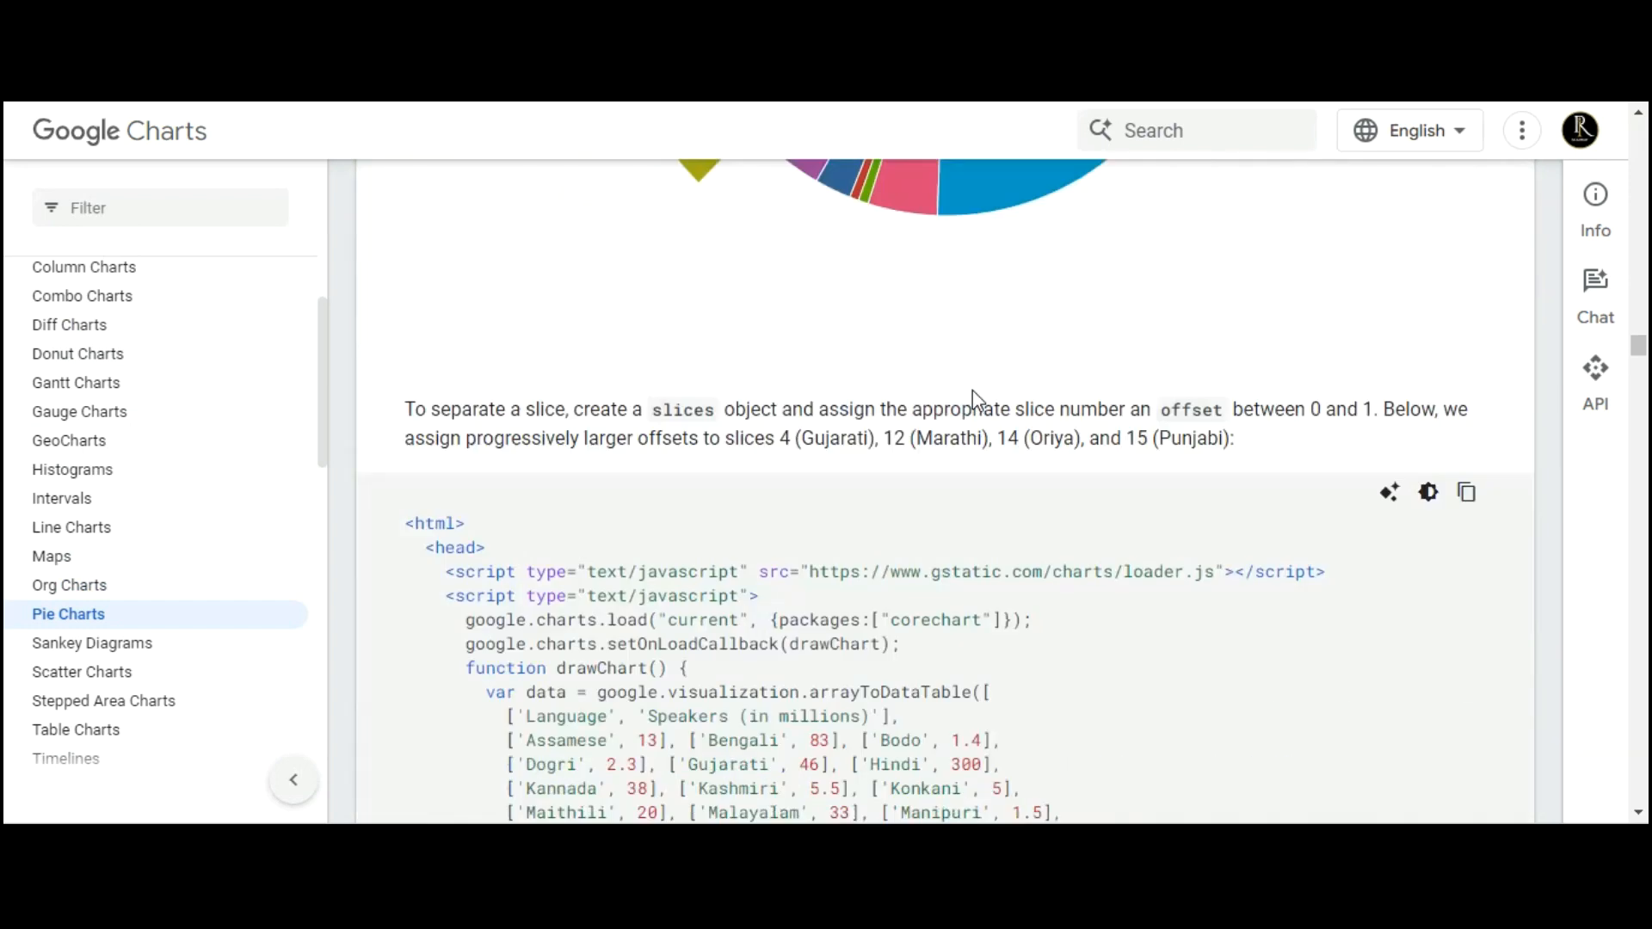
pyautogui.scroll(20, 978, 400)
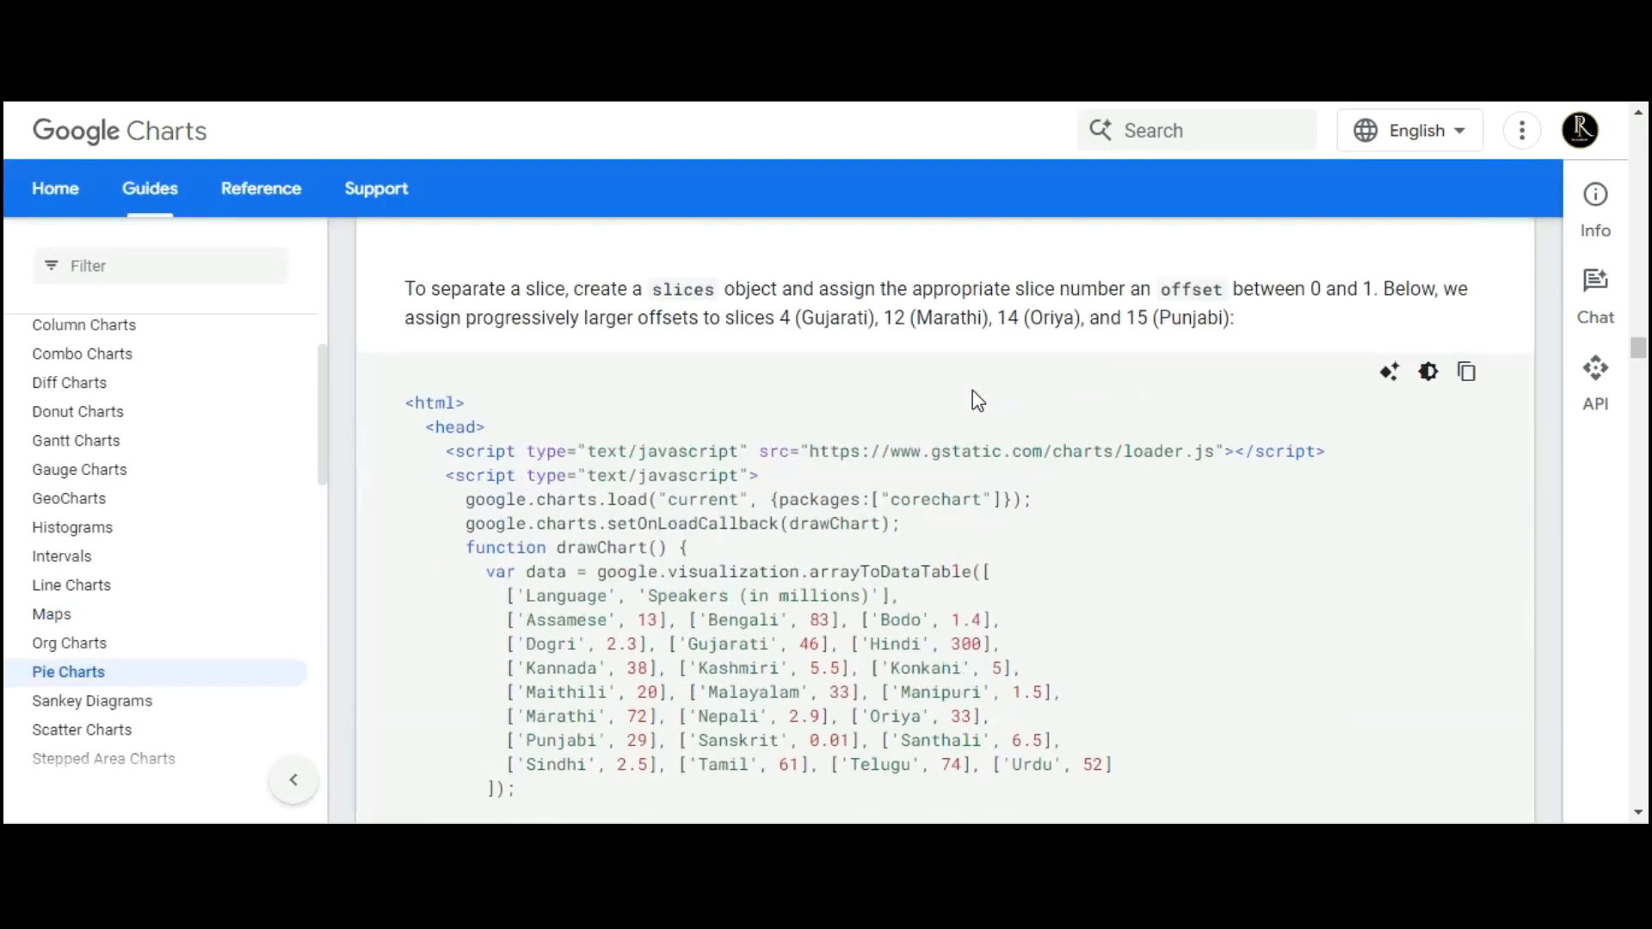
pyautogui.scroll(20, 982, 402)
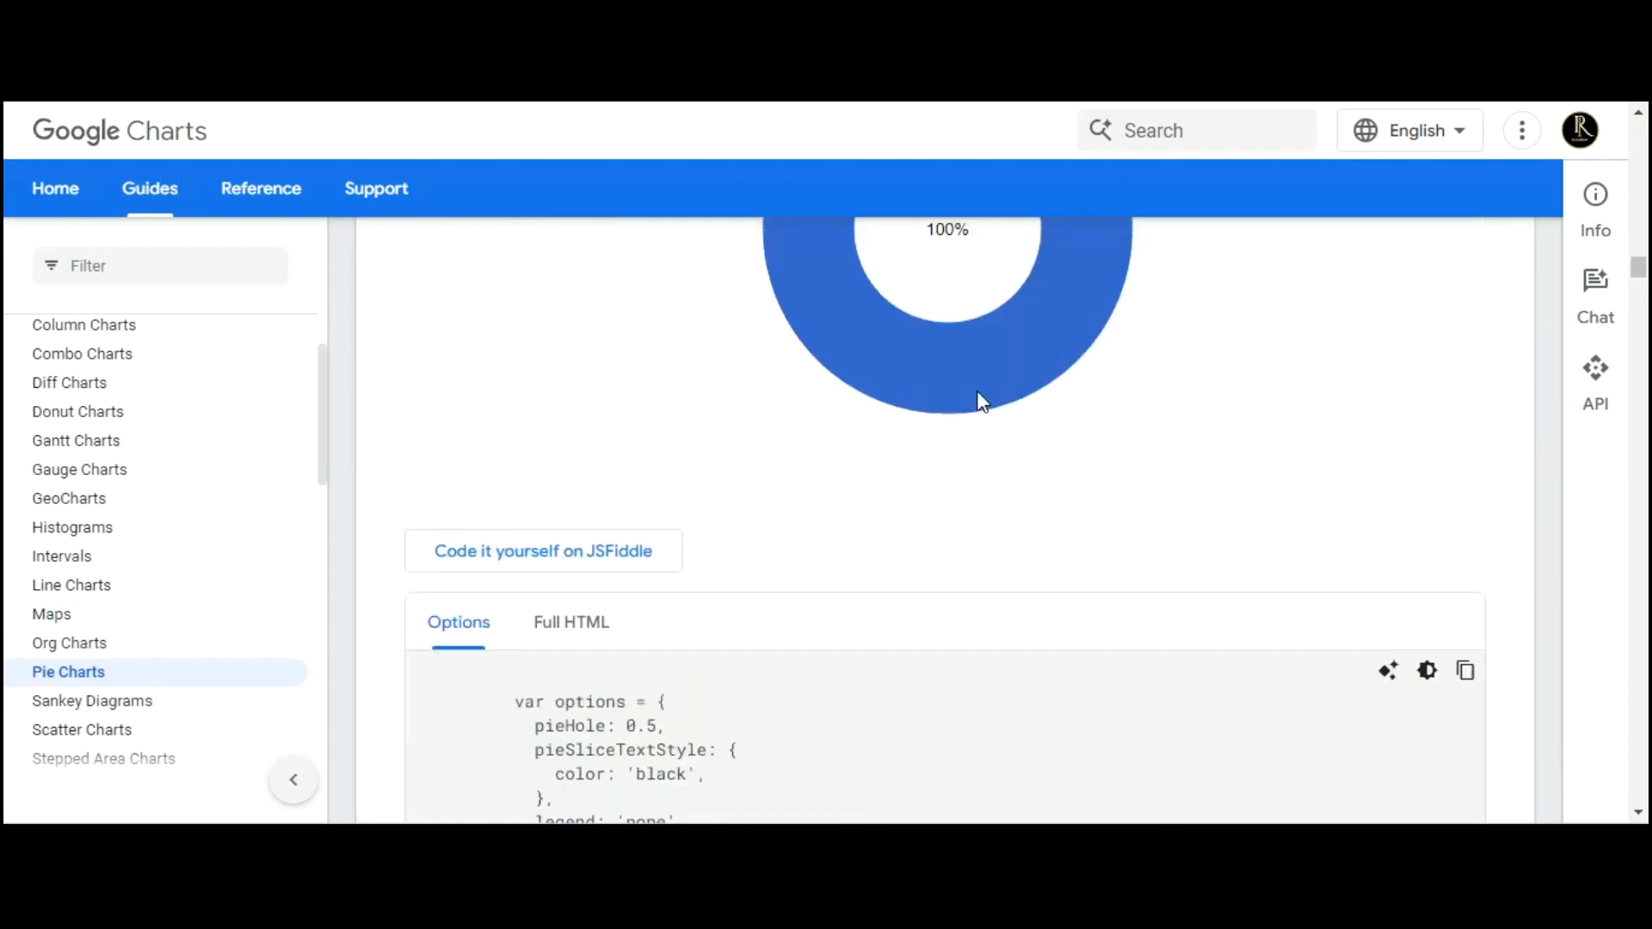
pyautogui.scroll(1, 982, 402)
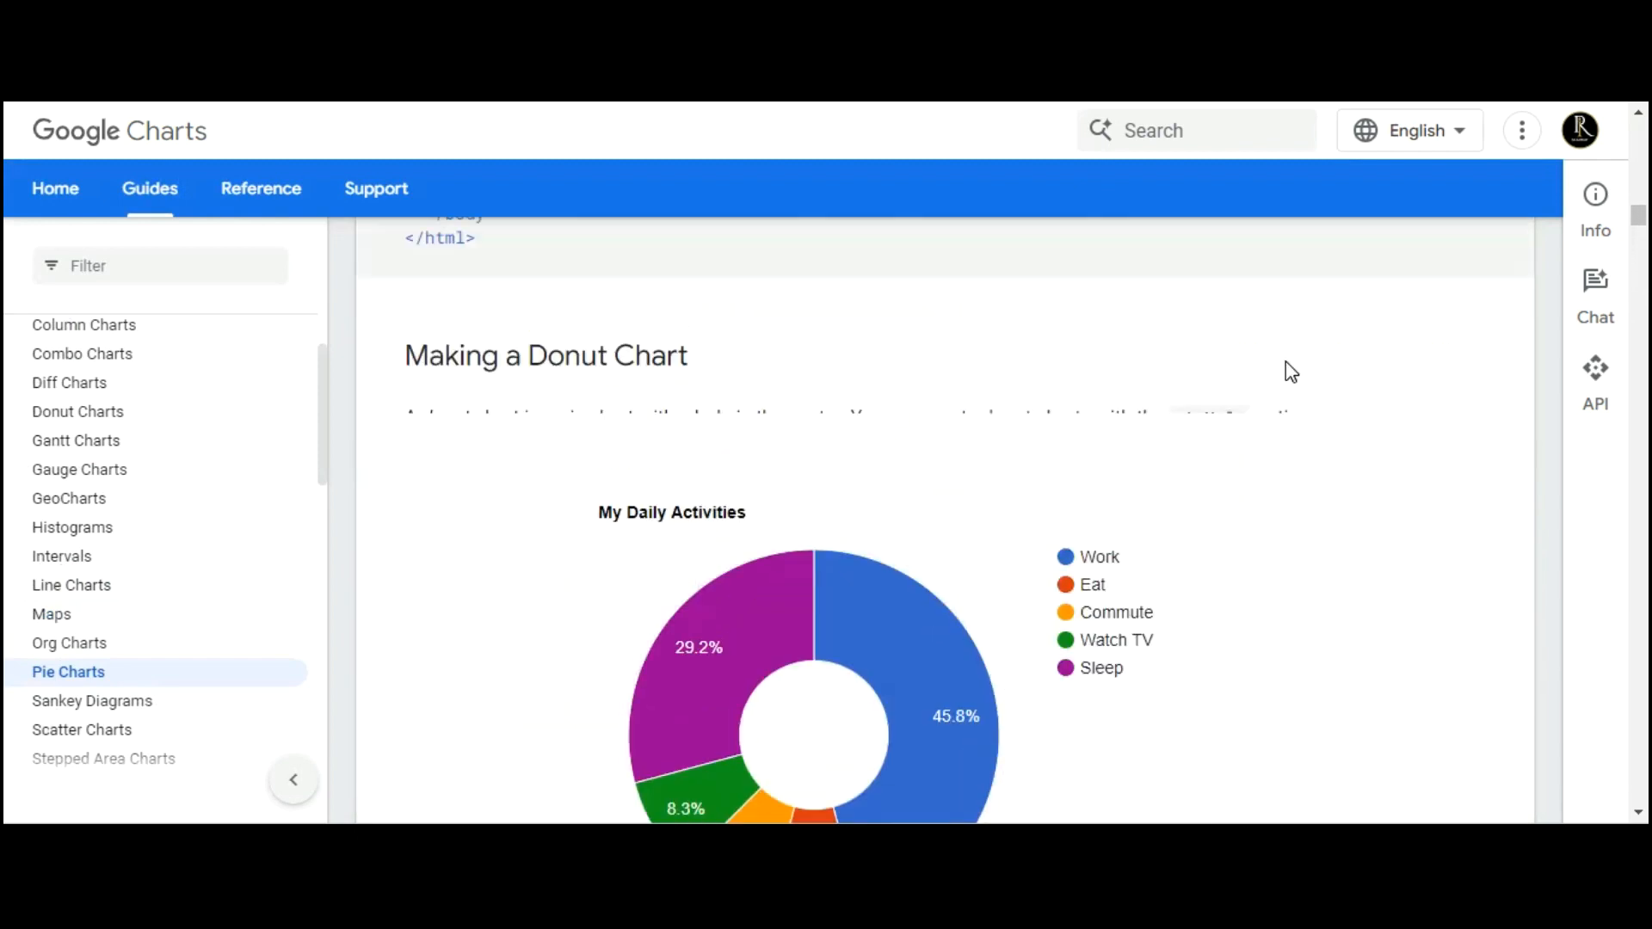
pyautogui.scroll(-1, 1290, 371)
pyautogui.scroll(-4, 1291, 371)
pyautogui.scroll(-1, 1218, 465)
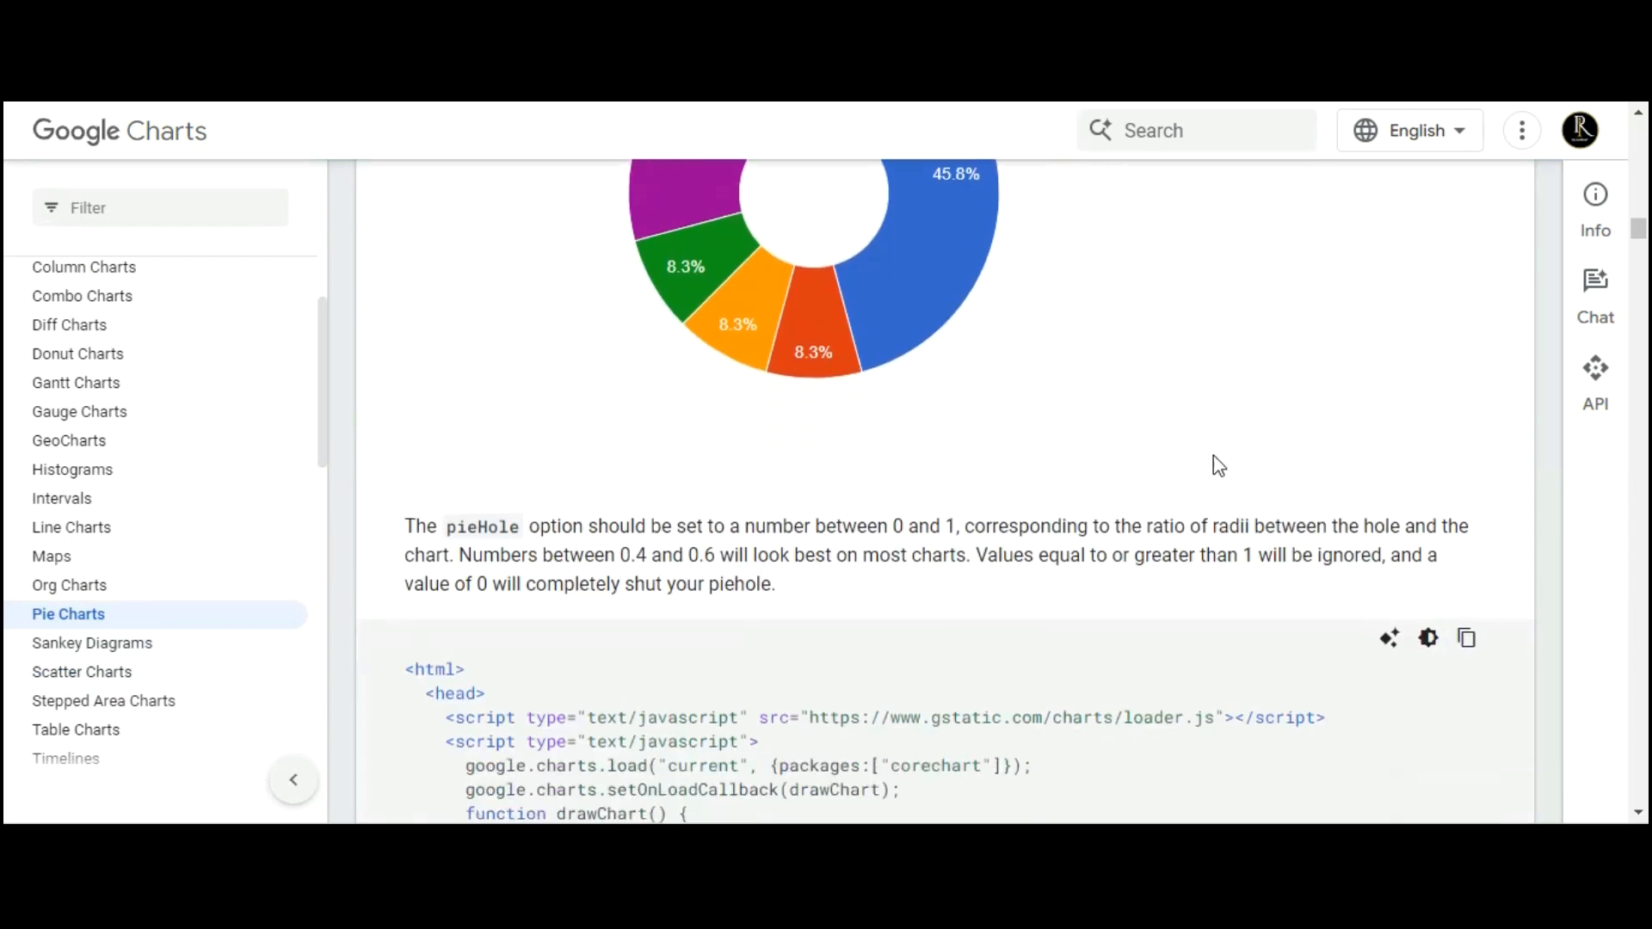
pyautogui.click(1467, 577)
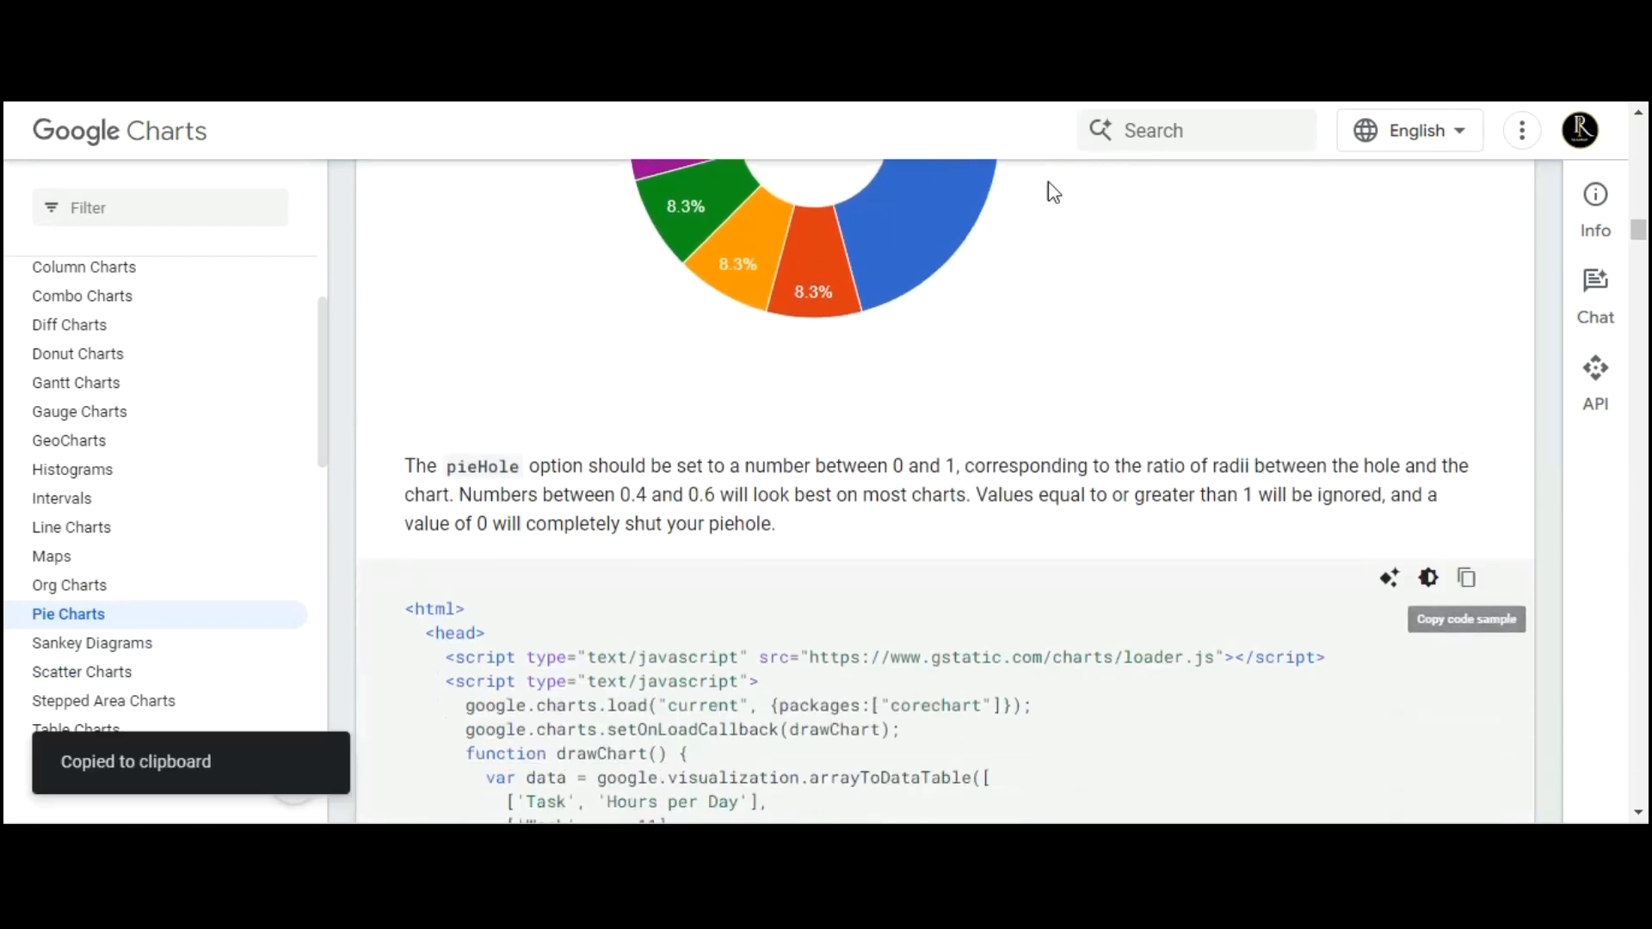
# Return to the Bubble editor and replace all of HTML B's code with the copied donut chart sample
pyautogui.hotkey('ctrl', 'shift', 'Tab')
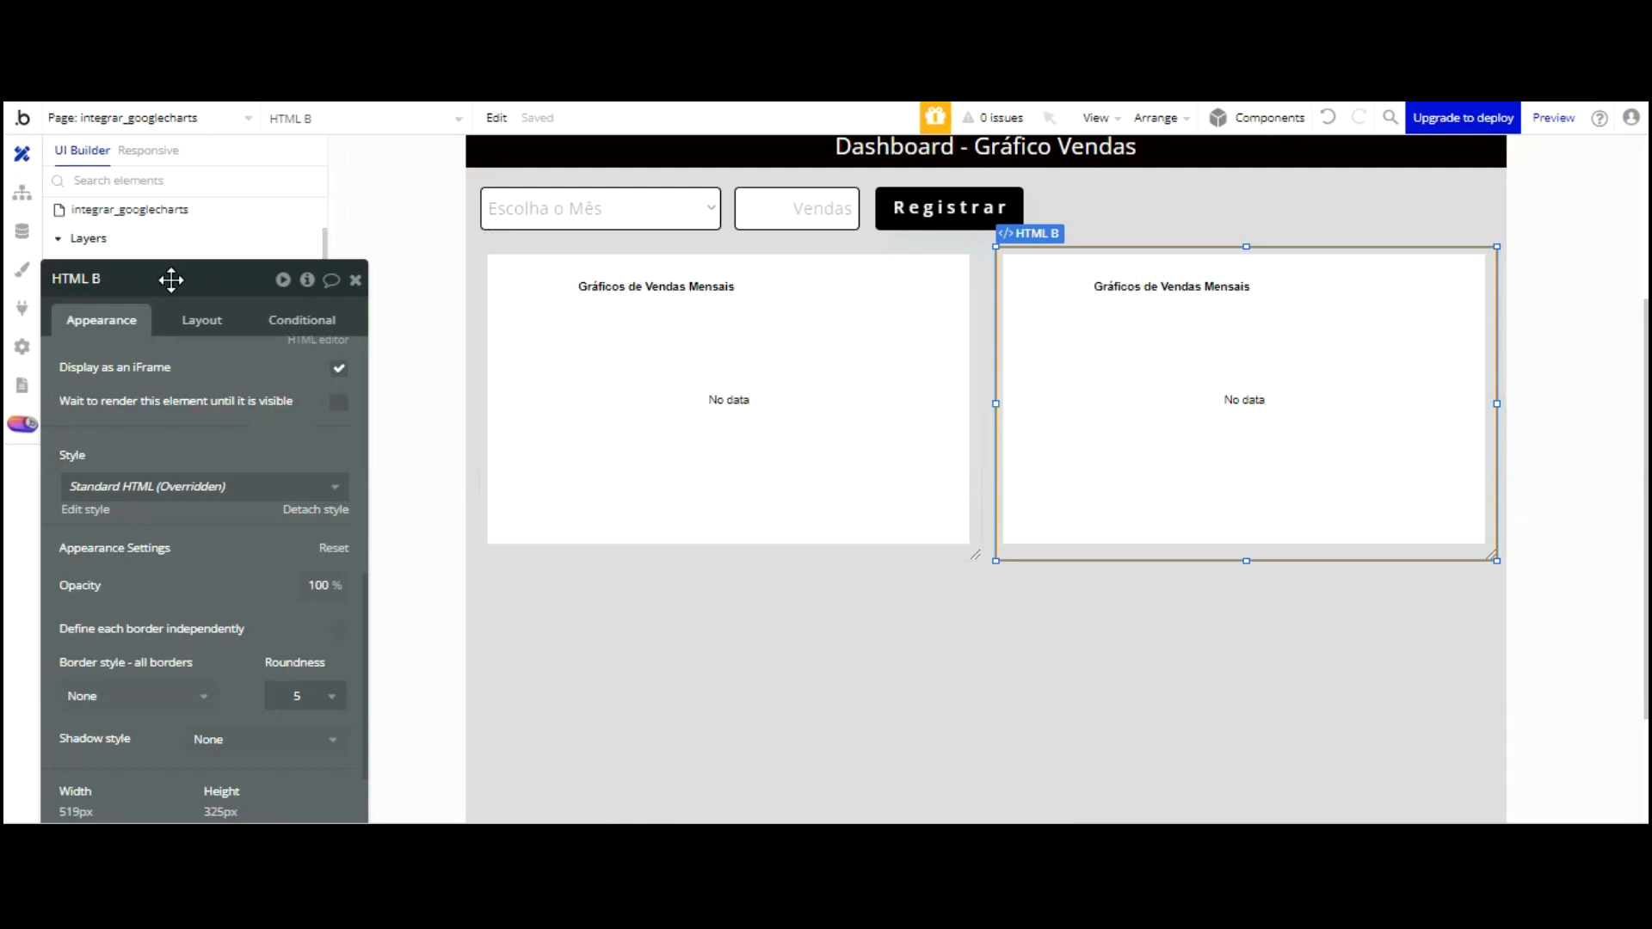
pyautogui.scroll(2, 197, 338)
pyautogui.click(197, 340)
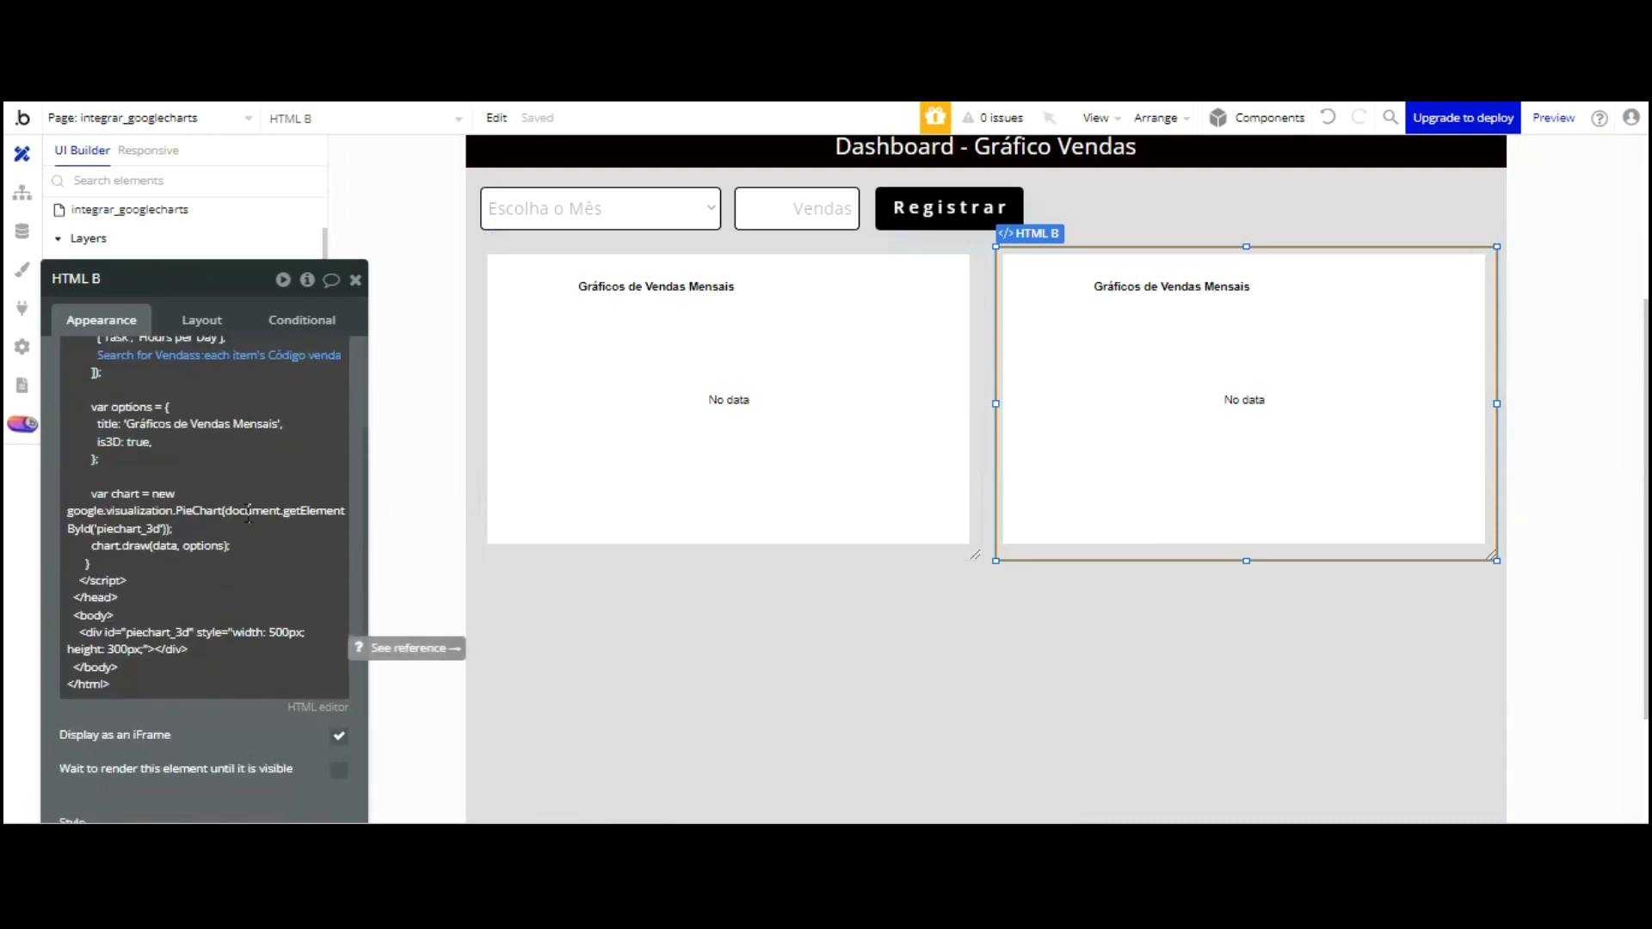
pyautogui.hotkey('ctrl', 'a')
pyautogui.rightClick(331, 504)
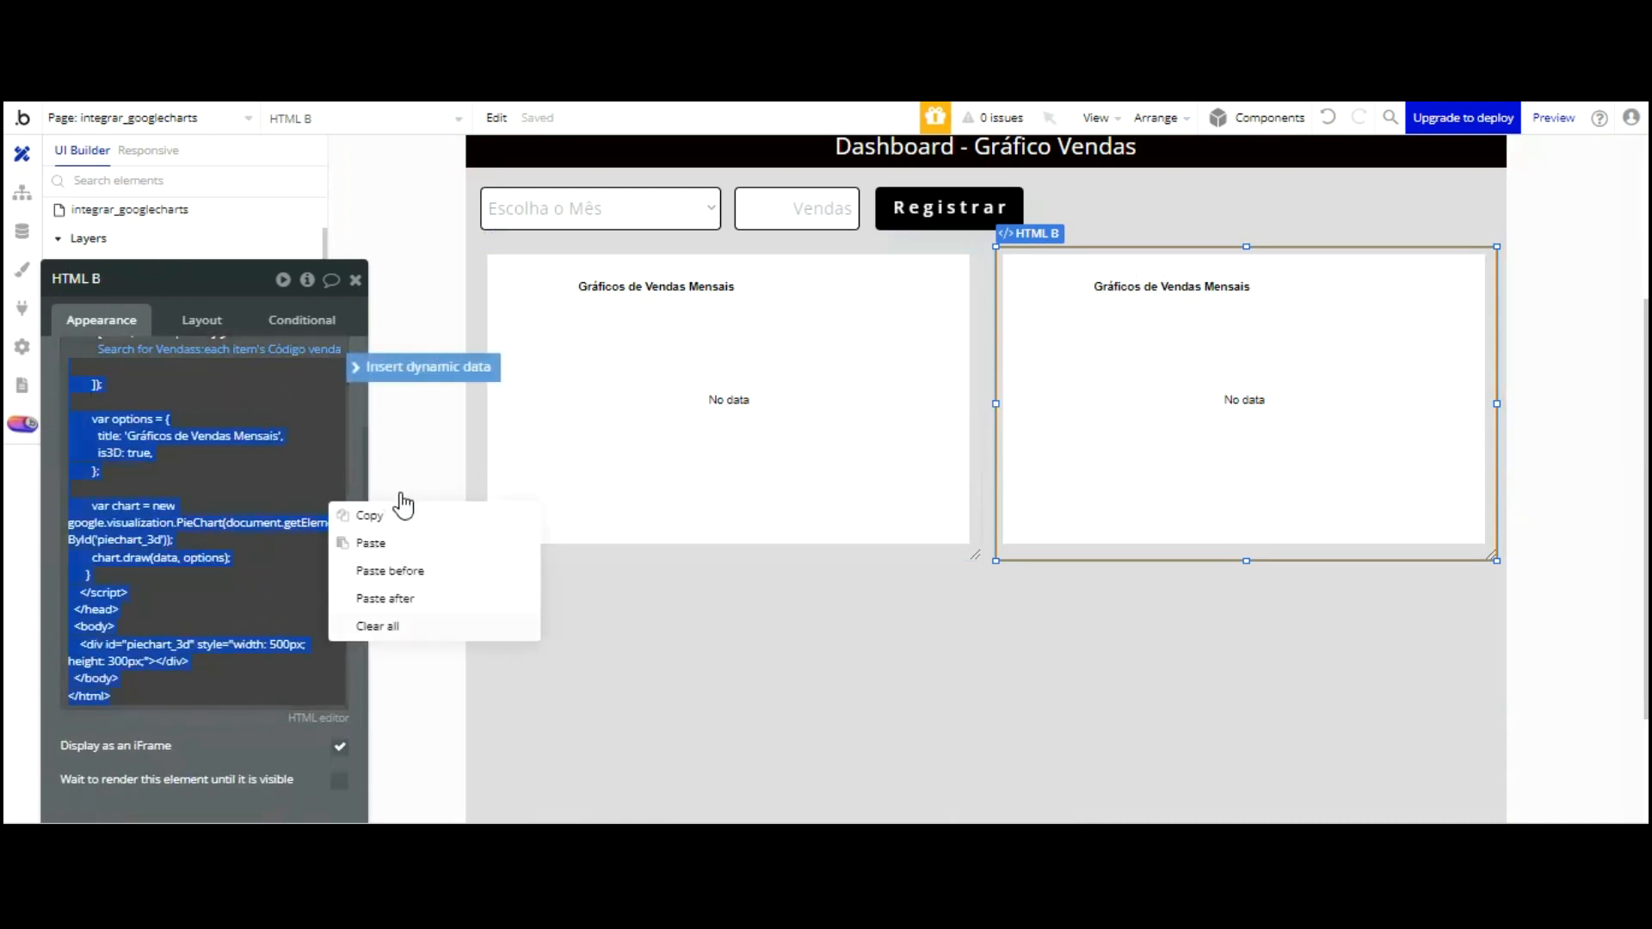
pyautogui.click(379, 625)
pyautogui.scroll(3, 173, 284)
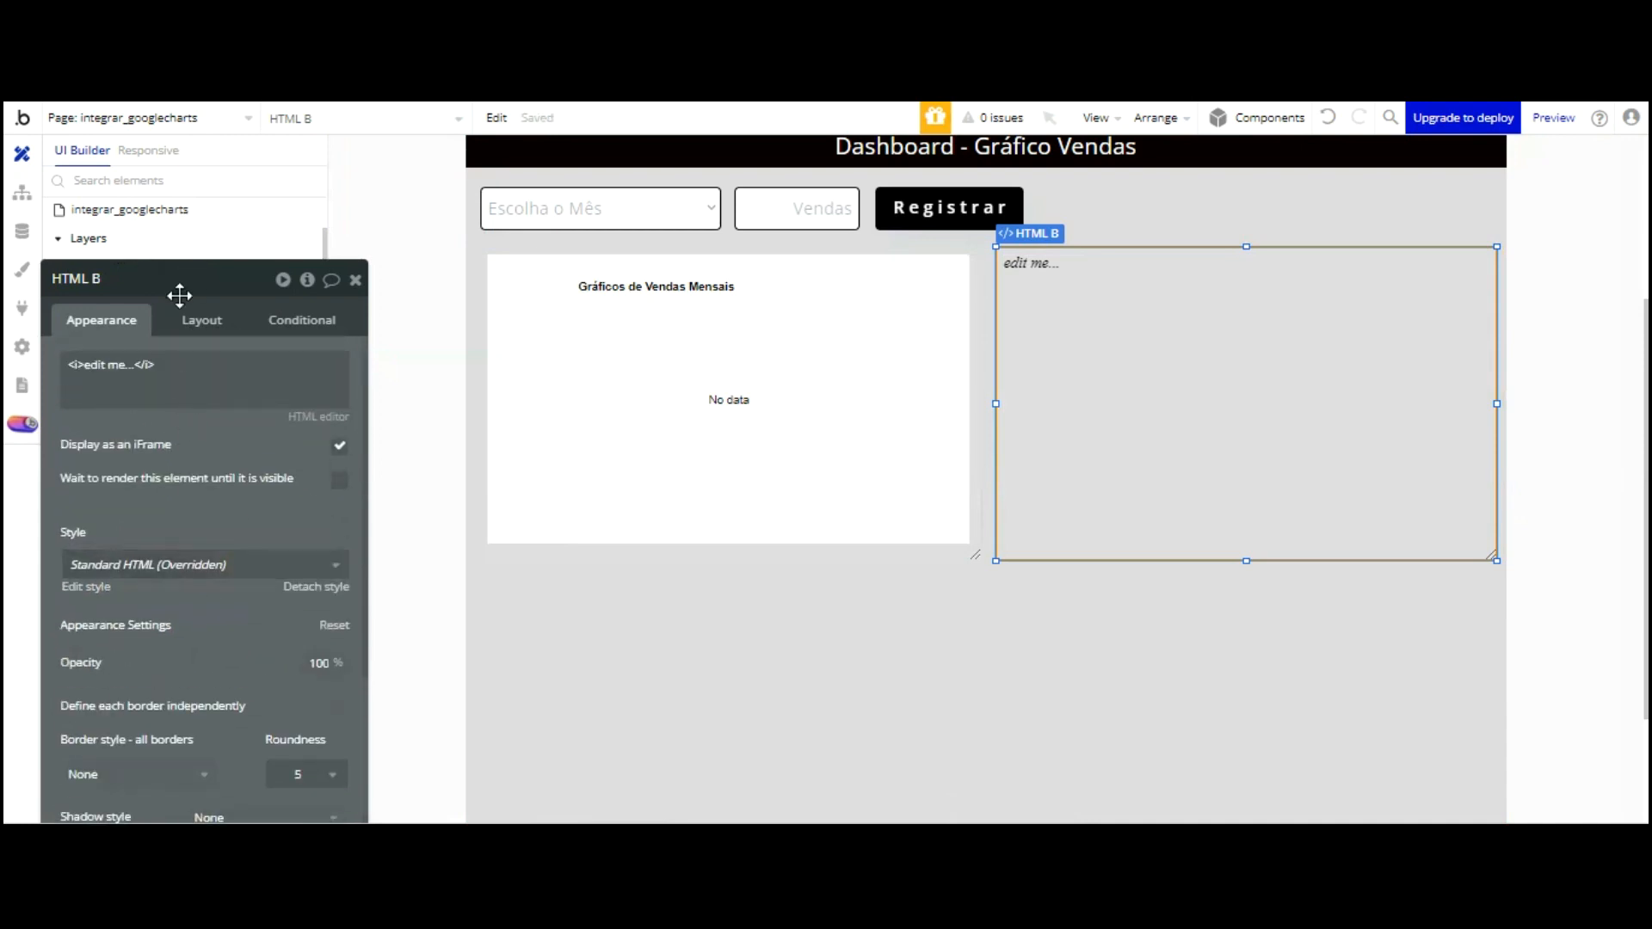
pyautogui.hotkey('ctrl', 'v')
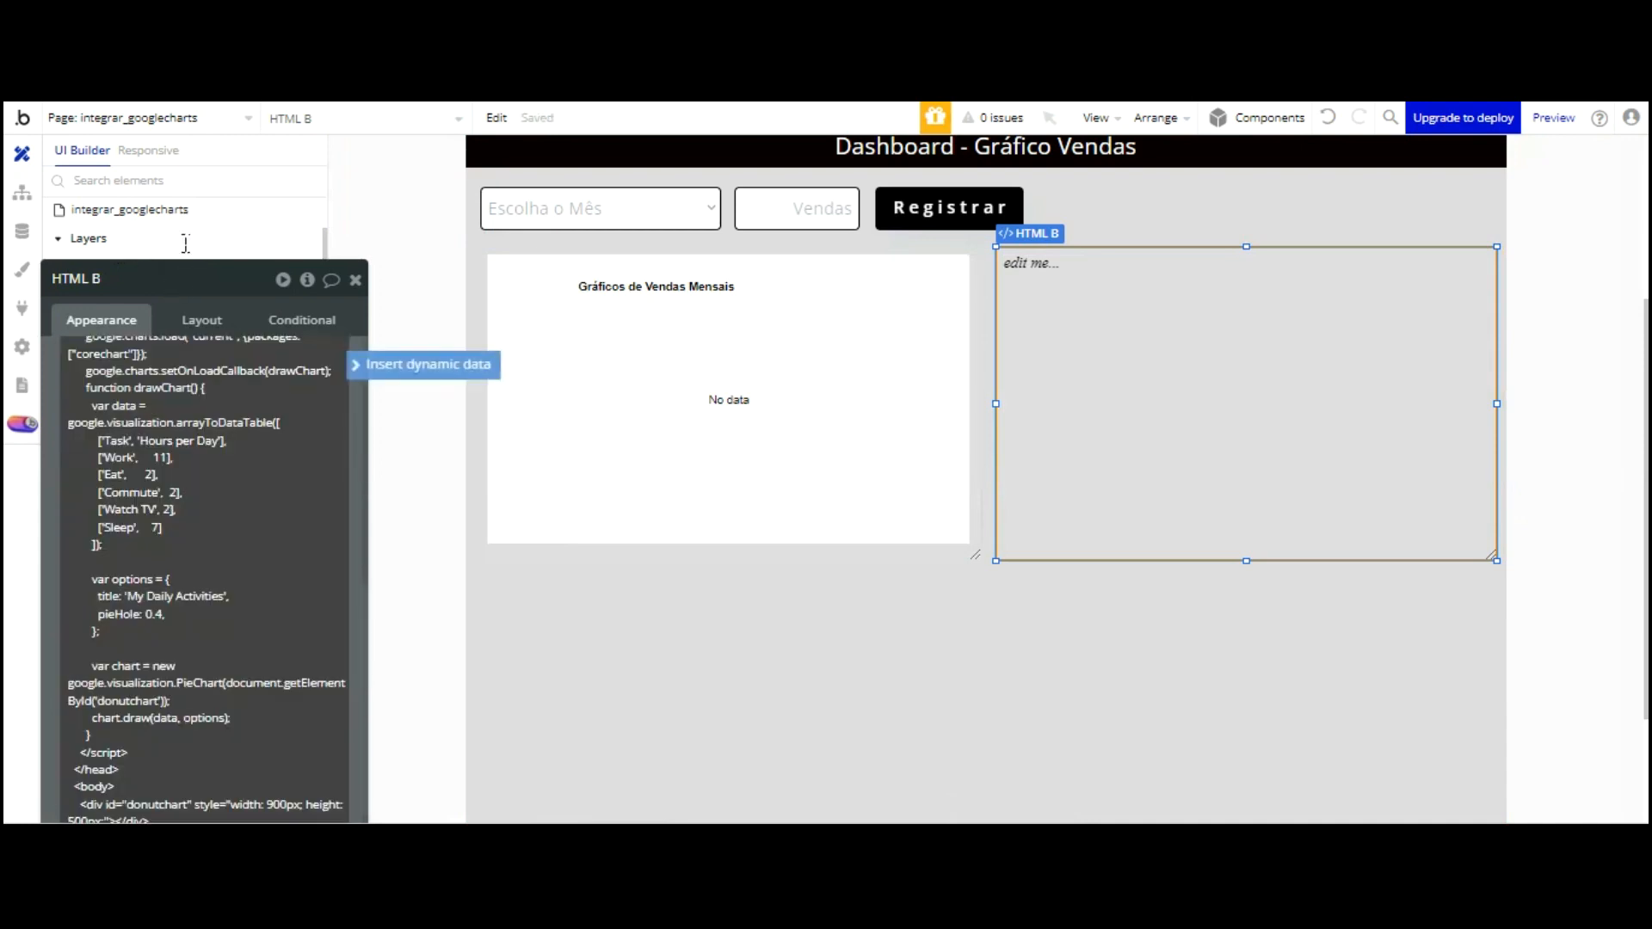
# Set the donutchart div in HTML B's code to a width of 500px and a height of 300px
pyautogui.moveTo(507, 135); pyautogui.dragTo(563, 135)
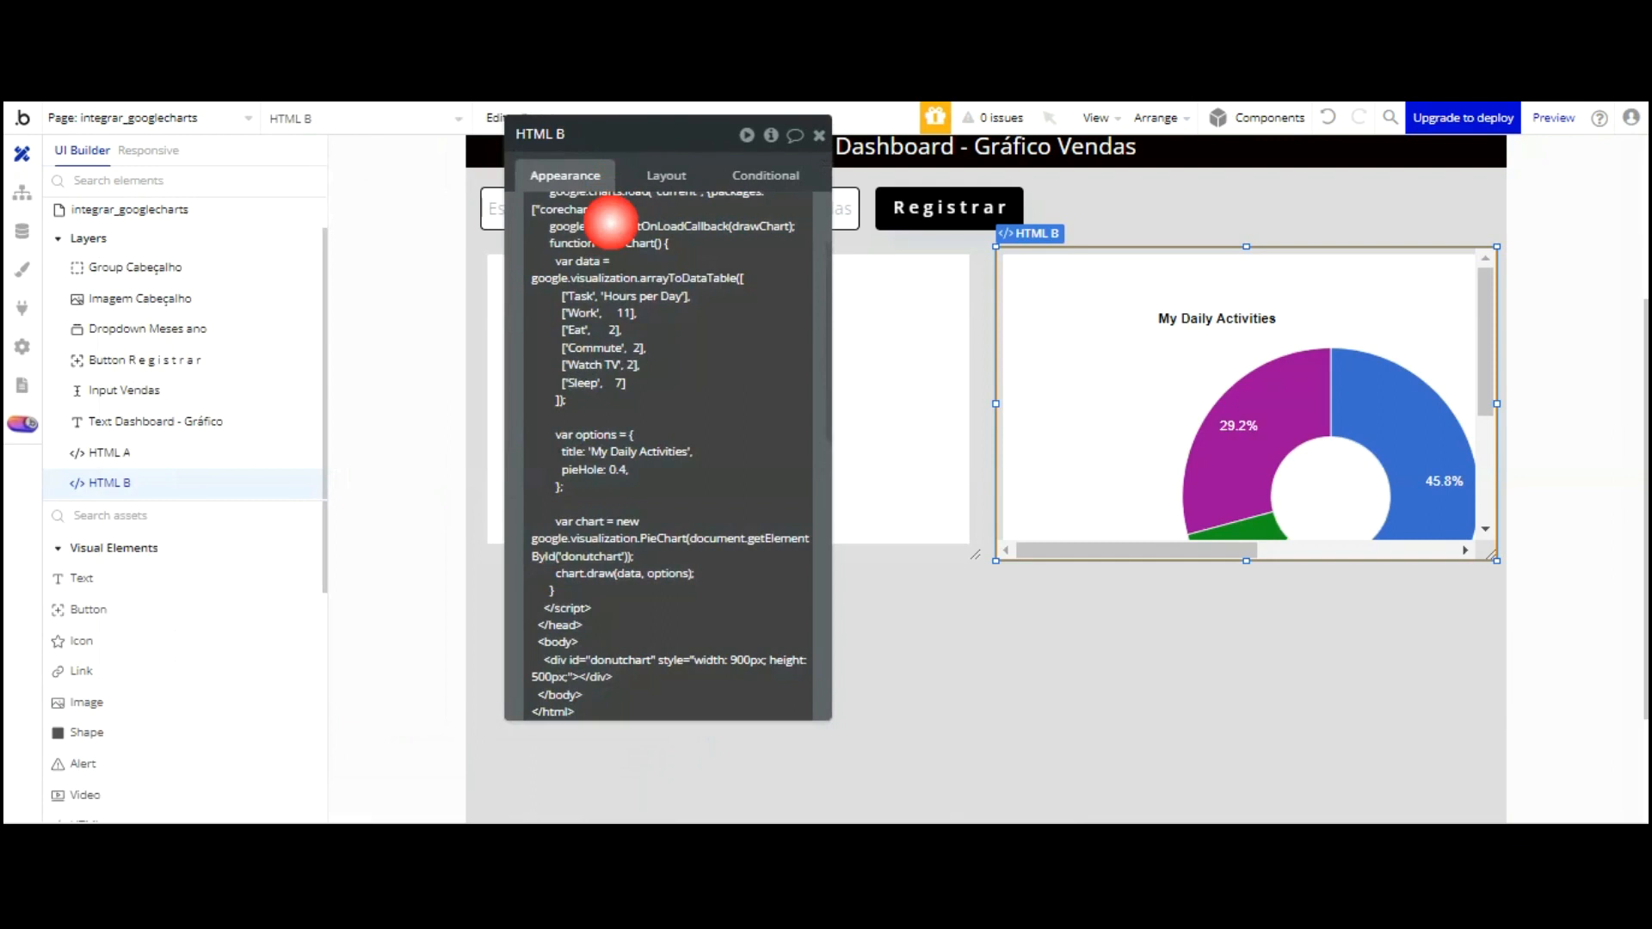
pyautogui.scroll(-3, 692, 443)
pyautogui.scroll(3, 708, 284)
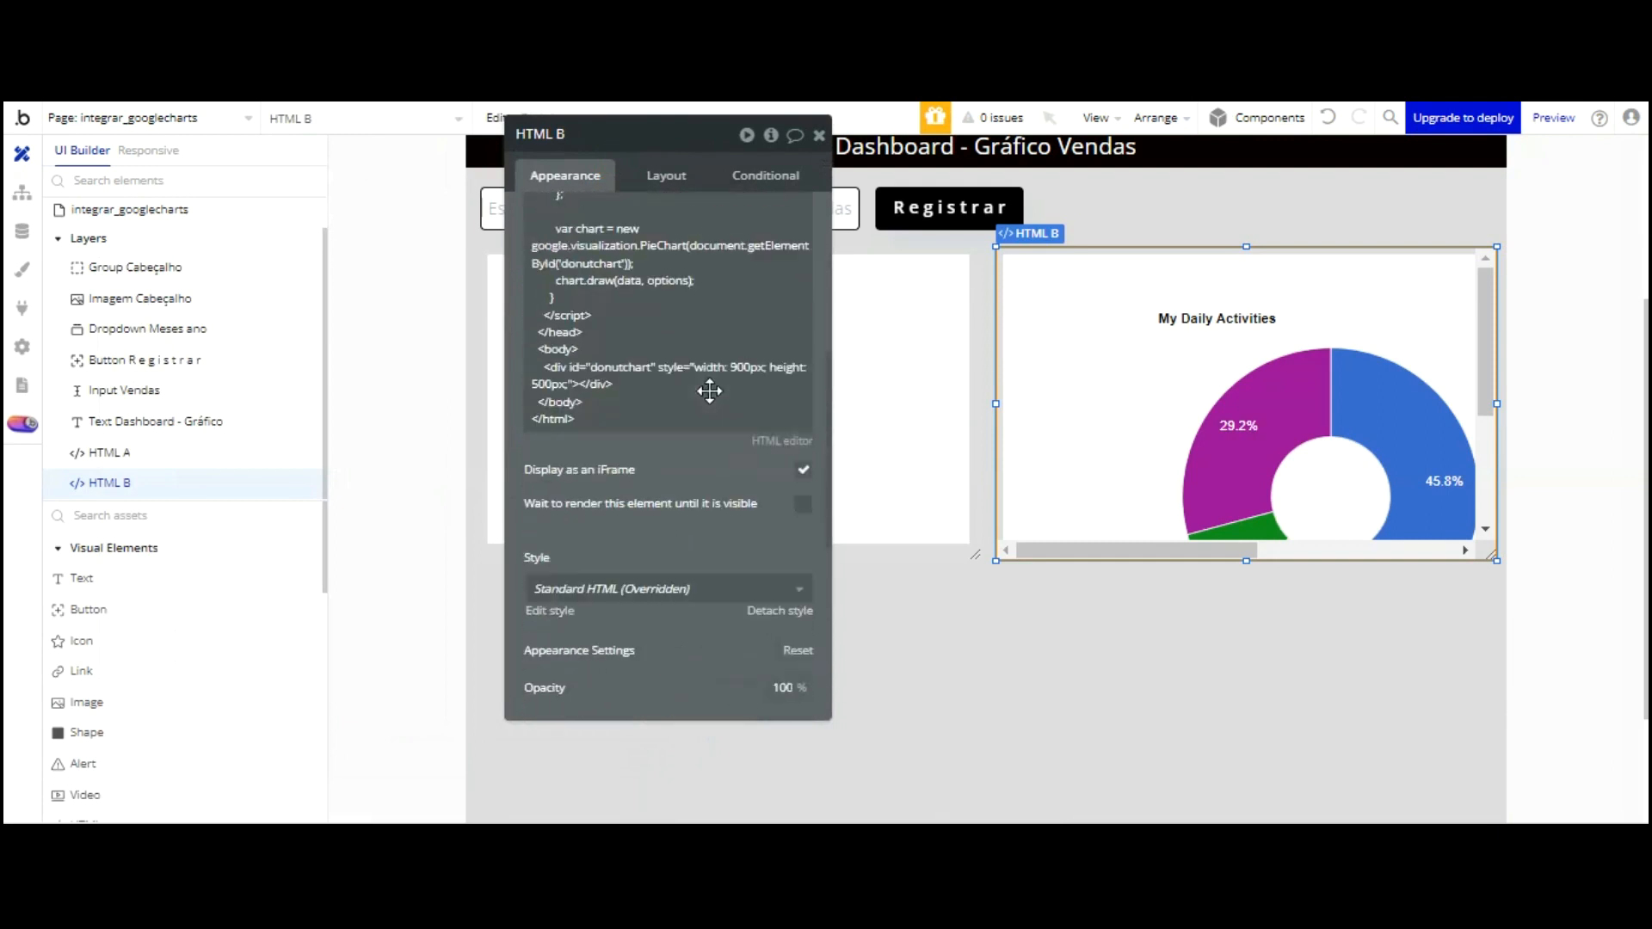
pyautogui.hotkey('ctrl', 'a')
pyautogui.click(740, 265)
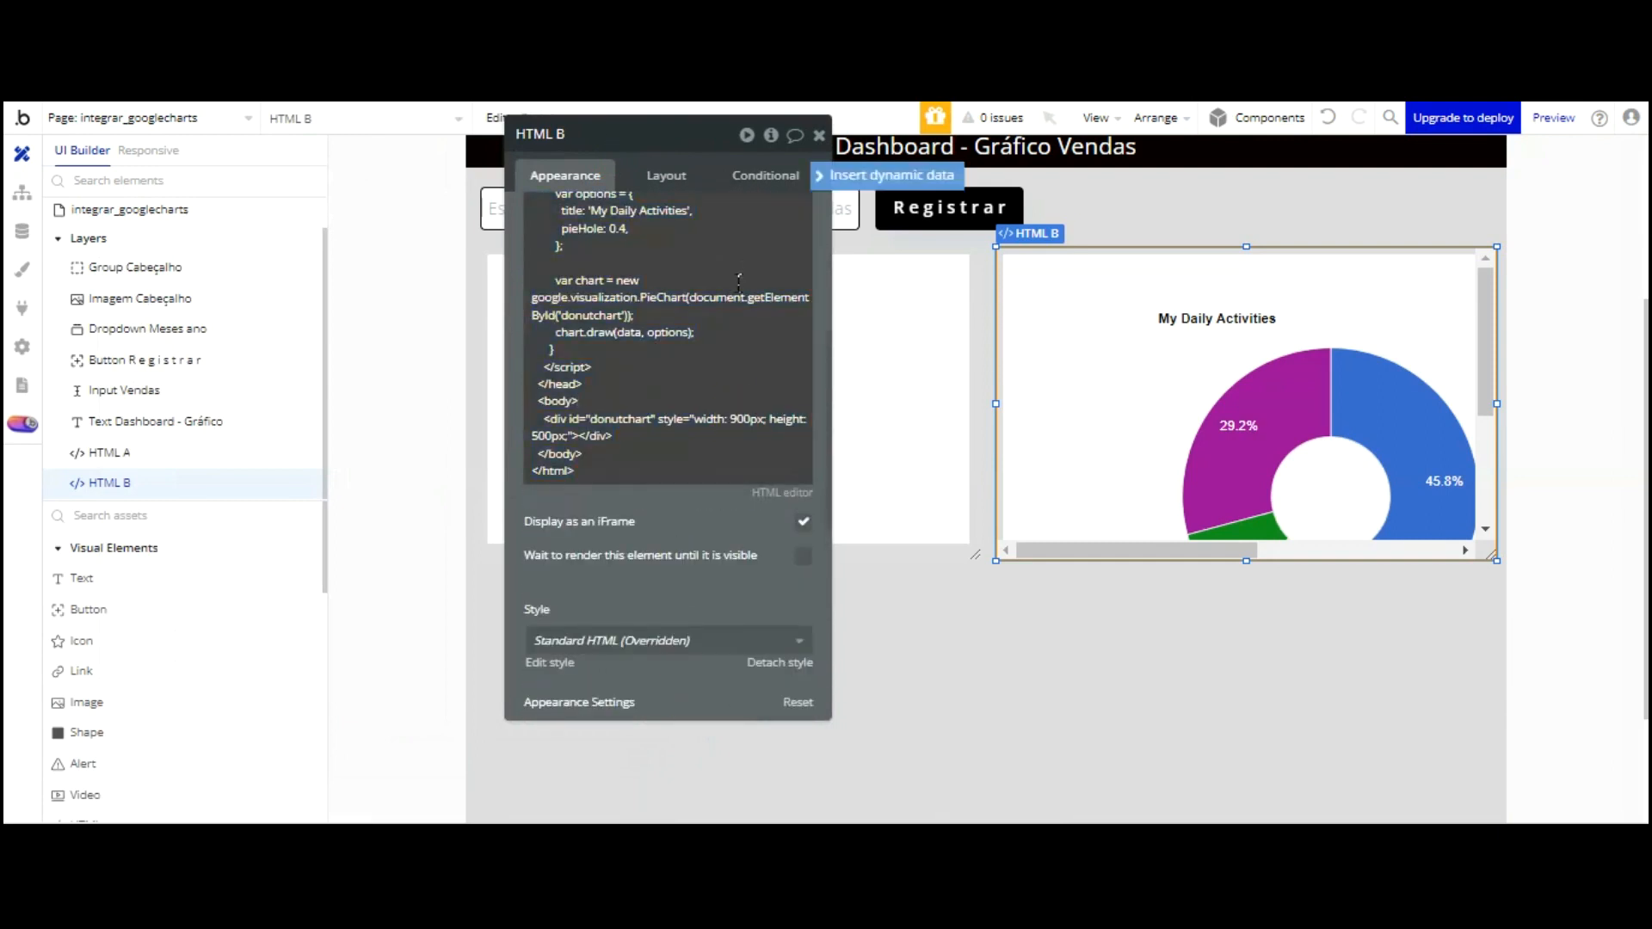
pyautogui.press('BackSpace')
pyautogui.write('5')
pyautogui.click(534, 437)
pyautogui.press('BackSpace')
pyautogui.write('3')
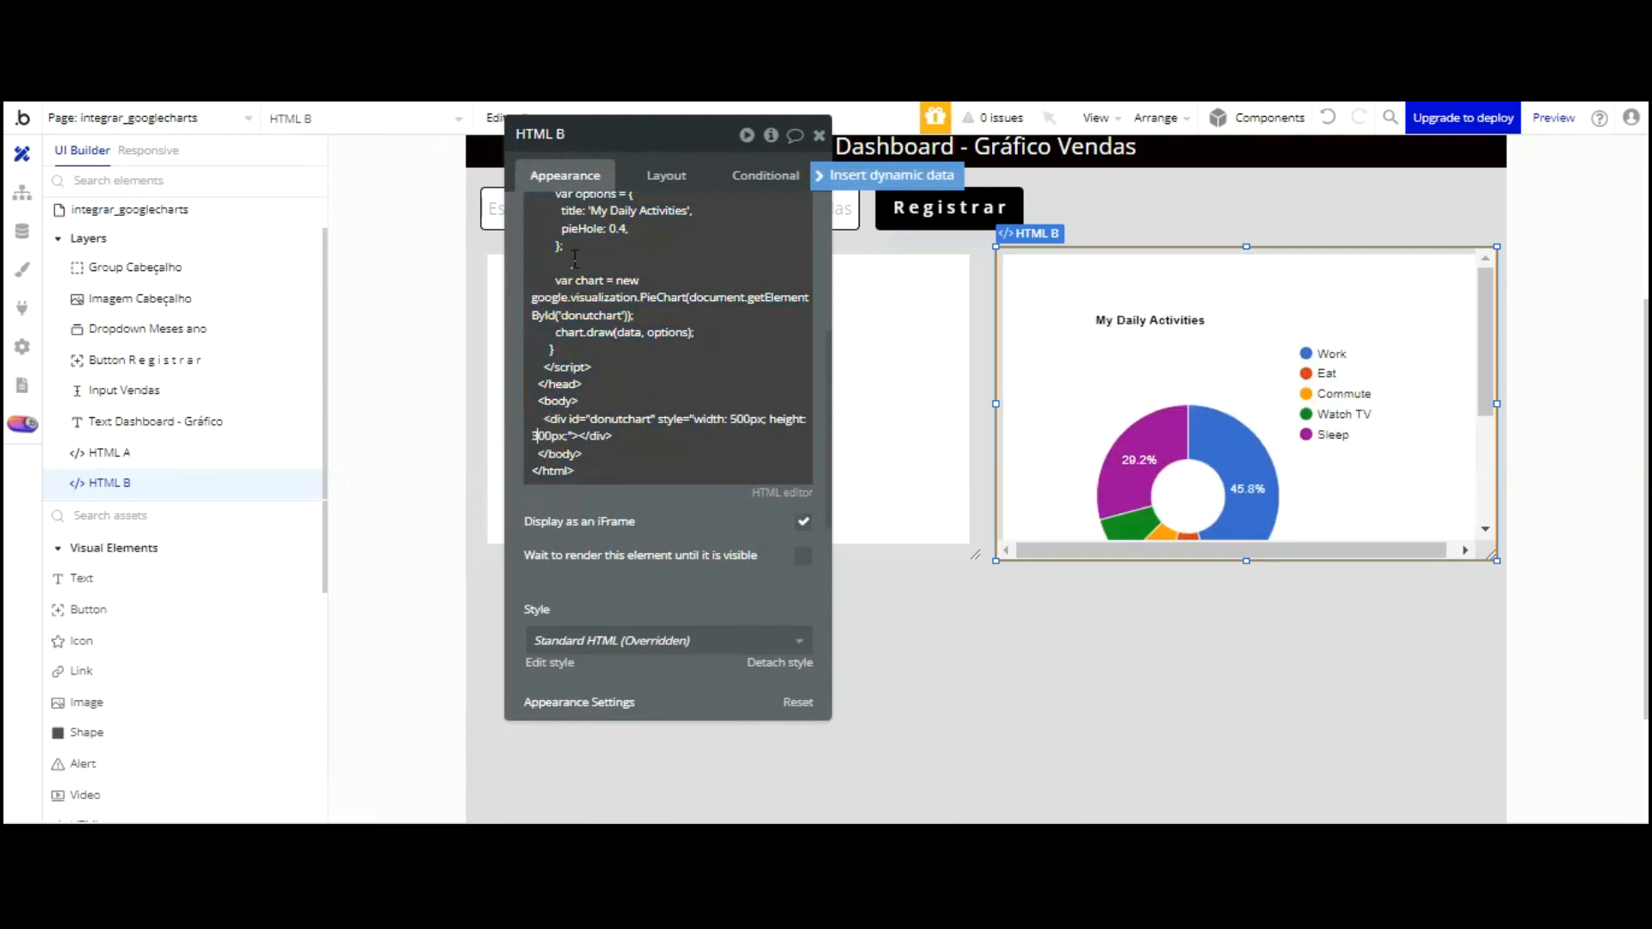
pyautogui.click(689, 527)
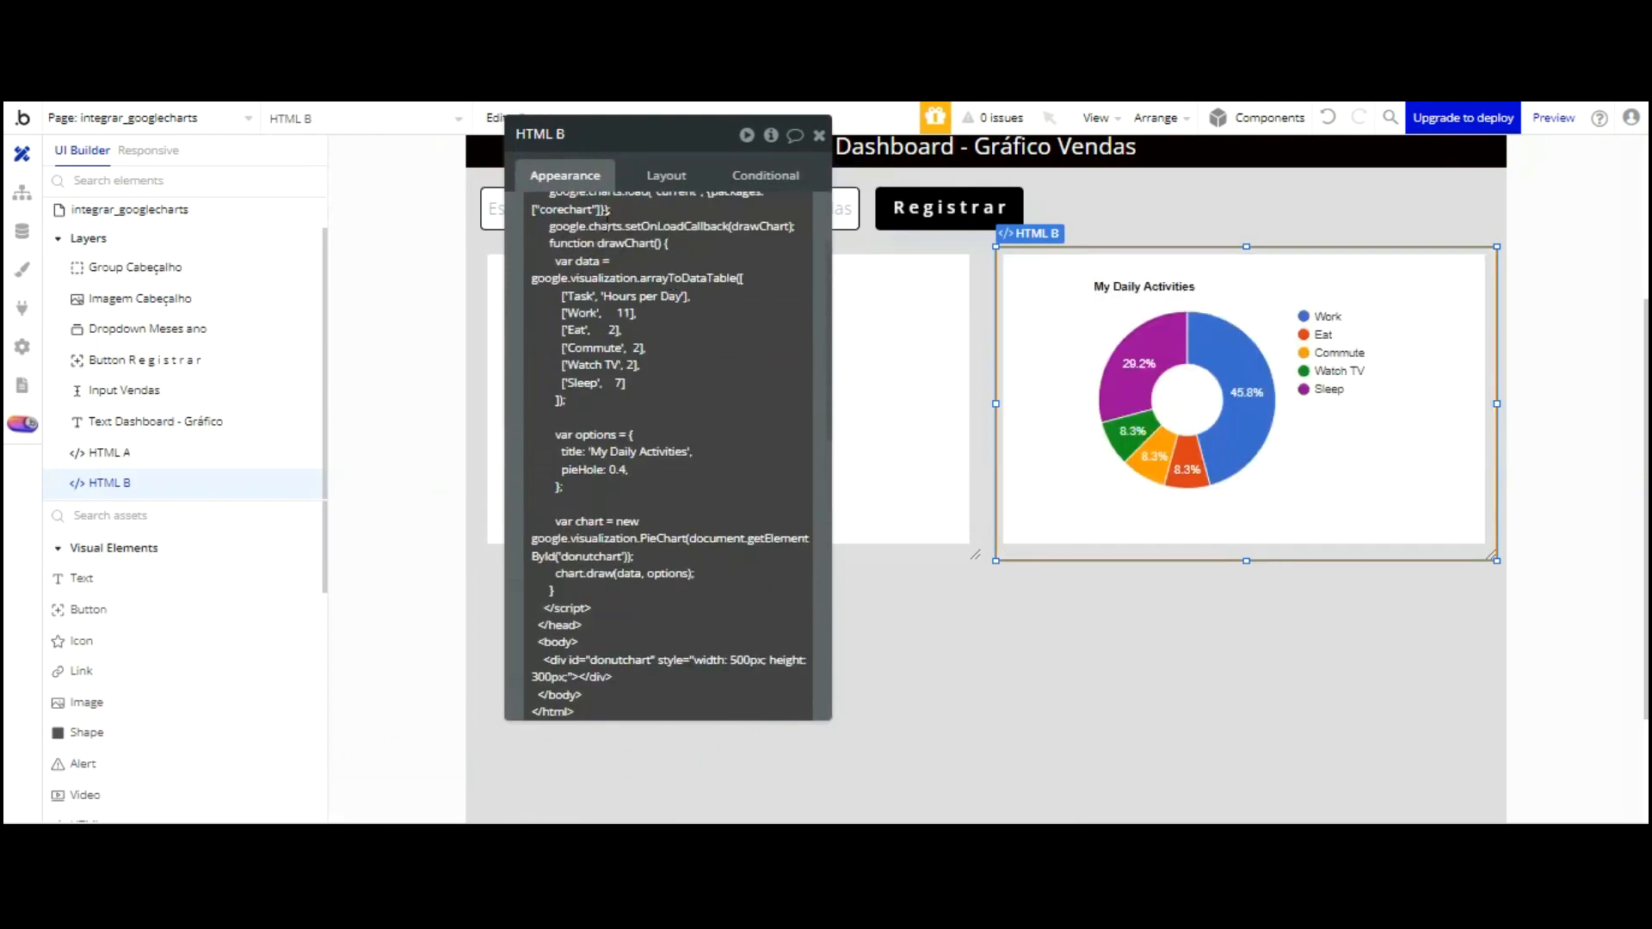
# Replace the sample rows from Work to Sleep with a dynamic search for Vendas returning each item's Código venda
pyautogui.click(616, 331)
pyautogui.click(619, 331)
pyautogui.click(566, 327)
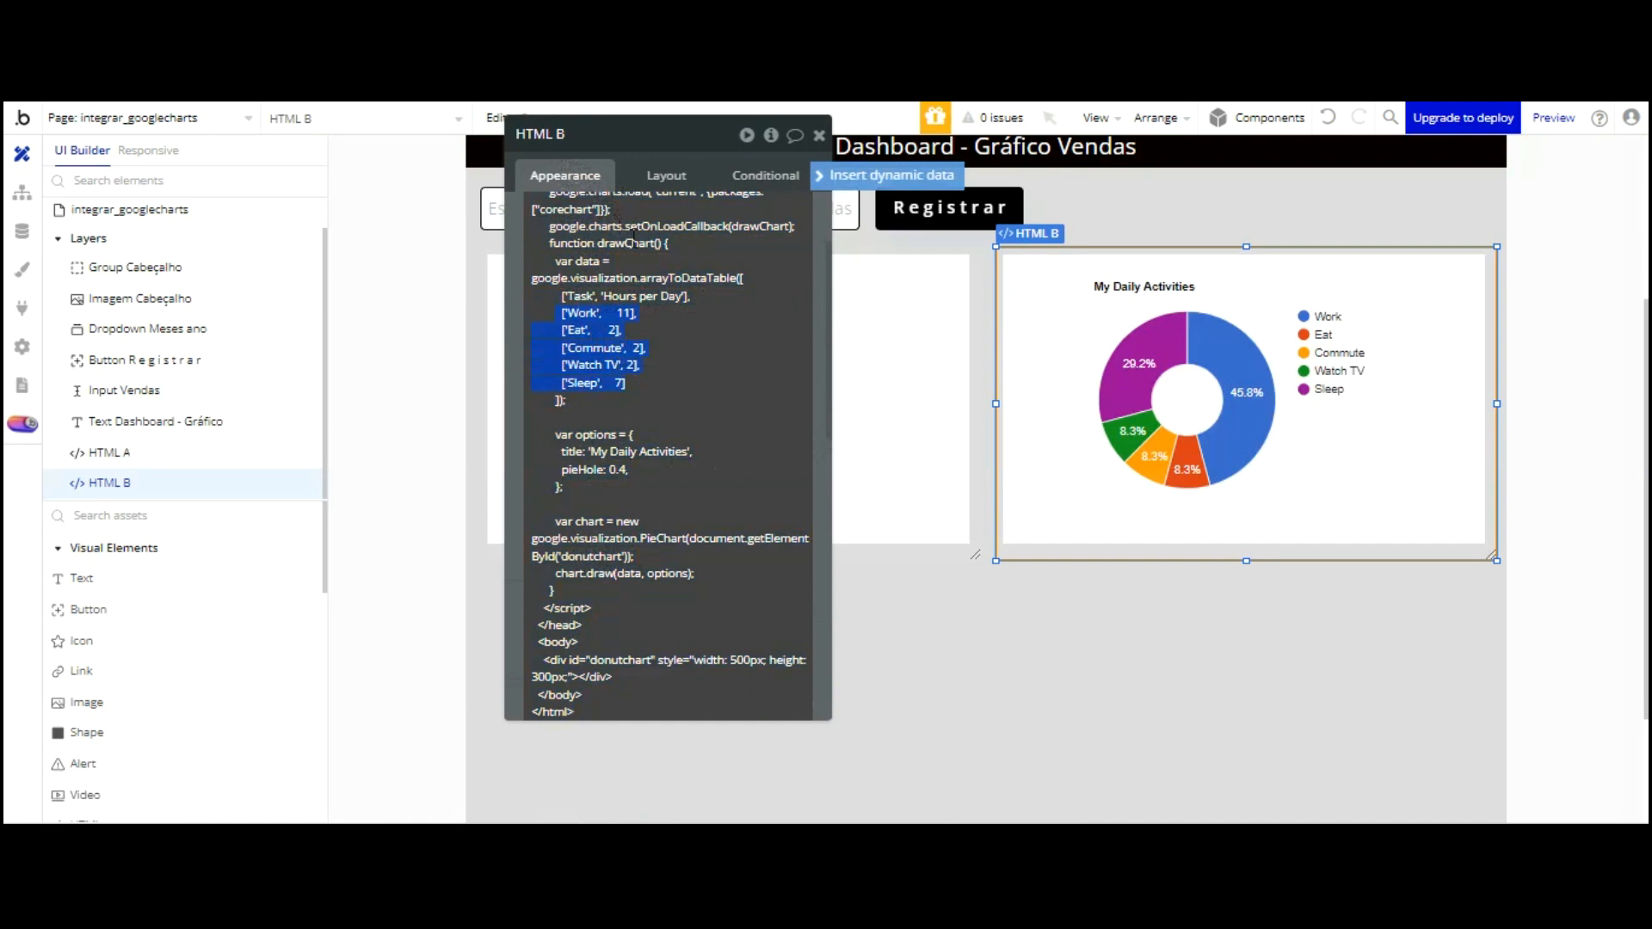
pyautogui.click(860, 174)
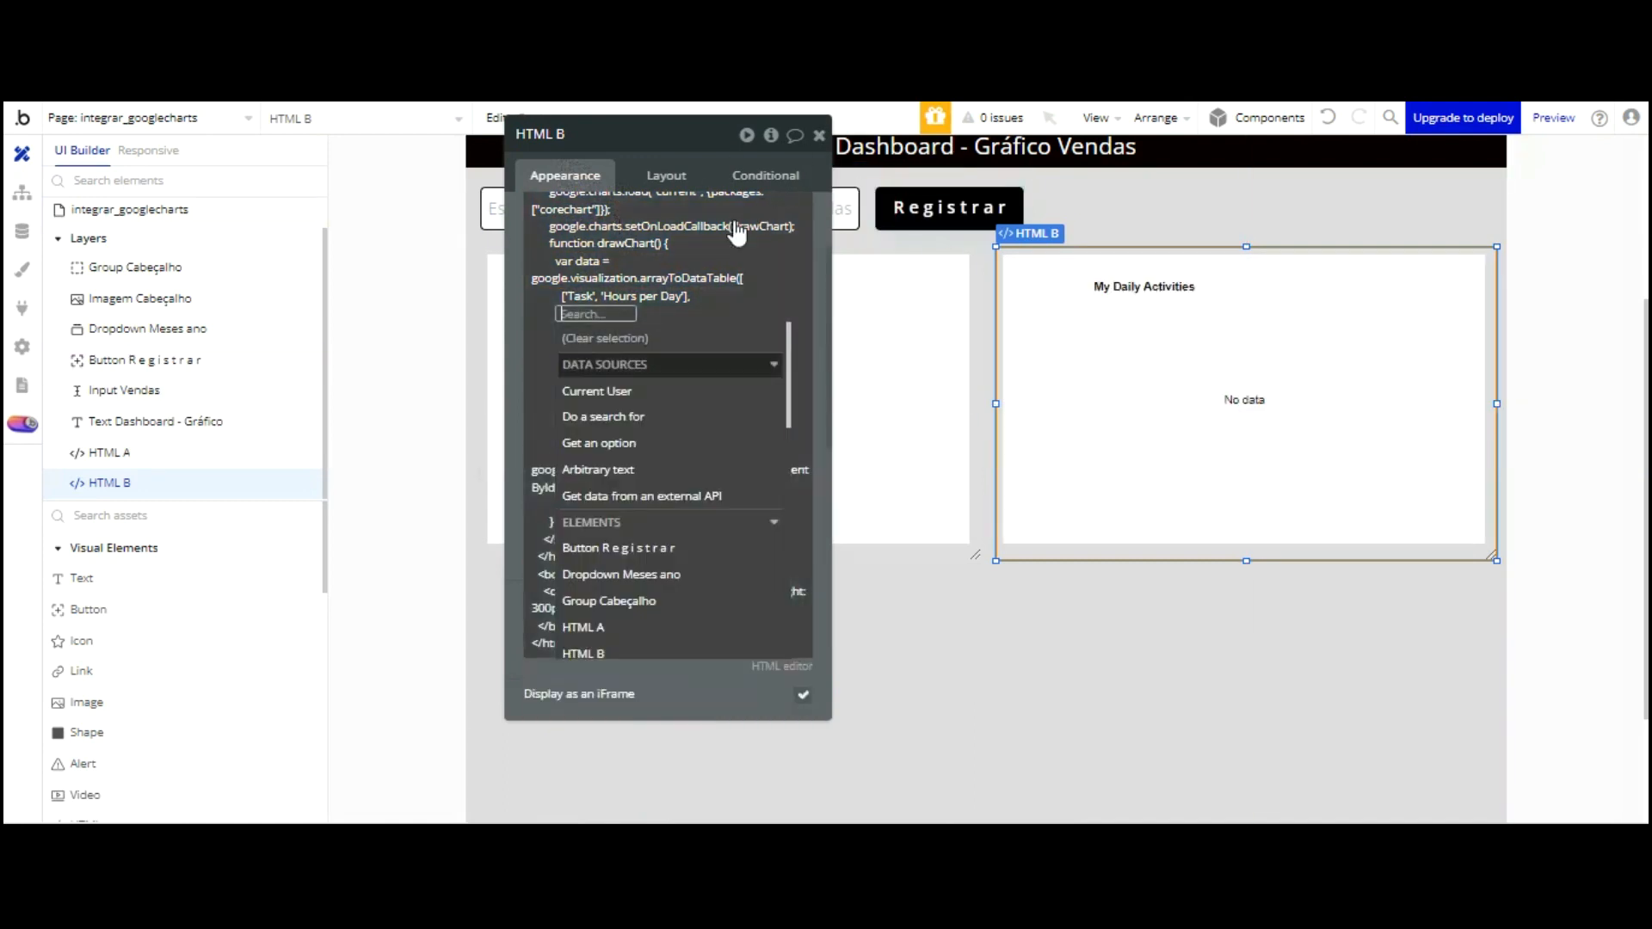
pyautogui.click(603, 416)
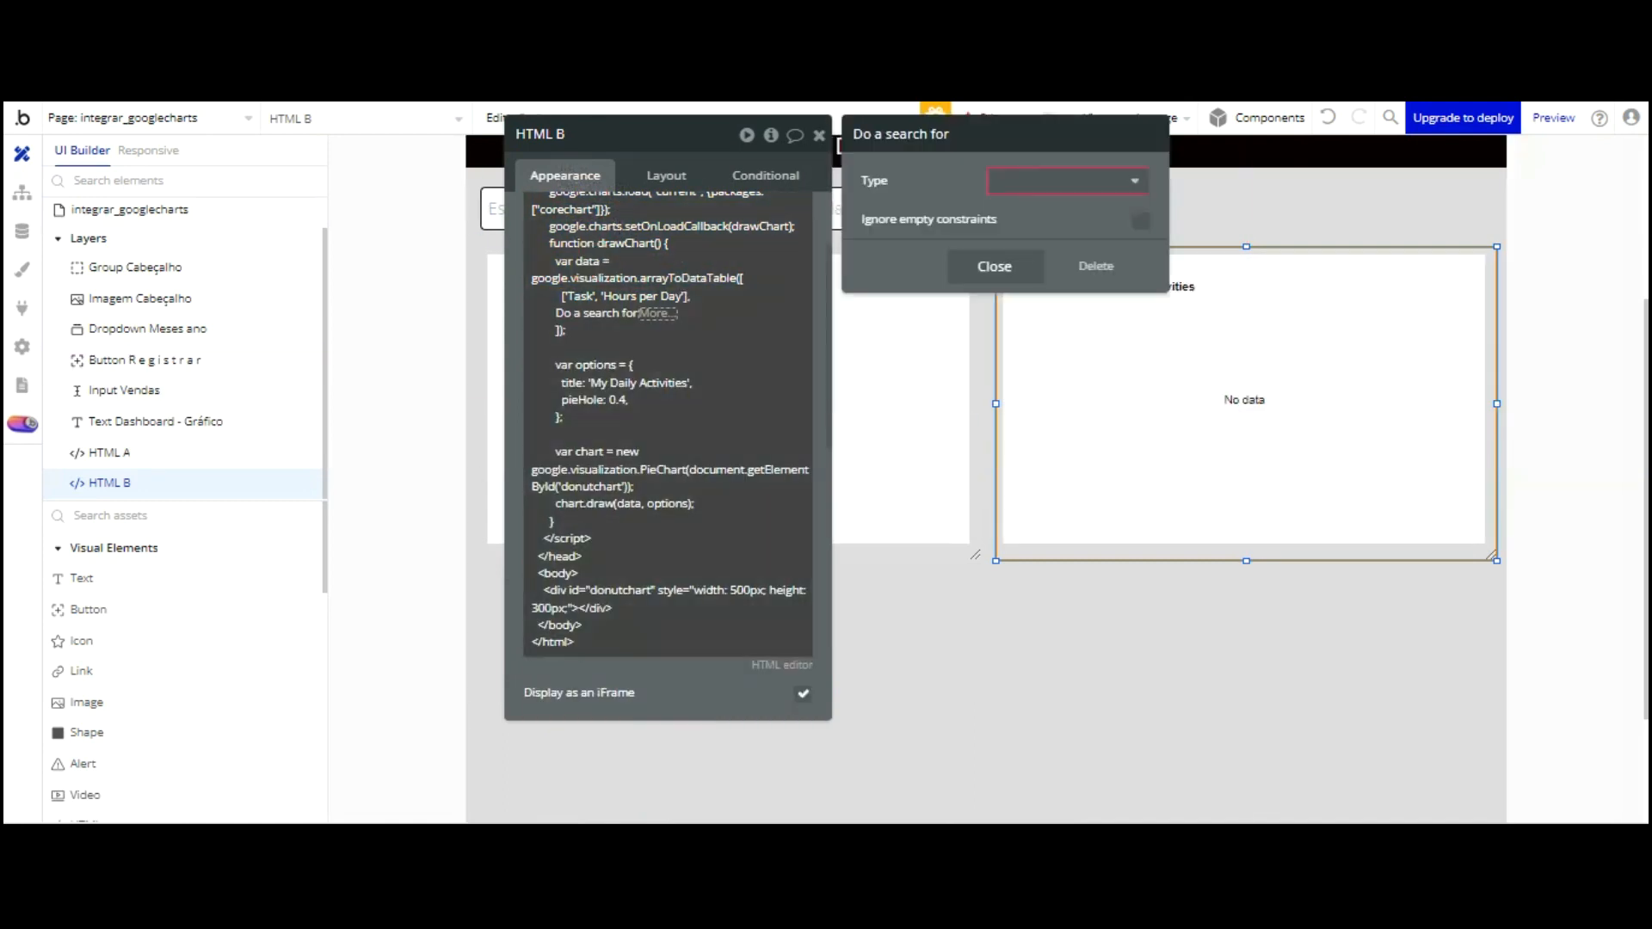
pyautogui.click(1048, 175)
pyautogui.click(1040, 285)
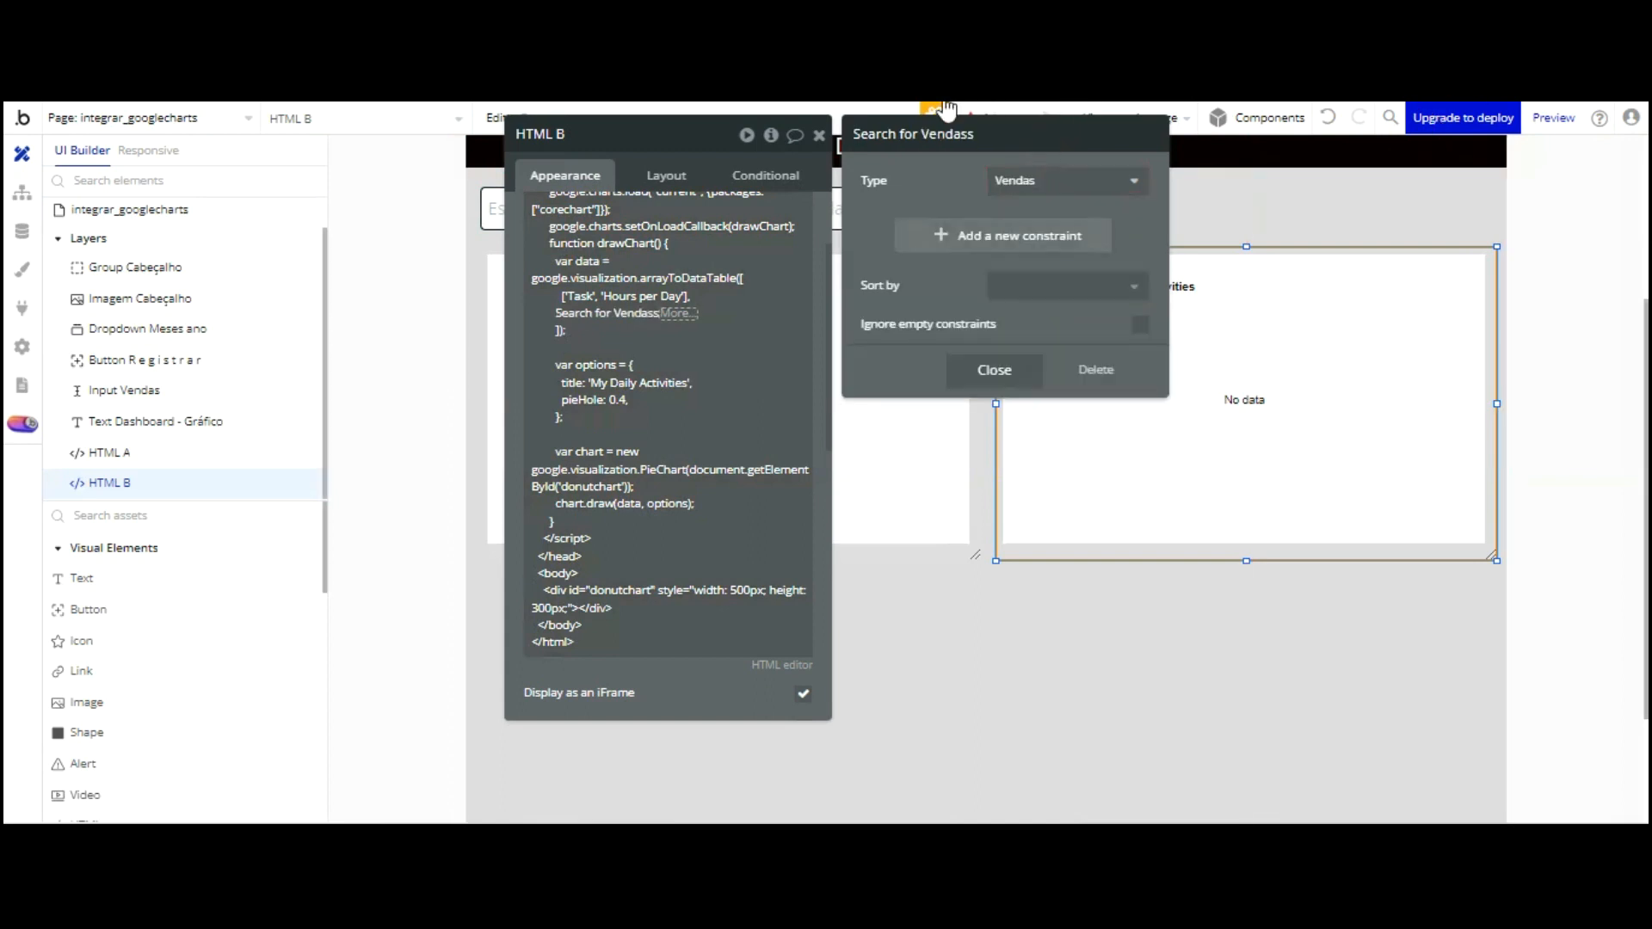
pyautogui.click(676, 313)
pyautogui.scroll(-5, 779, 447)
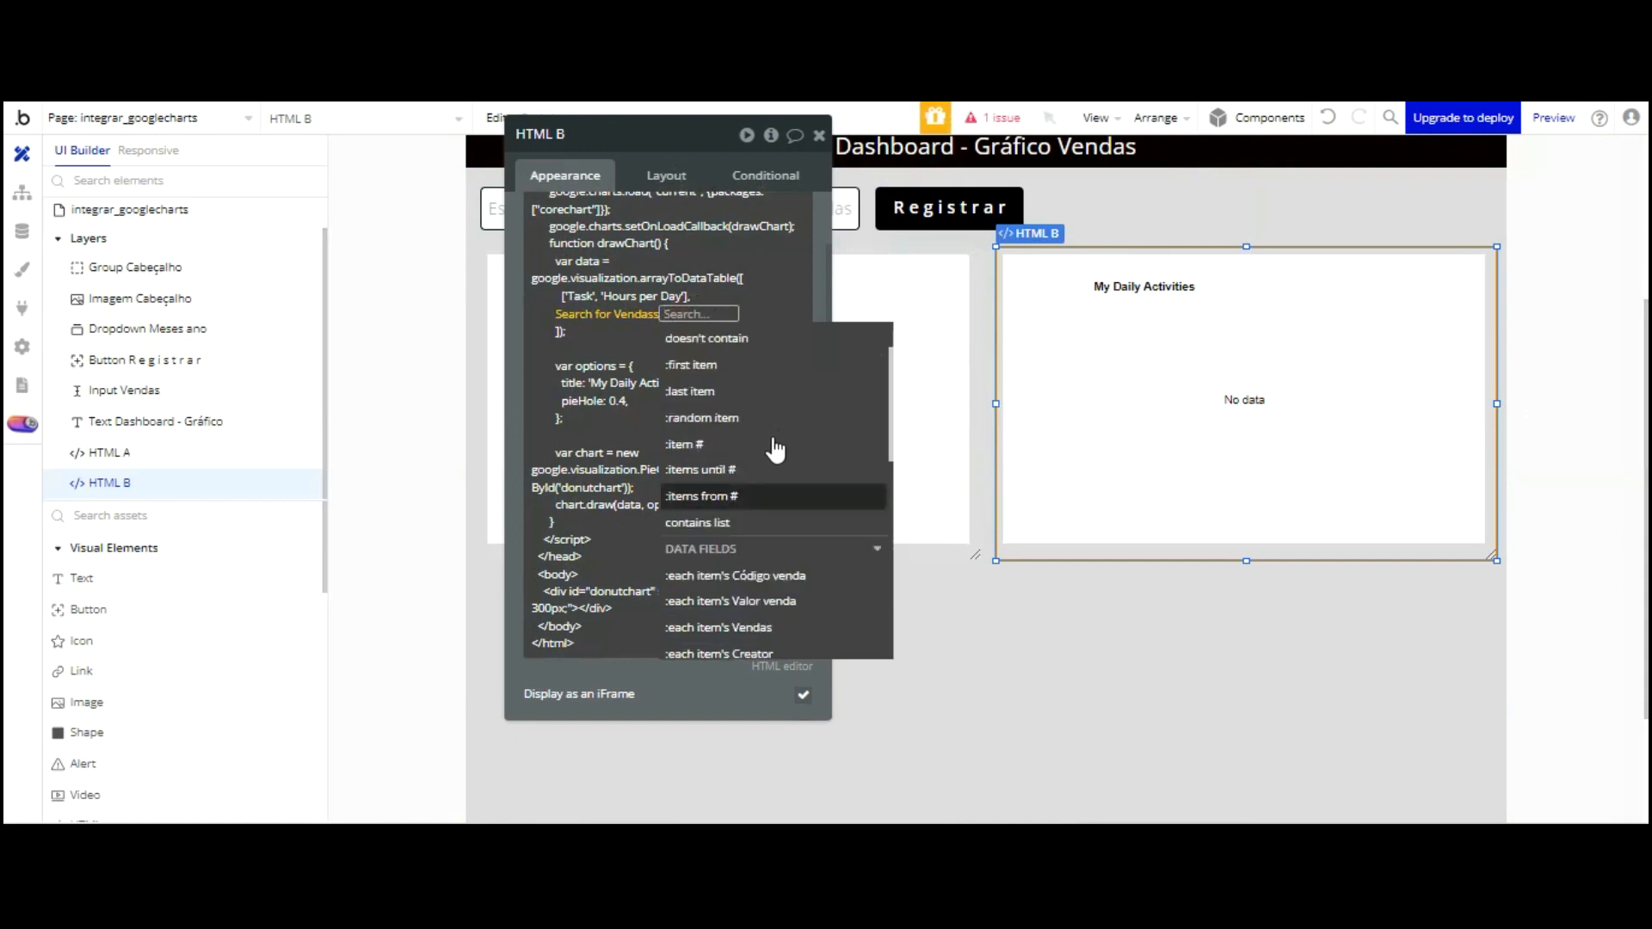
pyautogui.click(790, 534)
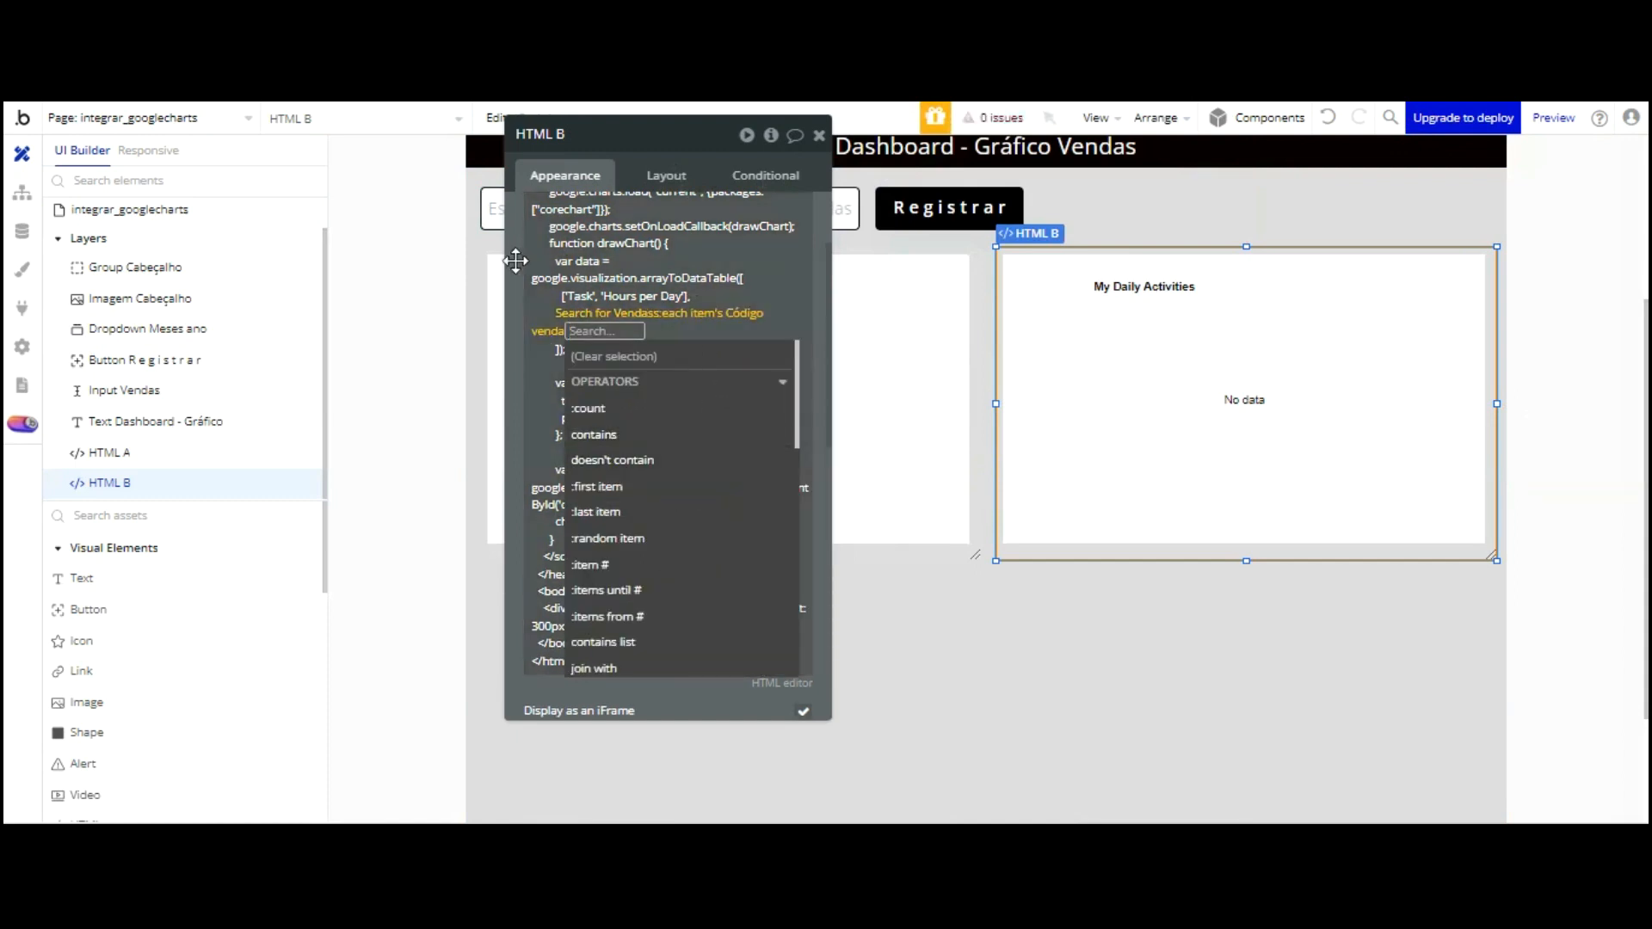
pyautogui.click(513, 400)
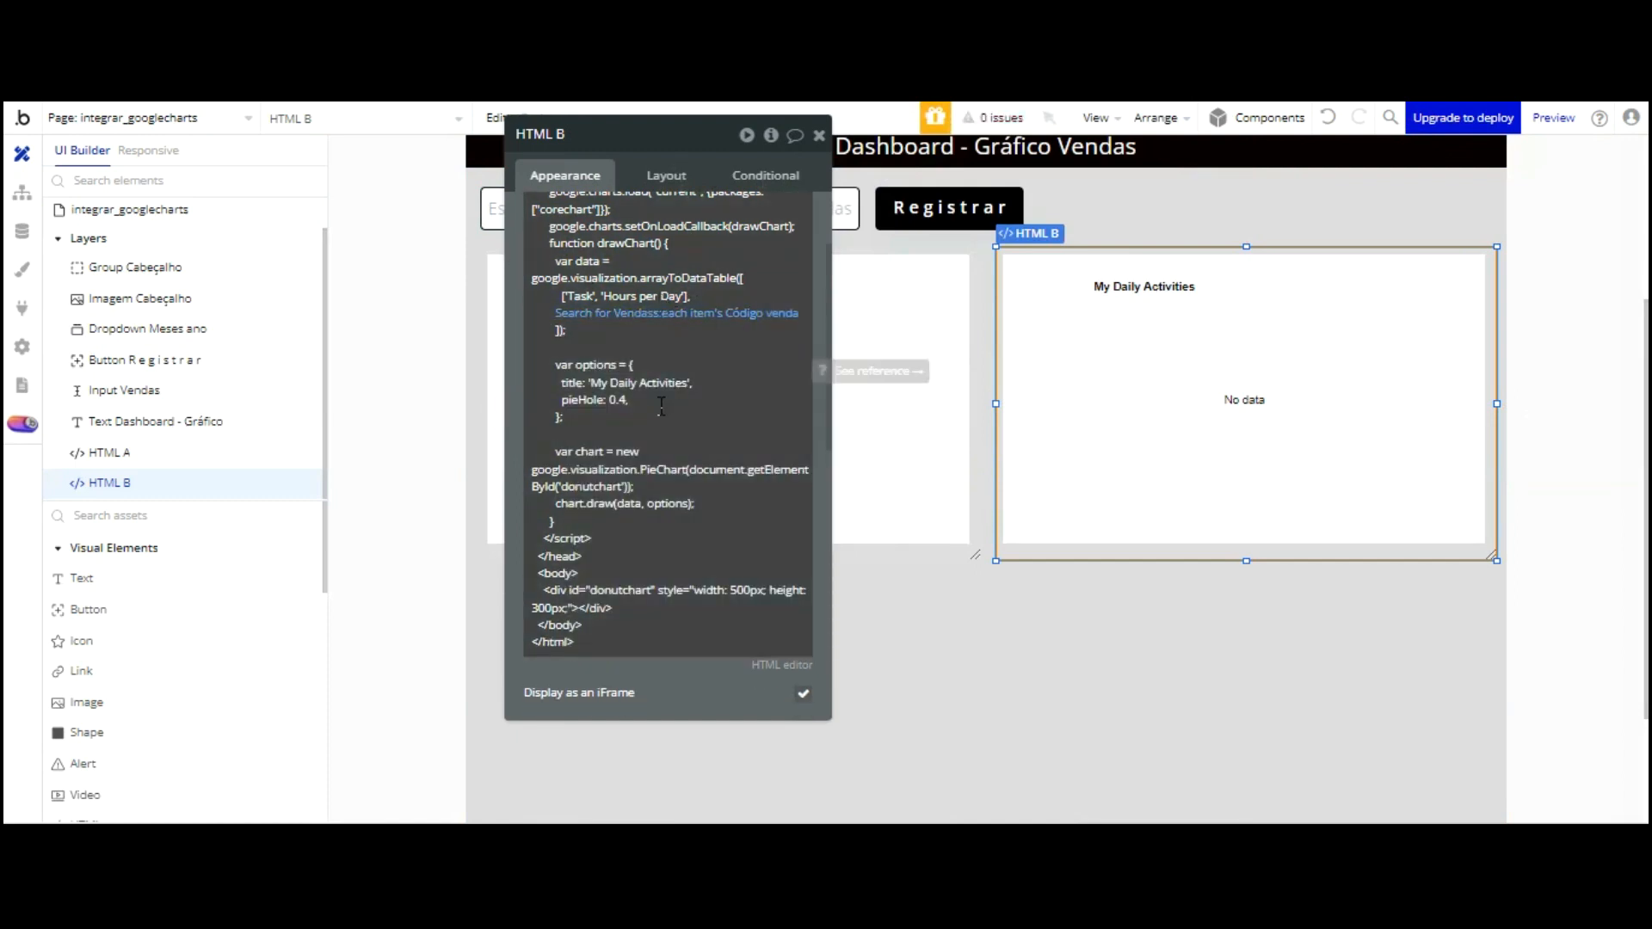
# Change the donut chart's title in the HTML B code to 'Gráficos de Vendas Mensais'
pyautogui.scroll(-2, 670, 390)
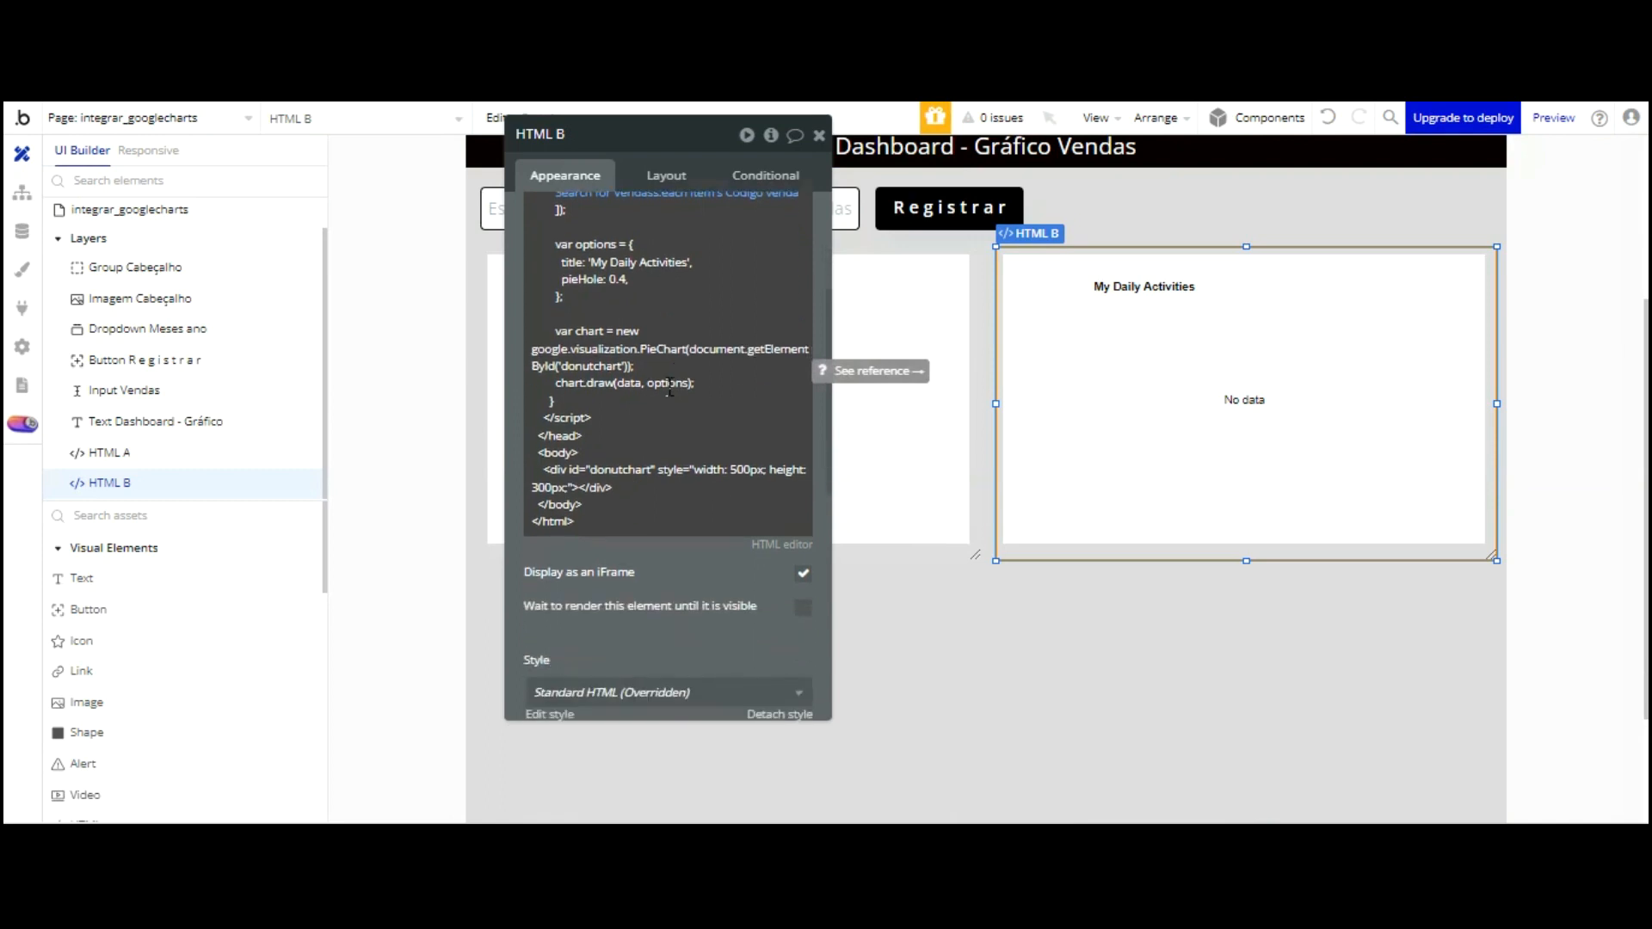
pyautogui.scroll(5, 679, 361)
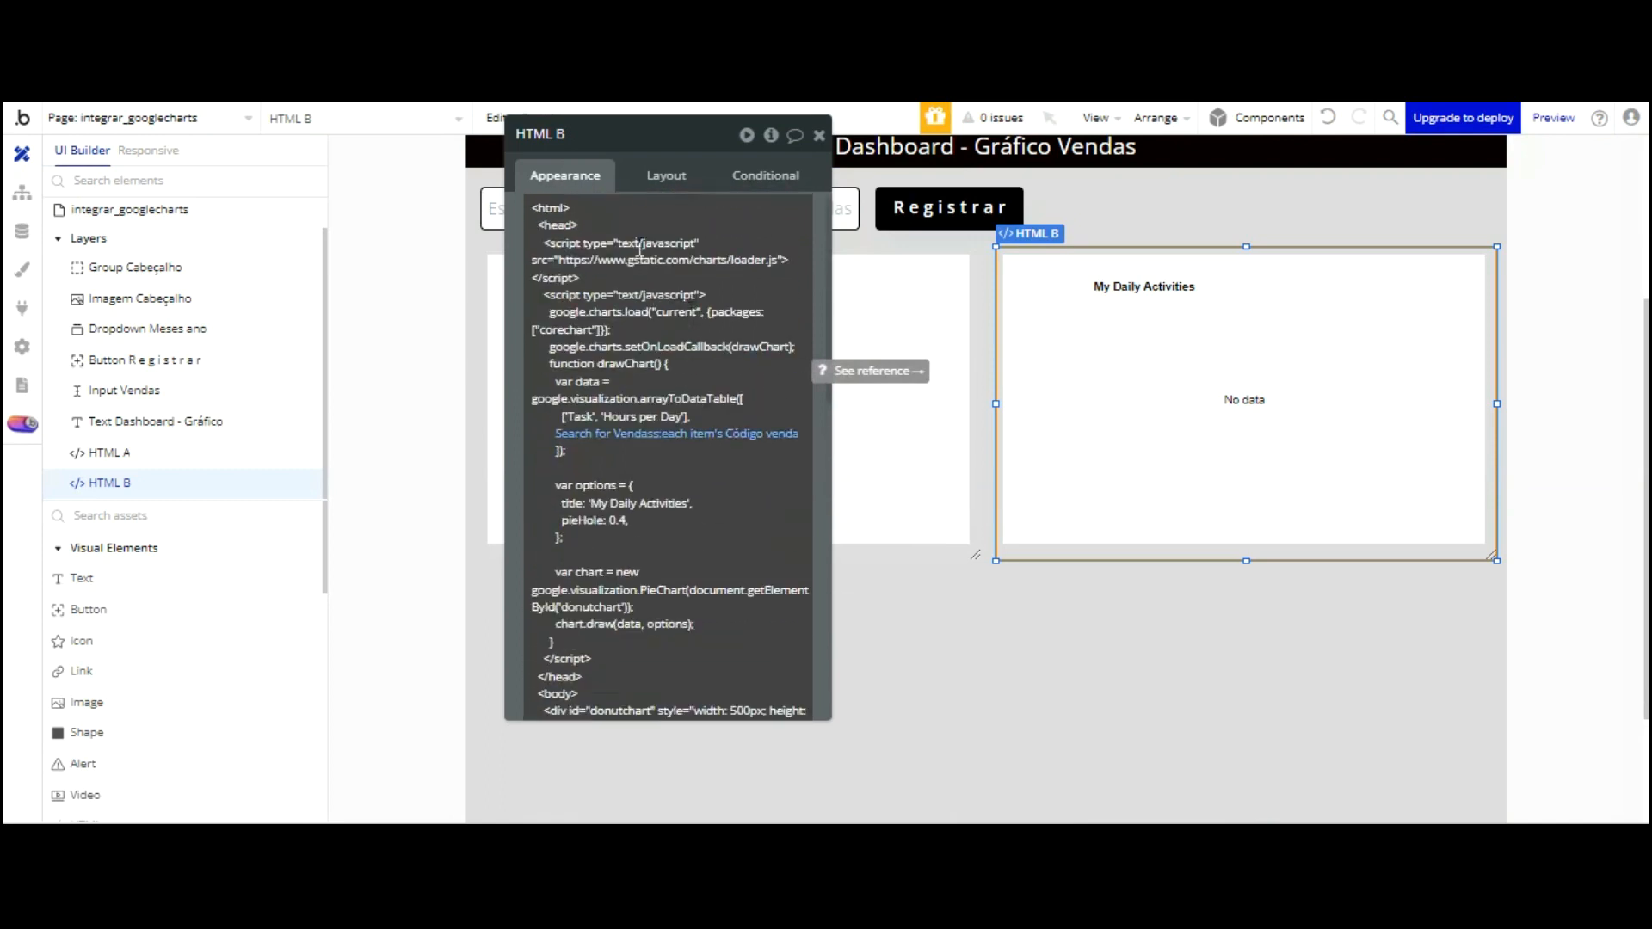
pyautogui.scroll(1, 650, 281)
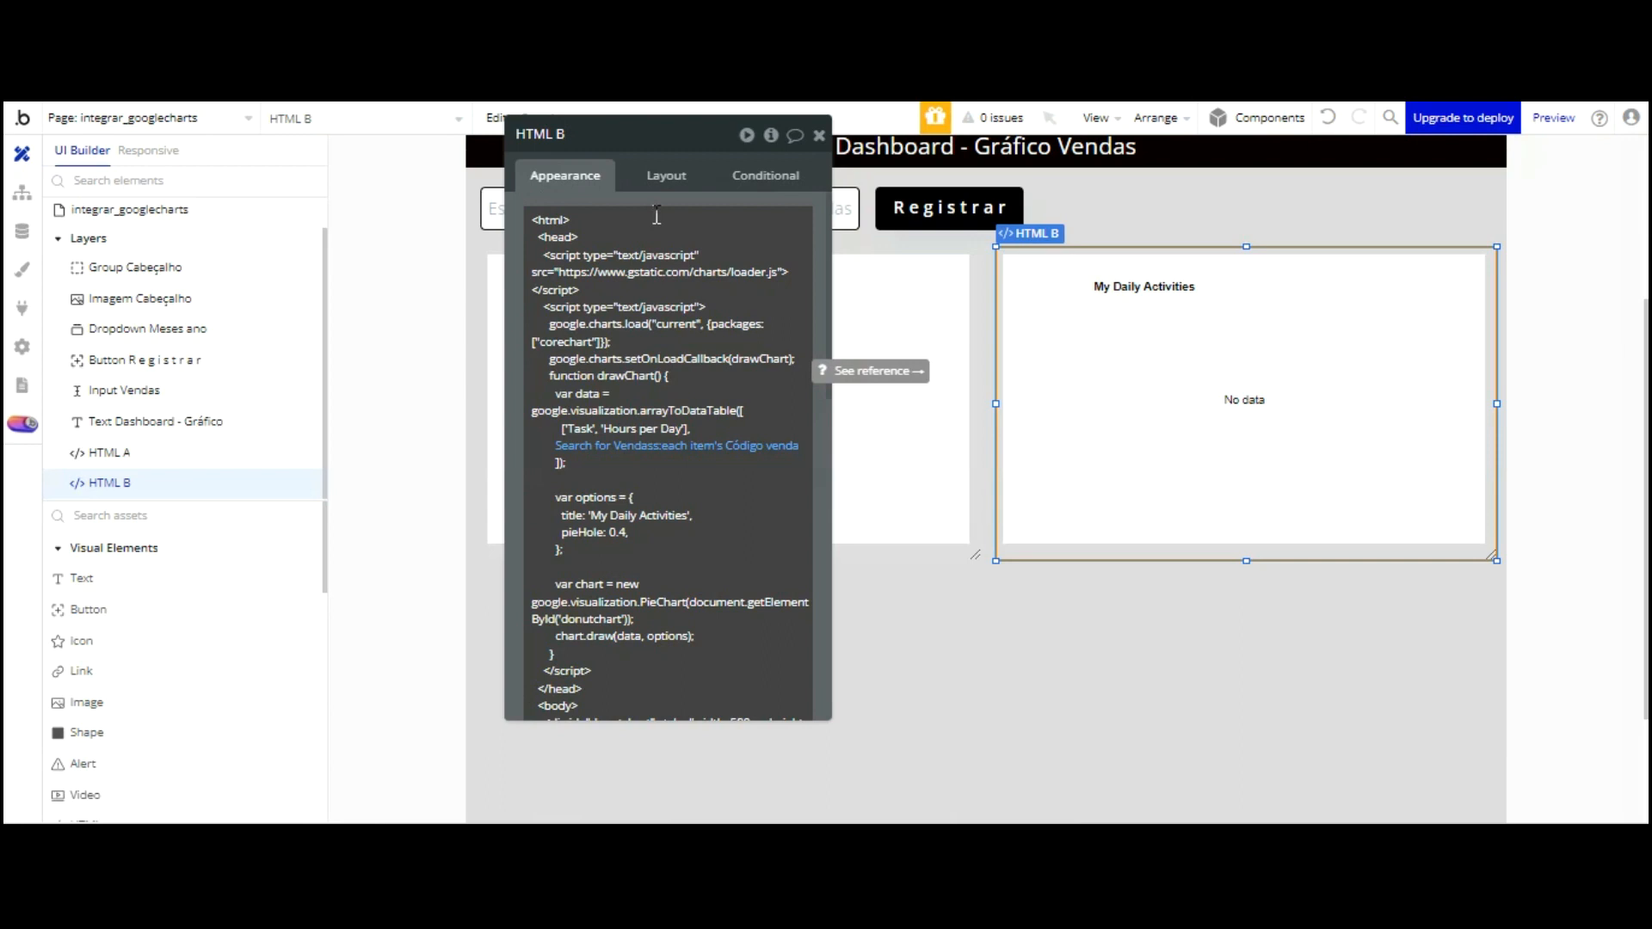
pyautogui.scroll(-3, 688, 258)
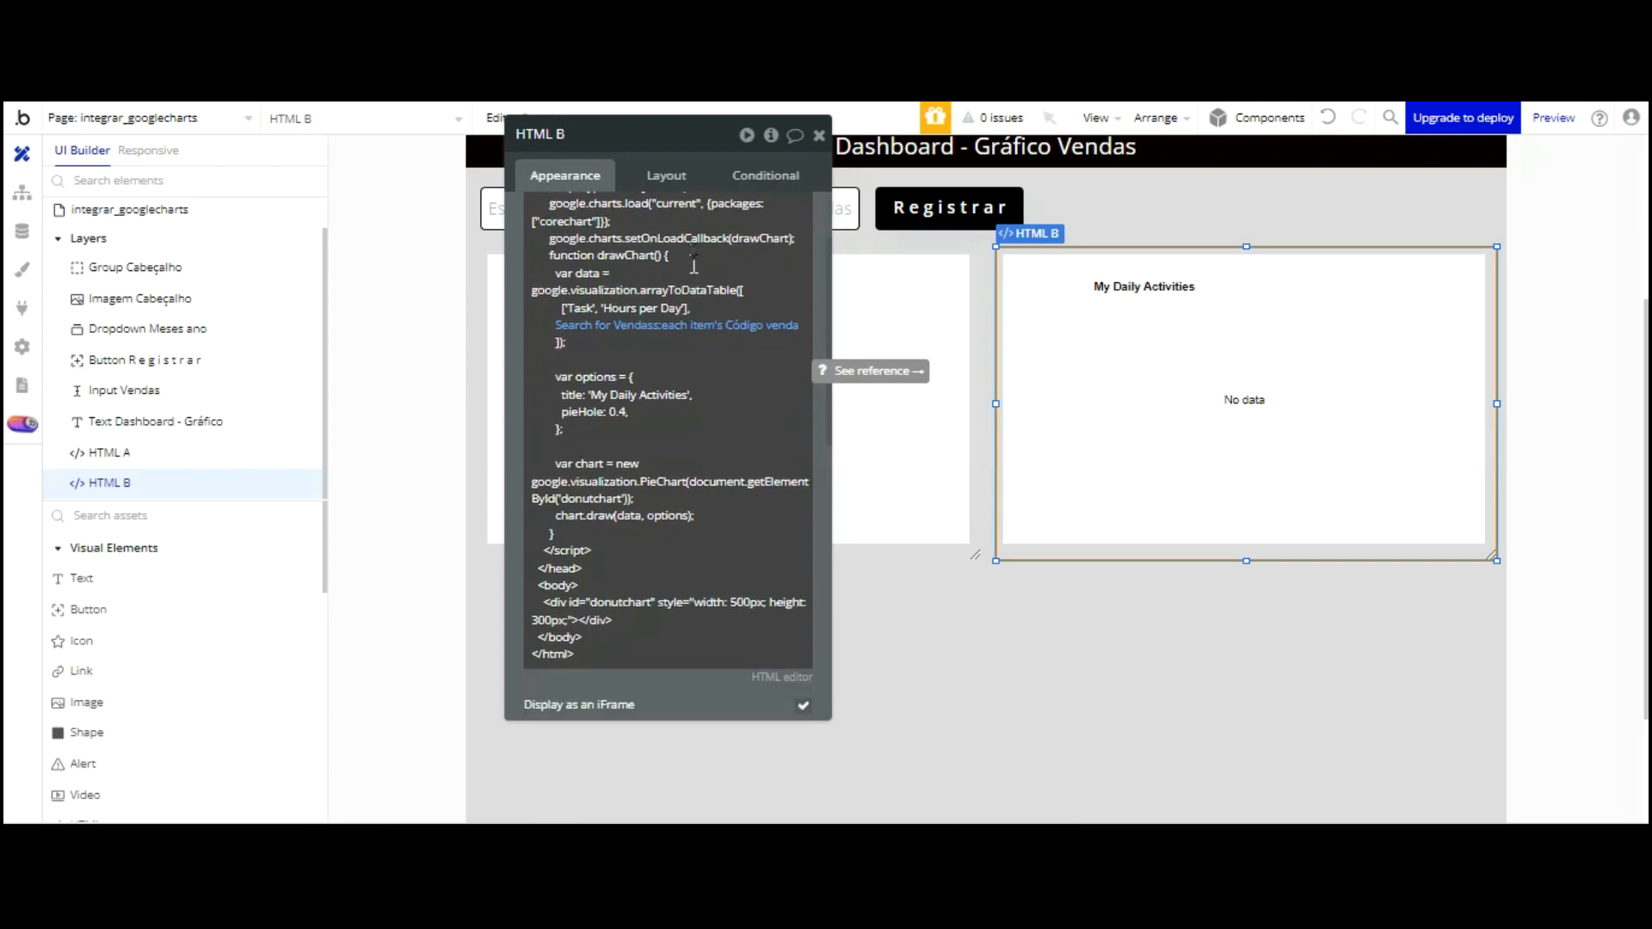
pyautogui.click(596, 253)
pyautogui.doubleClick(595, 412)
pyautogui.moveTo(680, 136); pyautogui.dragTo(1183, 205)
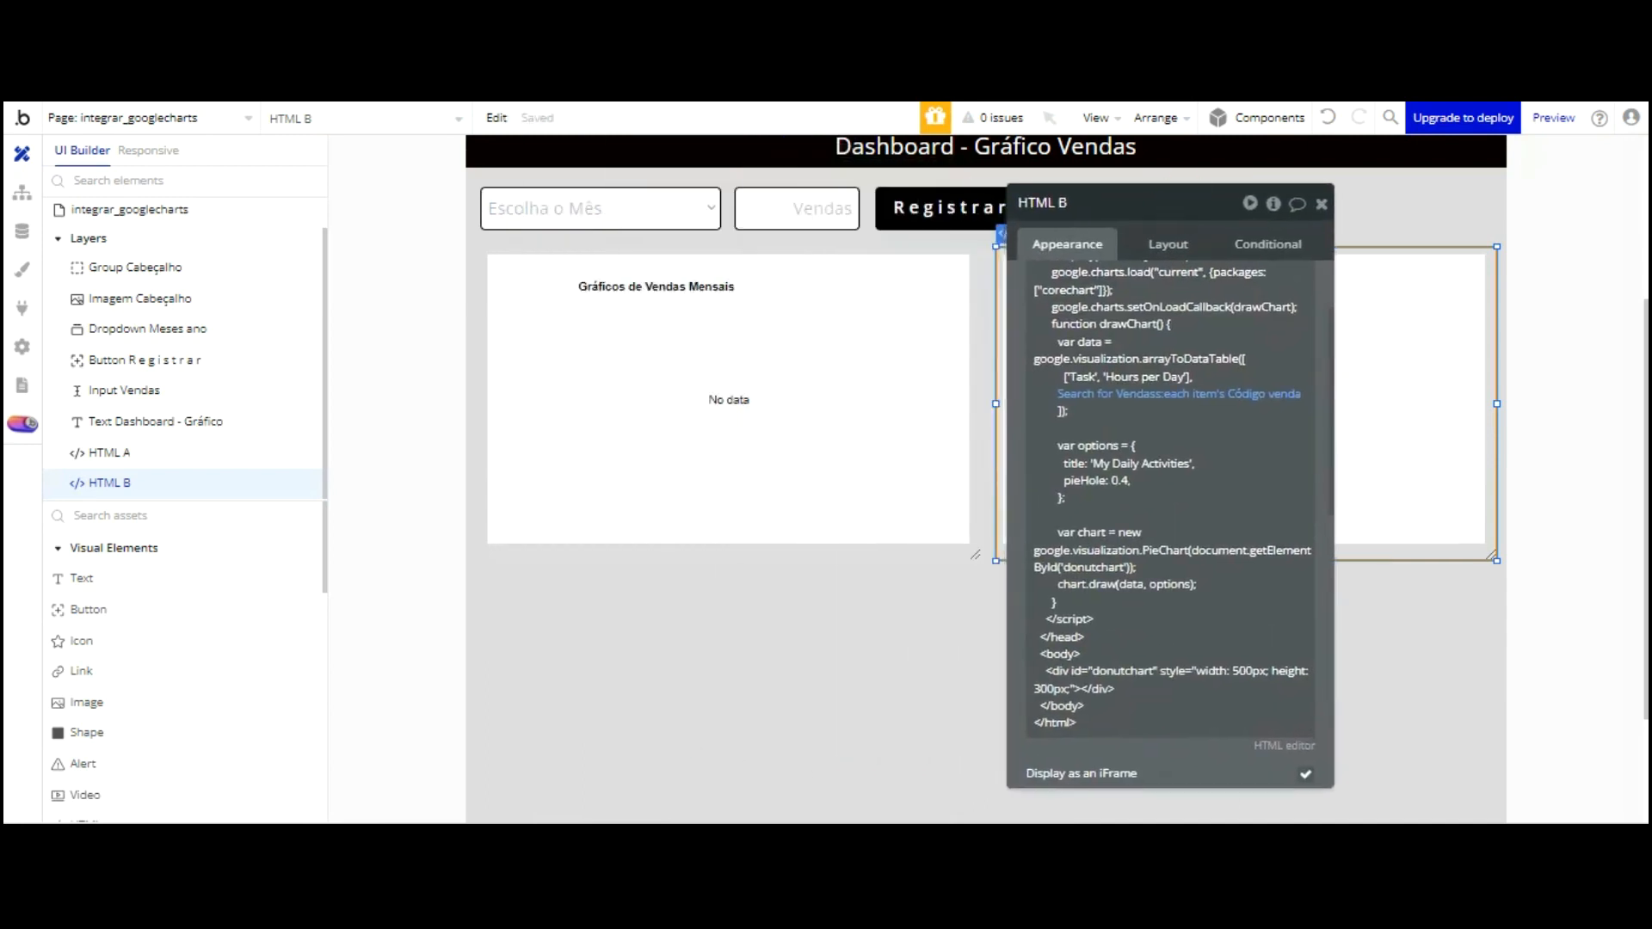
pyautogui.click(1099, 467)
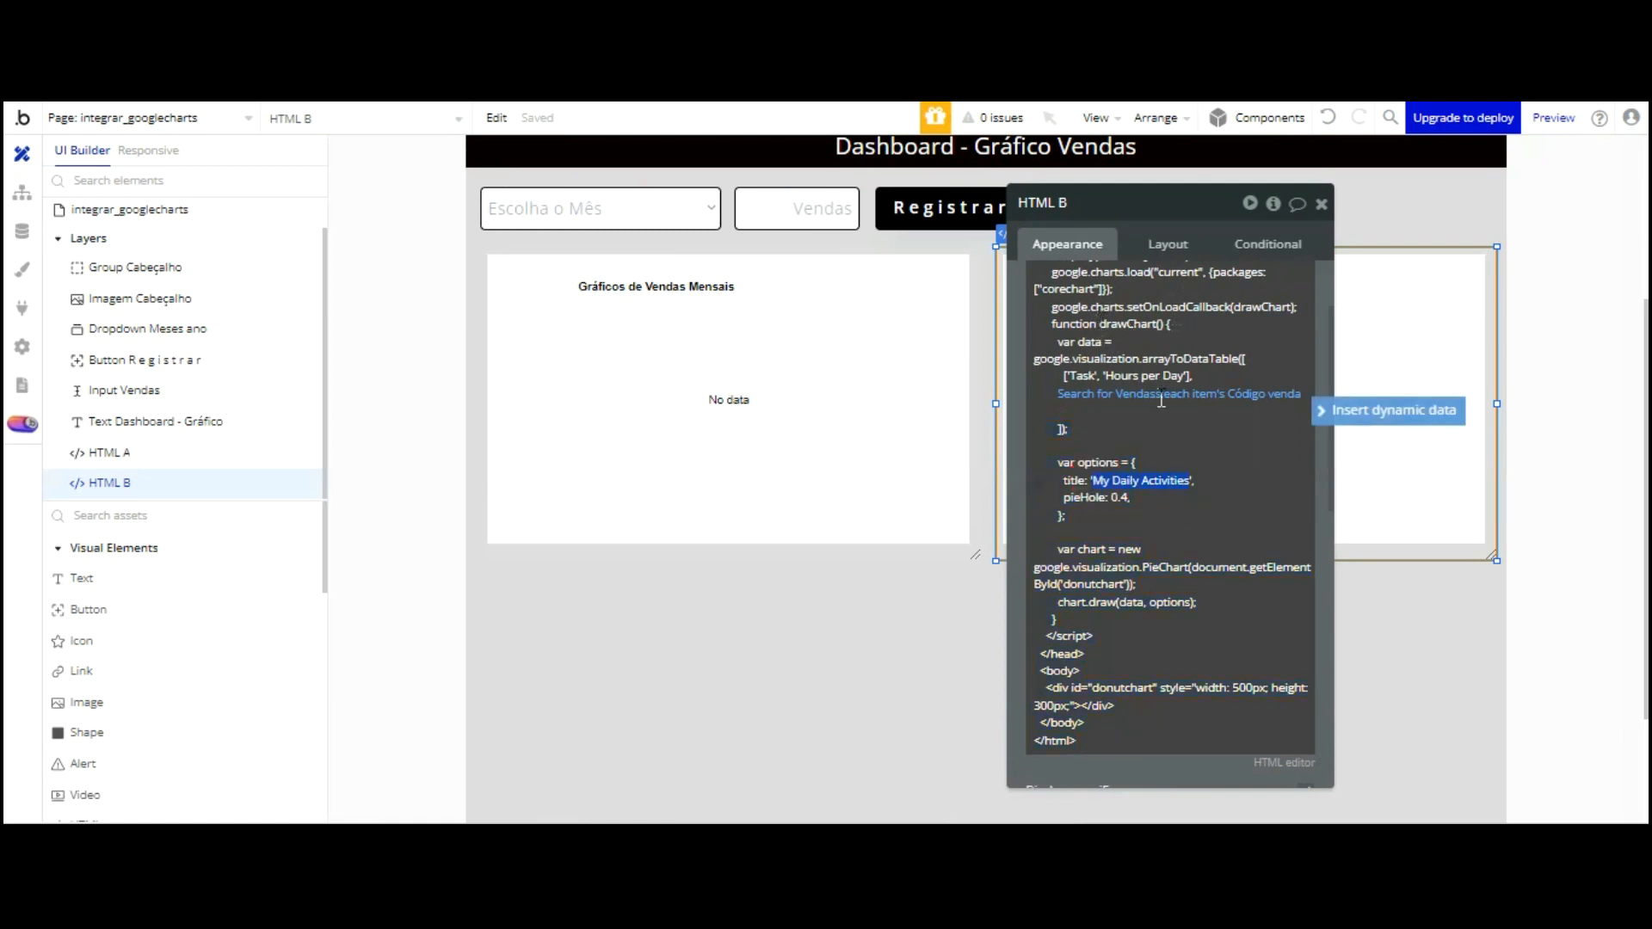
pyautogui.write('Gráficos de Vendas Mensais')
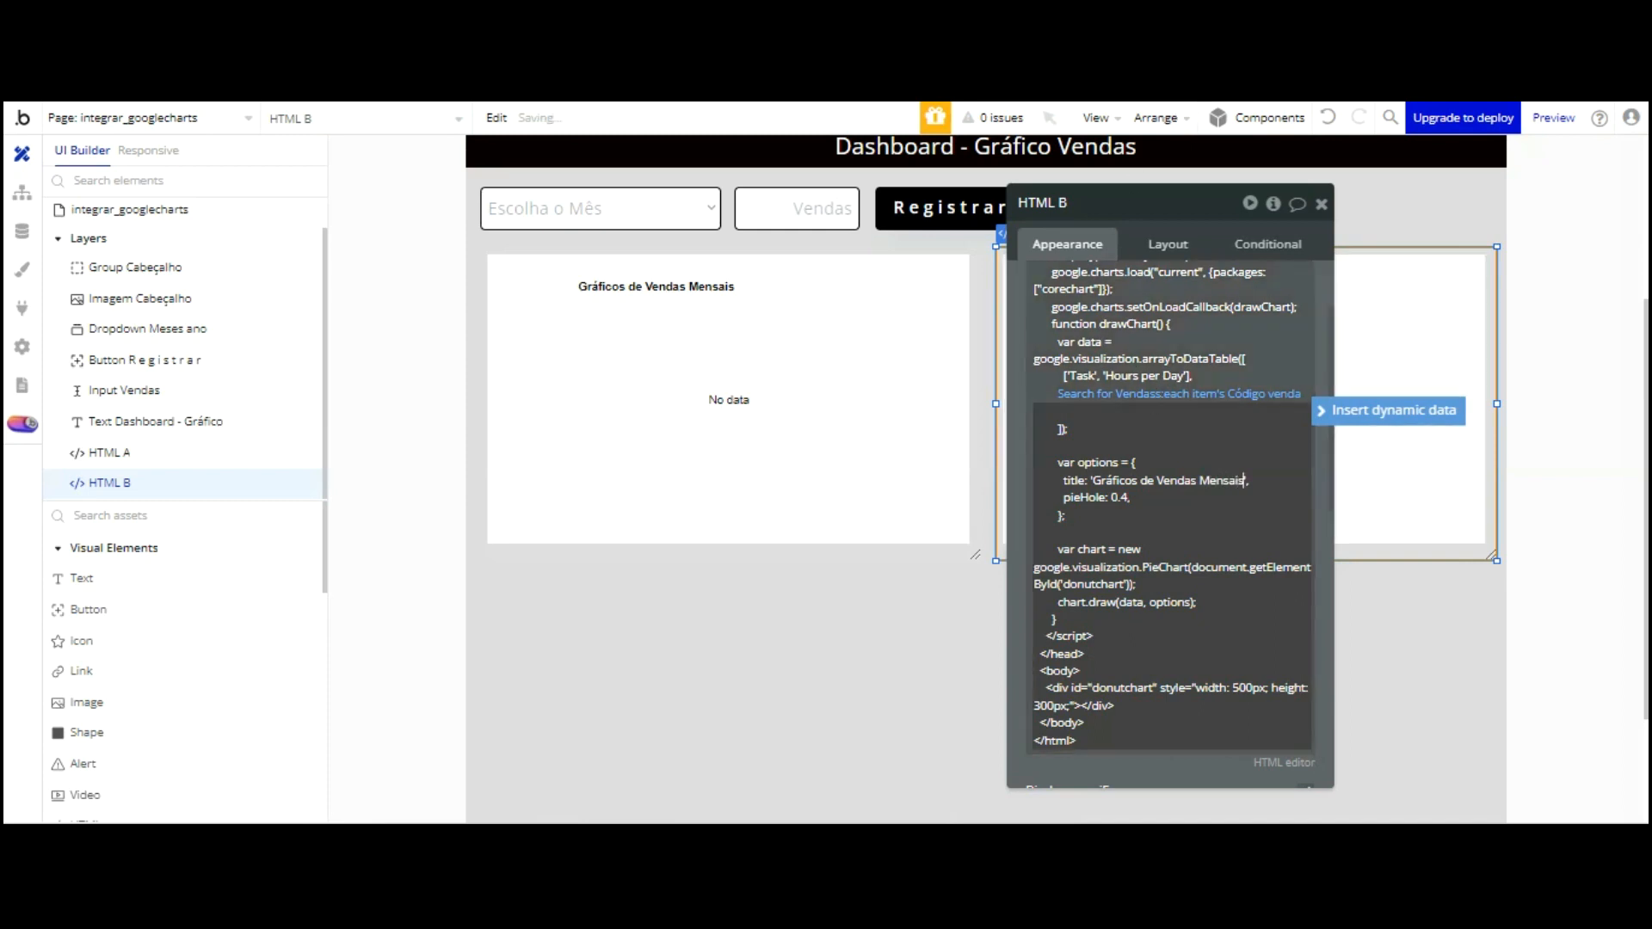
# Switch to the dashboard preview, reload it and page through the donut chart's legend
pyautogui.hotkey('ctrl', 'Tab')
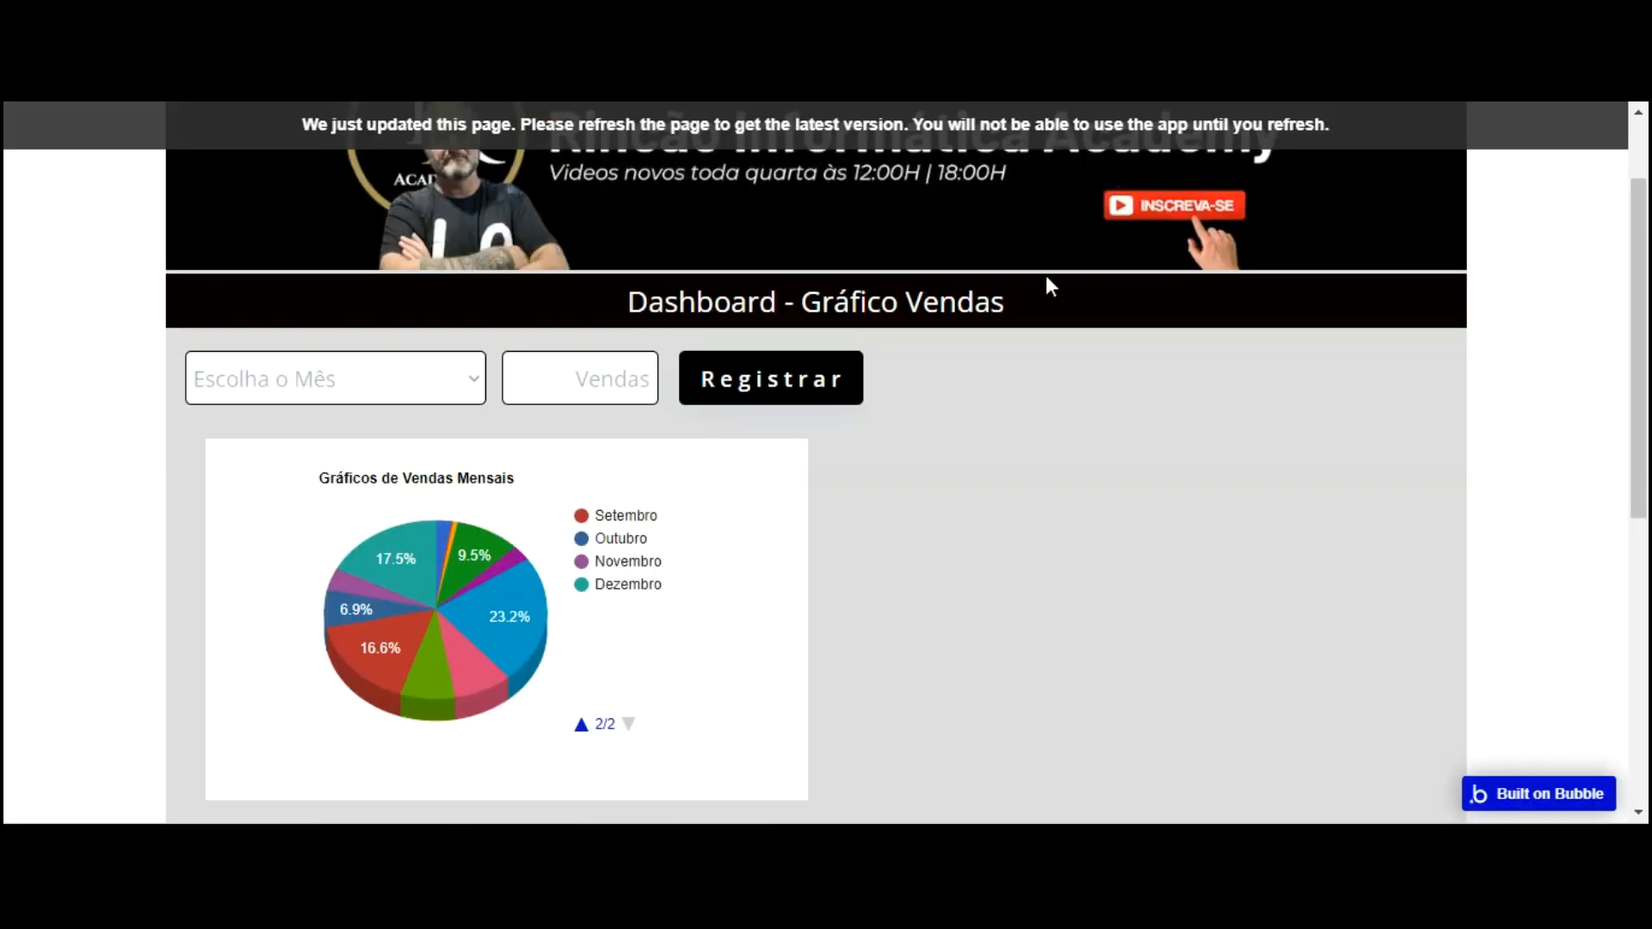
pyautogui.press('F5')
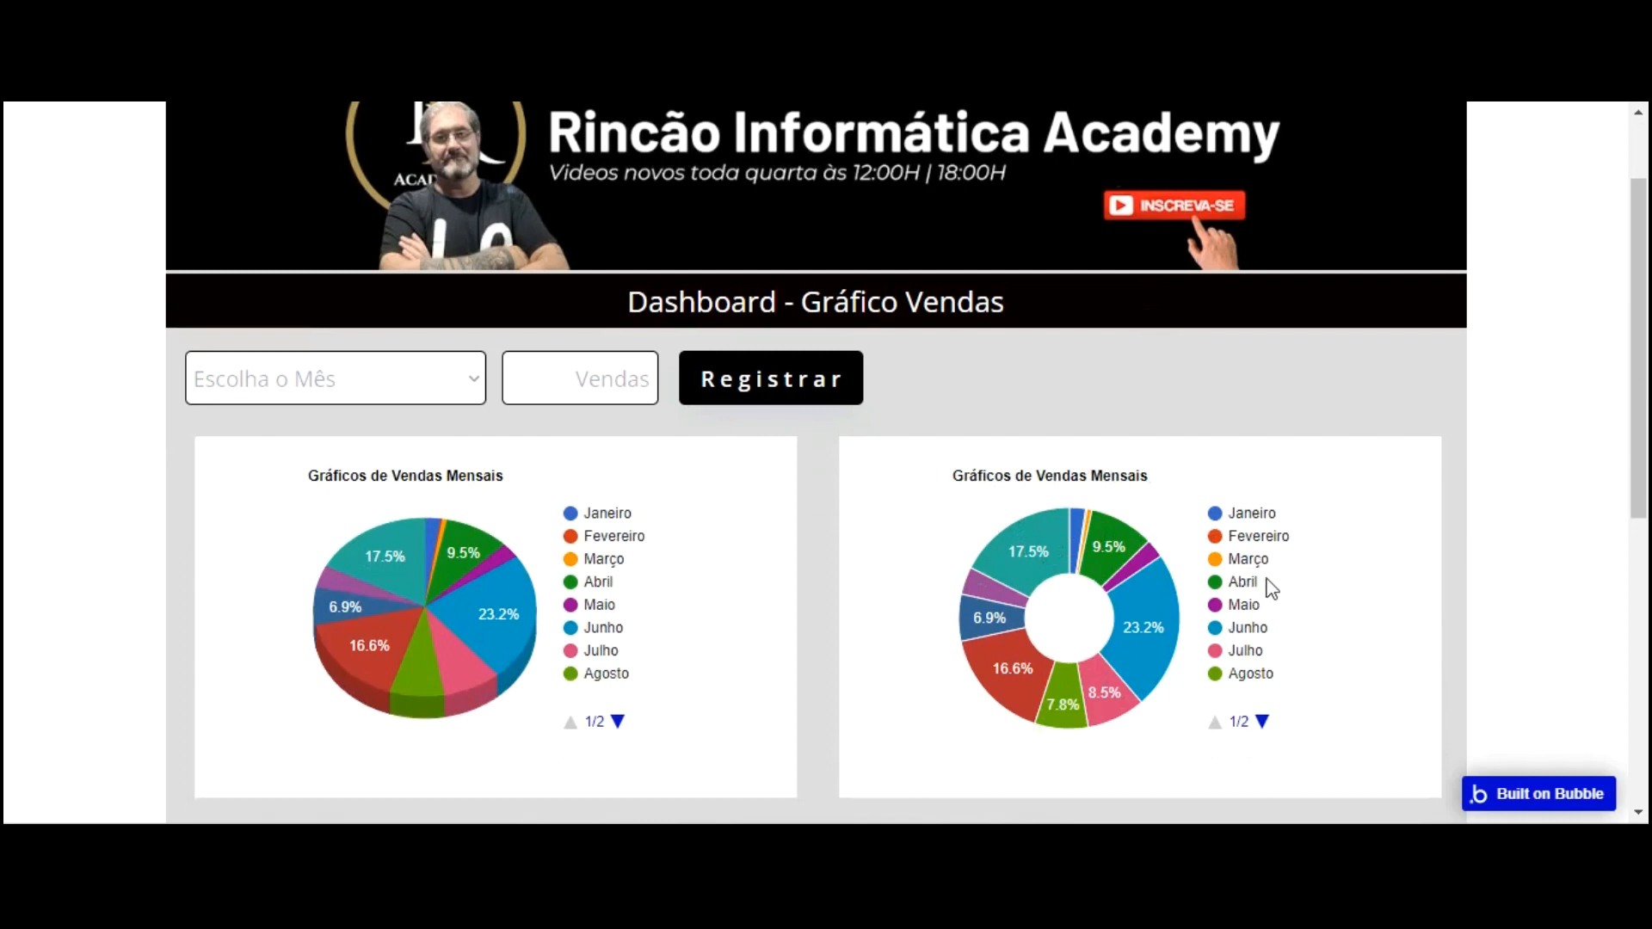
pyautogui.click(1261, 721)
pyautogui.click(1229, 676)
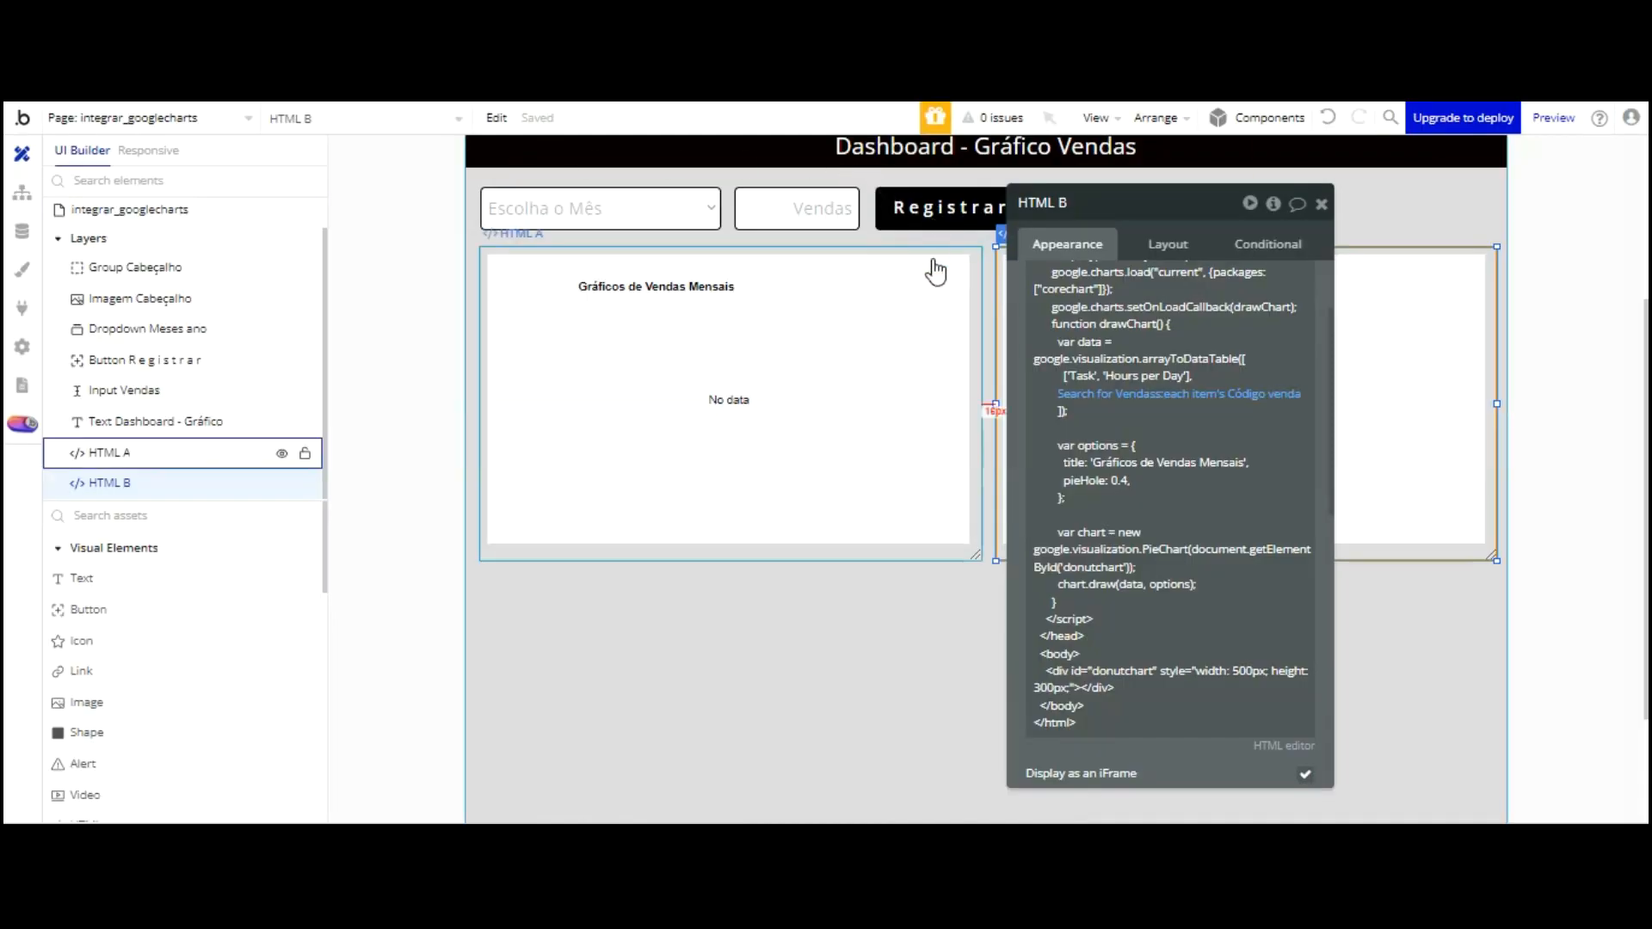
# Return to the Bubble editor and give HTML A a solid border on all sides in black #000000
pyautogui.click(977, 315)
pyautogui.scroll(-6, 1199, 344)
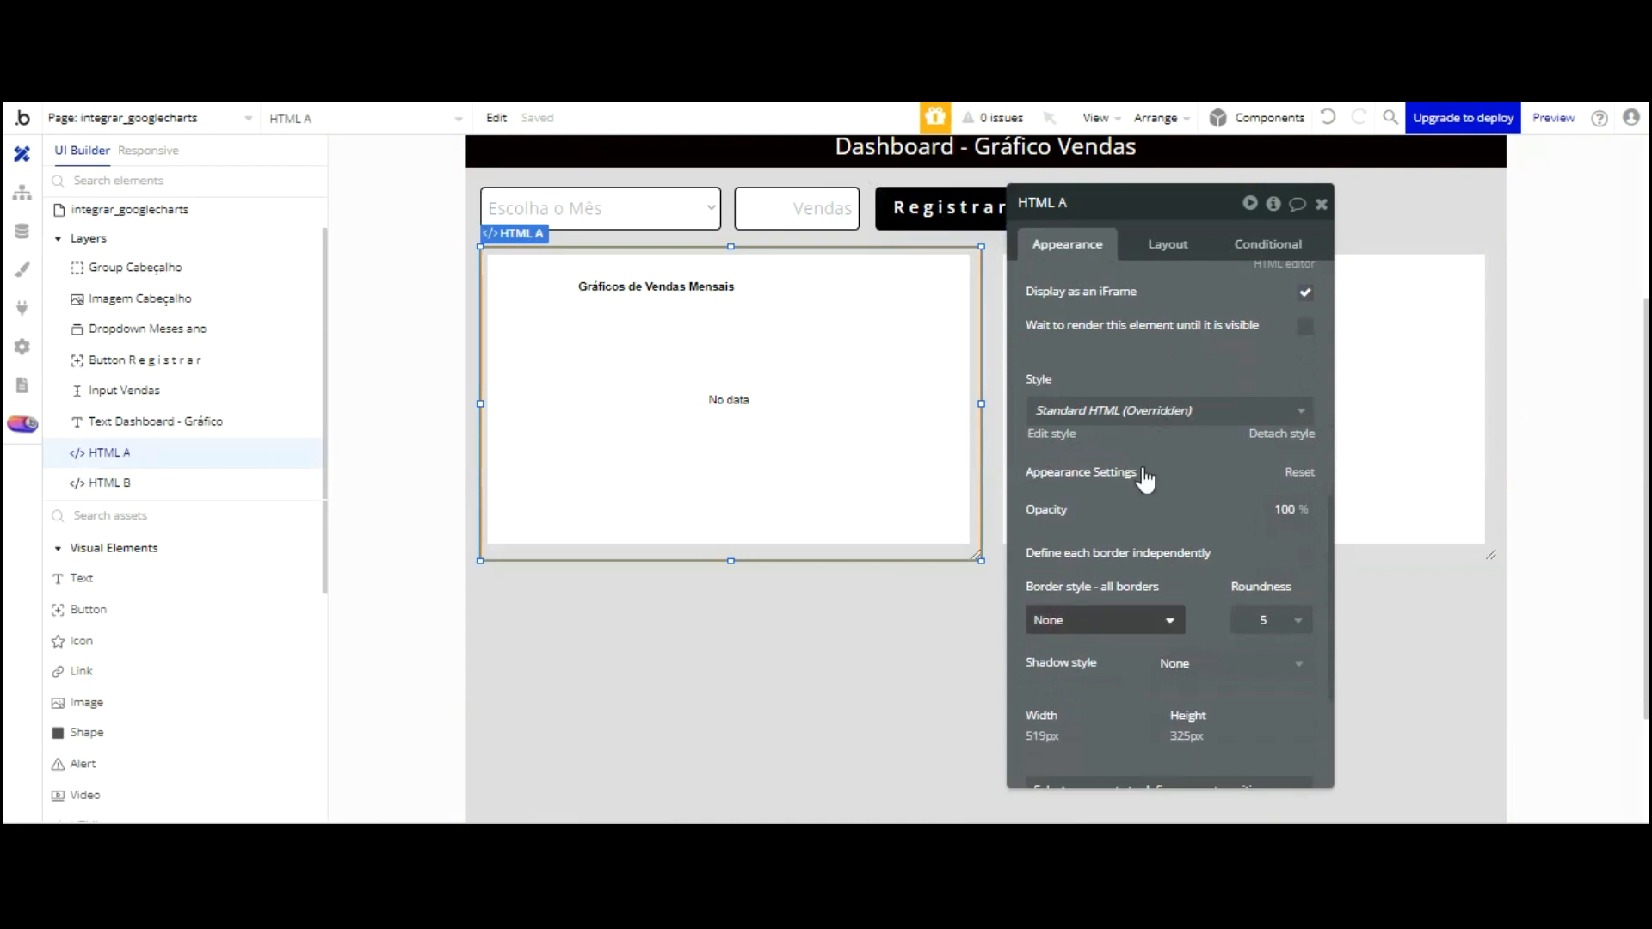
pyautogui.click(1137, 620)
pyautogui.press('Down')
pyautogui.press('Return')
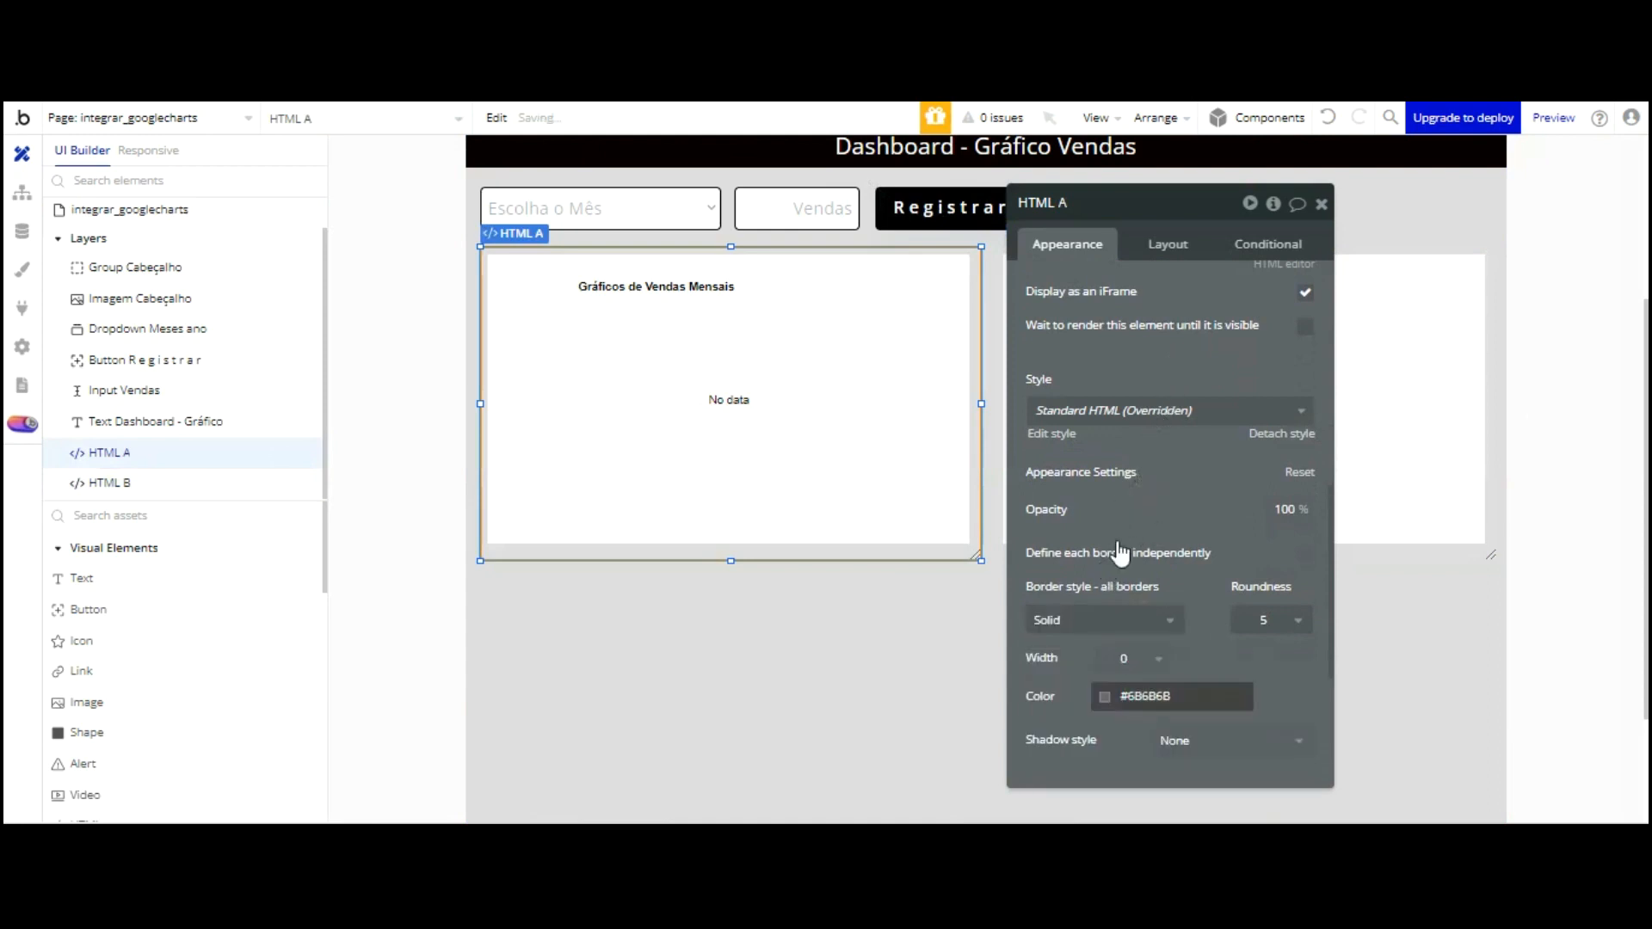
pyautogui.click(1110, 696)
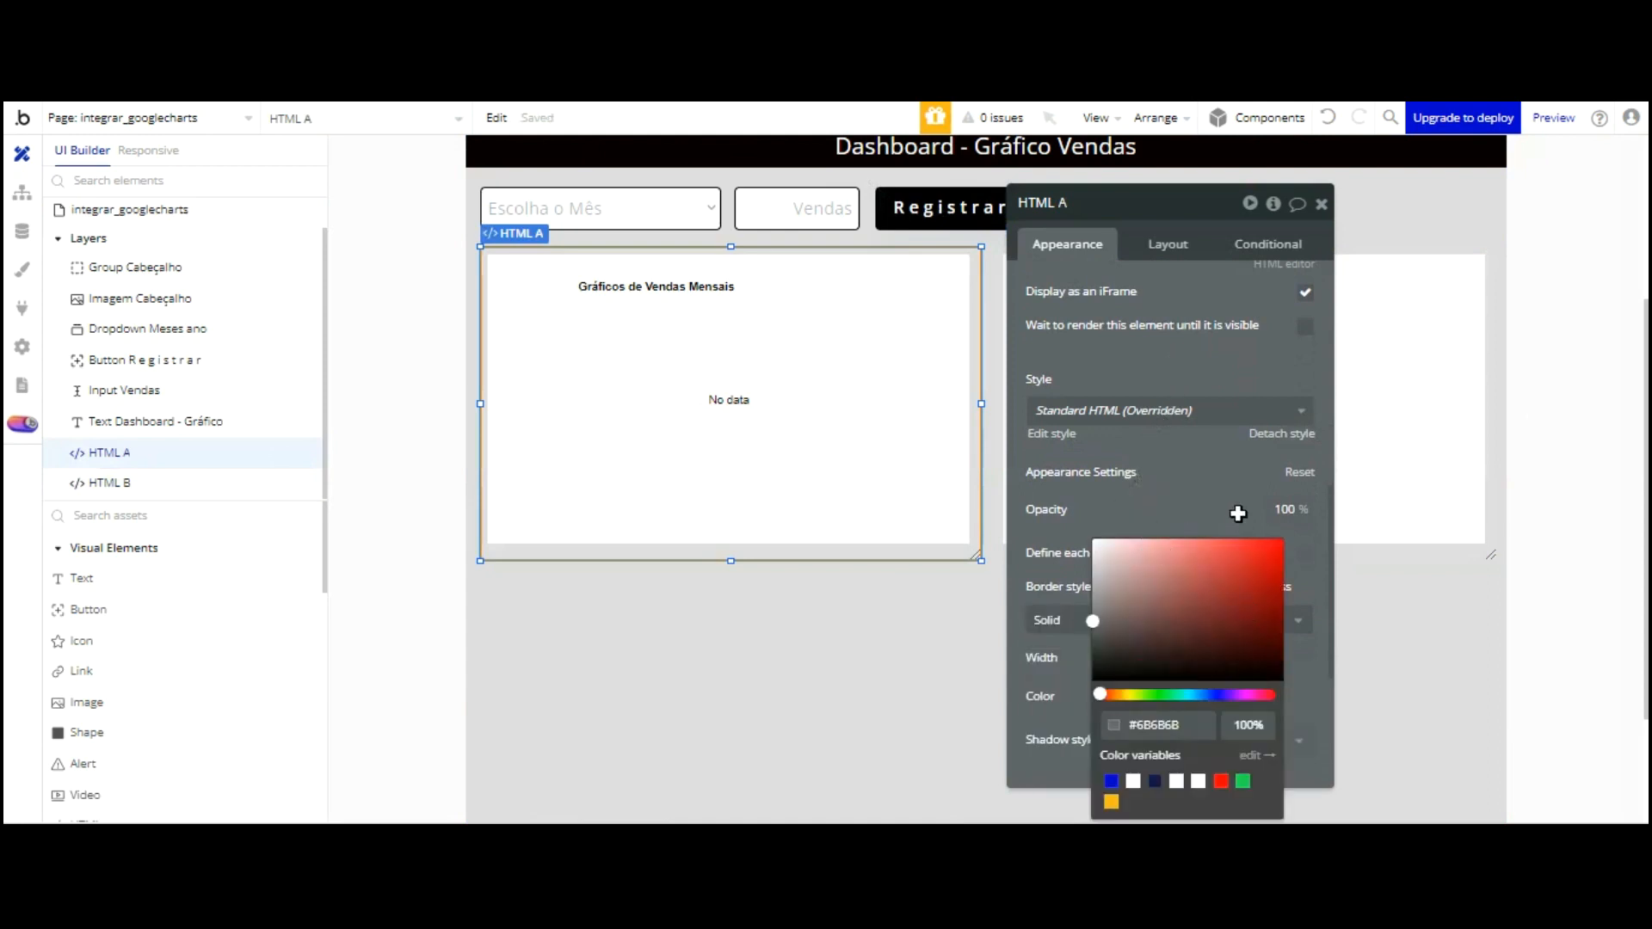
pyautogui.click(1201, 494)
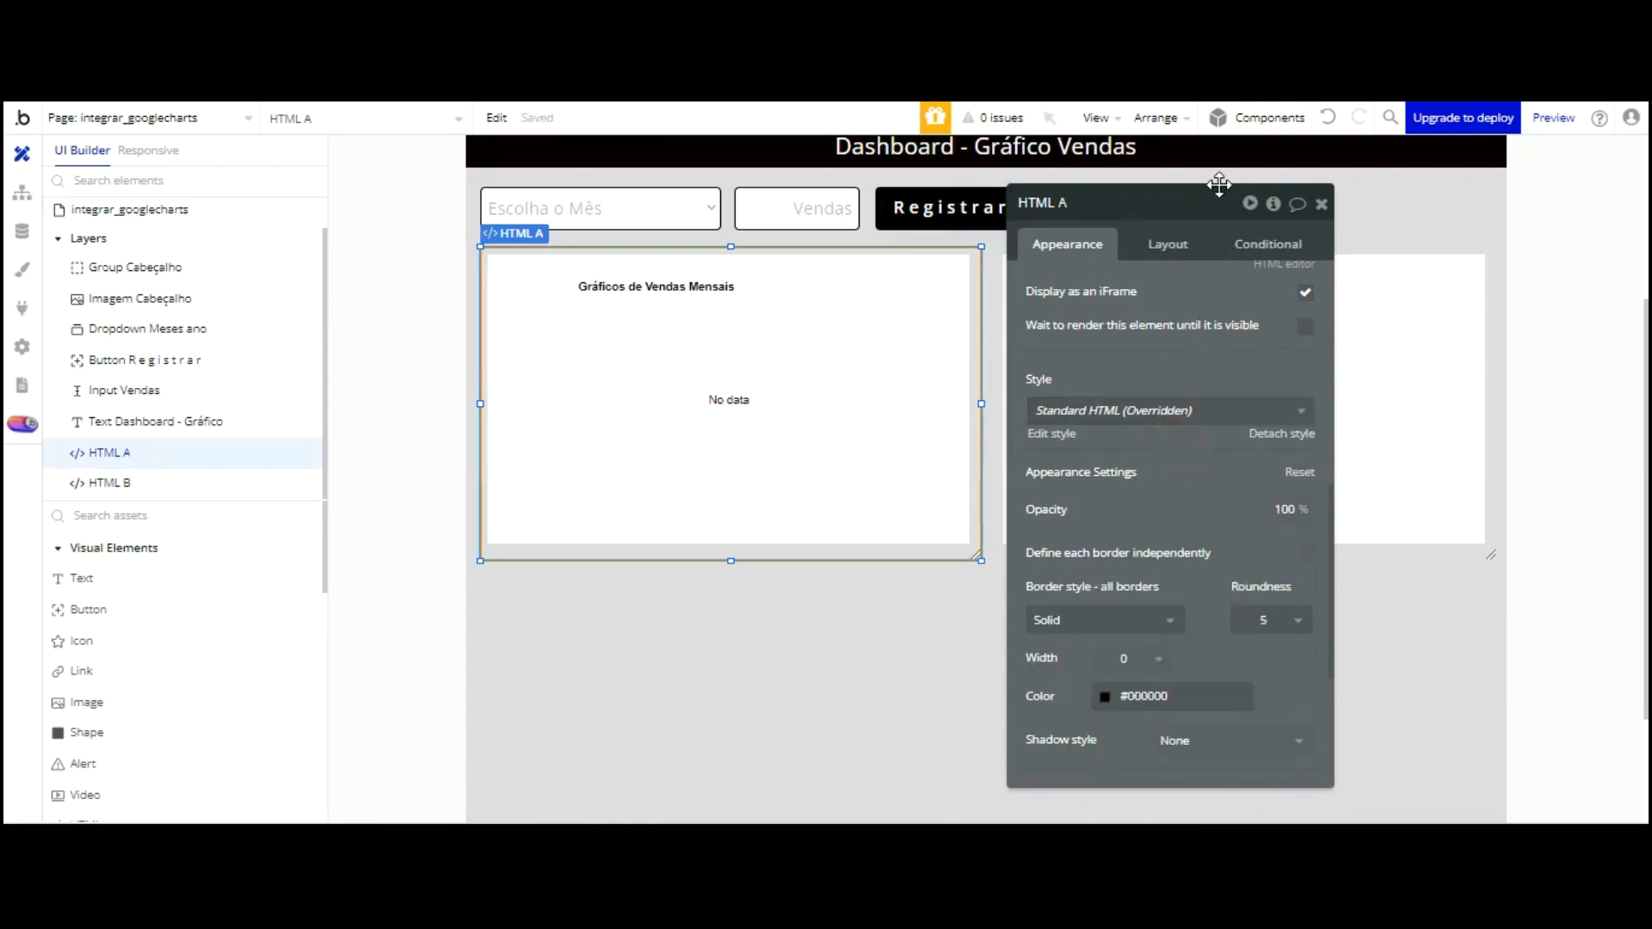
# Give HTML B a solid border on all sides with color #000000 and a width of 2
pyautogui.moveTo(1187, 210); pyautogui.dragTo(597, 136)
pyautogui.click(1072, 324)
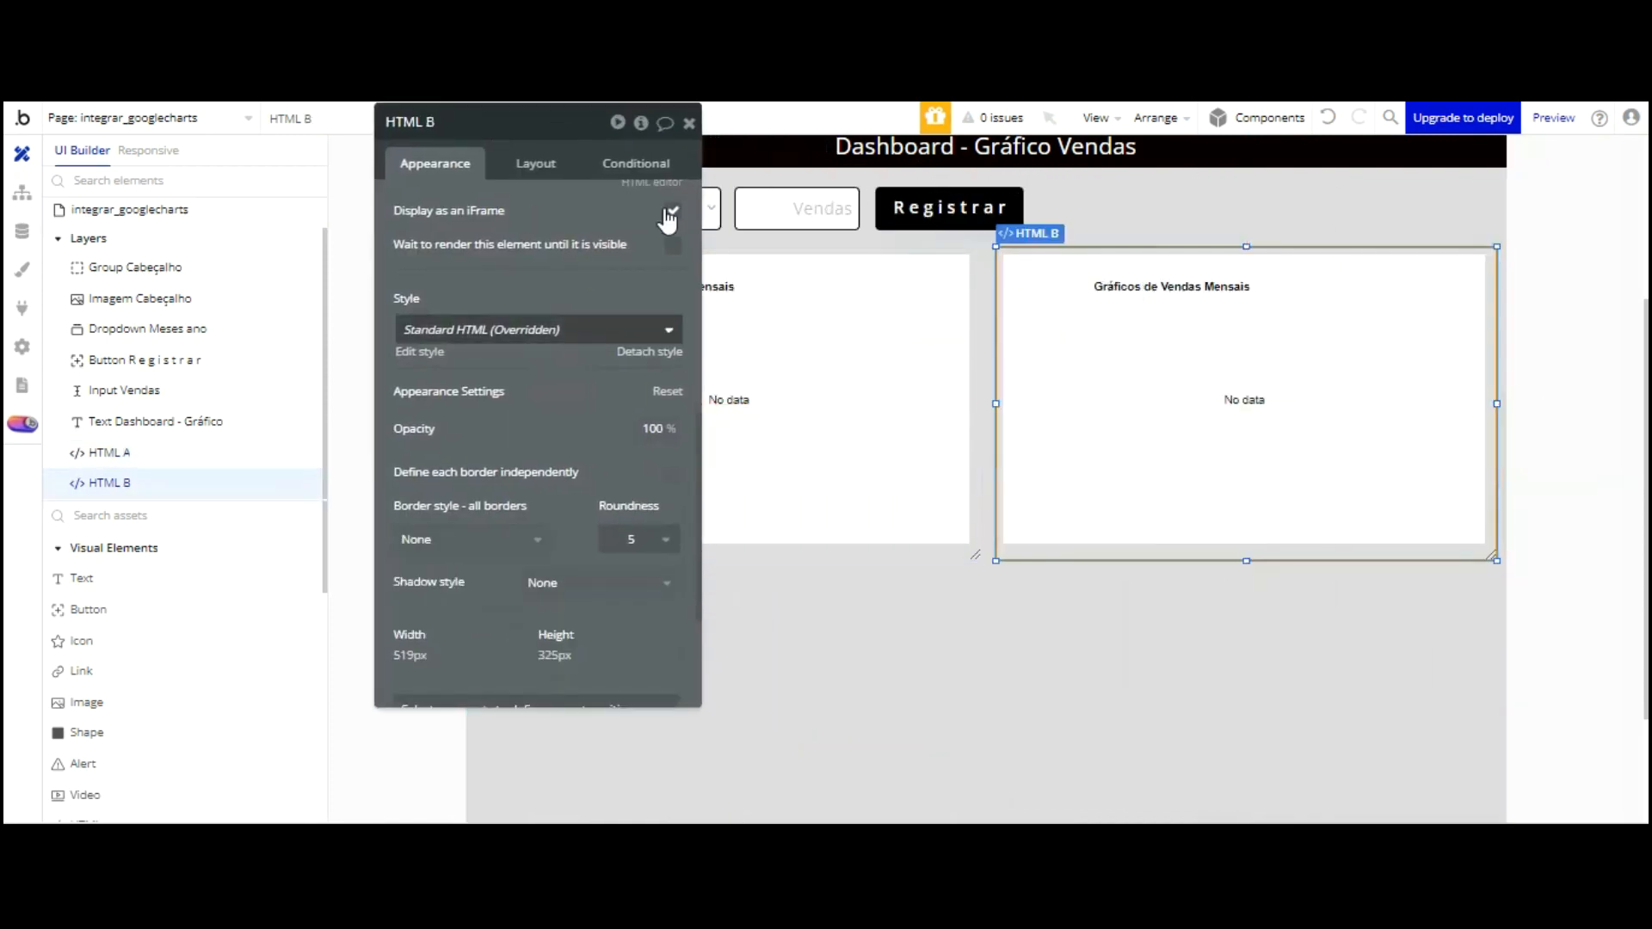
pyautogui.click(652, 354)
pyautogui.scroll(-3, 576, 234)
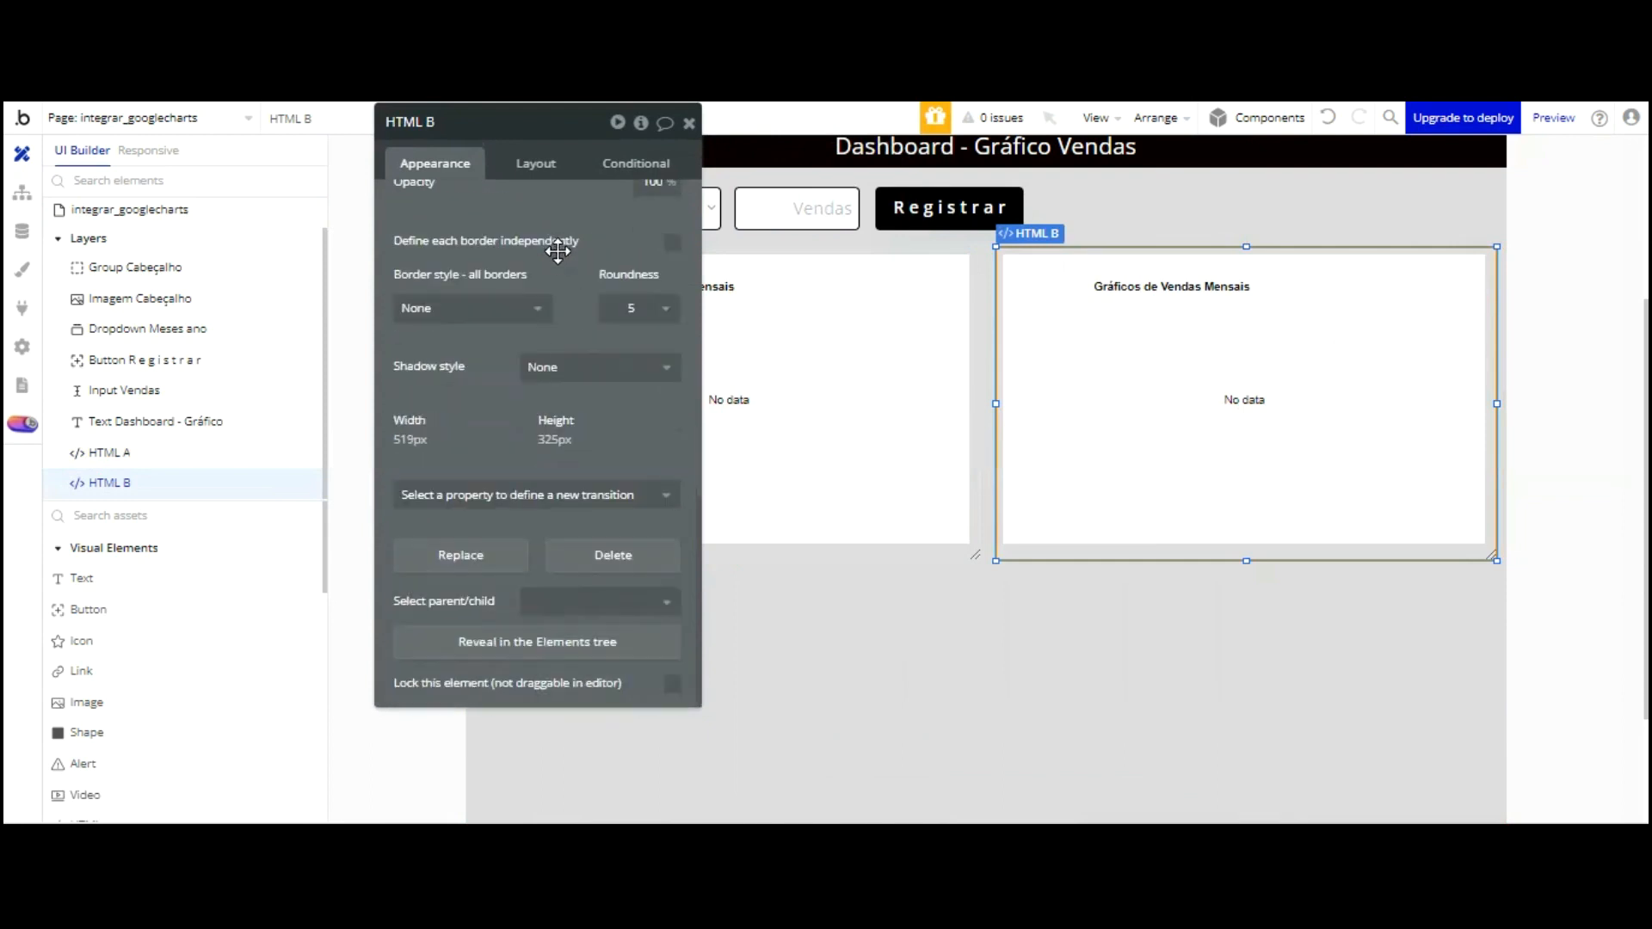
pyautogui.click(469, 306)
pyautogui.click(468, 397)
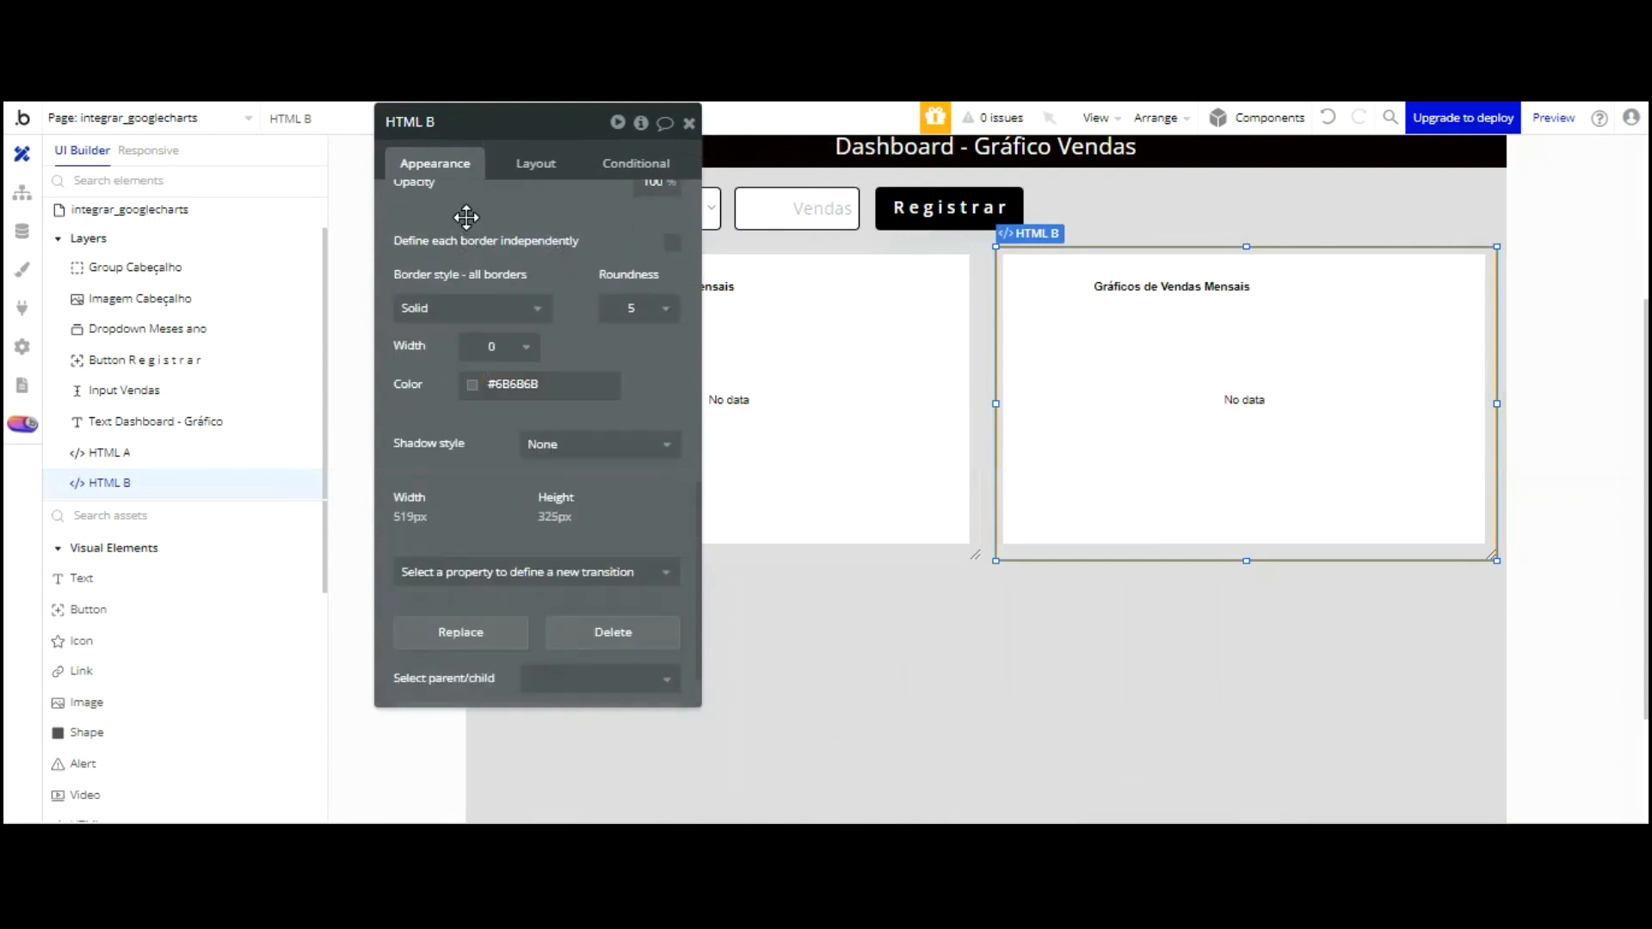
pyautogui.click(475, 385)
pyautogui.moveTo(585, 509); pyautogui.dragTo(671, 544)
pyautogui.click(524, 348)
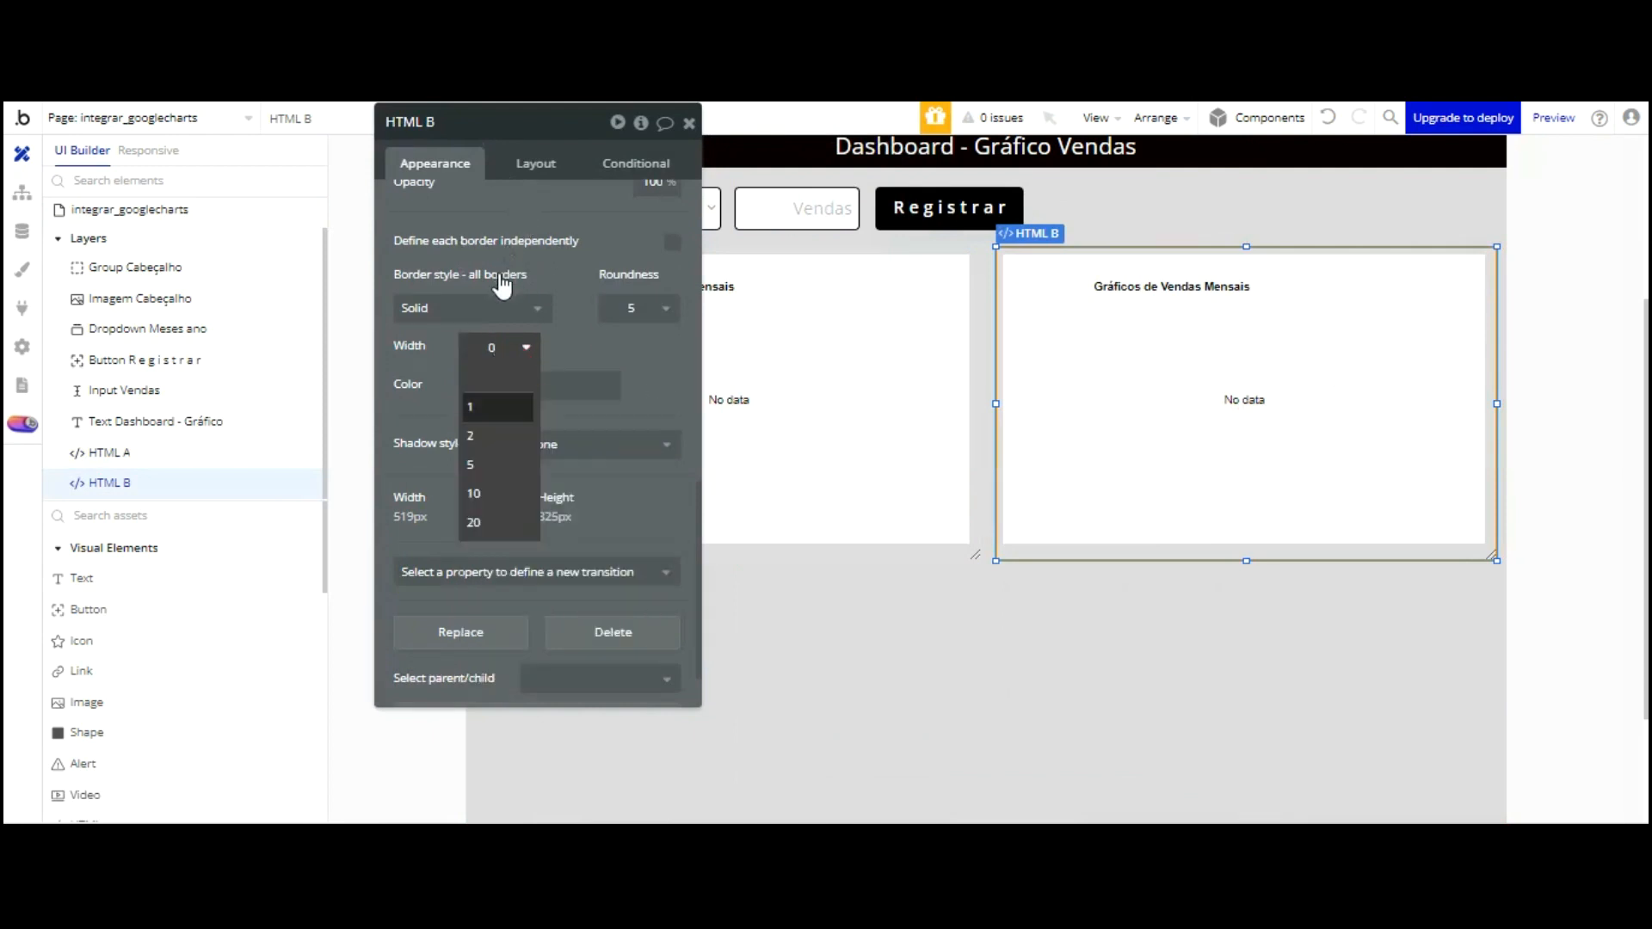
pyautogui.click(494, 434)
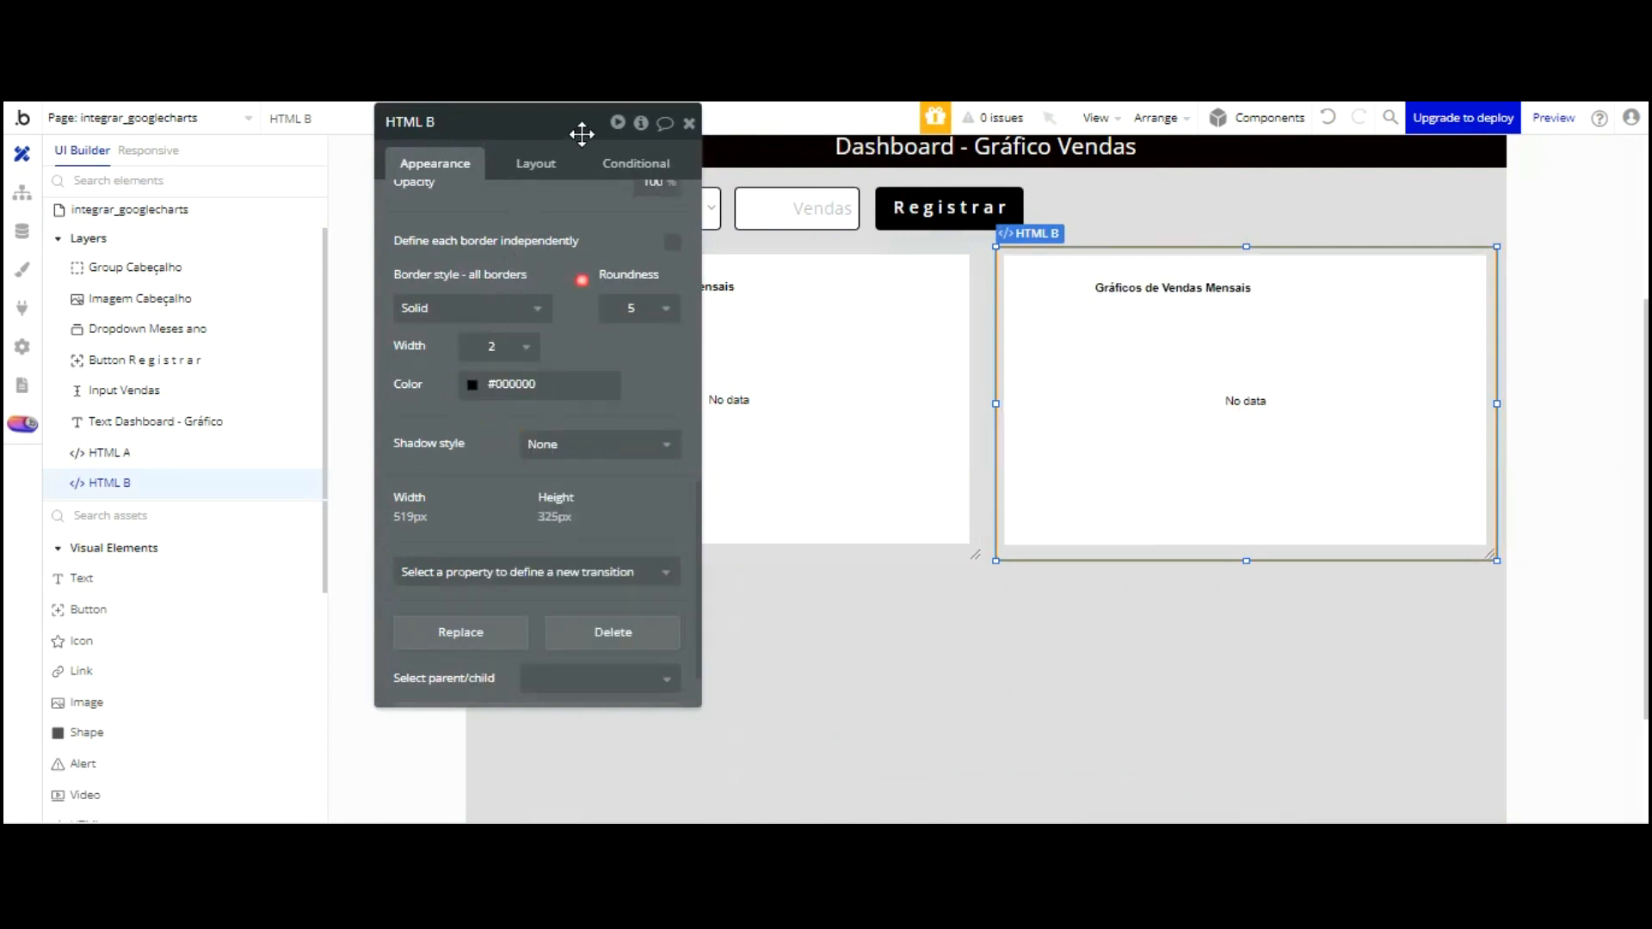
# Set HTML A's border width to 2
pyautogui.click(826, 332)
pyautogui.click(508, 371)
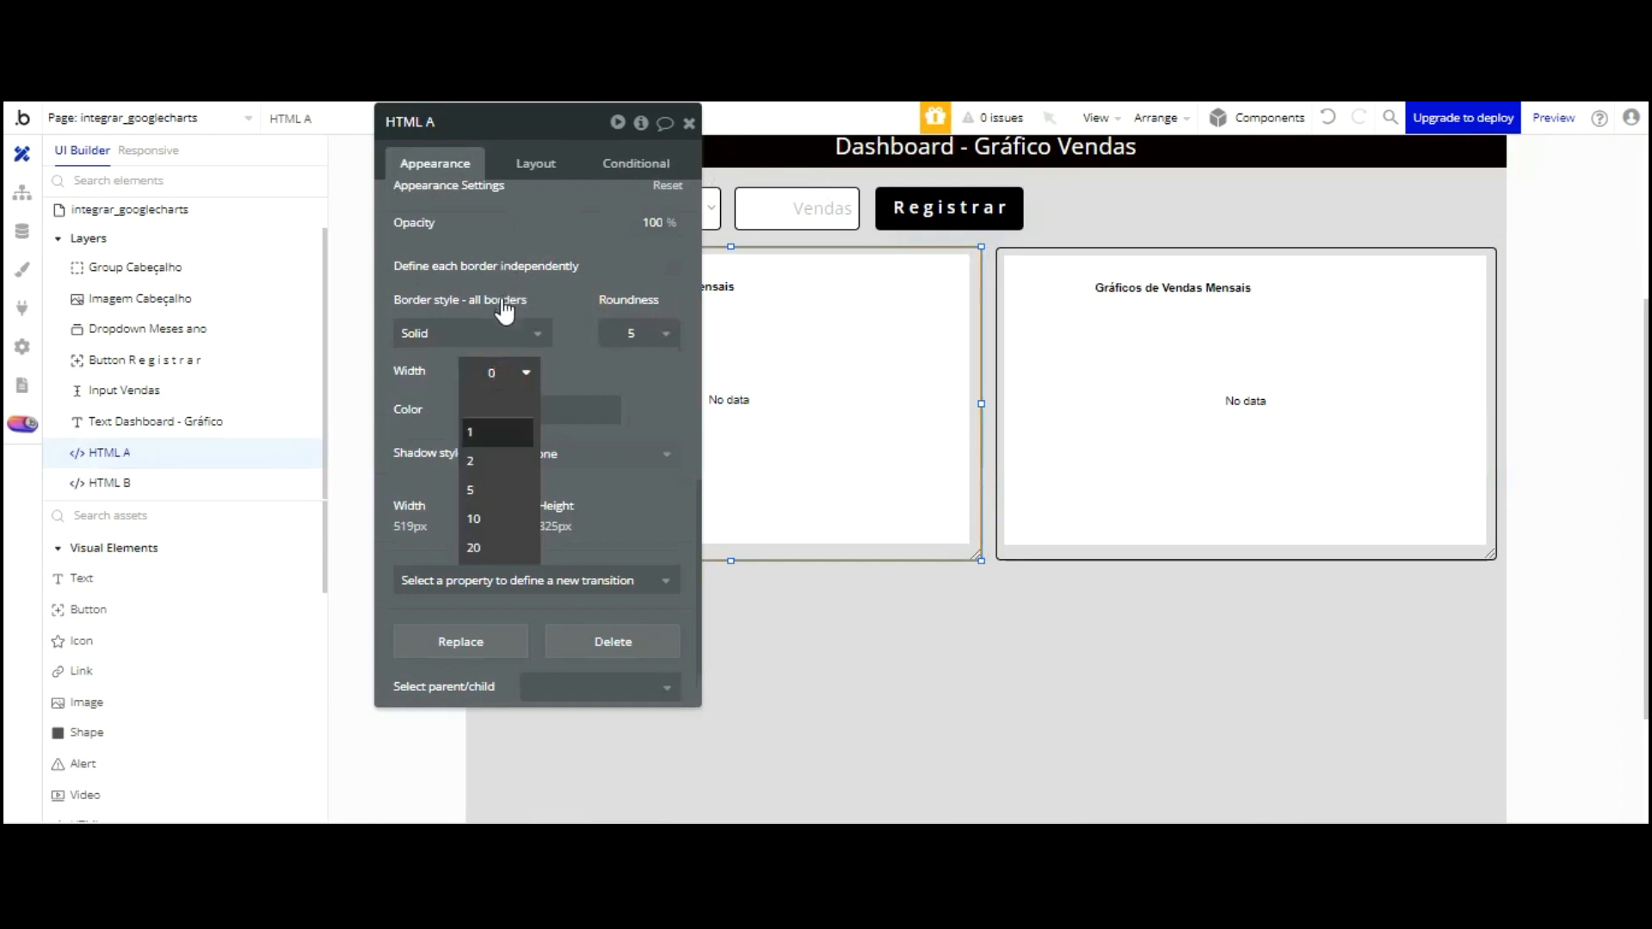
pyautogui.click(498, 454)
# Reload the dashboard preview and examine the borders around both charts
pyautogui.click(524, 121)
pyautogui.click(787, 198)
pyautogui.press('F5')
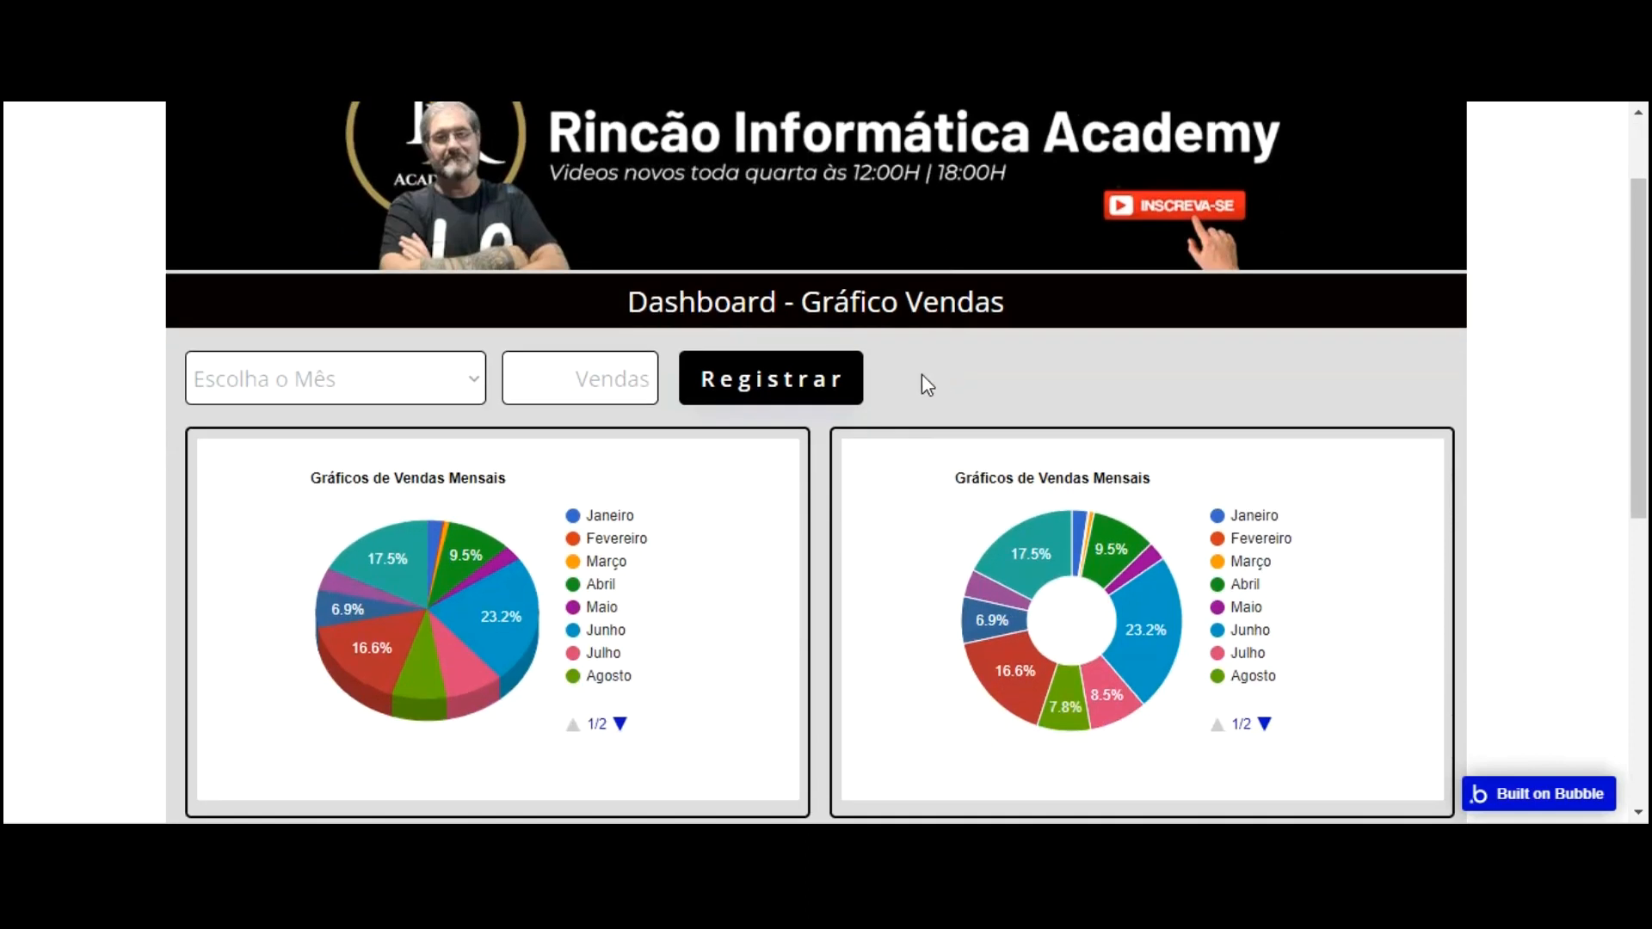
pyautogui.scroll(-1, 839, 375)
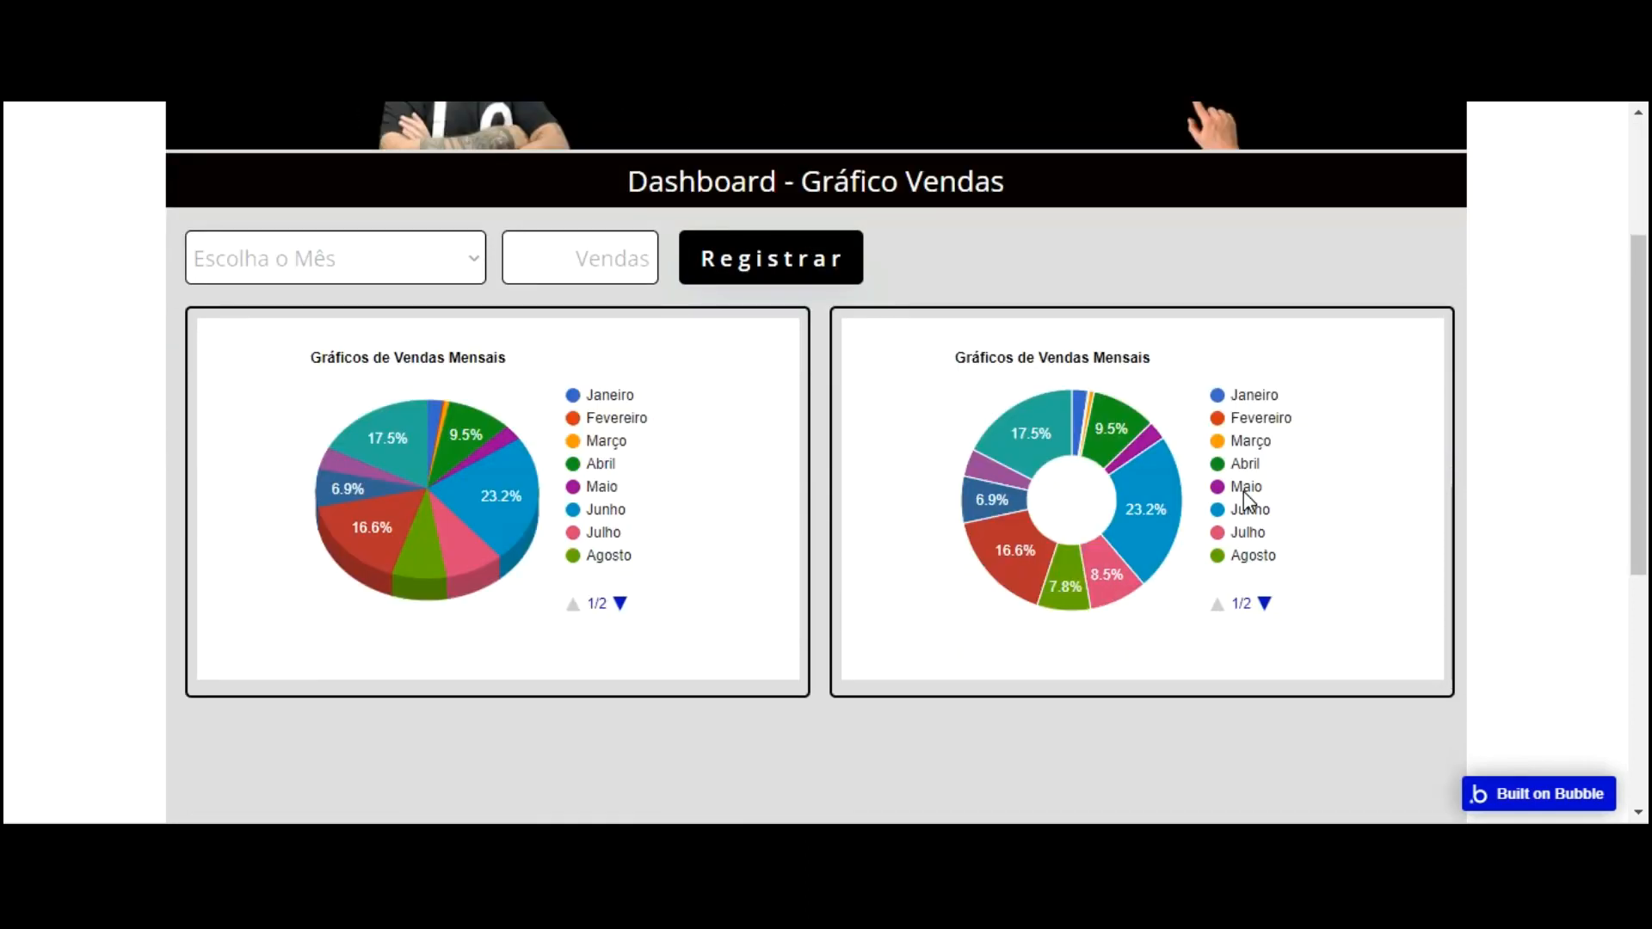